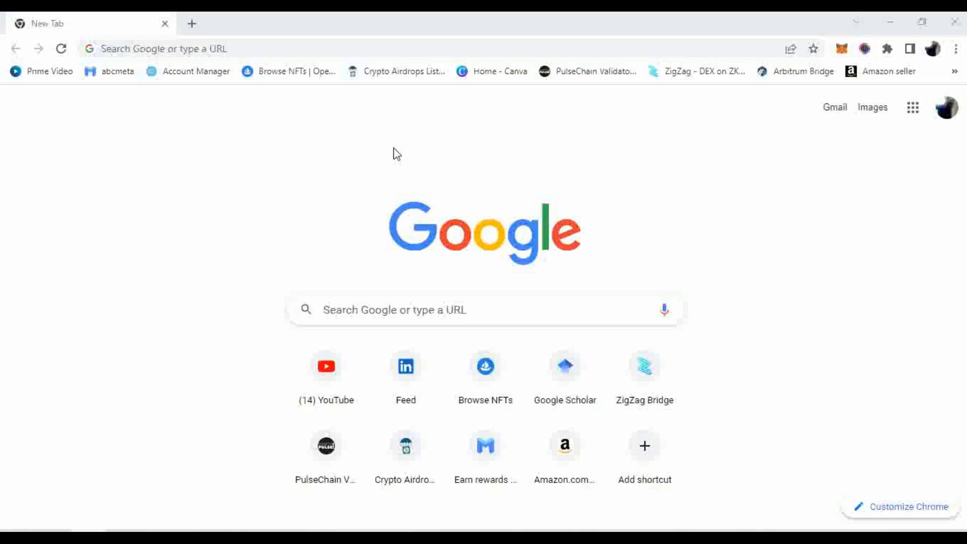
Search Google for 'gmail sgn up' from the Chrome address bar
click(292, 49)
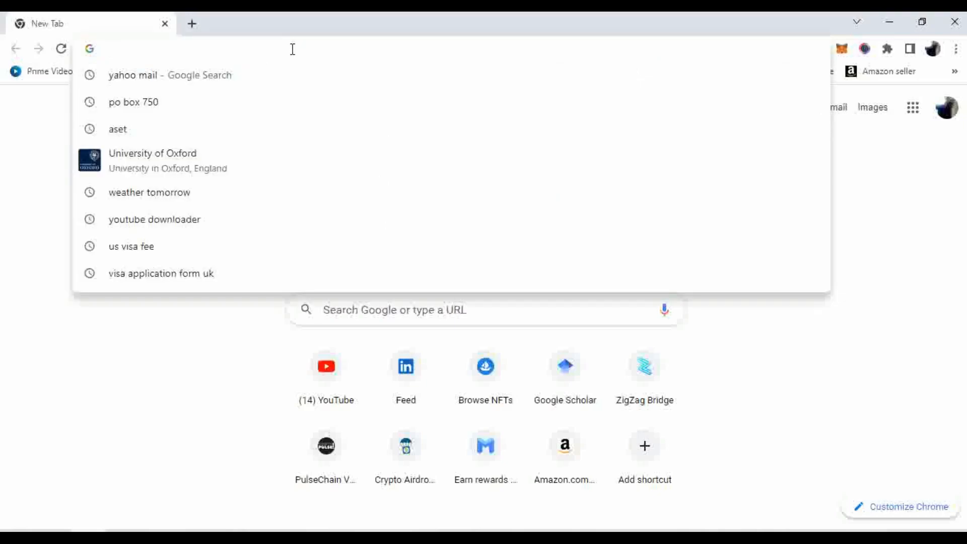
text(g)
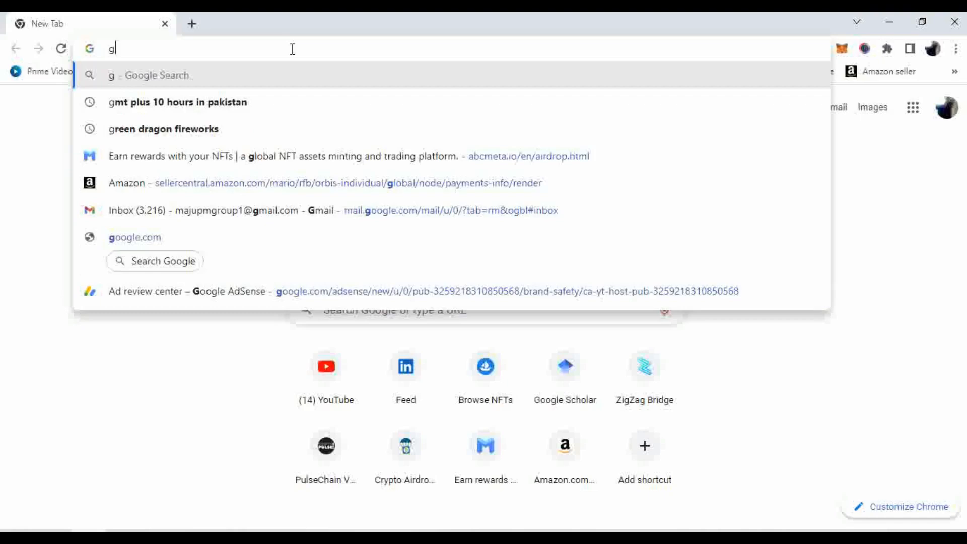
text(mail)
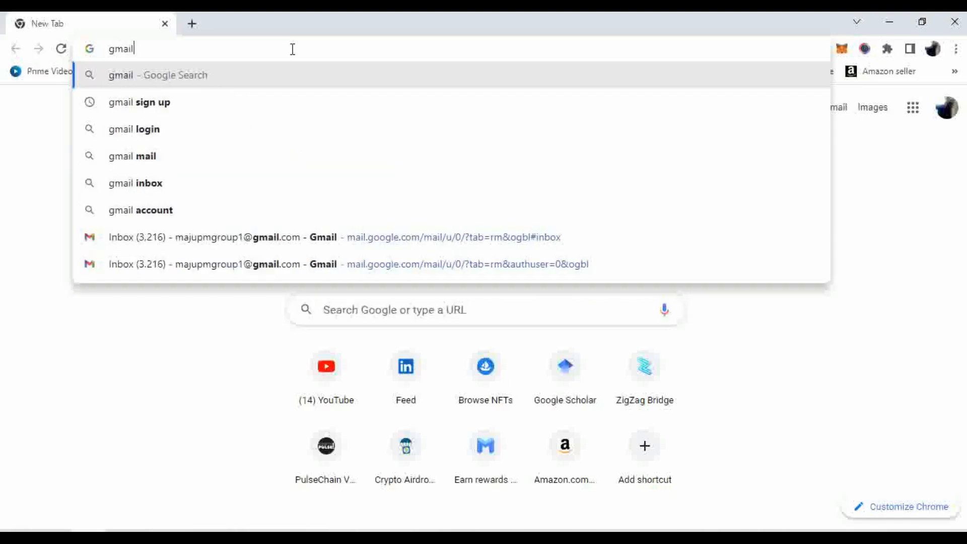
text( s)
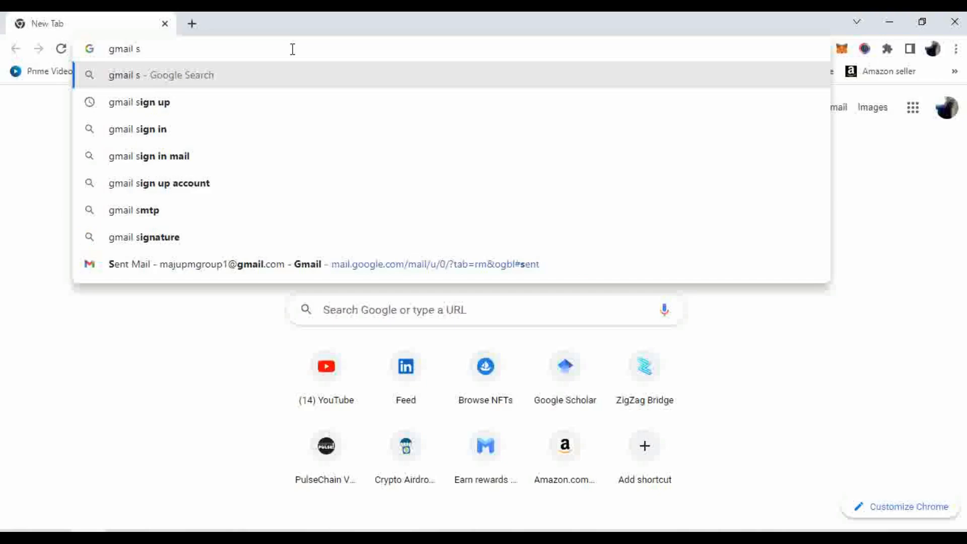
text(gn )
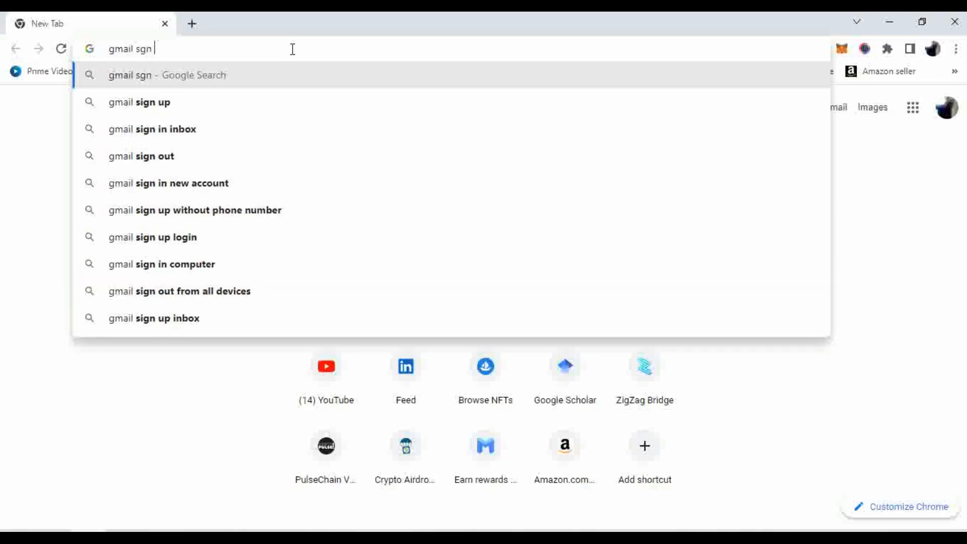
text(up)
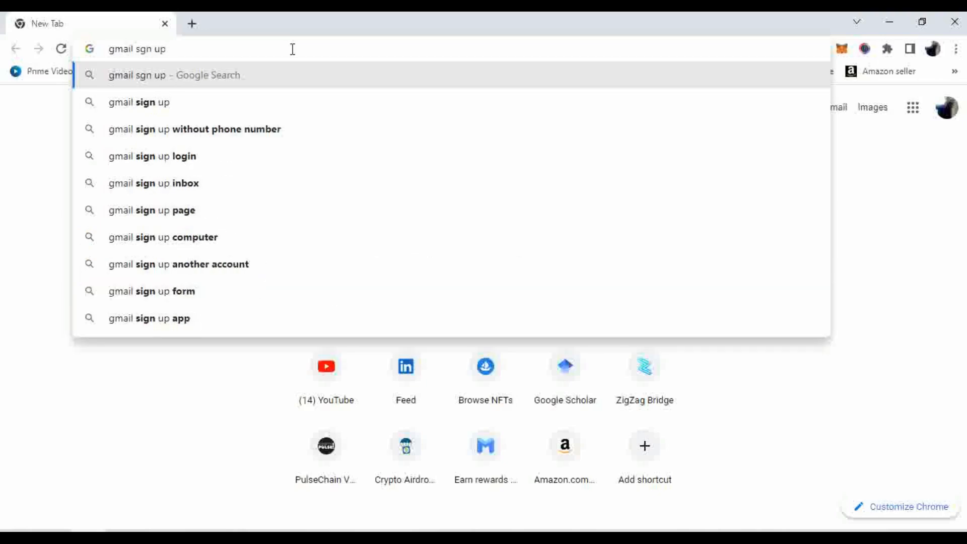
key(Return)
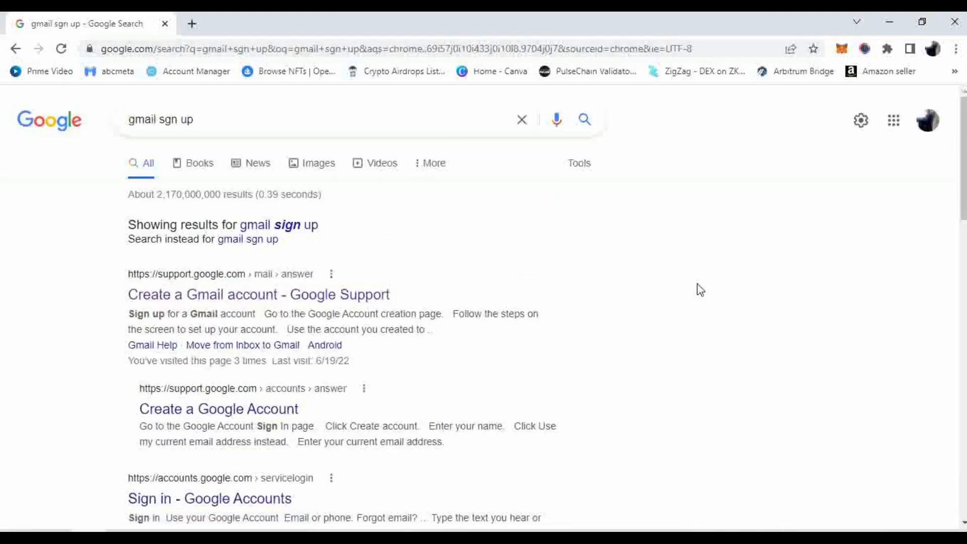
Open the Google Account Help article on creating an account and choose an account for personal use
scroll(645, 277, down, 1)
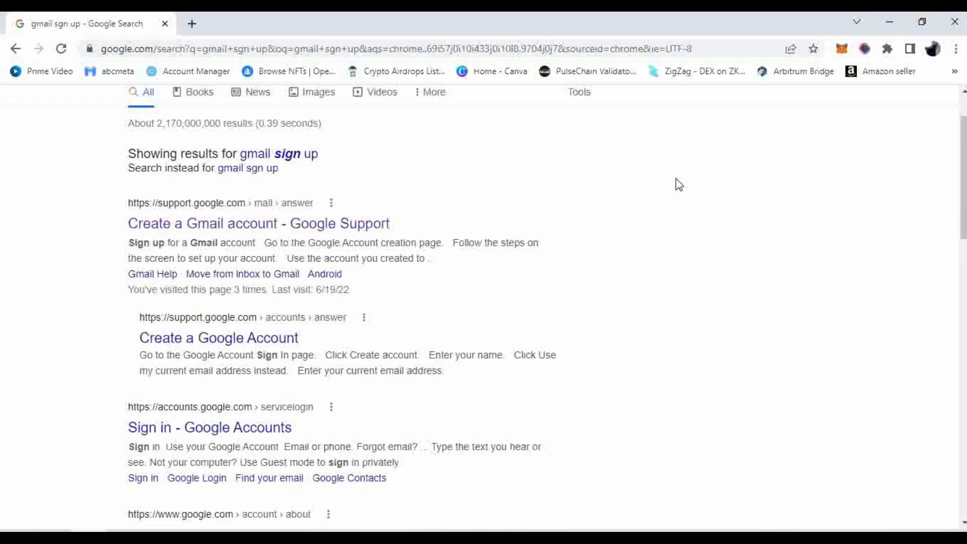
click(248, 340)
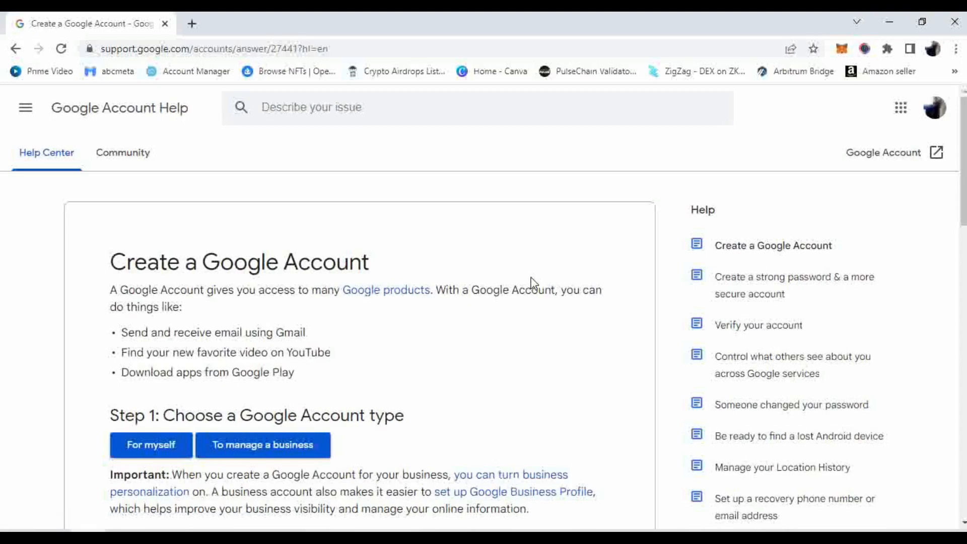
click(132, 456)
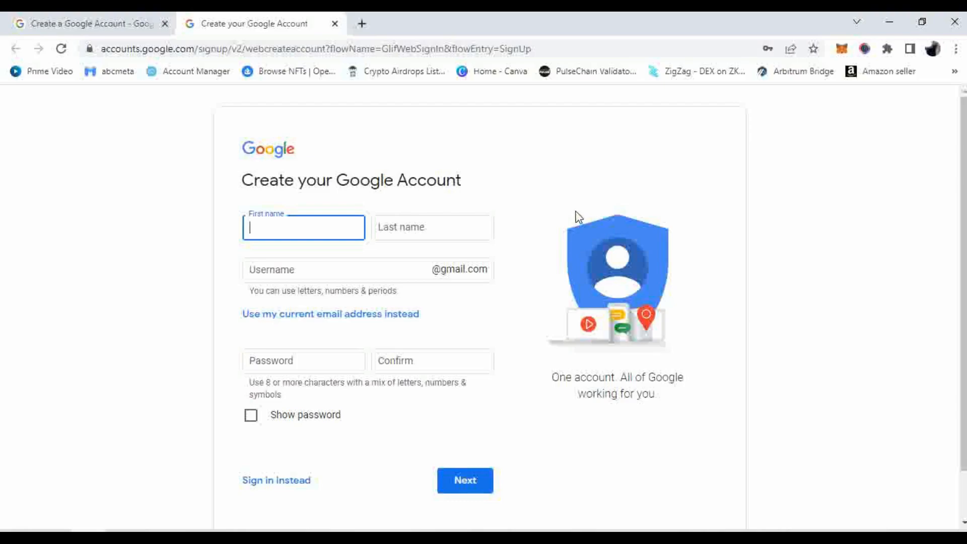
Enter the first name, the last name and a first-choice Gmail username
click(439, 228)
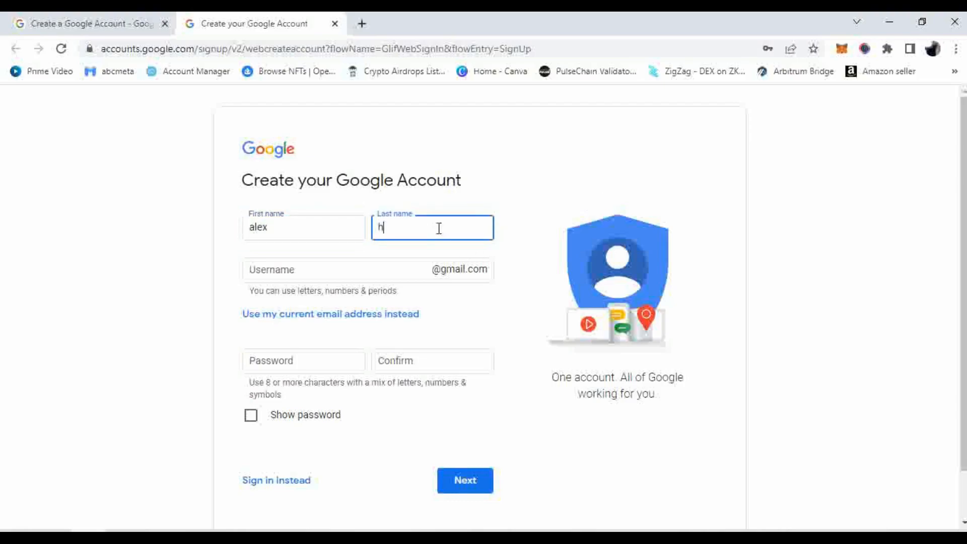
click(542, 203)
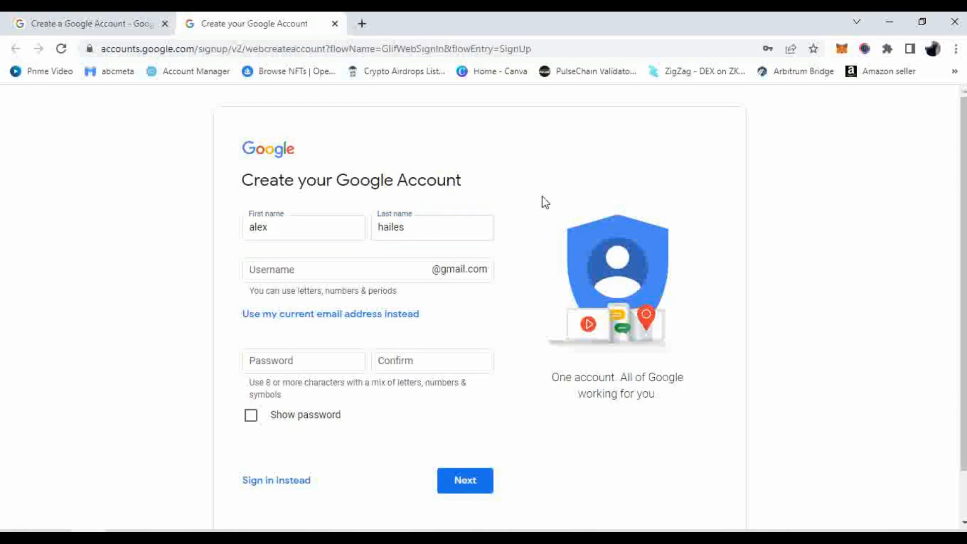
click(364, 272)
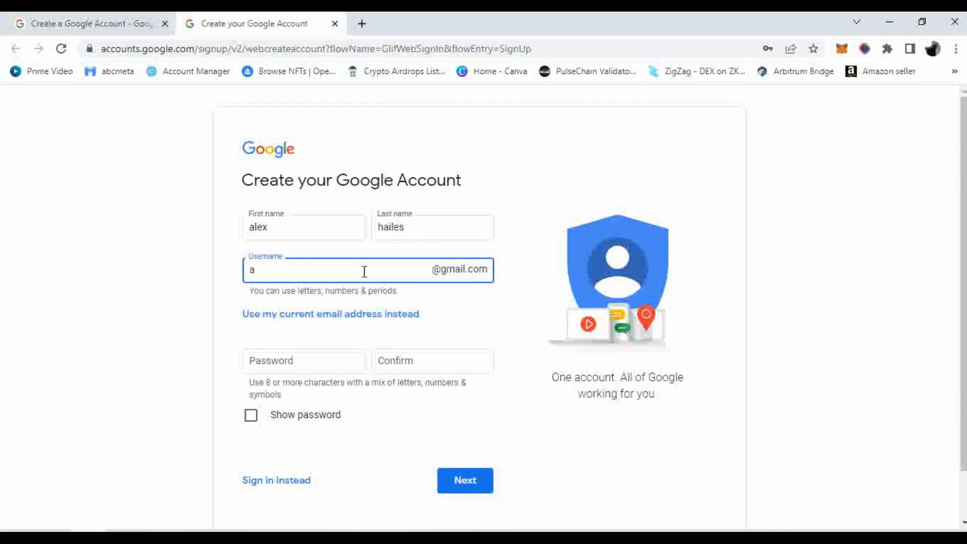
Append 123 to the username after it is reported as taken
click(507, 325)
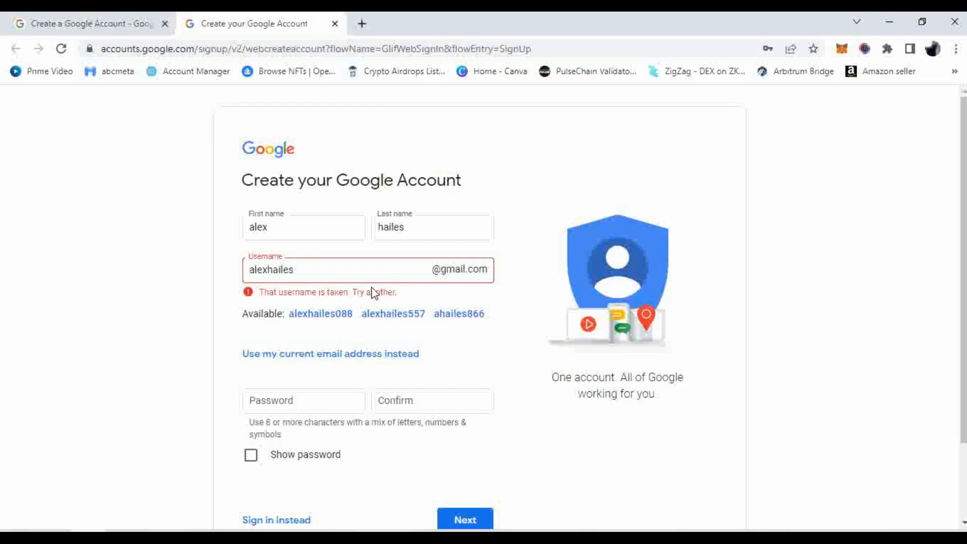
drag(309, 272, 239, 276)
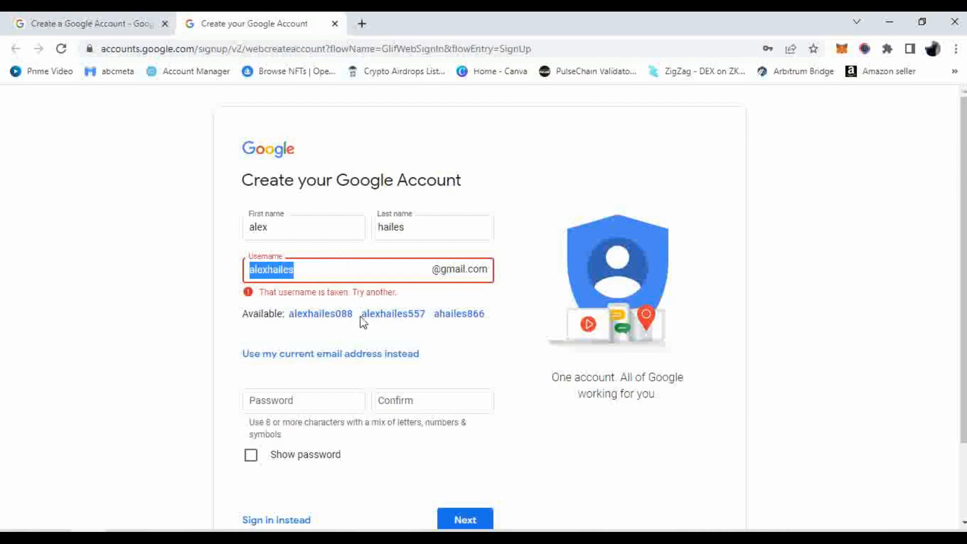
click(315, 270)
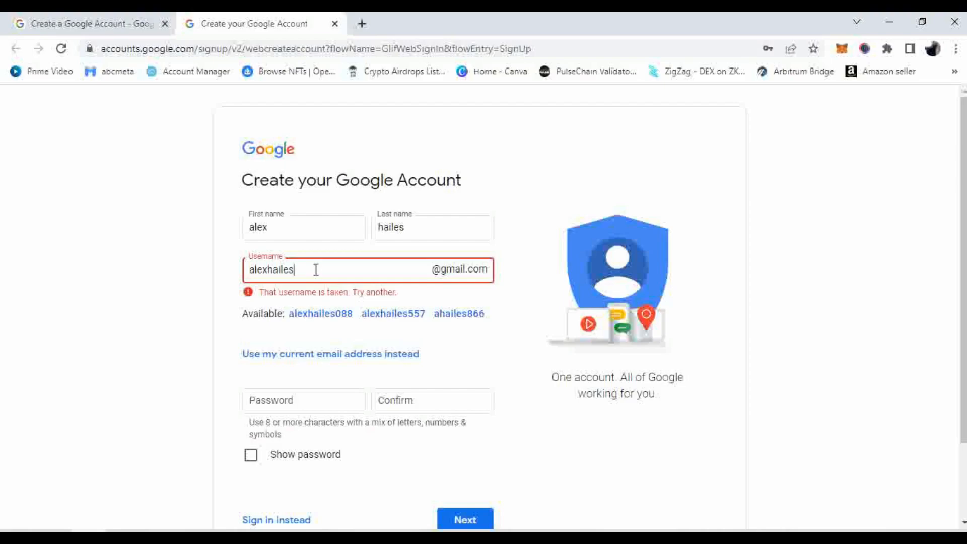
text(123)
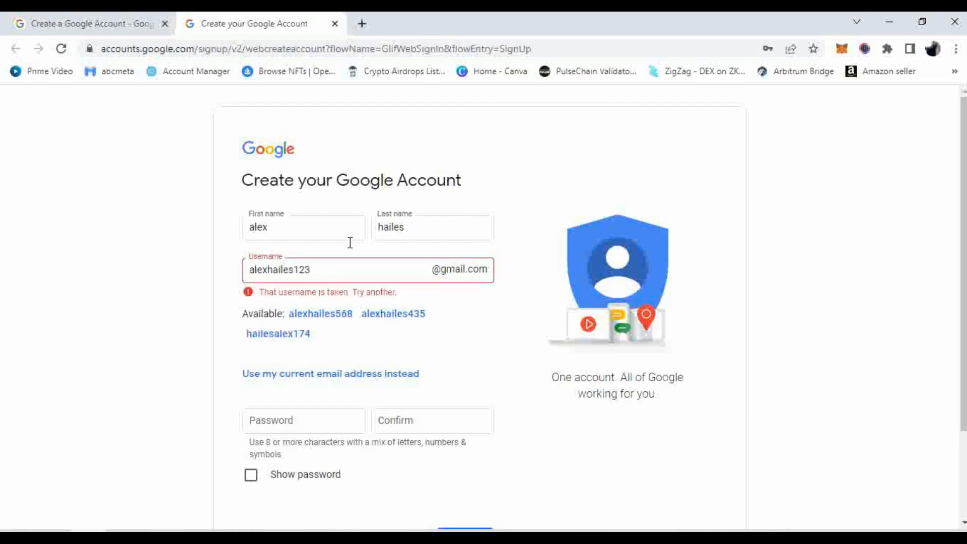
Replace the trailing 123 with 002 and recheck the username's availability
drag(315, 269, 248, 272)
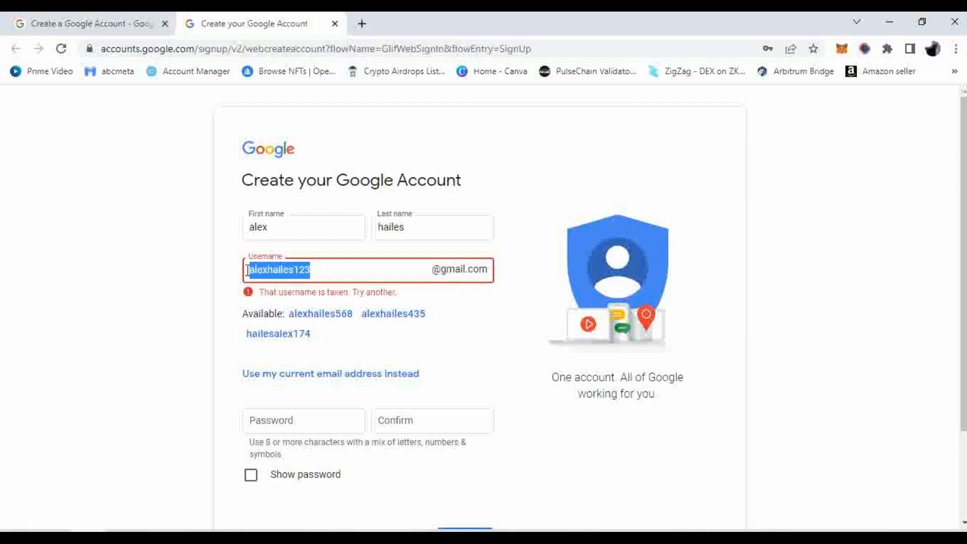
click(362, 266)
key(BackSpace)
key(BackSpace)
key(BackSpace)
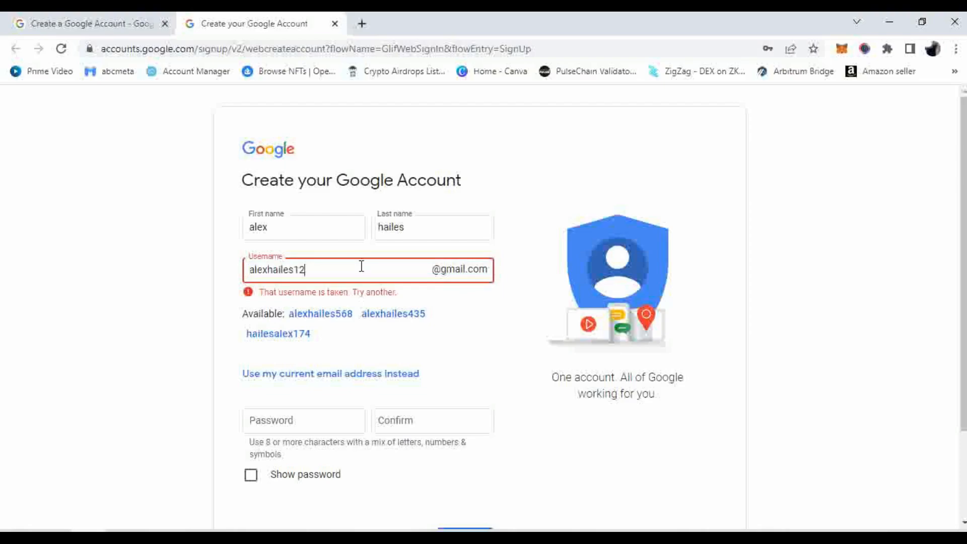
text(002)
click(512, 232)
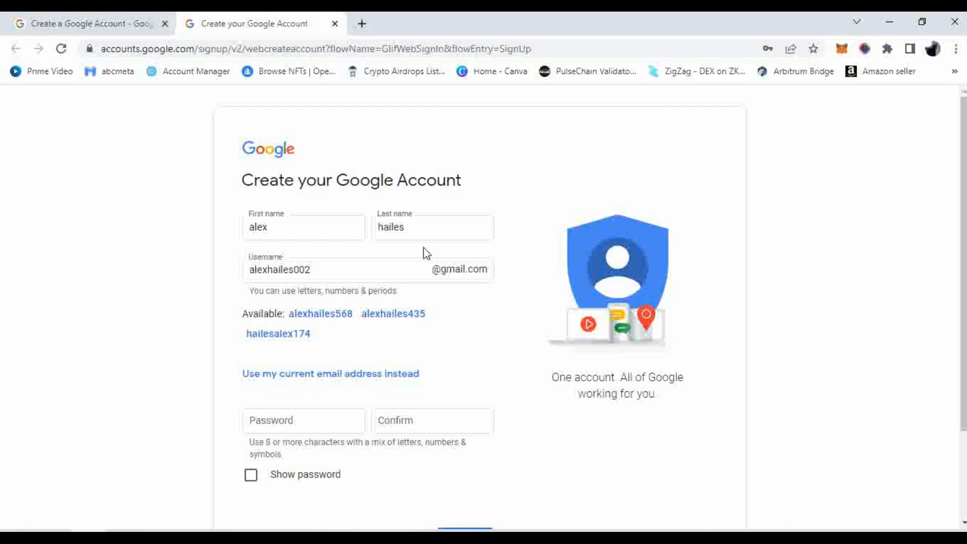
Change the username's last digit to 1 so it is accepted
click(316, 267)
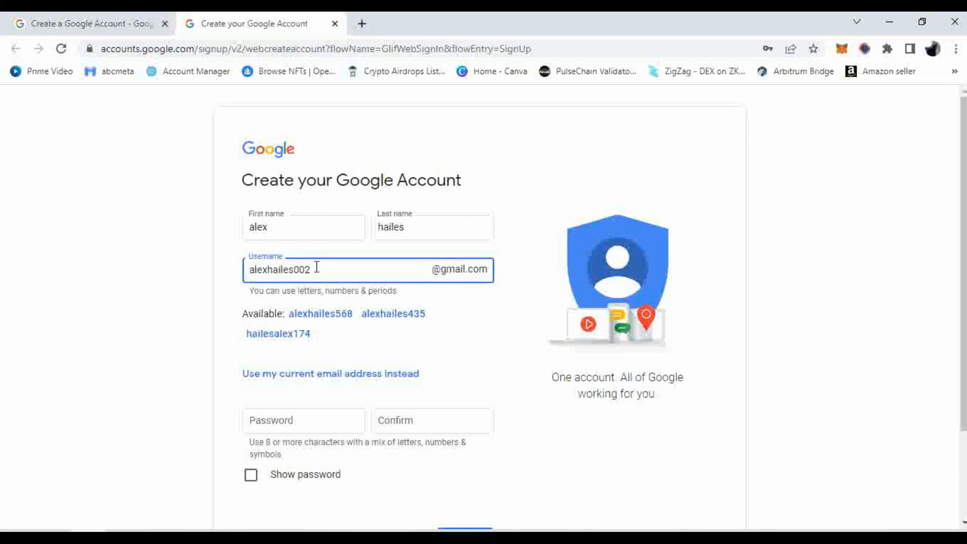
key(BackSpace)
text(1)
click(576, 185)
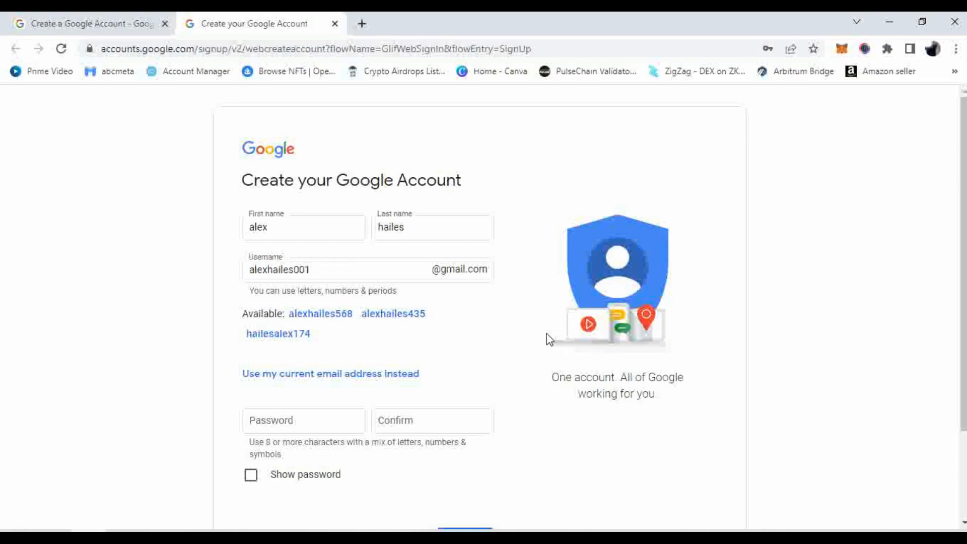
scroll(549, 339, down, 1)
Enter the account password and type it again in the confirmation field
click(329, 349)
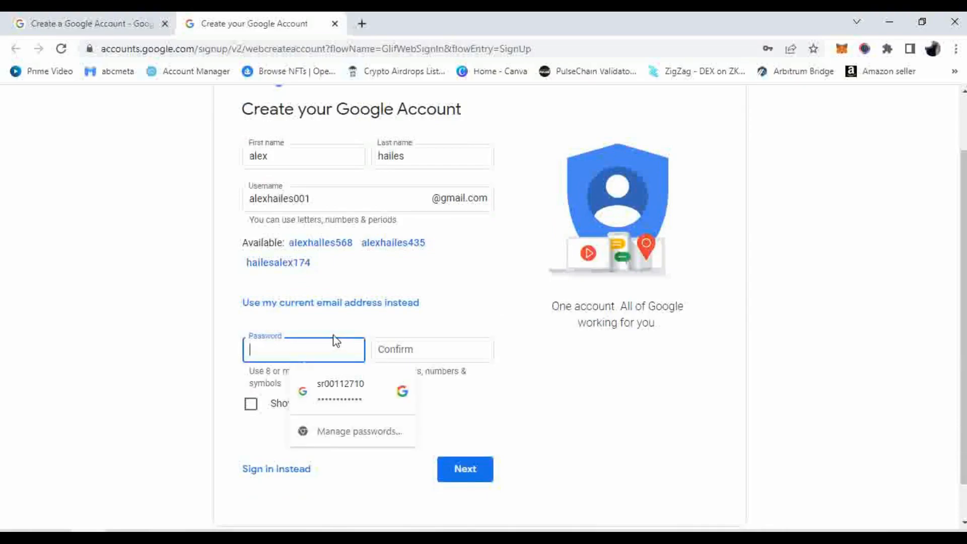
text(••)
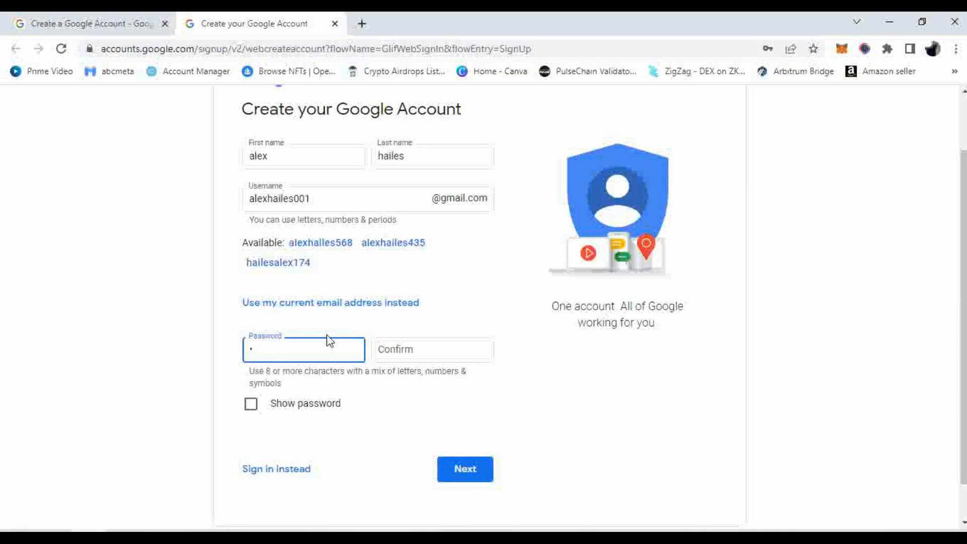
text(•••••••)
click(432, 349)
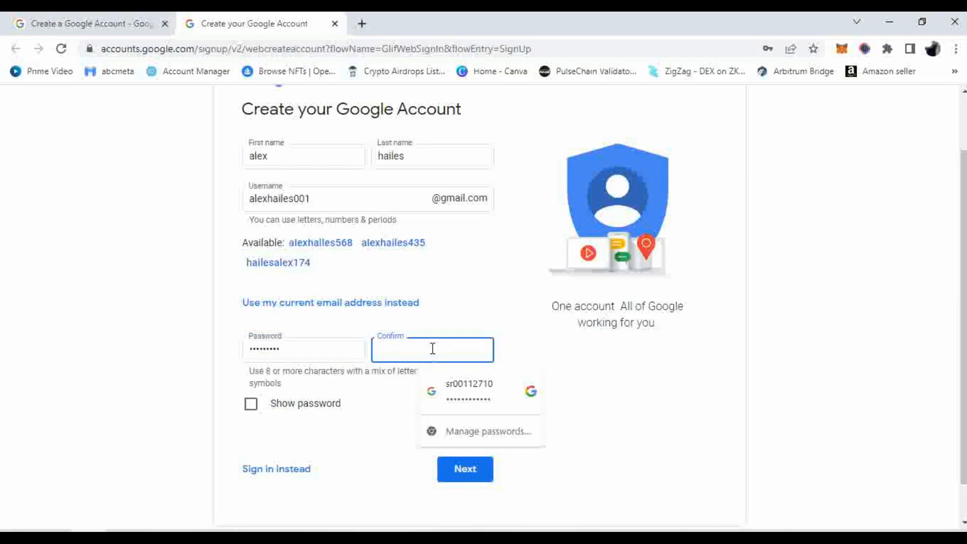
text(•••••)
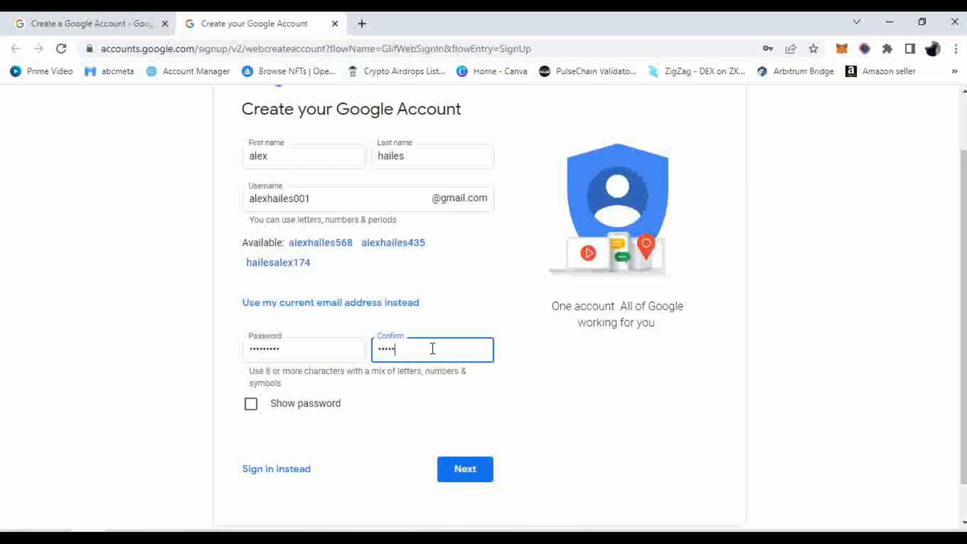
text(••••)
Highlight the 8-character minimum in the password requirement hint
click(261, 370)
double_click(268, 371)
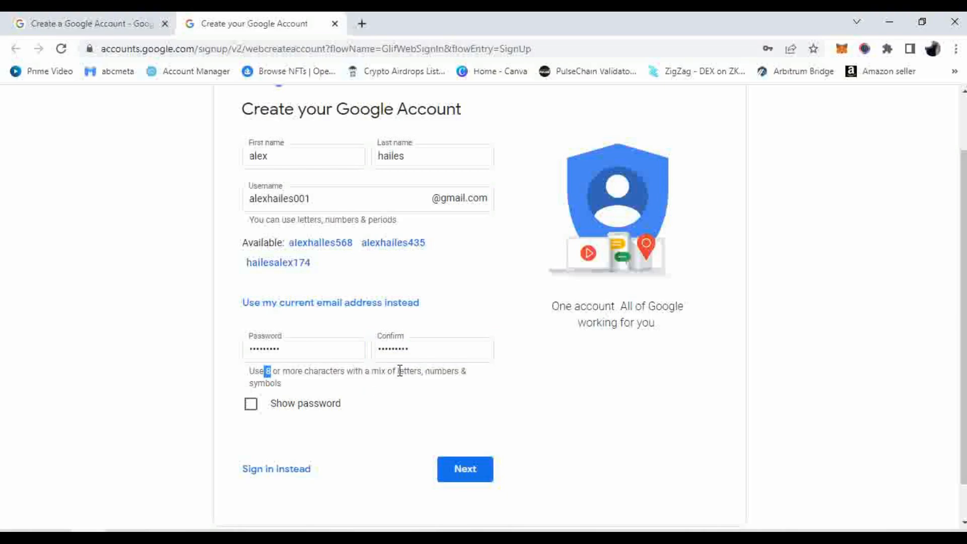
drag(400, 371, 442, 373)
drag(243, 388, 281, 378)
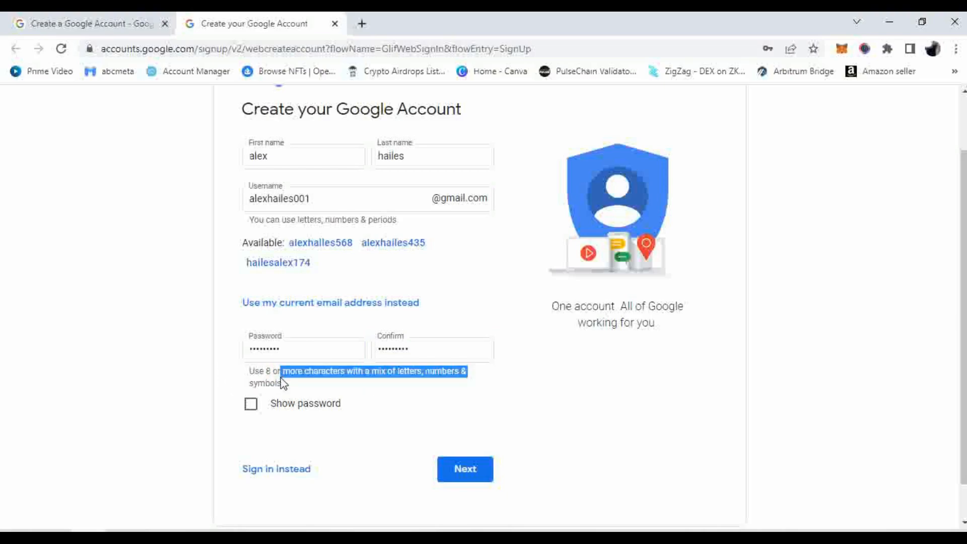
click(283, 384)
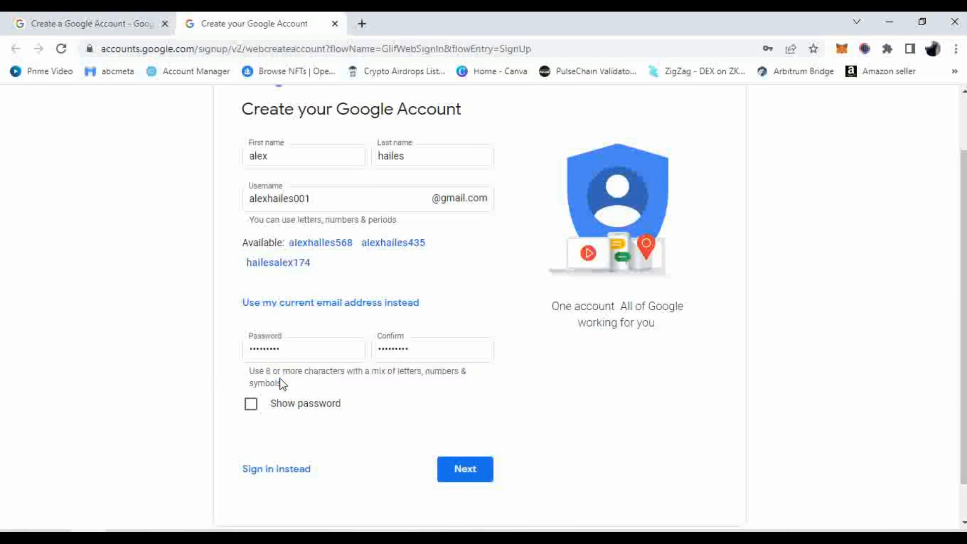
Show the passwords and point out their letters, digits and symbol against the requirements
click(252, 407)
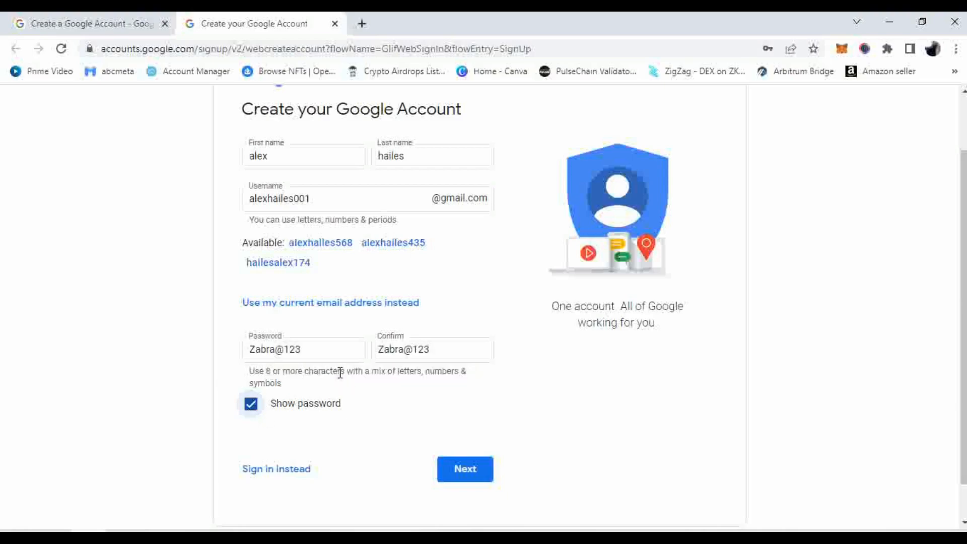
click(310, 348)
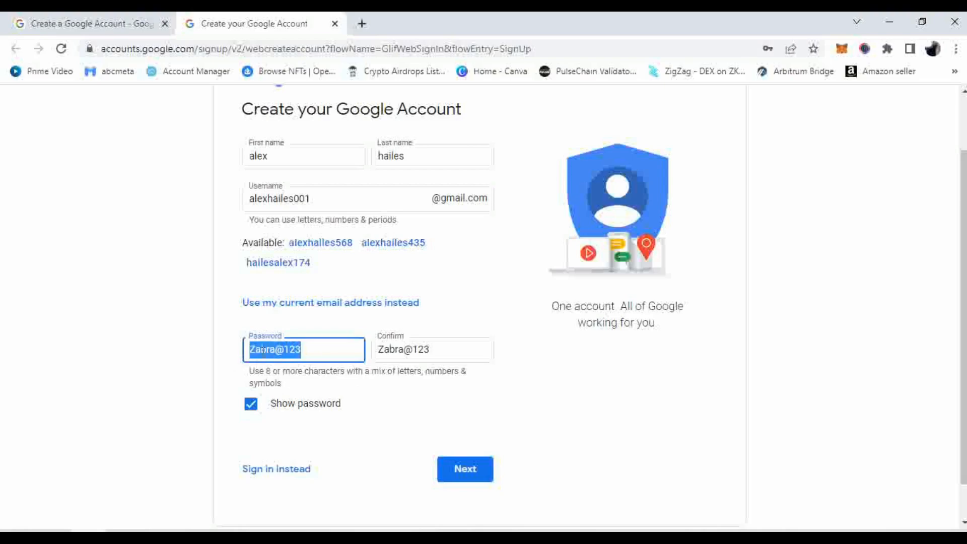
click(278, 350)
drag(276, 350, 286, 371)
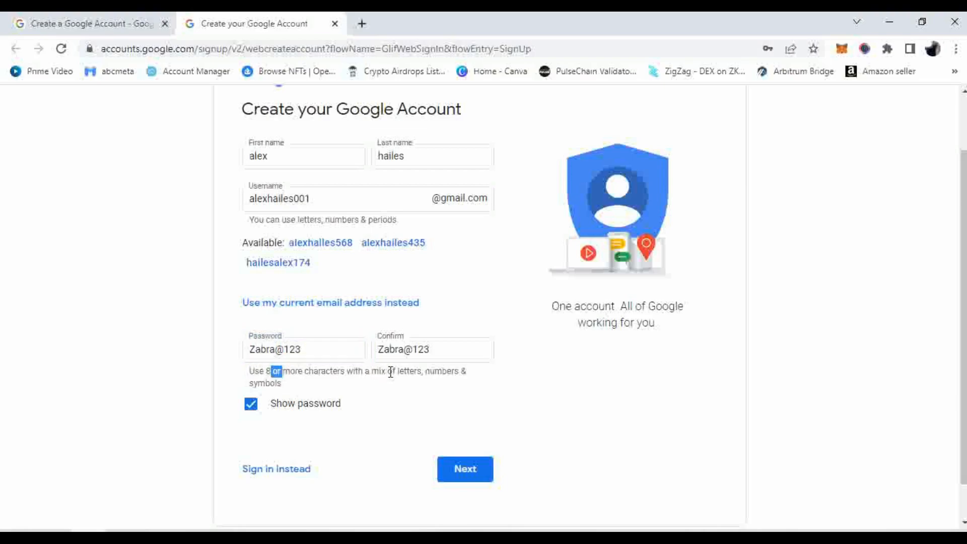
drag(393, 371, 415, 373)
drag(283, 349, 313, 354)
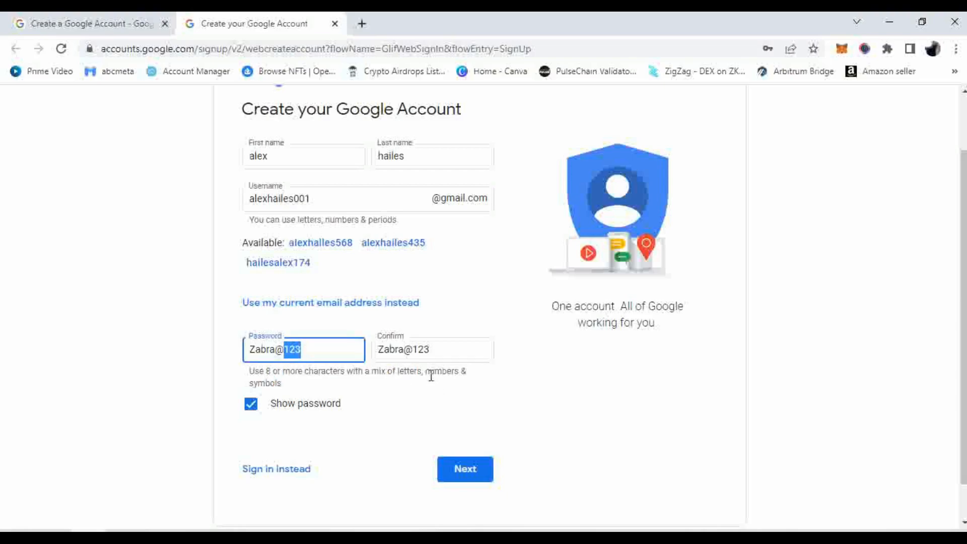
drag(429, 371, 444, 375)
drag(285, 384, 252, 390)
drag(274, 349, 283, 349)
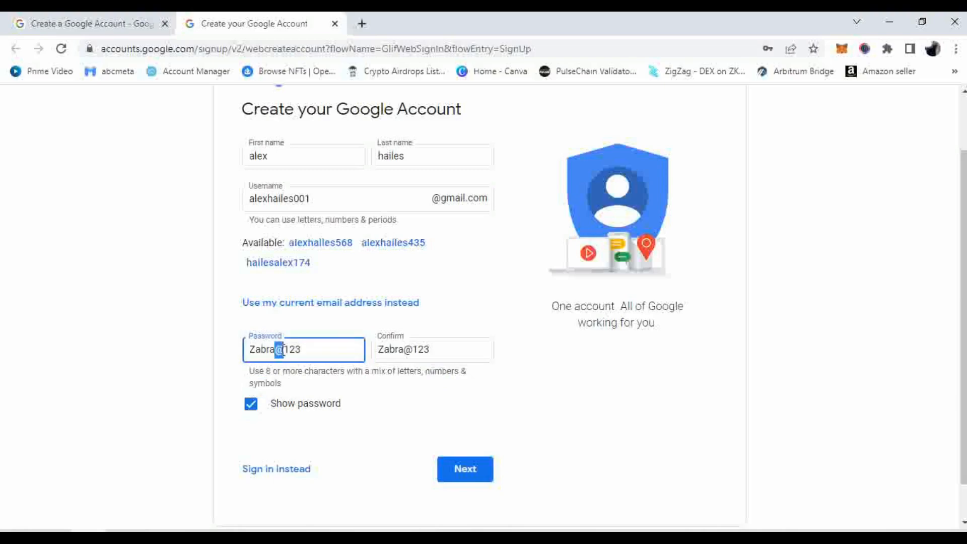
click(307, 386)
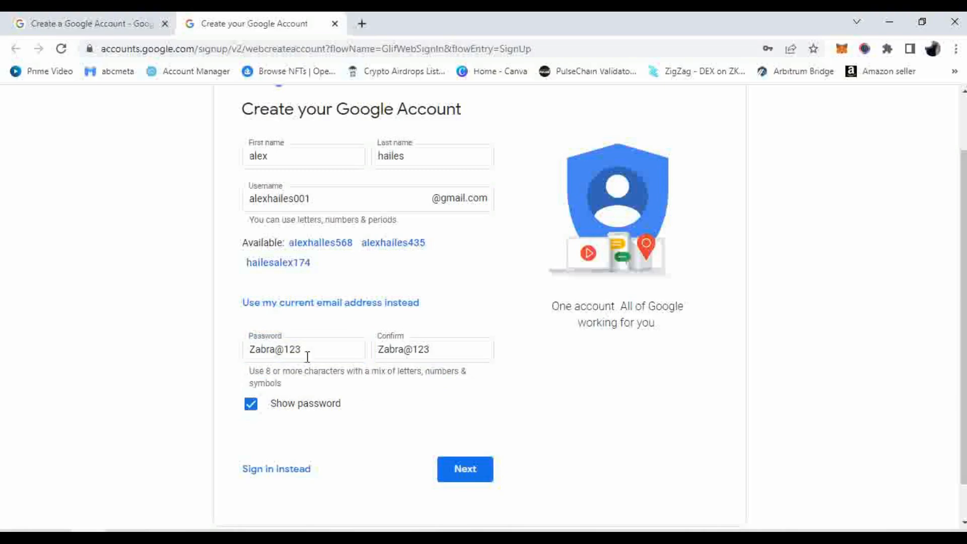
Hide the password characters and submit the name, username and password page
click(257, 408)
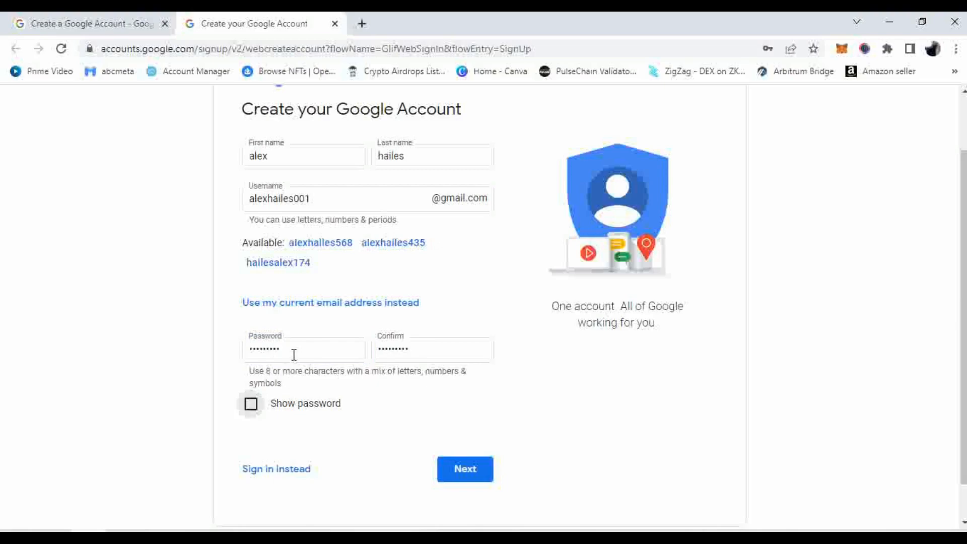
drag(294, 352, 232, 363)
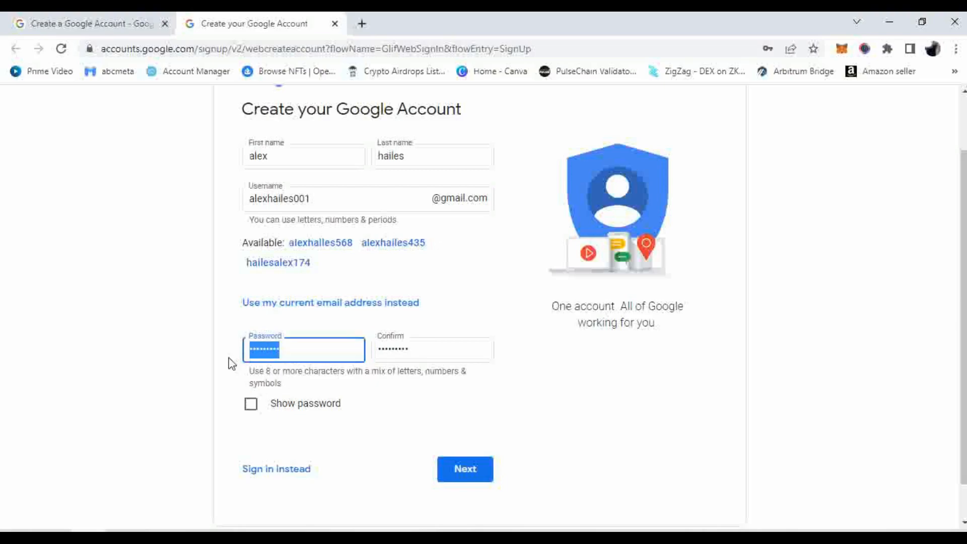
click(282, 352)
click(422, 346)
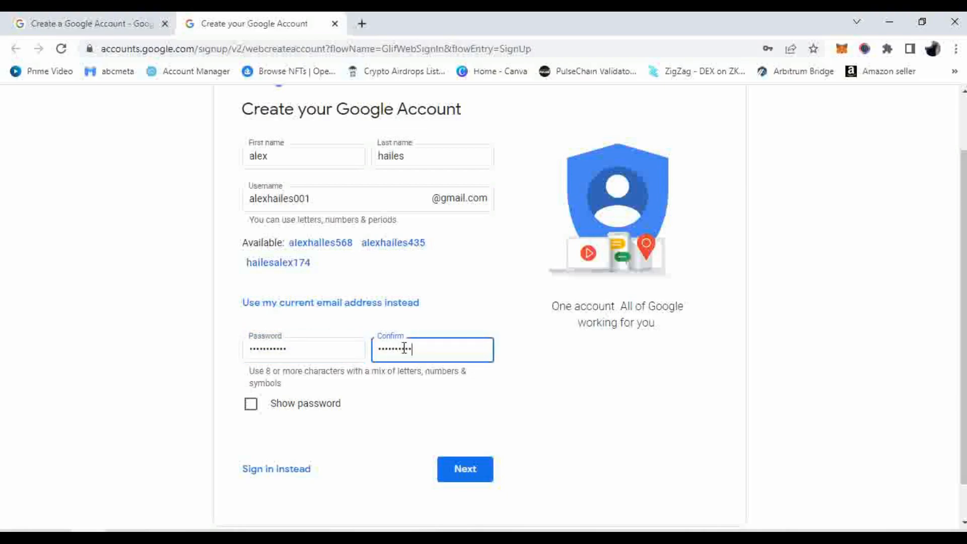
click(599, 396)
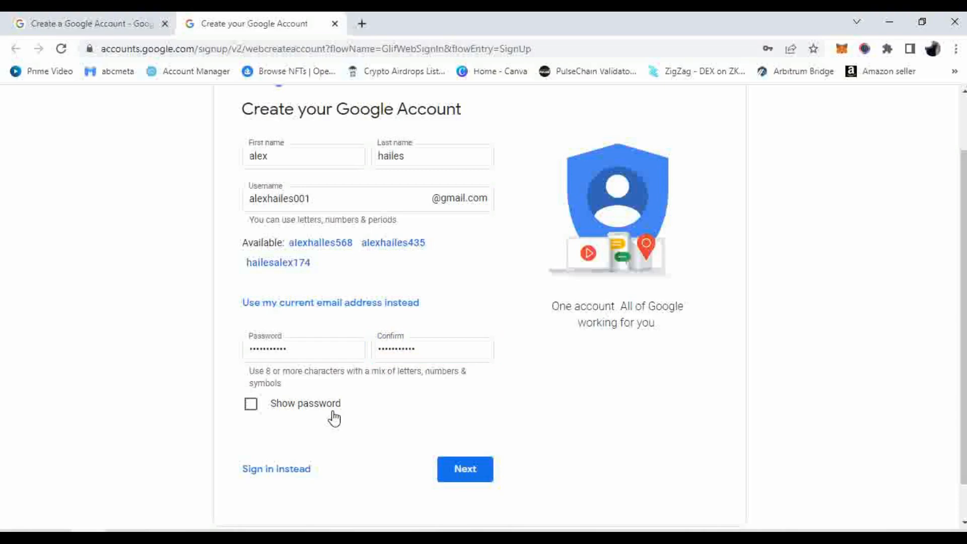
click(477, 470)
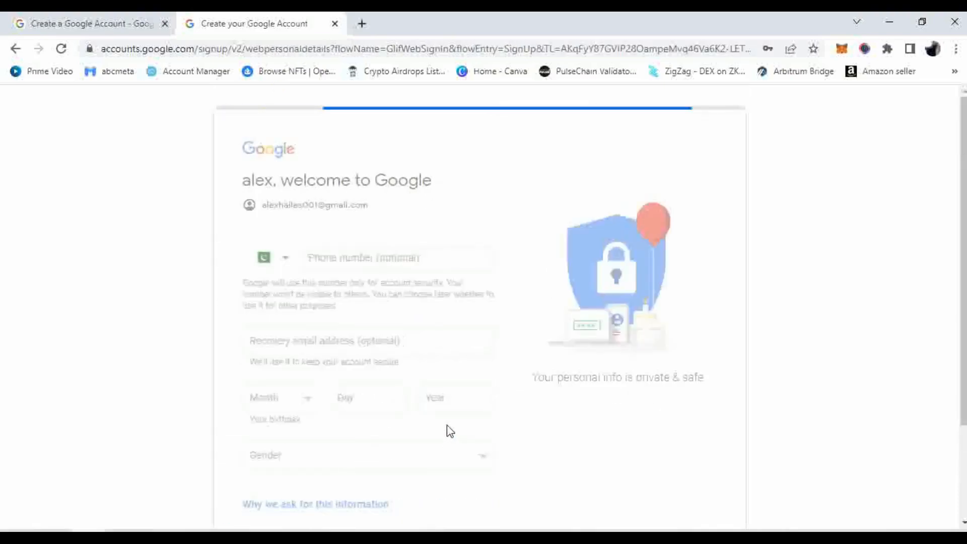
Set the phone number's country code to India (+91)
click(285, 264)
scroll(334, 338, down, 1)
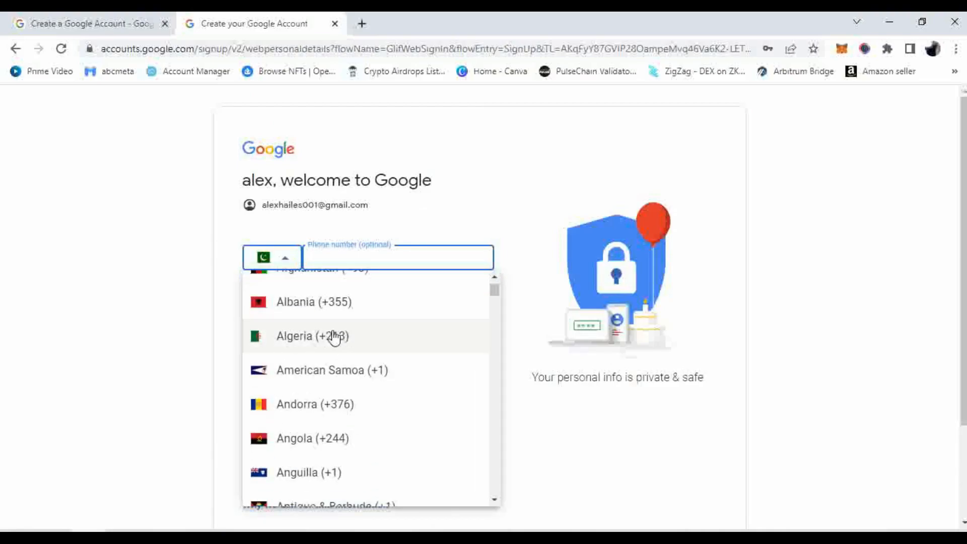
scroll(346, 388, down, 3)
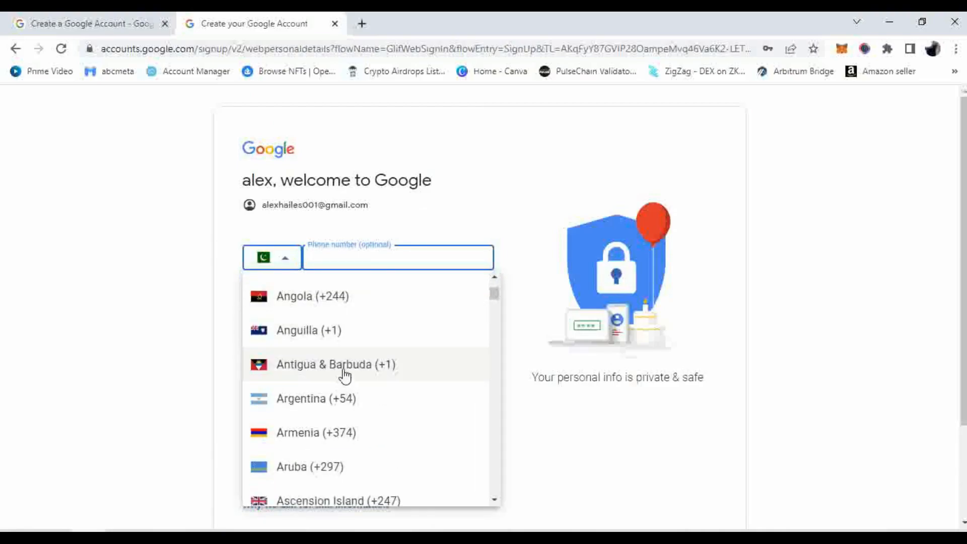
key(i)
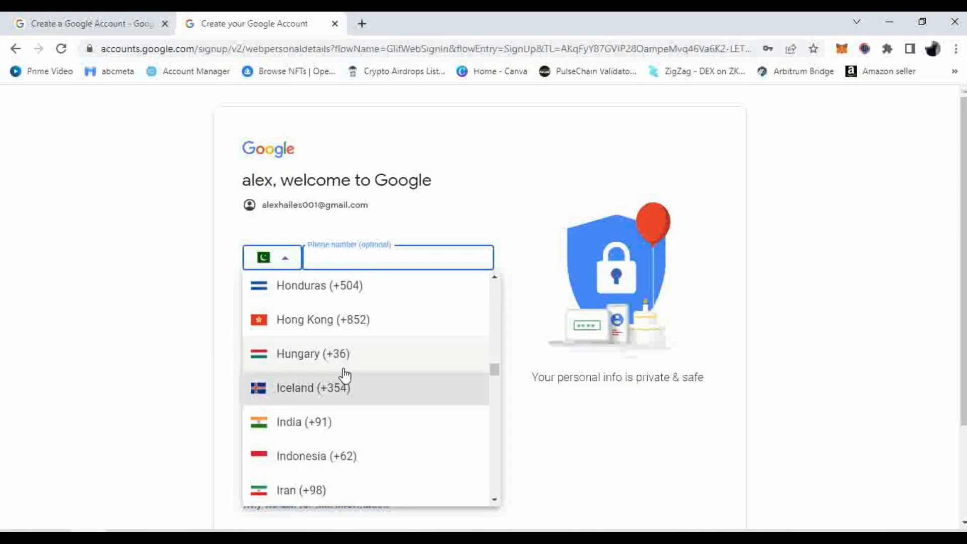
click(315, 424)
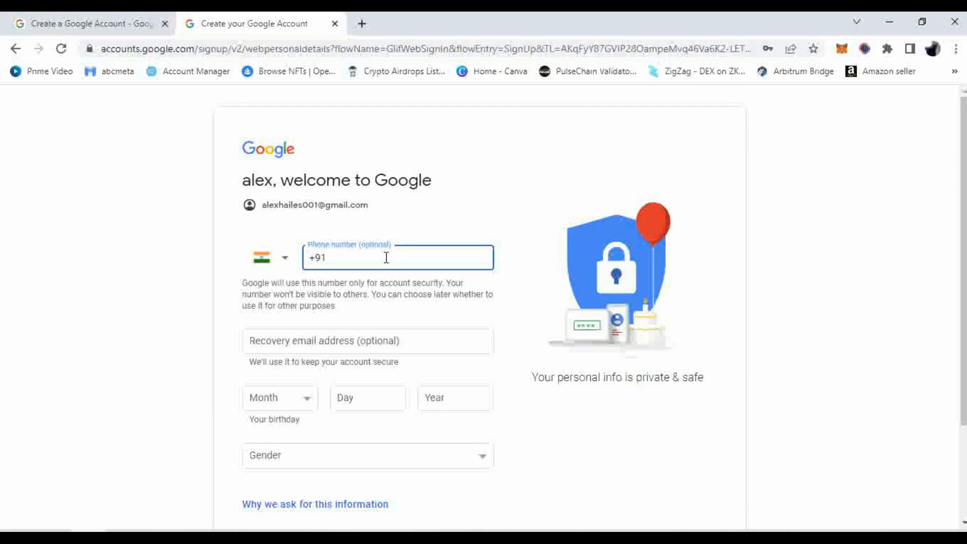
Go to the recovery email field and point out that the phone number is optional
scroll(387, 257, down, 2)
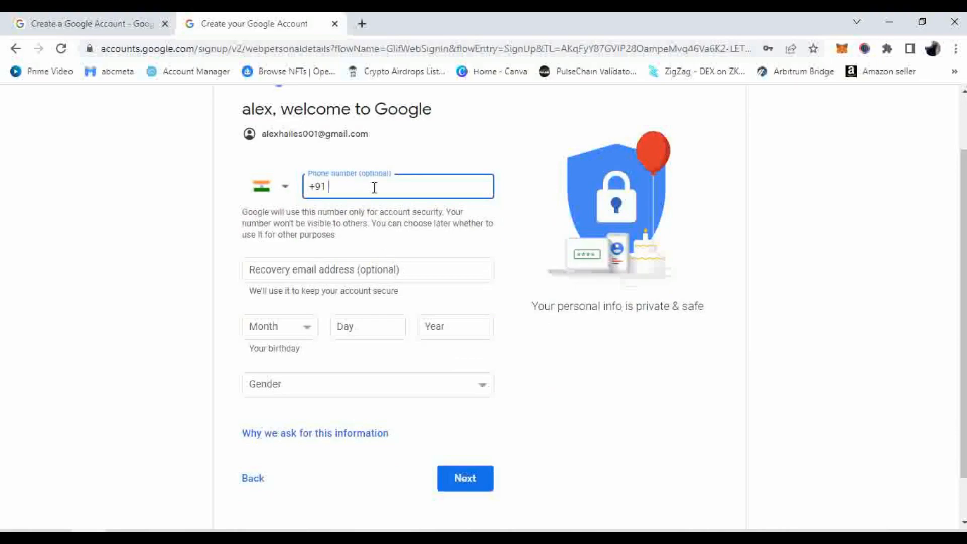
click(301, 273)
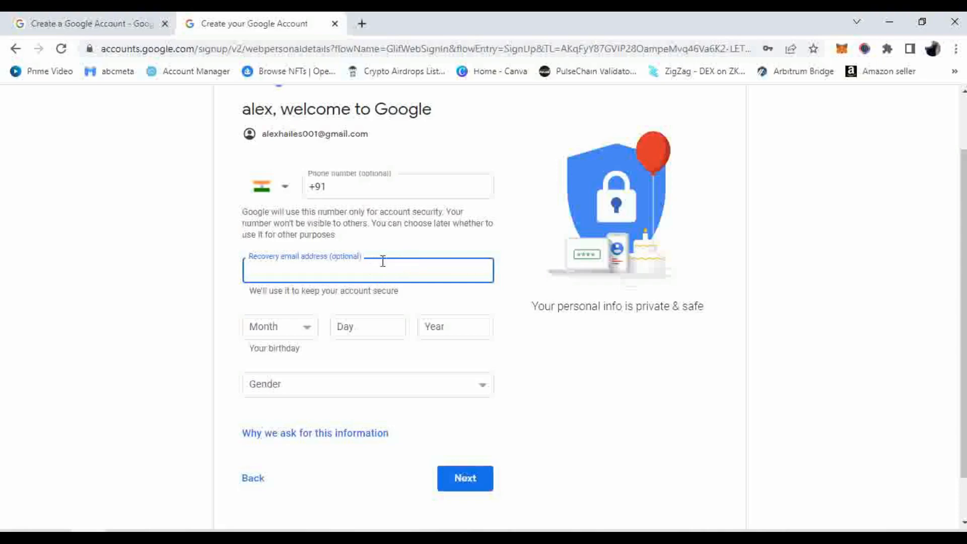
click(362, 177)
triple_click(363, 177)
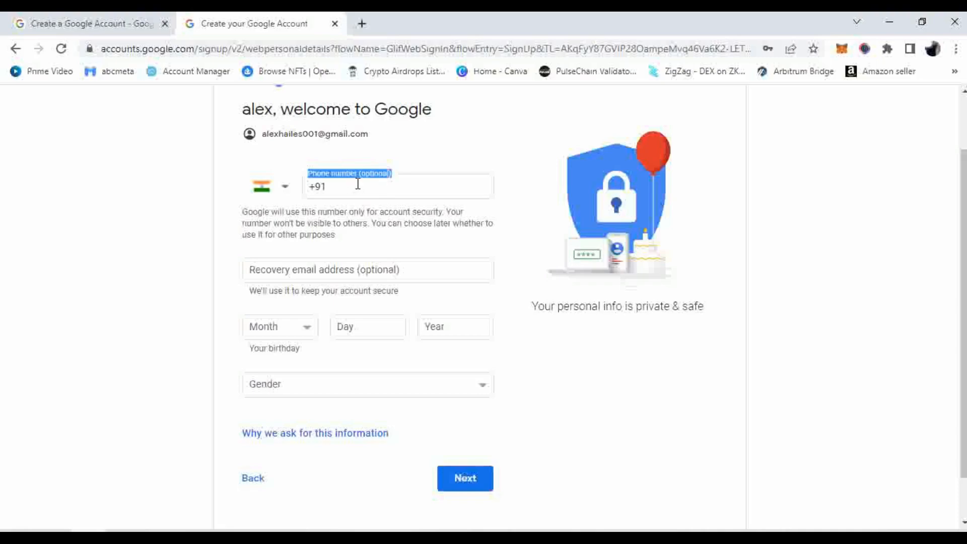
Set the birth month to January and the day to 18
click(307, 329)
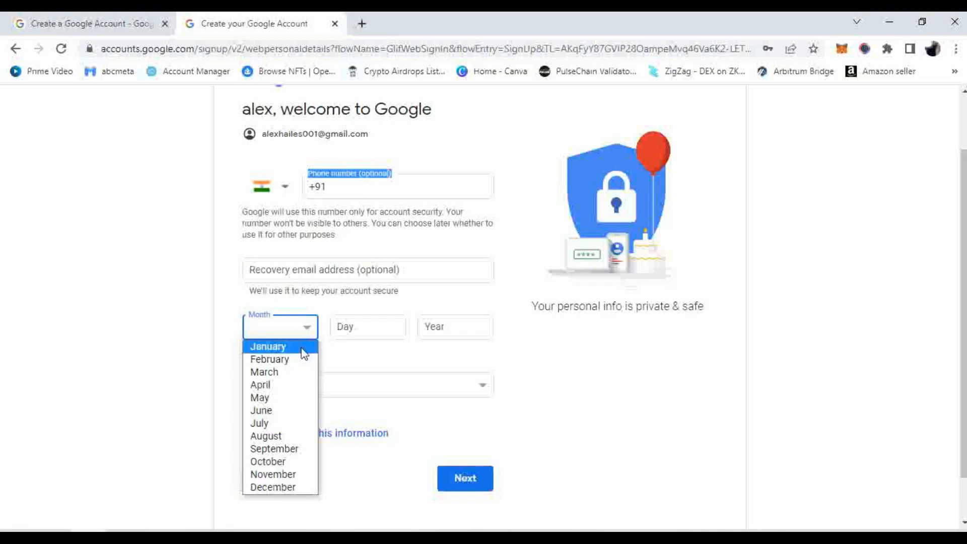
click(303, 347)
click(382, 330)
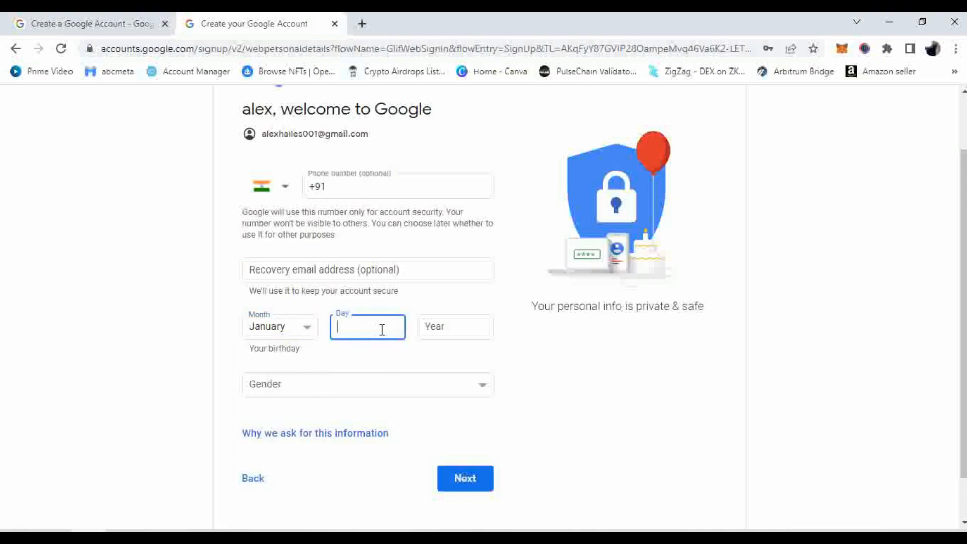
text(18)
Enter the birth year, correcting a mistyped 1896 to 1982
click(431, 324)
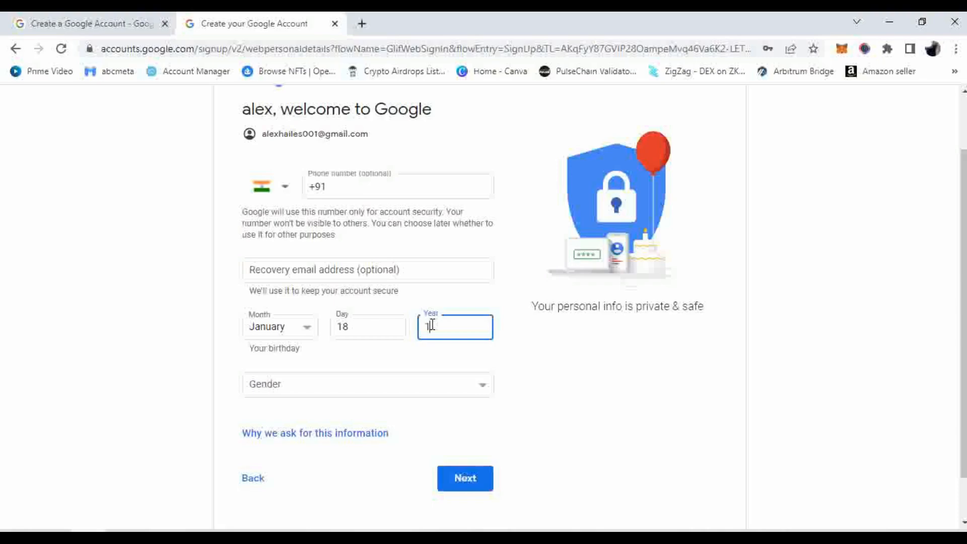
text(1896)
click(623, 386)
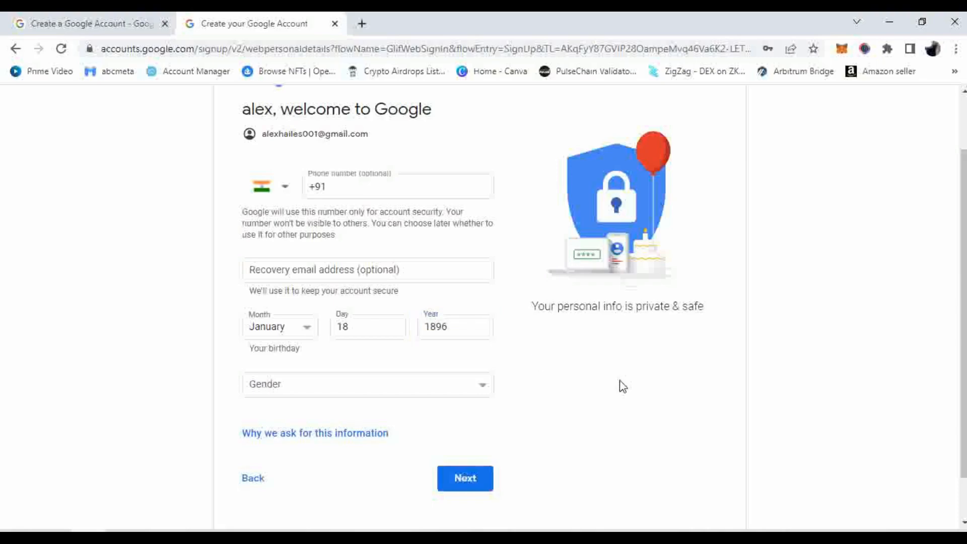
click(433, 328)
key(Delete)
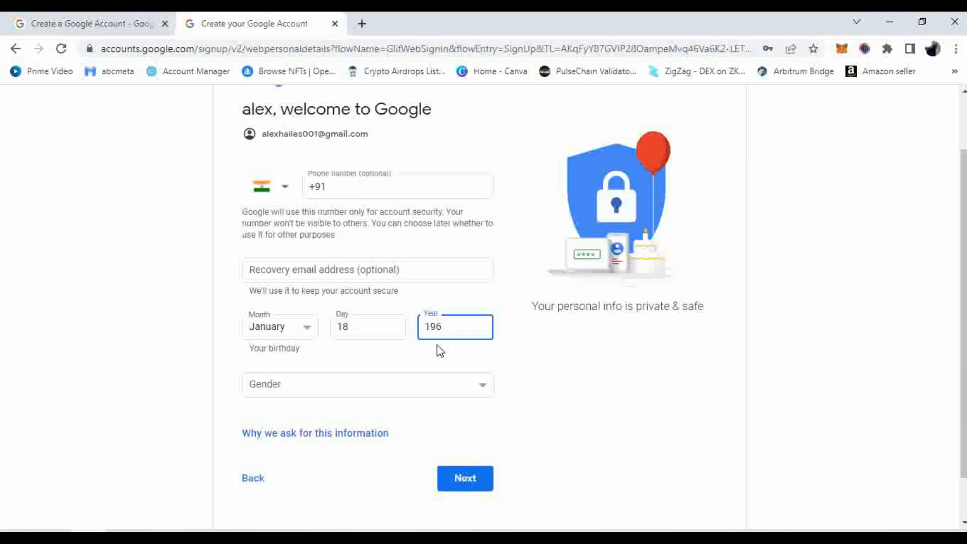
text(996)
click(577, 342)
drag(457, 327, 400, 330)
click(669, 384)
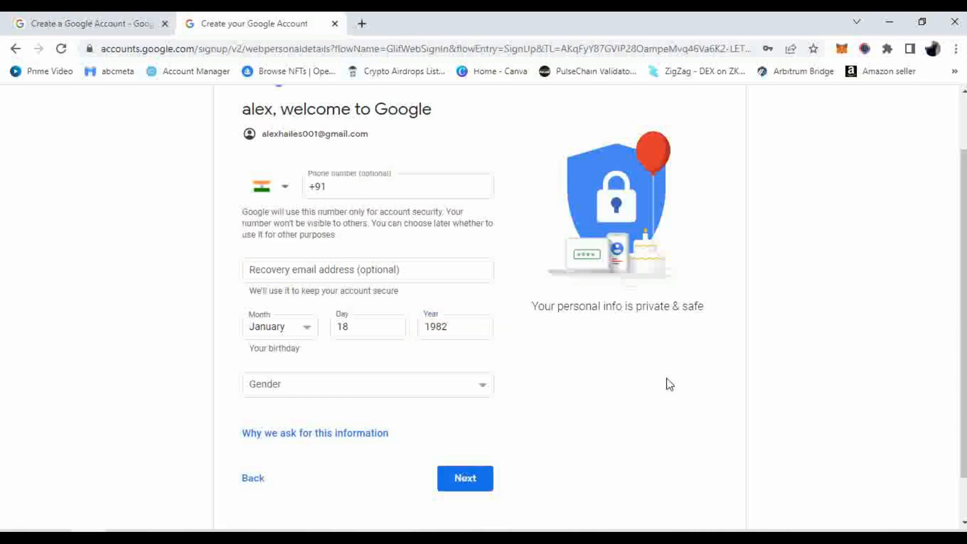
Choose Male as the gender and submit the personal details
click(419, 385)
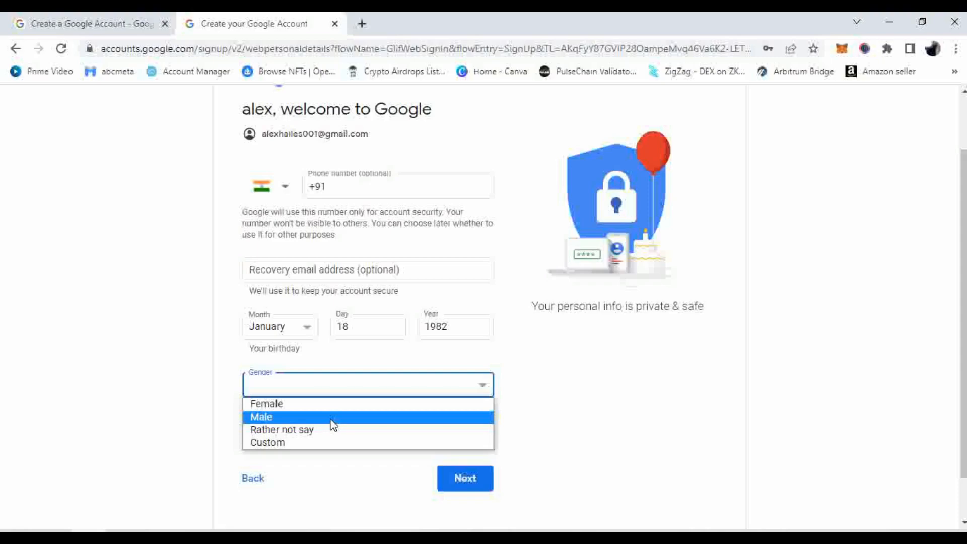
click(300, 429)
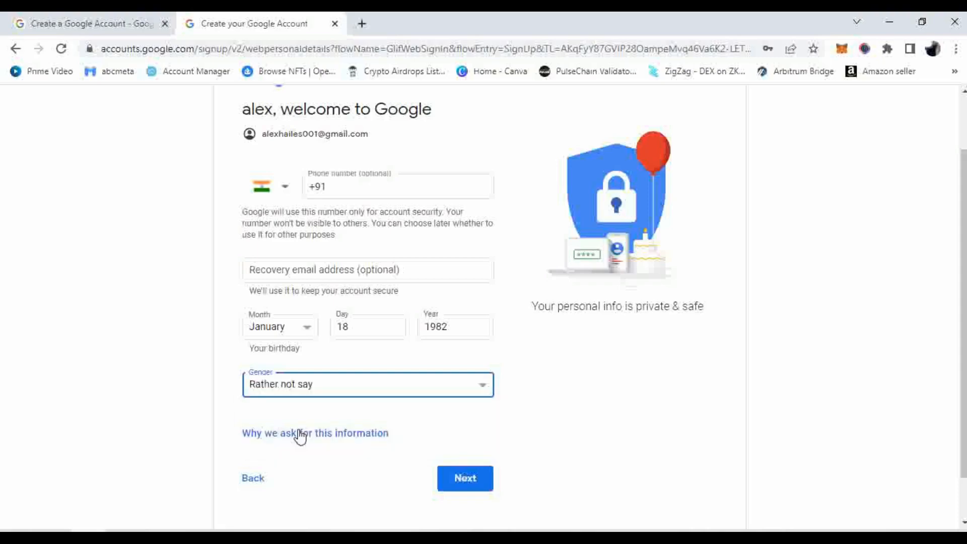
click(319, 391)
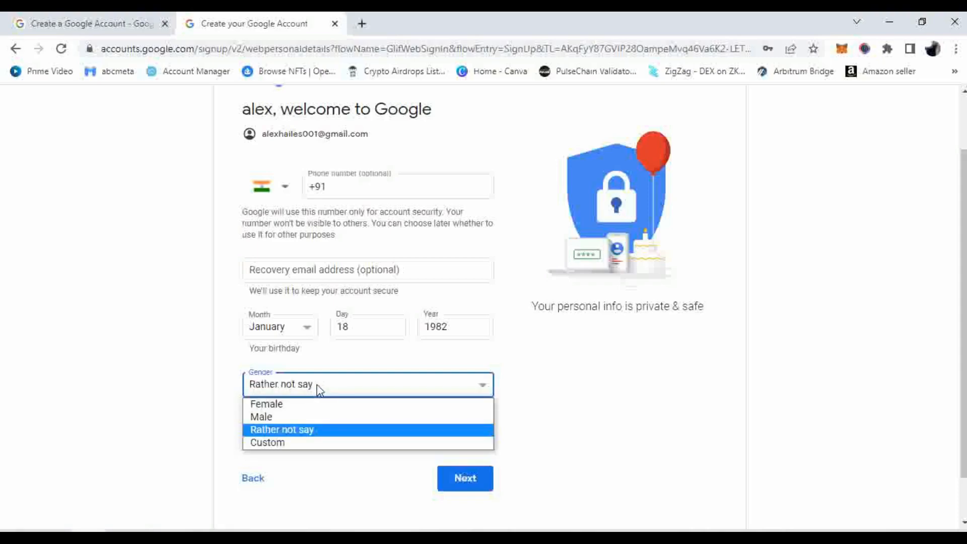
click(300, 405)
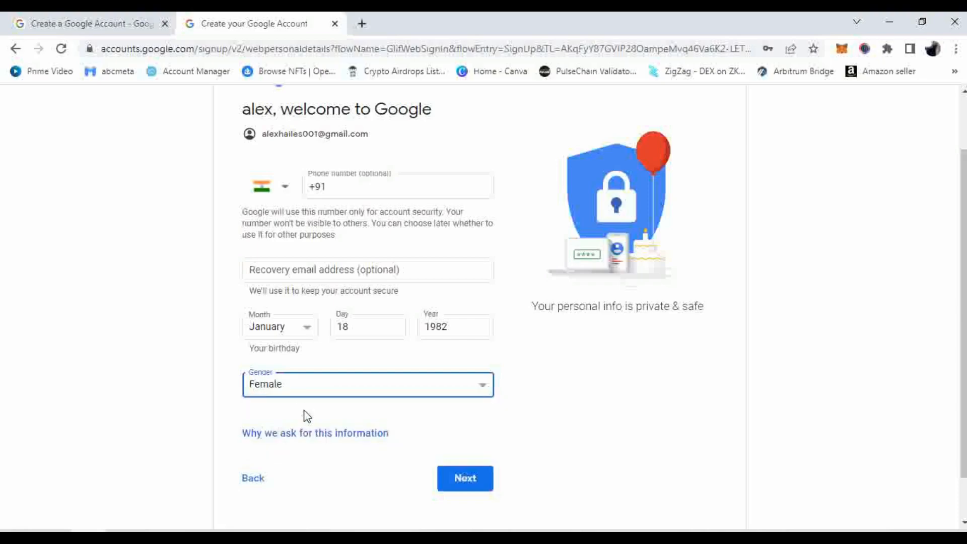
click(313, 390)
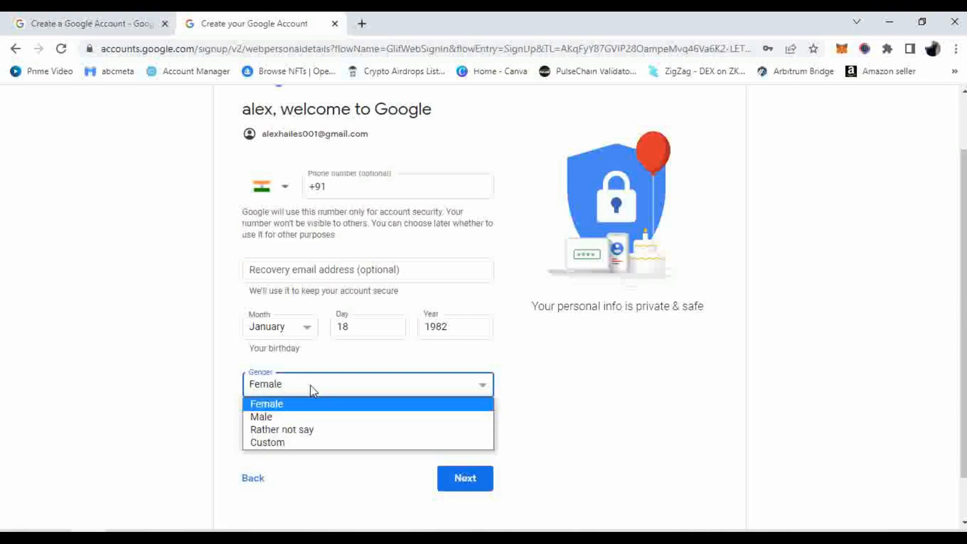
click(303, 416)
click(597, 431)
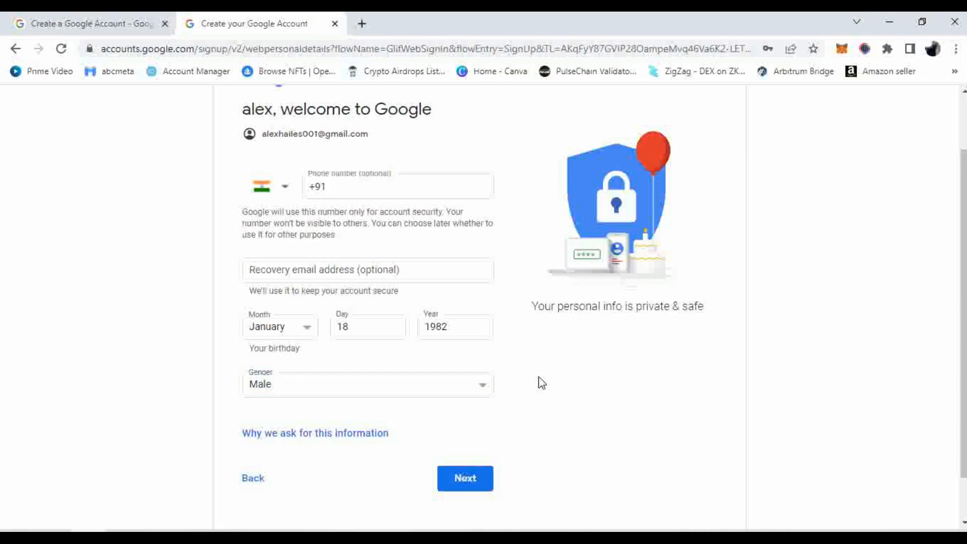
scroll(542, 383, down, 1)
click(466, 437)
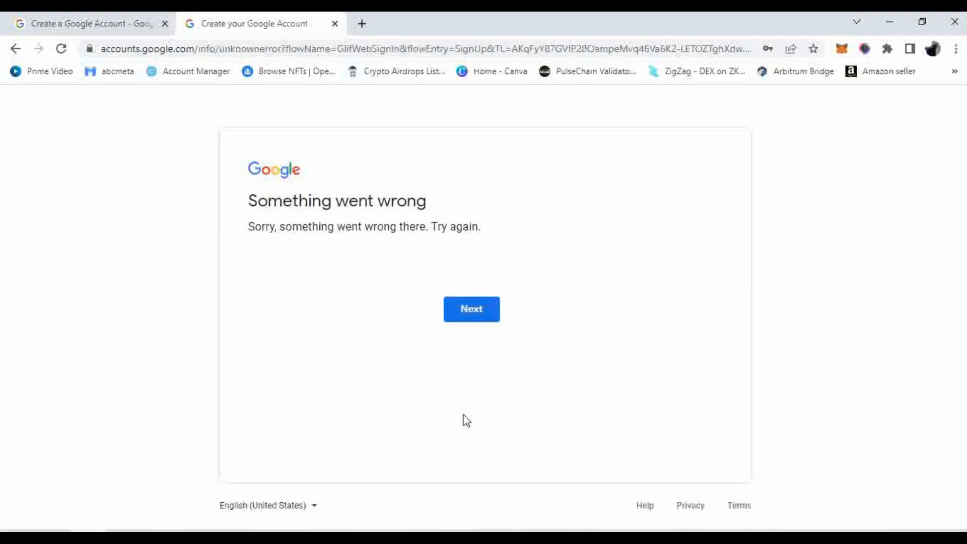
Retry past the 'Something went wrong' error to reach a blank sign-up form
click(455, 308)
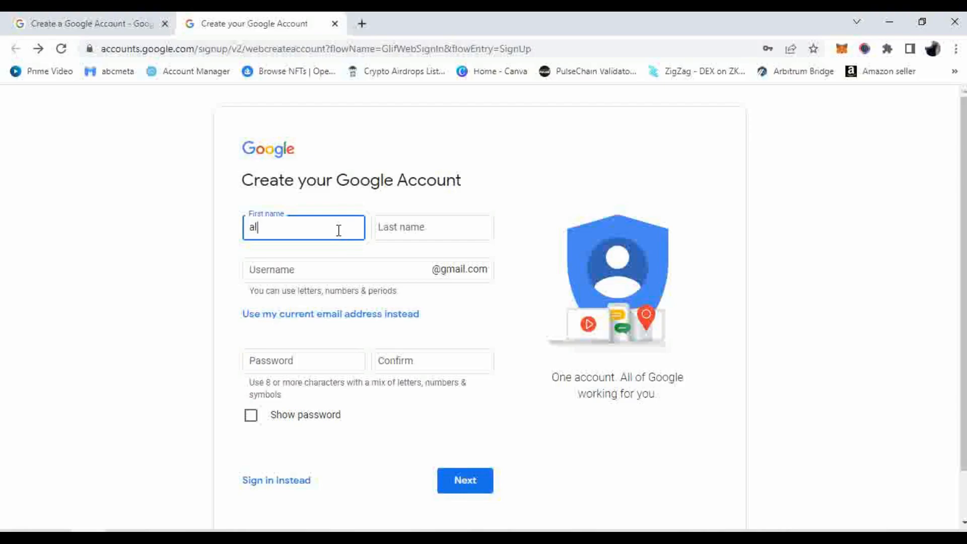
Finish the first name, then re-enter the last name and the available username
text(ax)
click(411, 223)
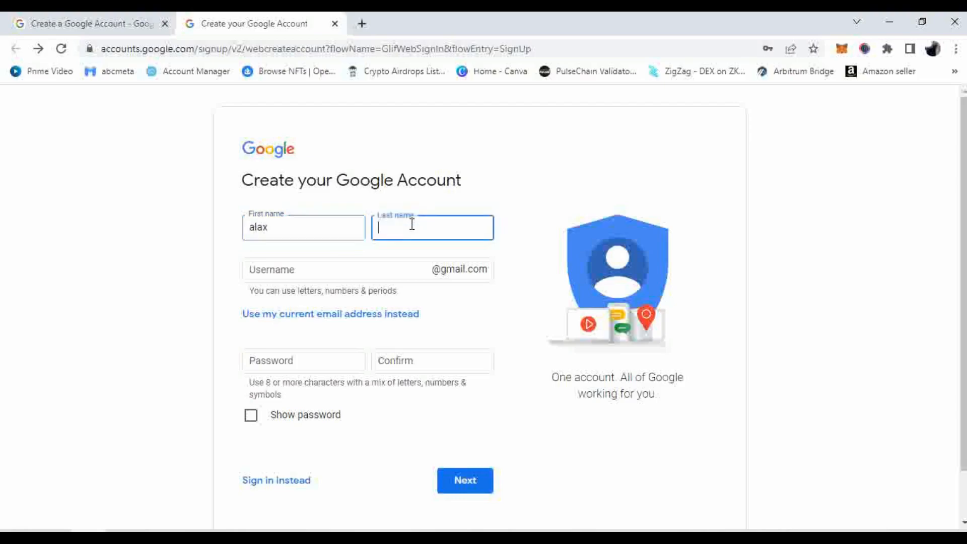
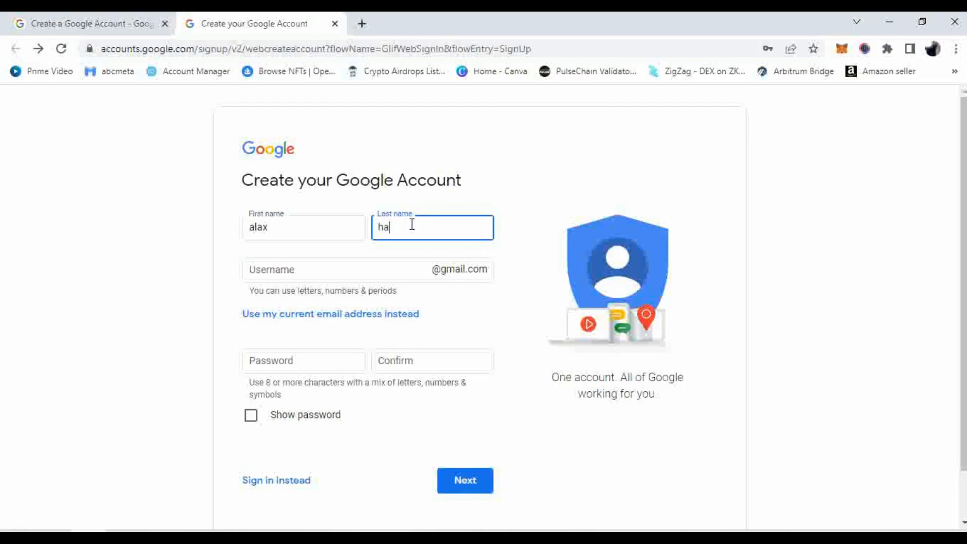
click(371, 271)
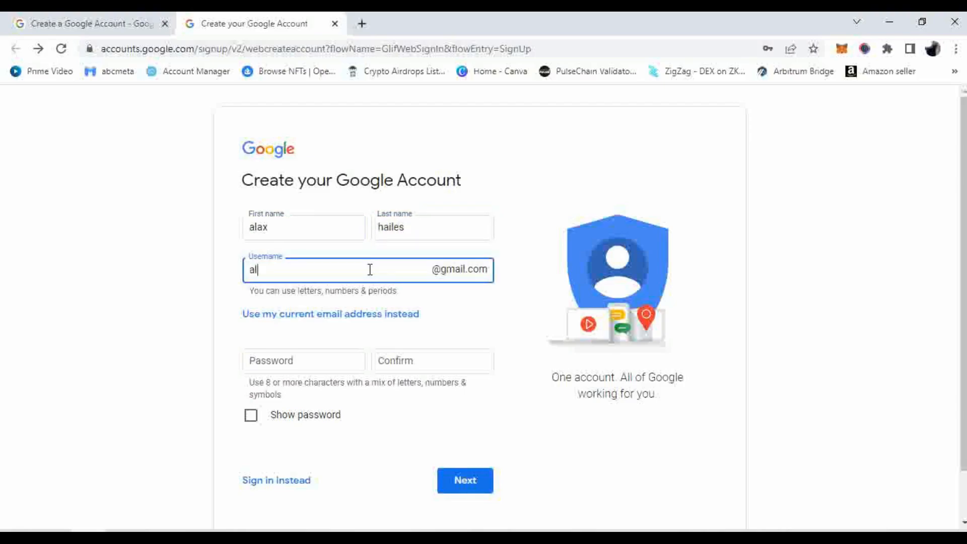
click(491, 328)
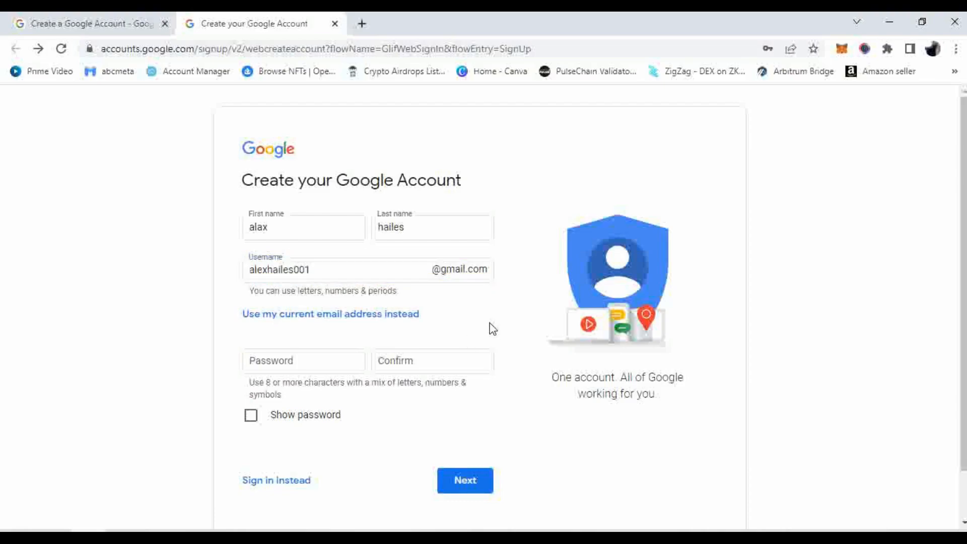
Type the password and its confirmation, replacing the saved suggestion, and submit the page
click(291, 367)
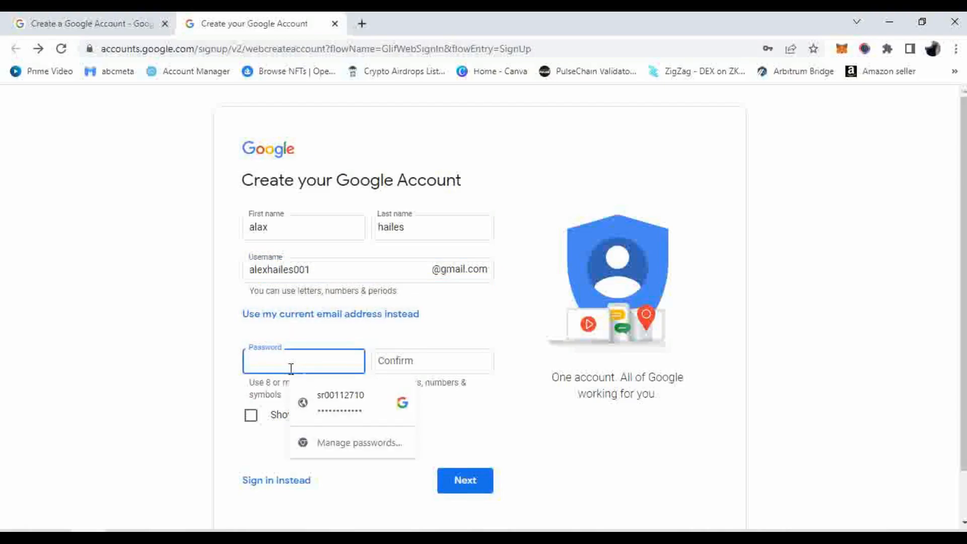
click(400, 405)
click(398, 369)
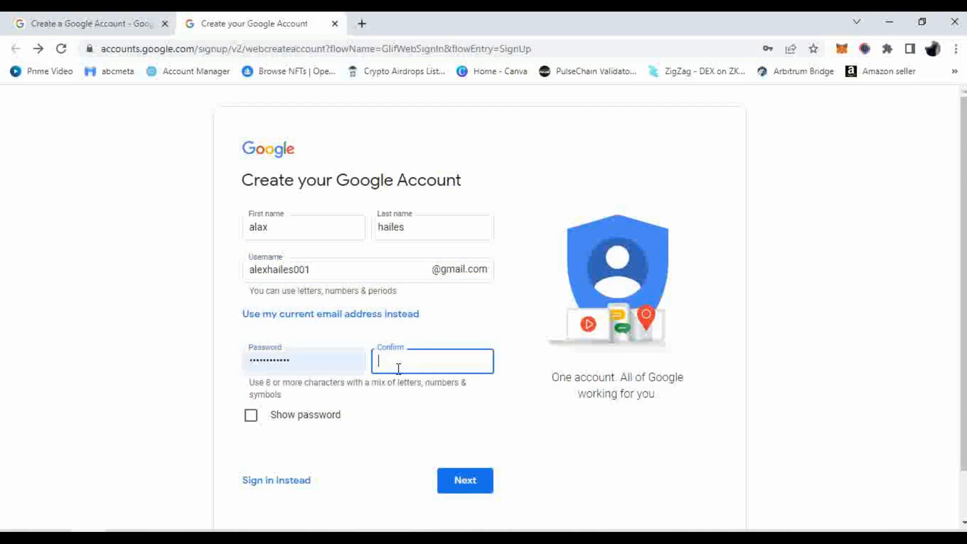
drag(332, 362, 232, 368)
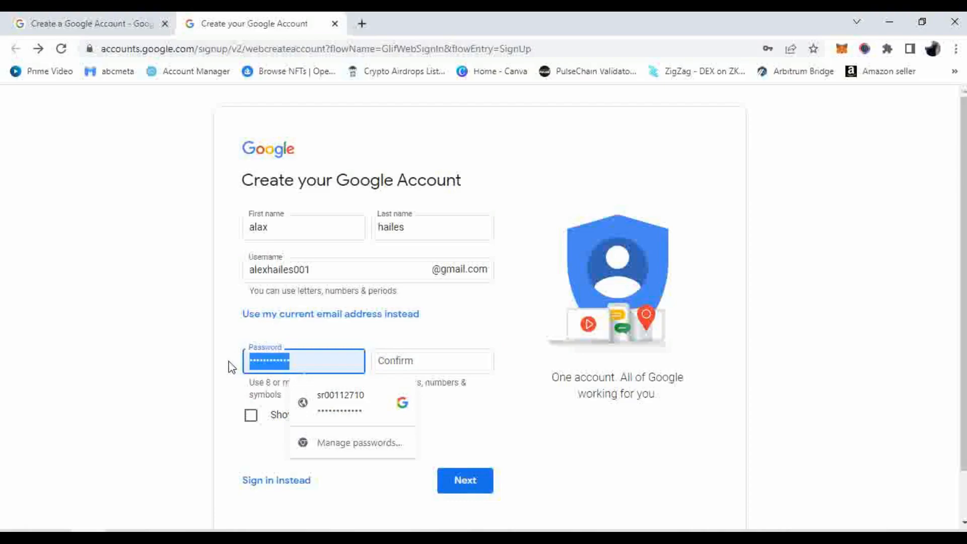
text(••)
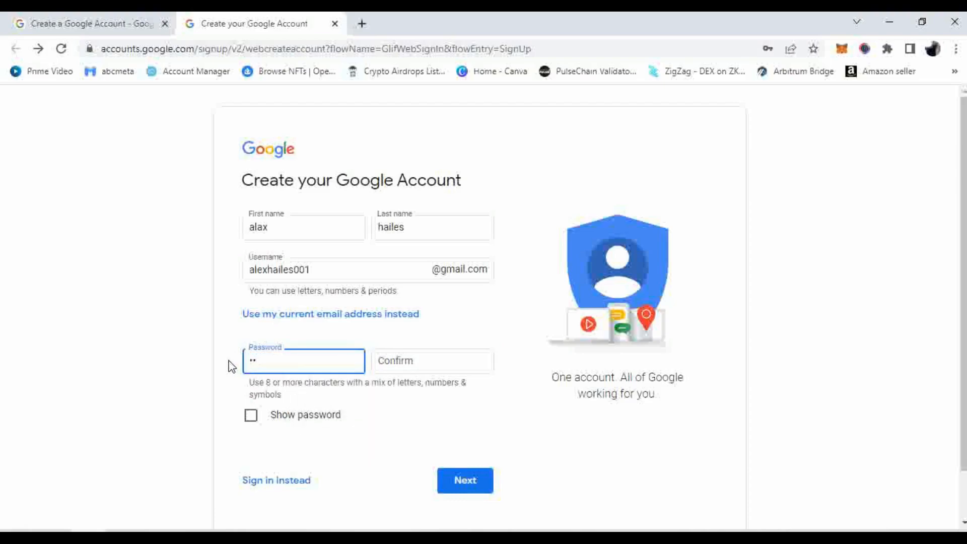
text(•••••••)
click(413, 355)
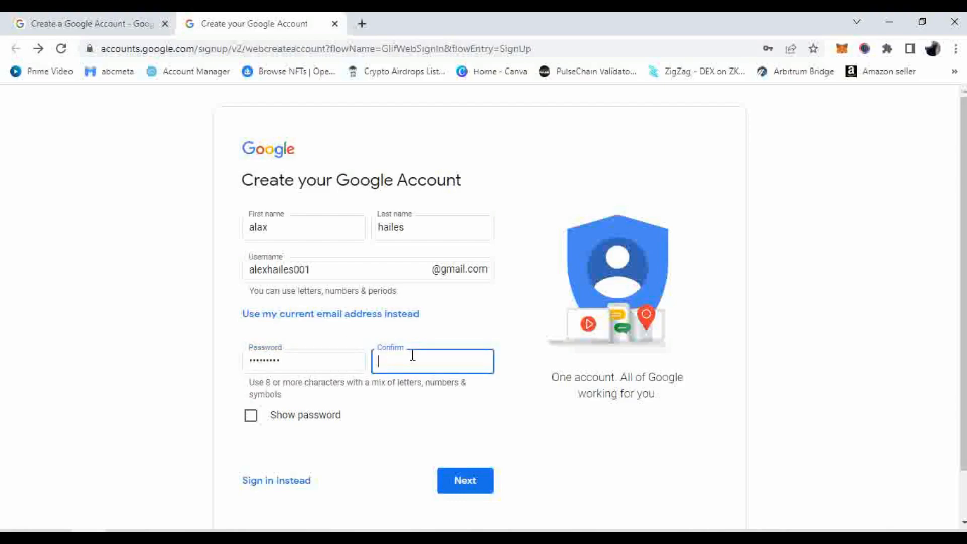
text(•••••••••)
click(489, 474)
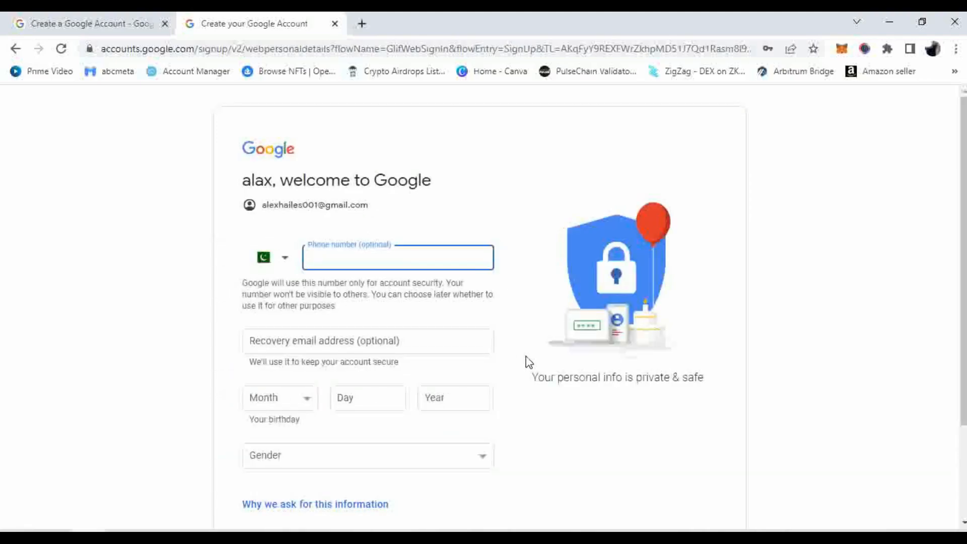
Choose India (+91) as the phone country code
click(284, 259)
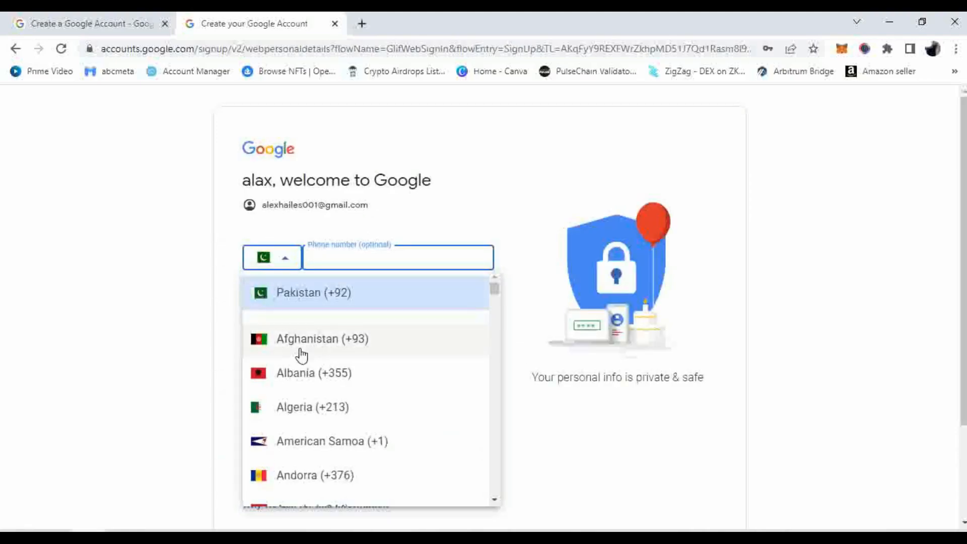
scroll(302, 352, down, 20)
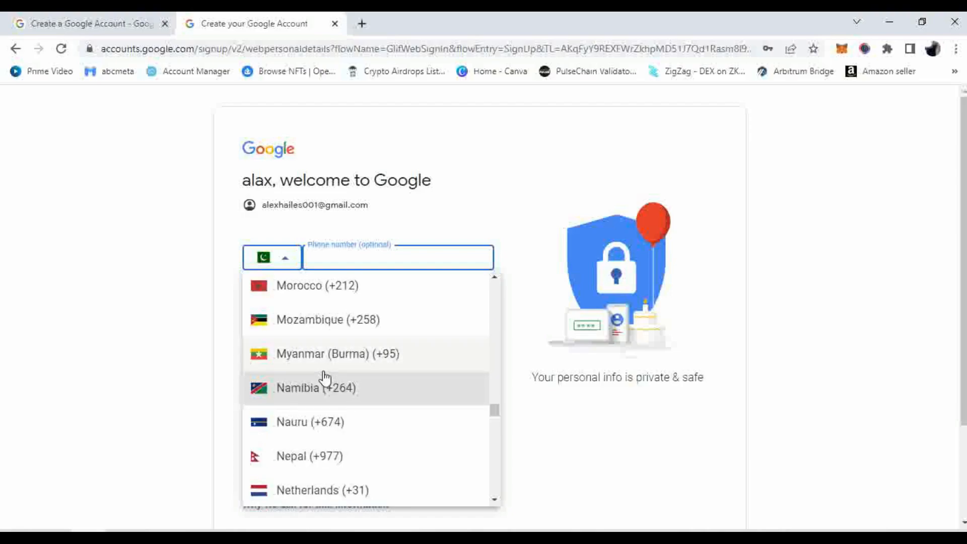
click(324, 425)
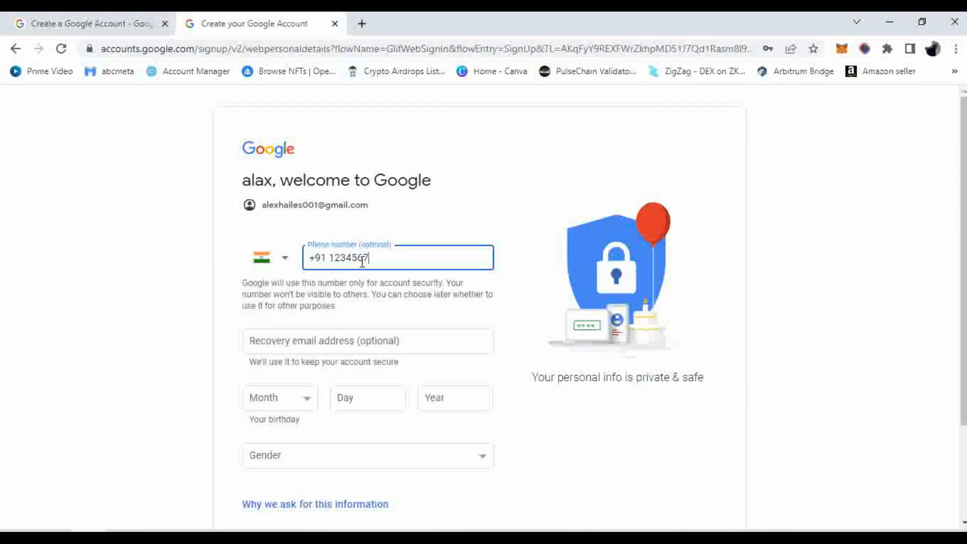
Delete the entered phone number so the optional field stays empty
scroll(462, 320, down, 2)
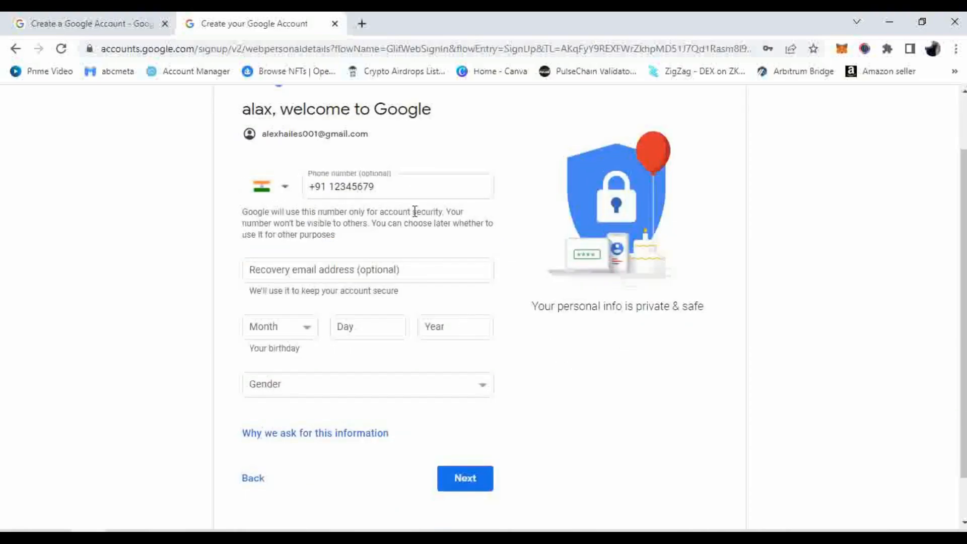
drag(409, 187, 309, 195)
key(BackSpace)
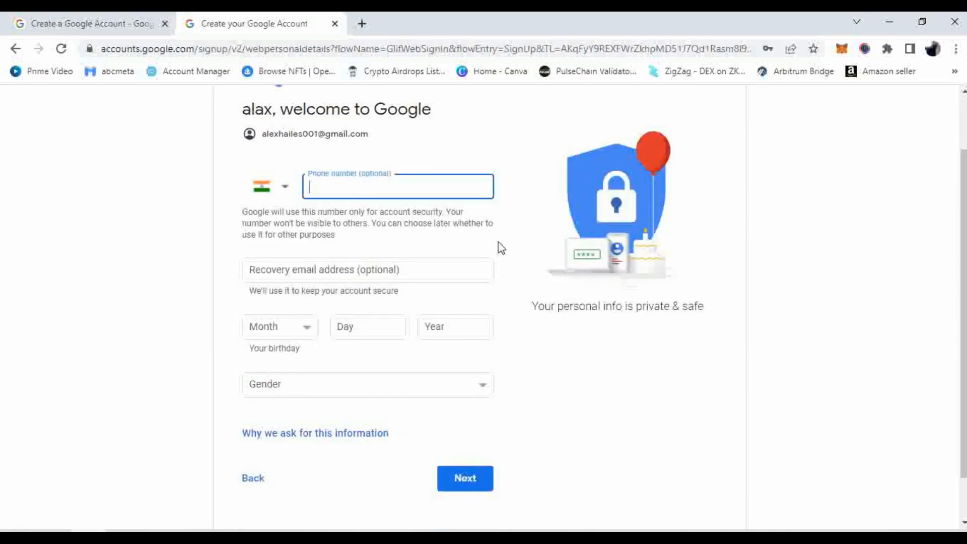
click(498, 249)
scroll(500, 250, down, 2)
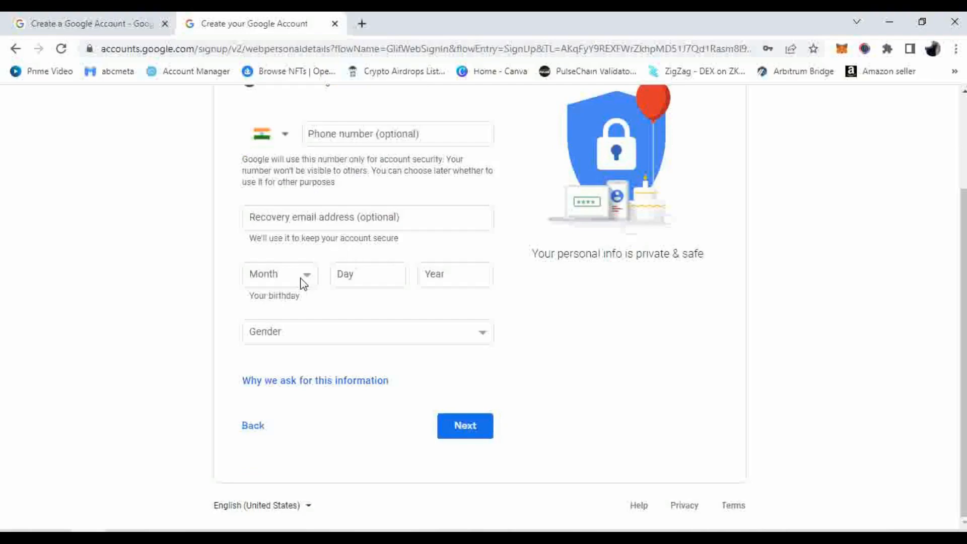
click(304, 283)
click(281, 295)
click(351, 277)
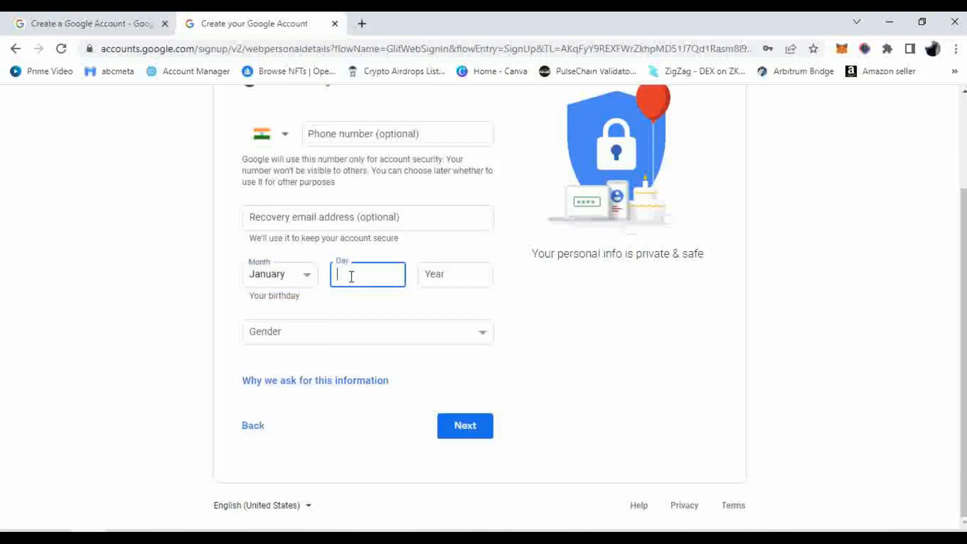
text(15)
click(426, 273)
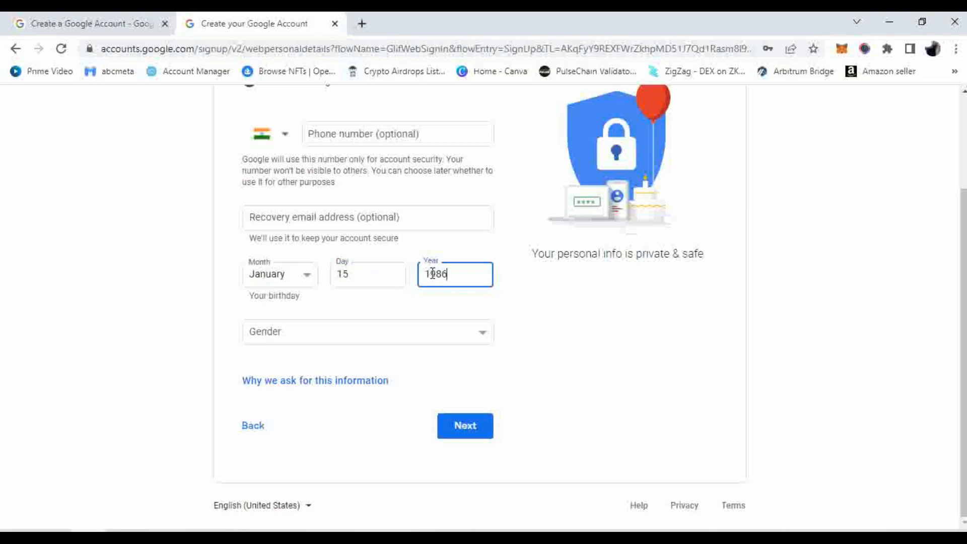
click(361, 331)
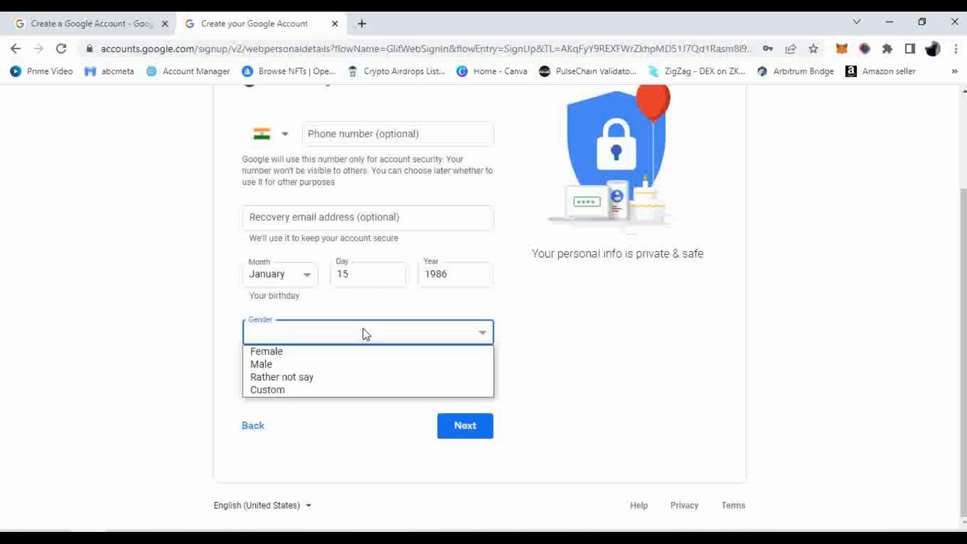
click(343, 364)
click(462, 425)
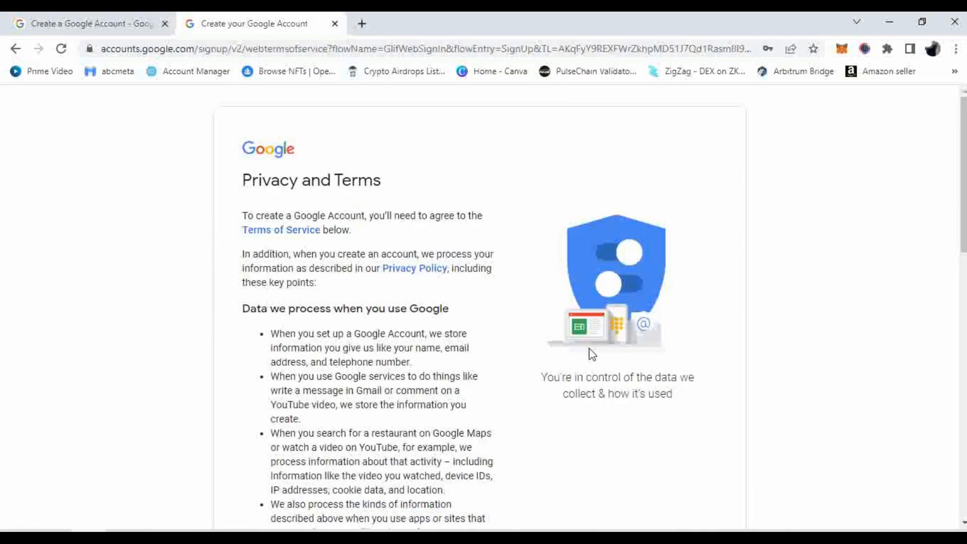
Read through the Privacy and Terms page and agree to create the account
drag(295, 180, 383, 186)
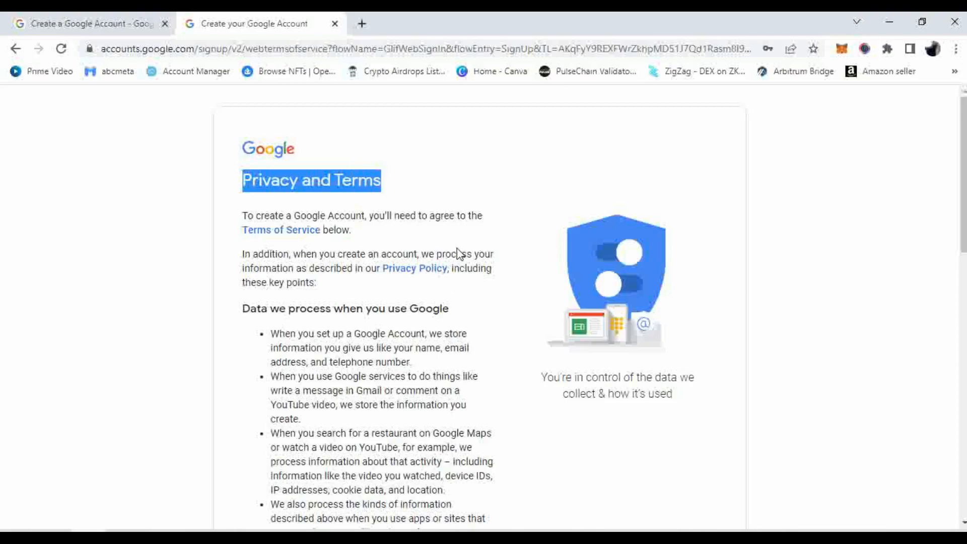
scroll(459, 253, down, 10)
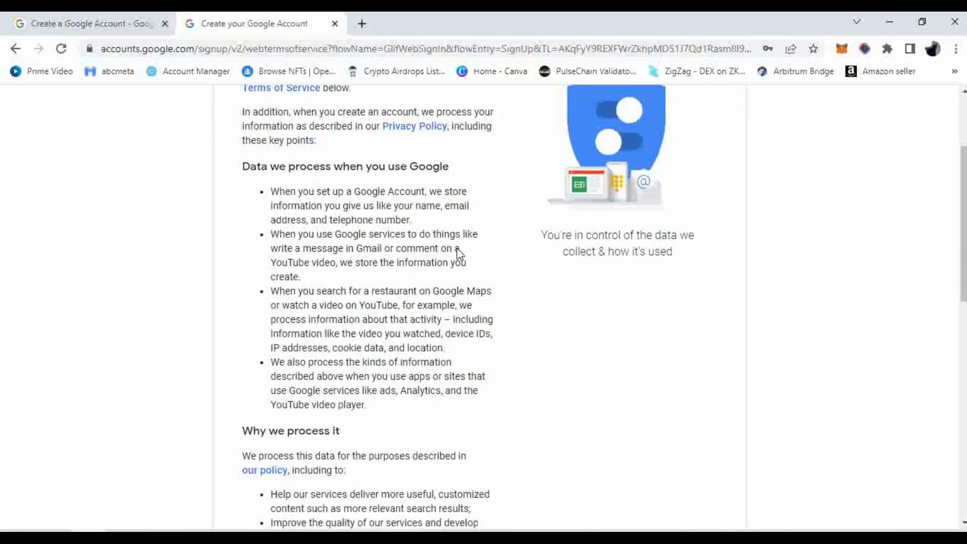
scroll(459, 253, down, 5)
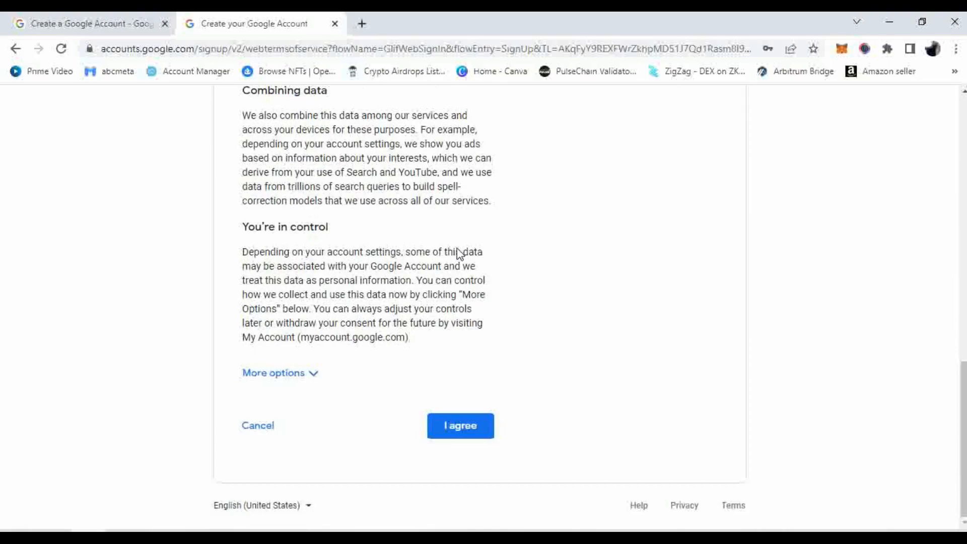
click(471, 436)
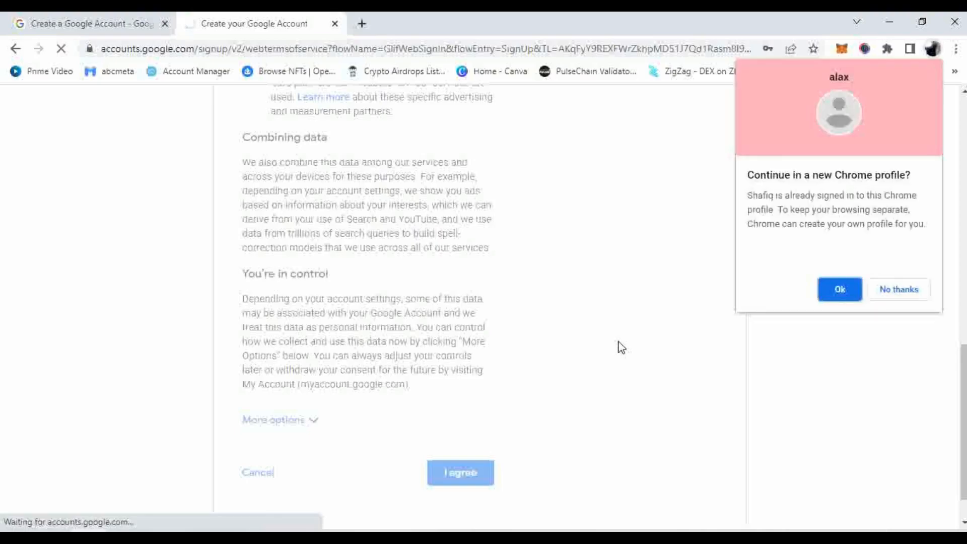
Decline the new Chrome profile offer and dismiss the Google apps panel
click(903, 293)
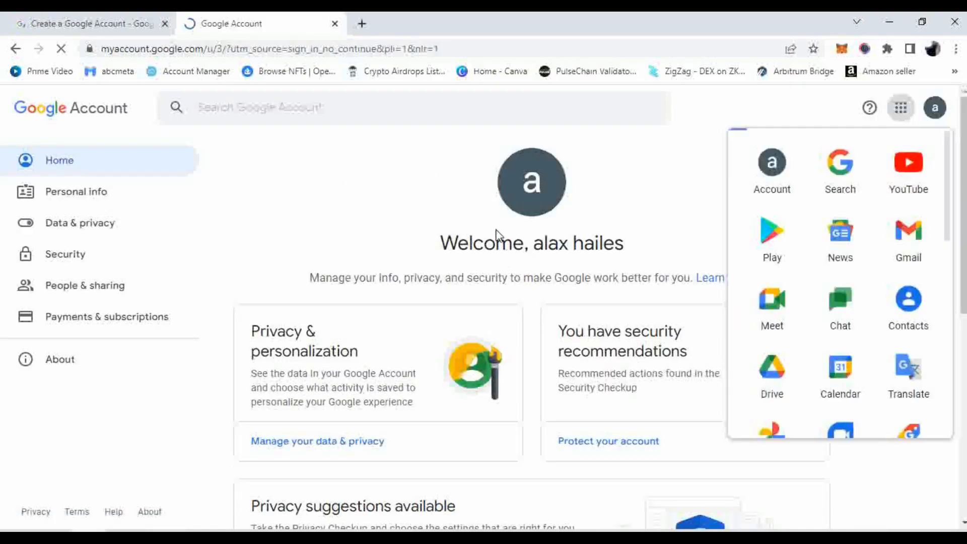
click(655, 194)
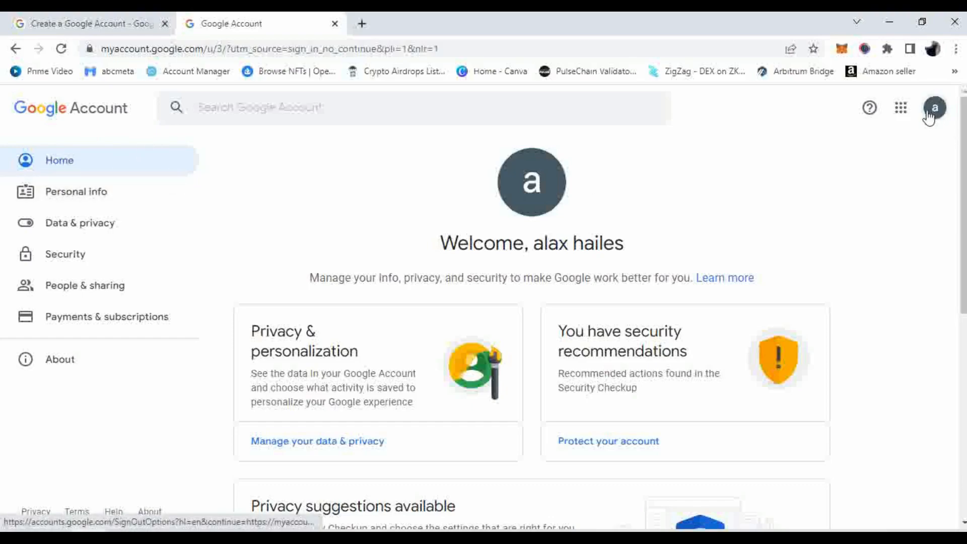
click(901, 108)
click(903, 116)
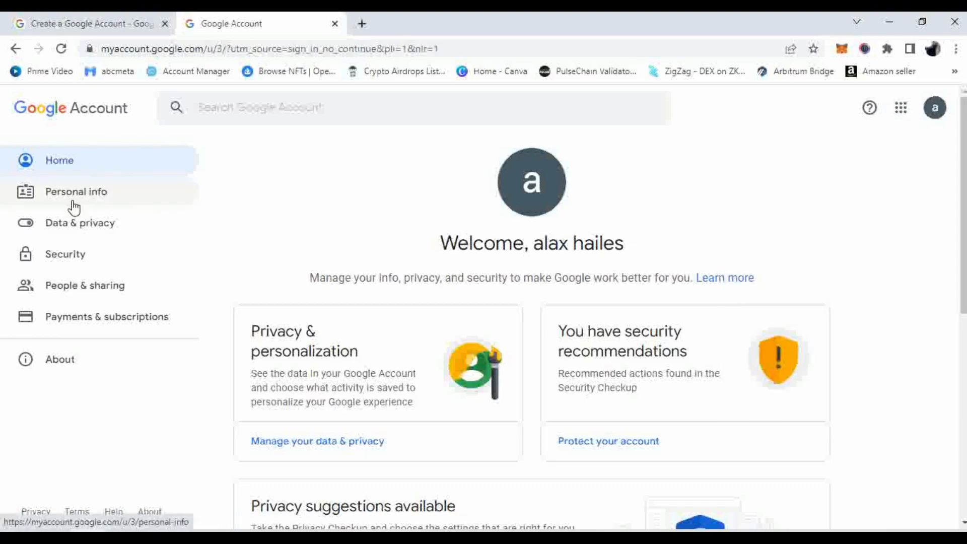
Look over the Welcome page and the new account's avatar menu
scroll(472, 232, down, 5)
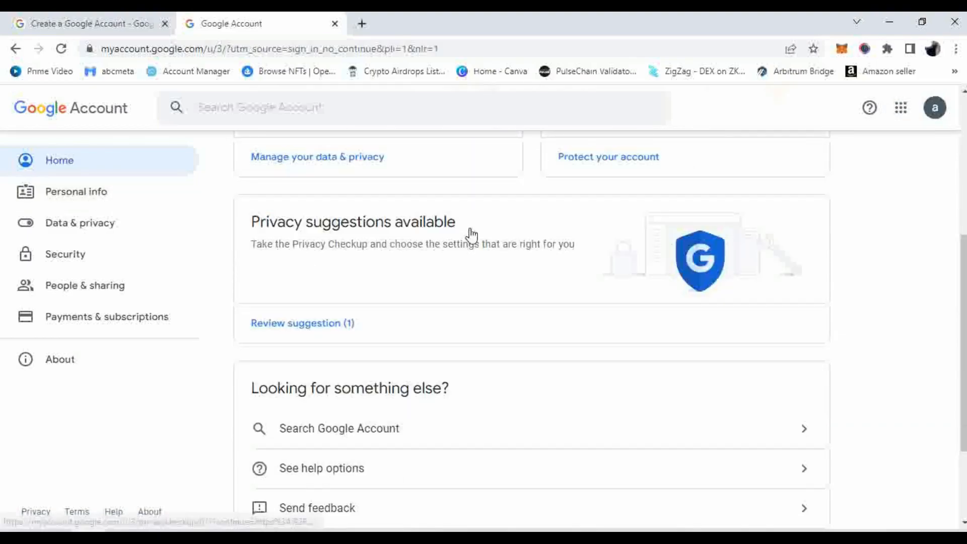
scroll(469, 230, down, 3)
scroll(472, 251, up, 5)
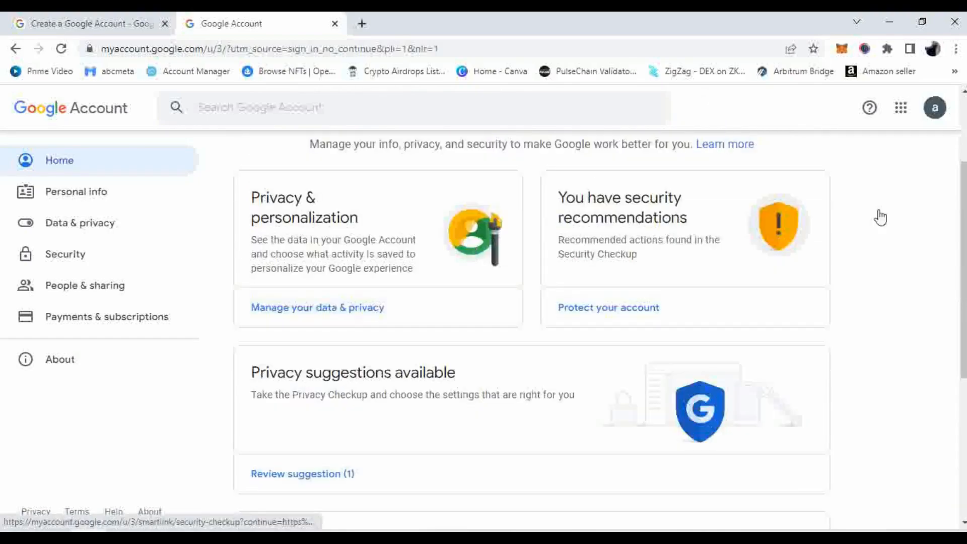
click(935, 108)
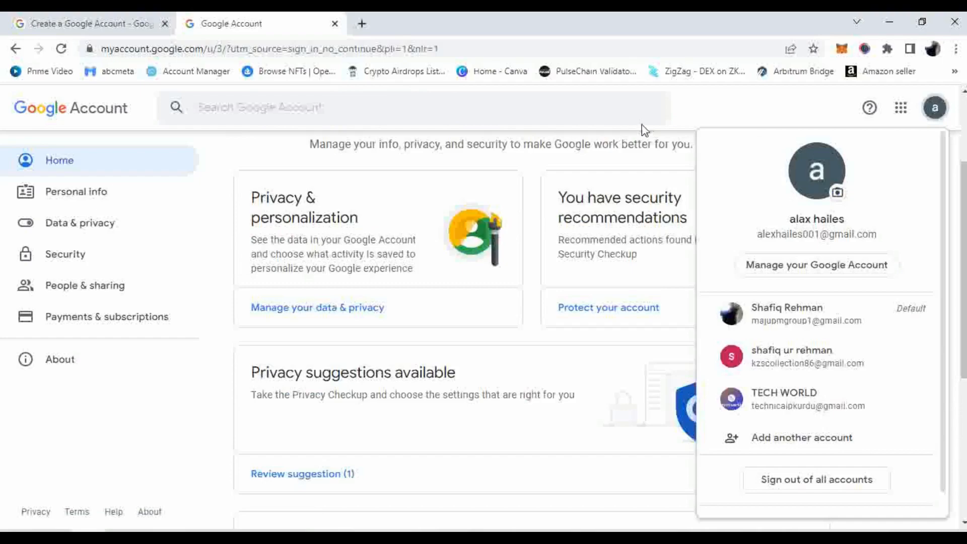
click(628, 117)
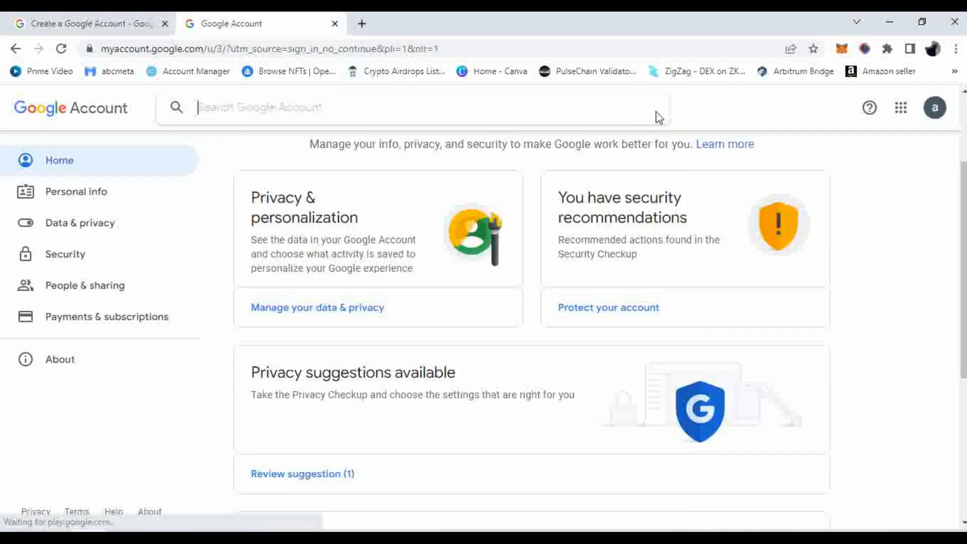
click(61, 20)
Go to YouTube in a new tab and start adding another Google account
click(361, 23)
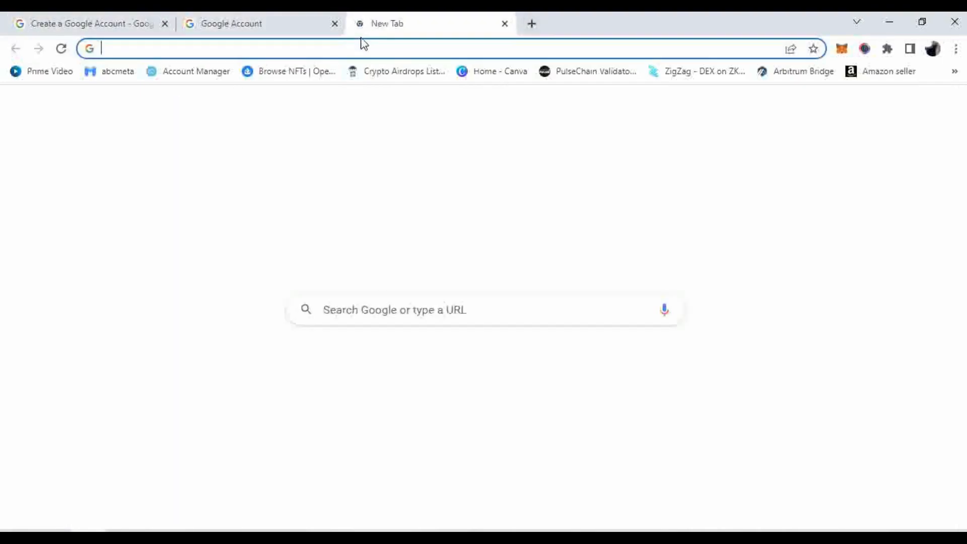
click(342, 369)
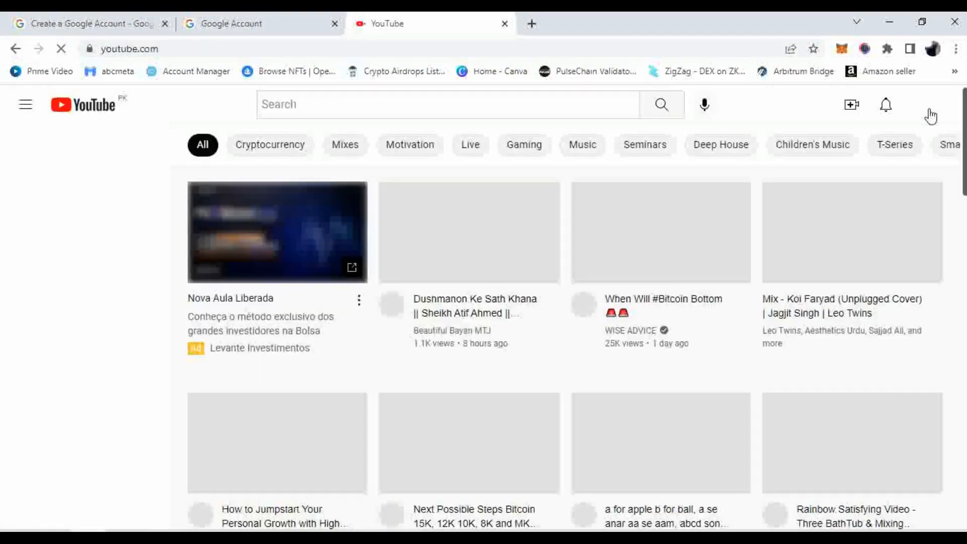
click(929, 112)
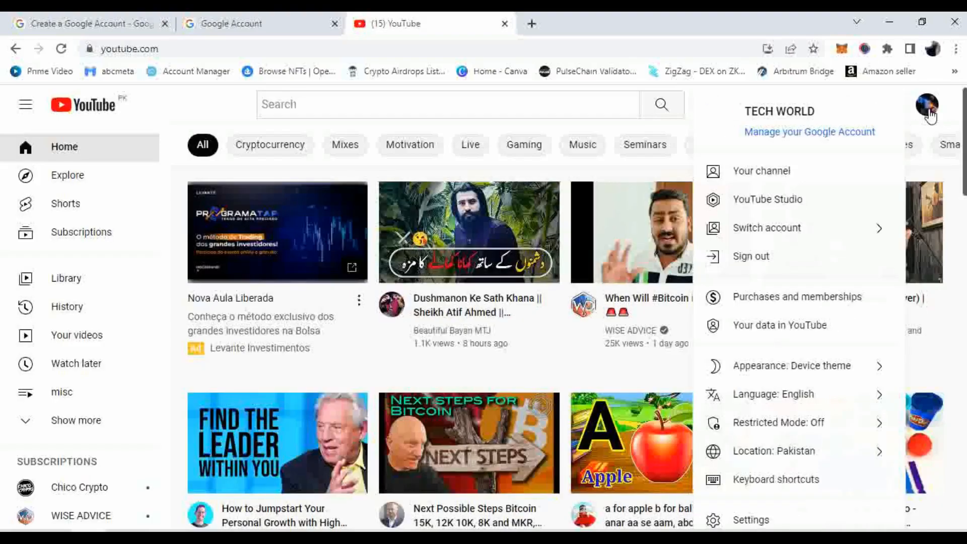
click(785, 228)
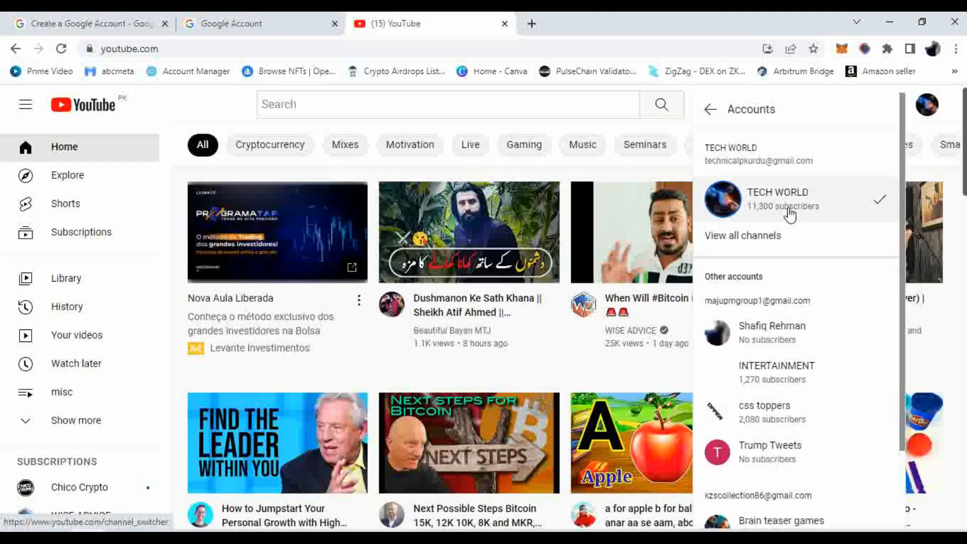
scroll(809, 296, down, 2)
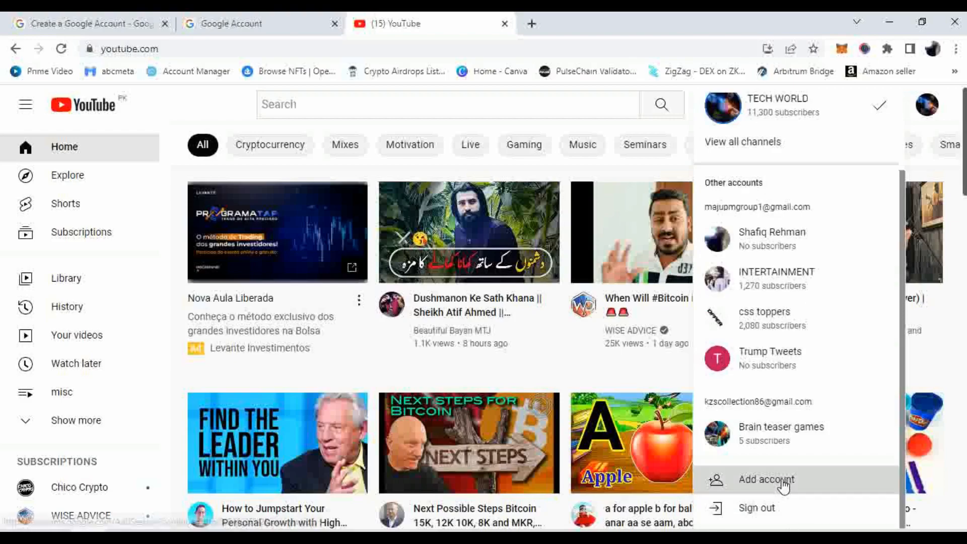
click(784, 483)
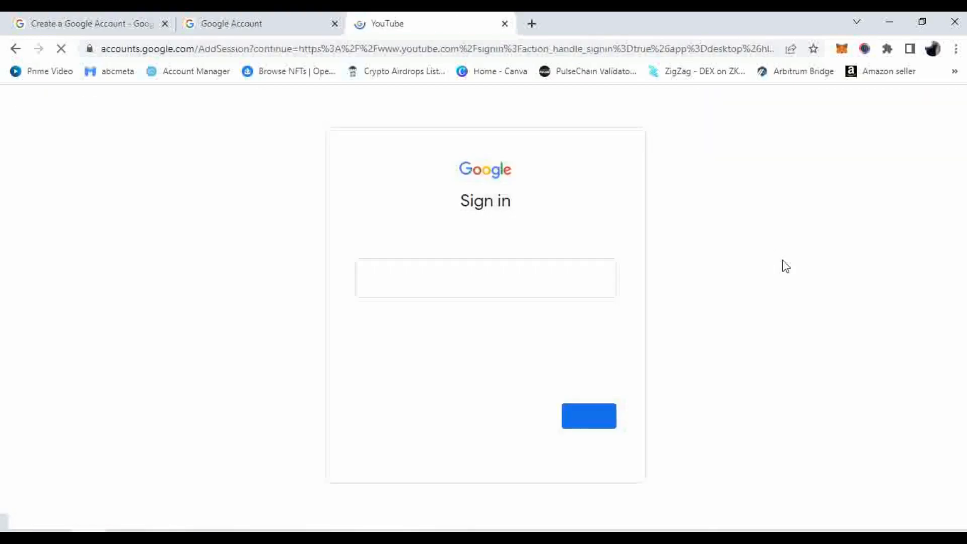
Replace the prefilled username with the new account's username and submit it
drag(440, 276, 352, 280)
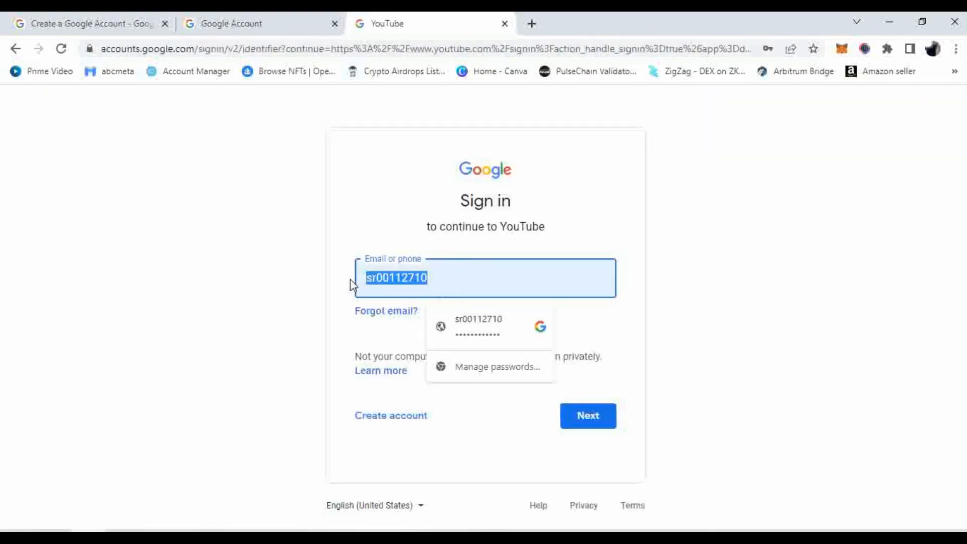
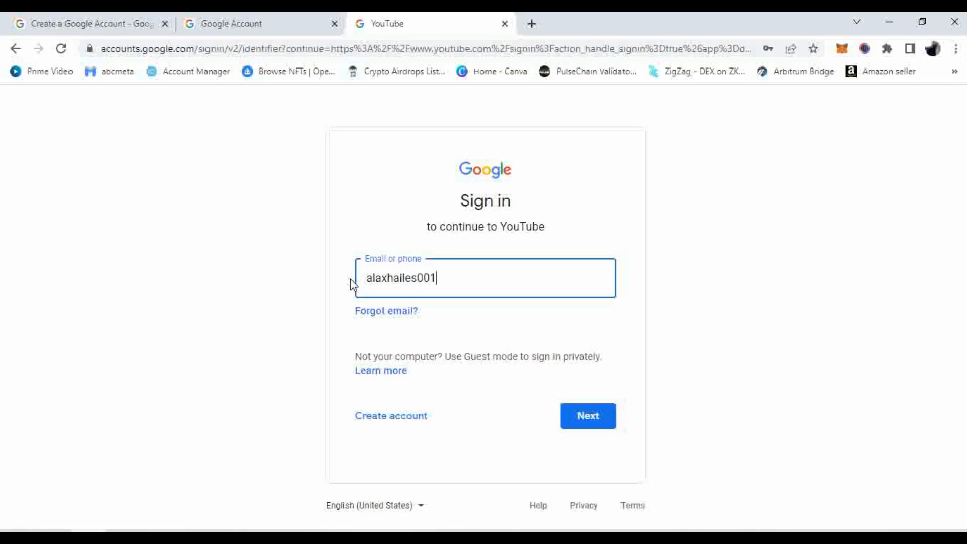
click(581, 425)
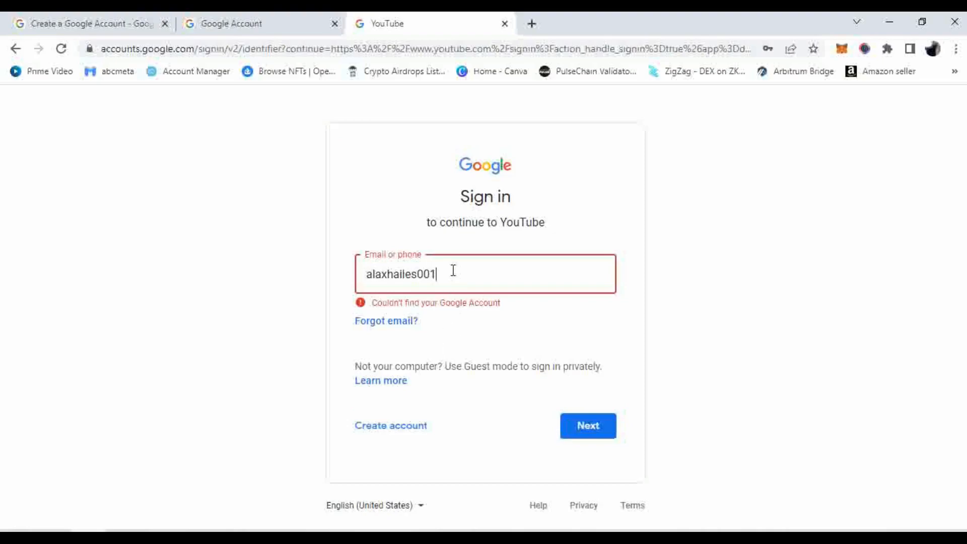
Copy the new account's email from the account switcher and submit it on the sign-in page
click(279, 18)
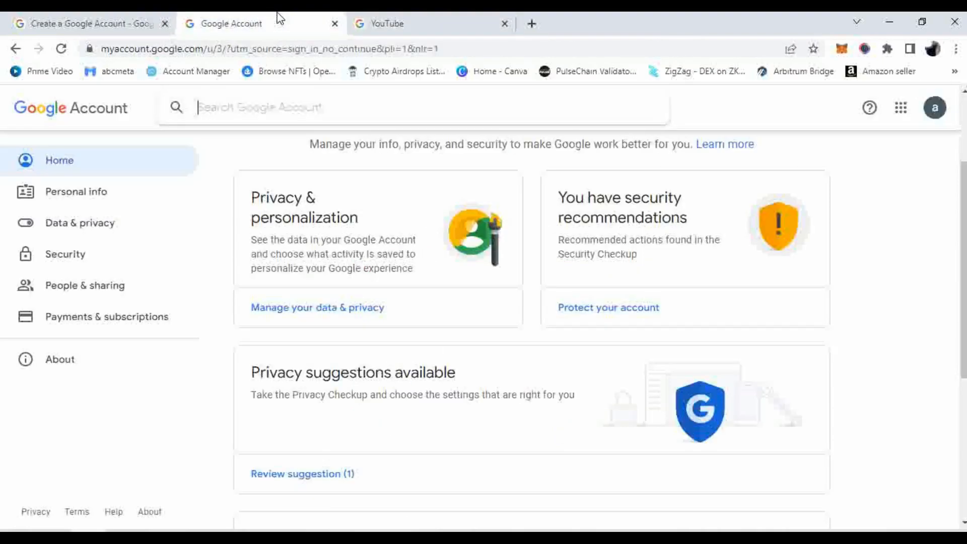
click(935, 109)
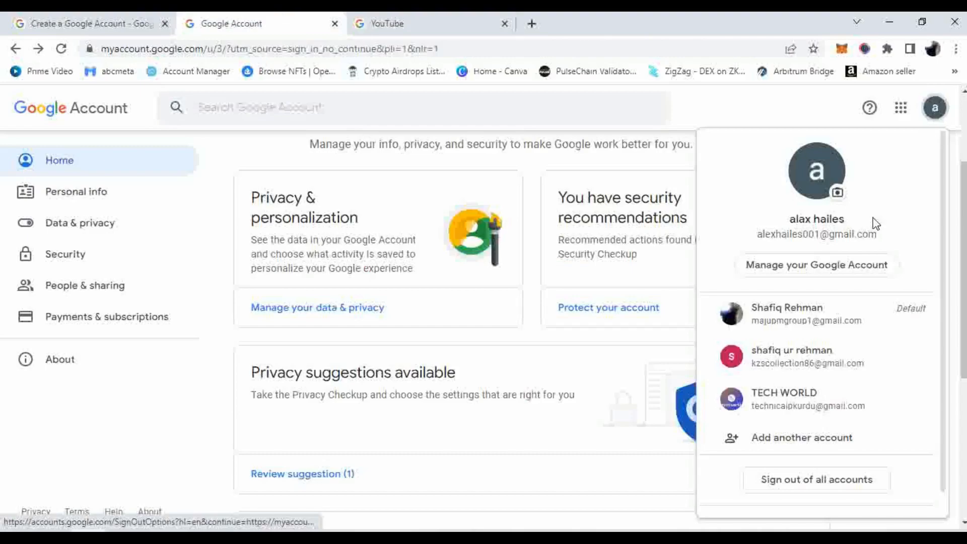
drag(876, 237, 754, 245)
key(ctrl+c)
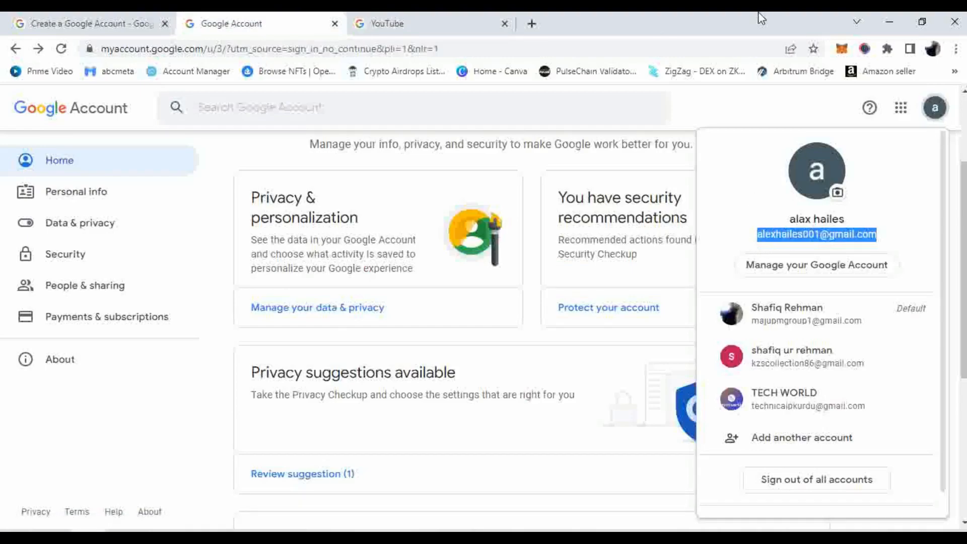
click(118, 22)
click(451, 23)
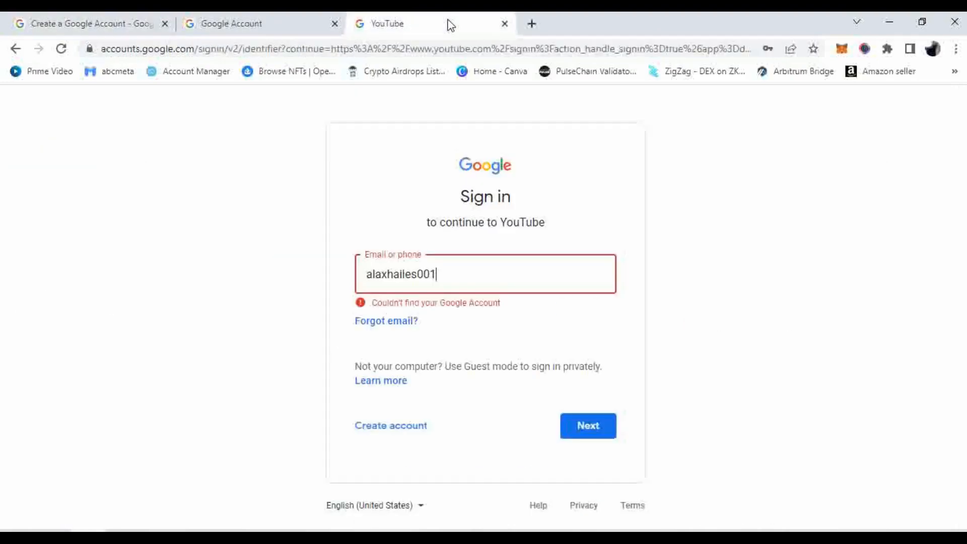
drag(457, 281, 328, 285)
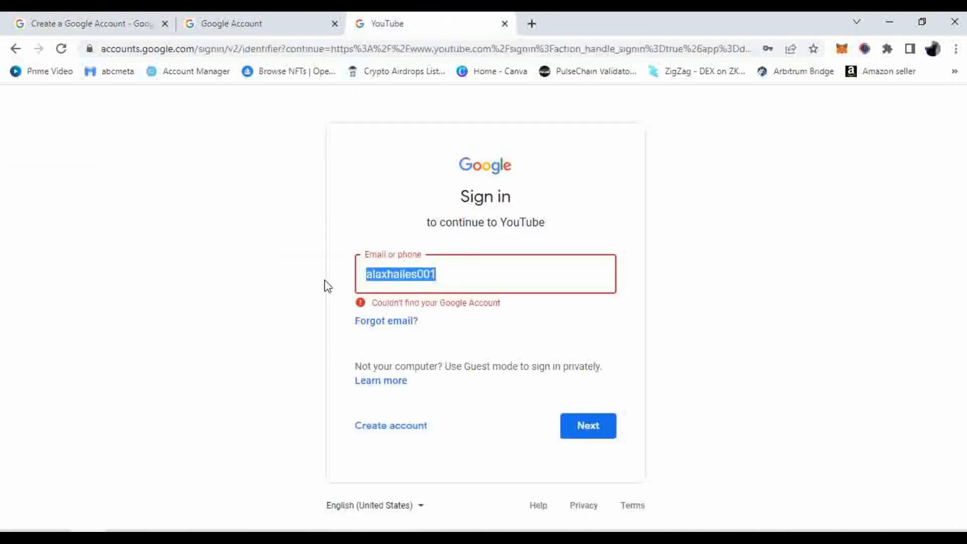
key(ctrl+v)
click(608, 430)
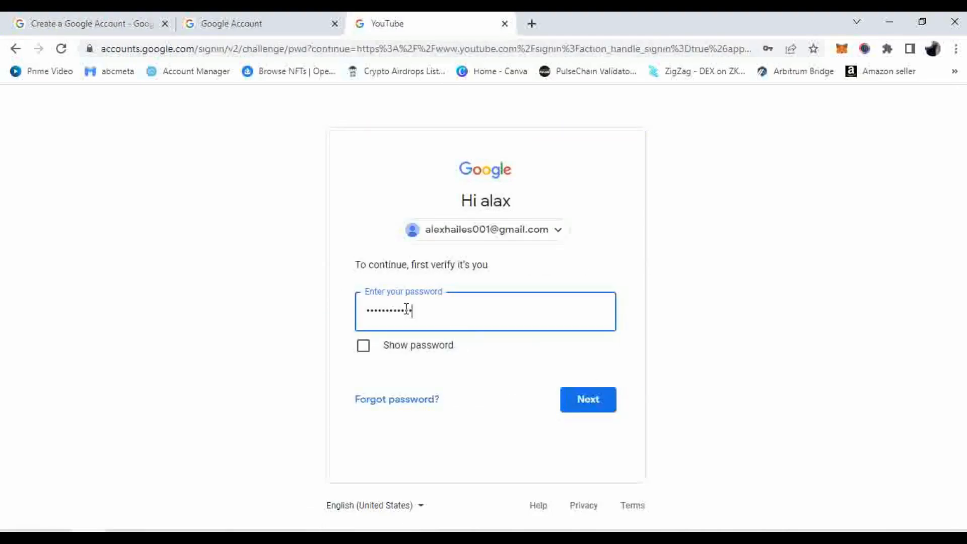
Enter the account password and finish signing in to YouTube
drag(407, 308, 342, 320)
text(•)
click(601, 408)
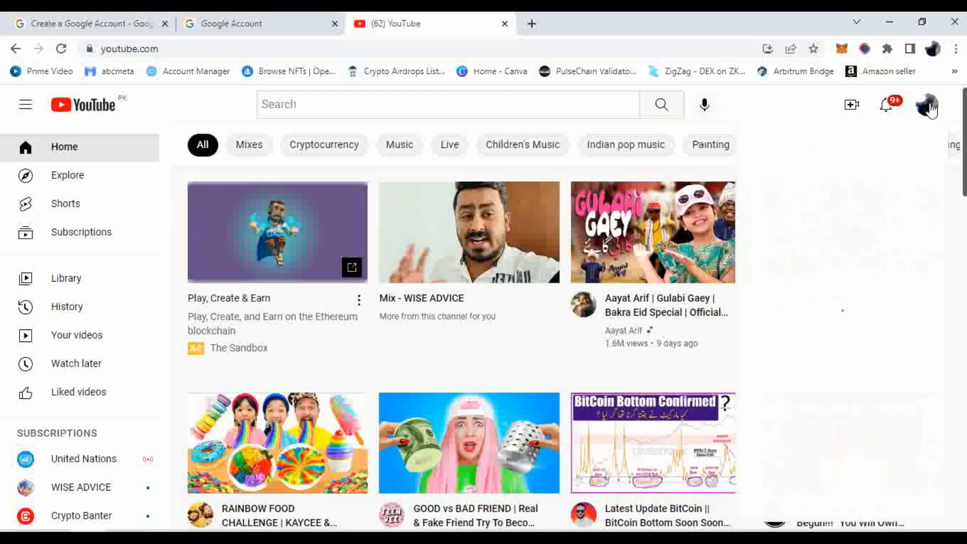
Switch YouTube to the newly added account and dismiss the Library tip
click(927, 104)
click(839, 243)
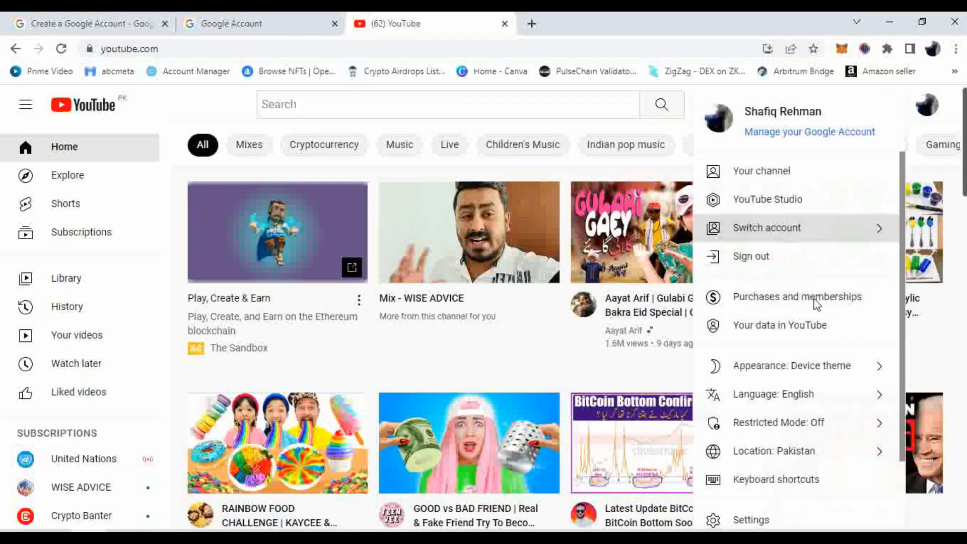
scroll(836, 380, down, 5)
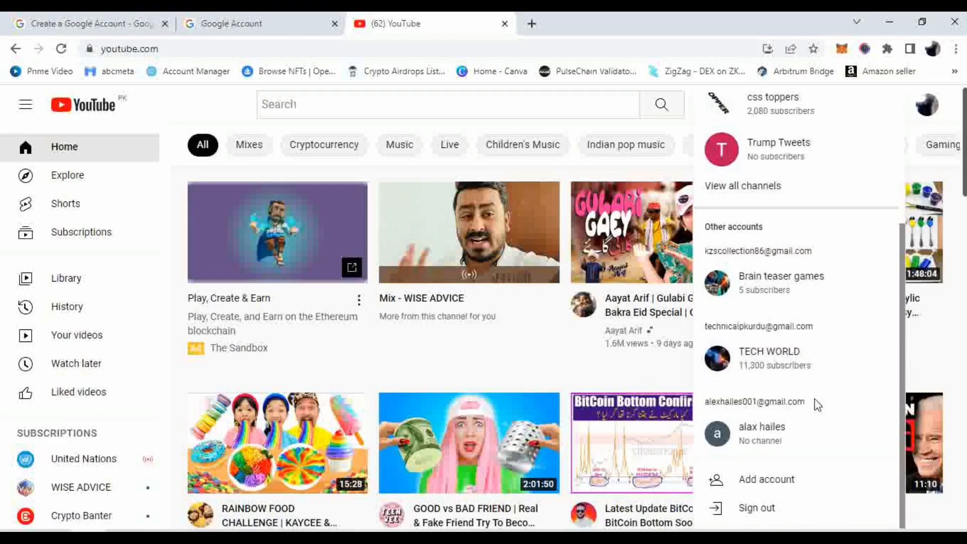
click(800, 437)
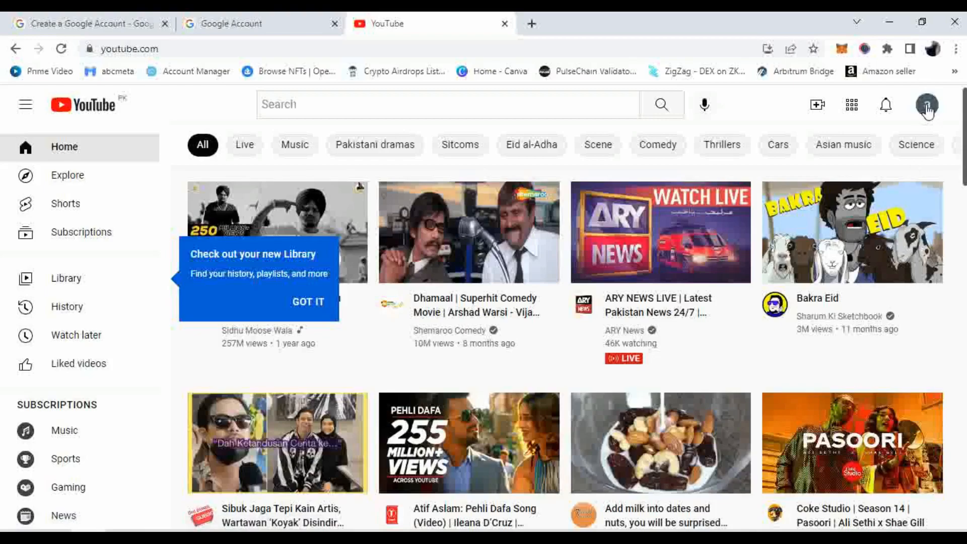
click(322, 304)
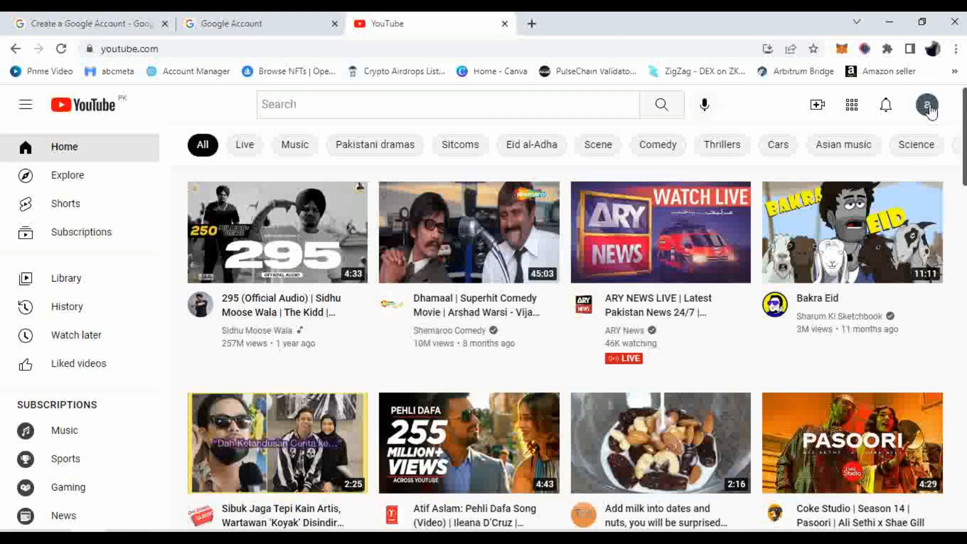
Bring up the new account's avatar menu showing the channel creation option
click(926, 106)
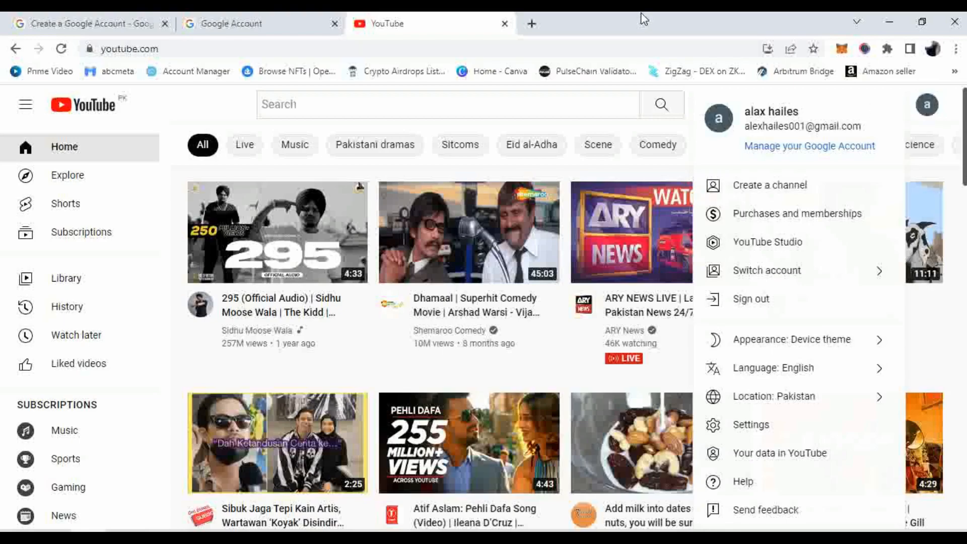
click(930, 109)
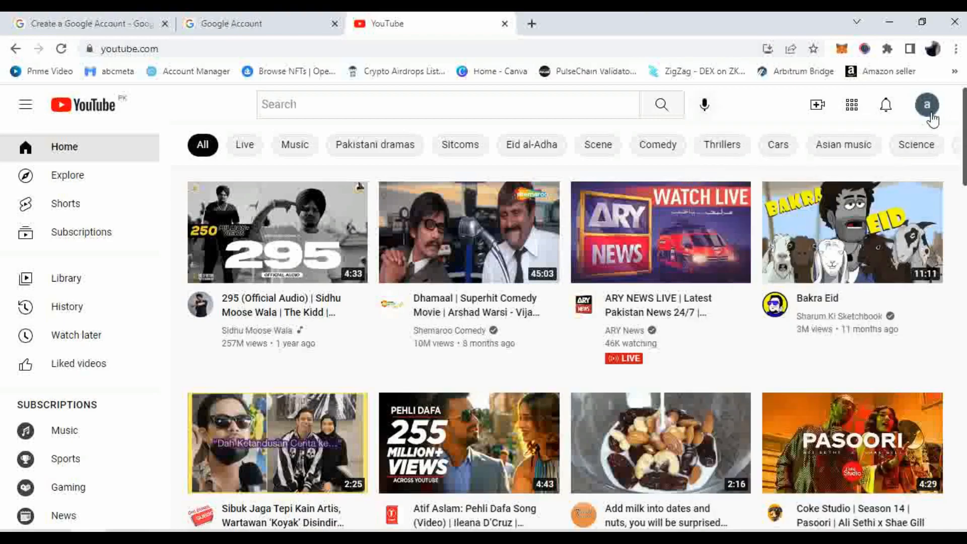
click(928, 107)
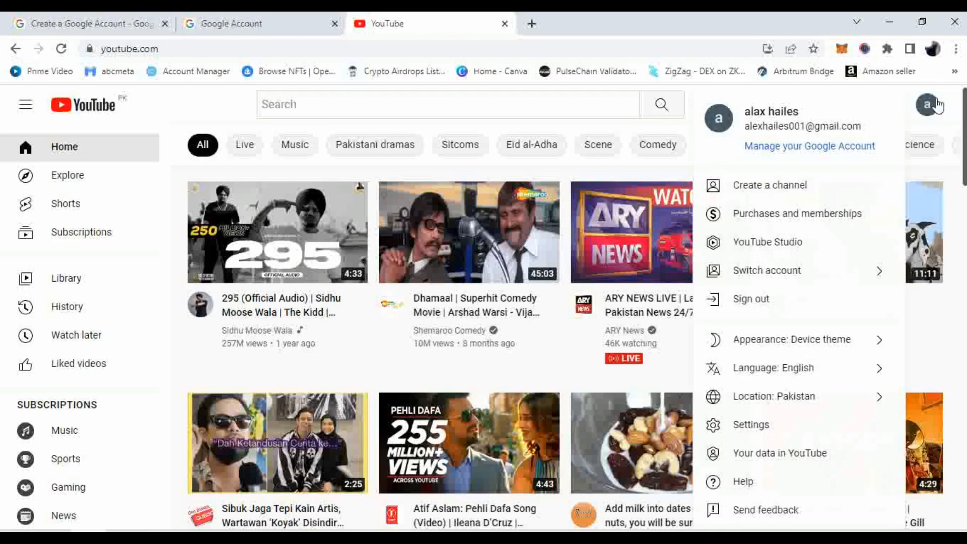
Create a channel, replacing the prefilled name with ALEX COOKING, and submit it
click(782, 188)
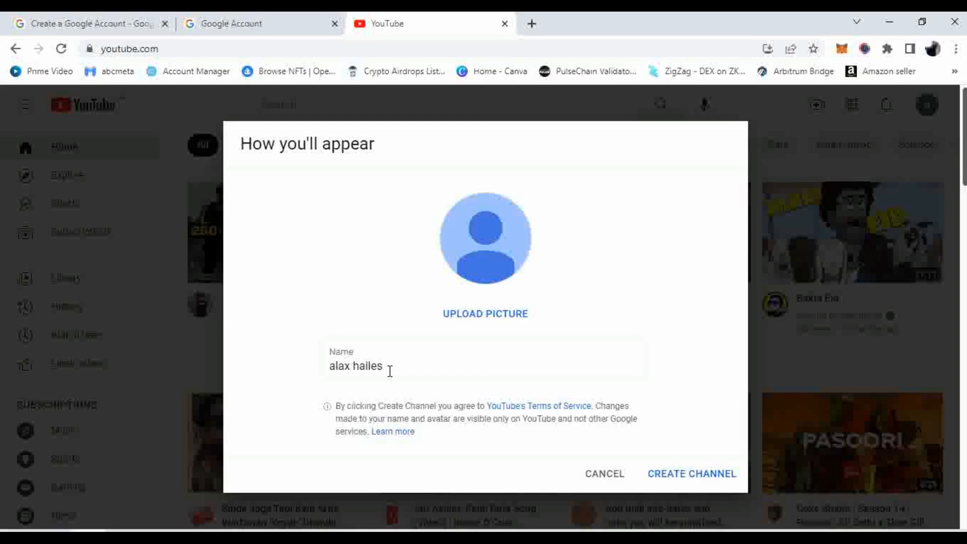
drag(388, 369, 320, 371)
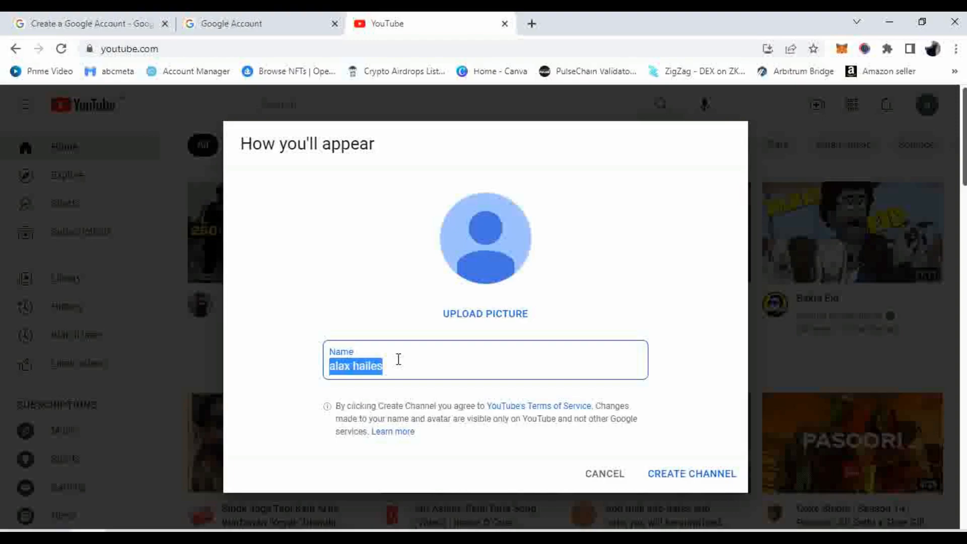
text(AL)
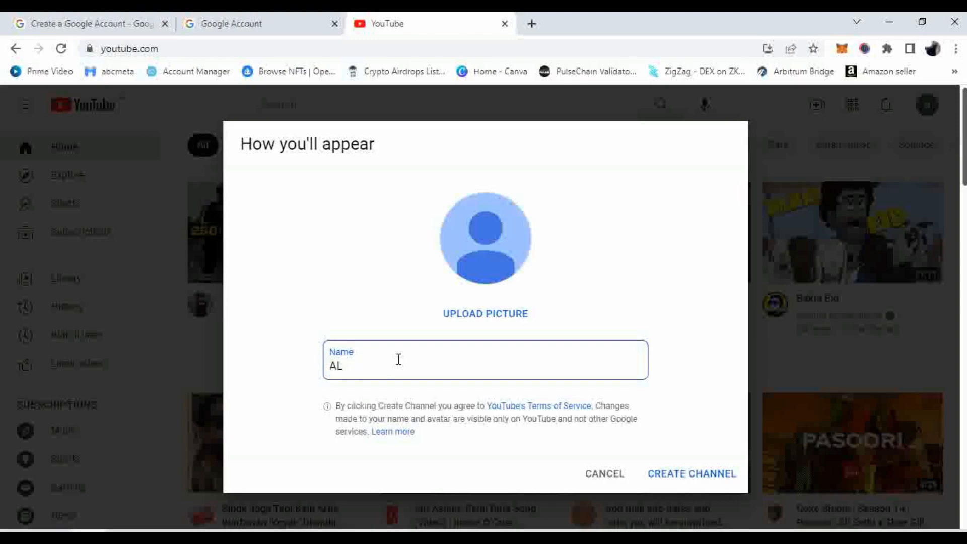
text(EX COOKING)
click(712, 477)
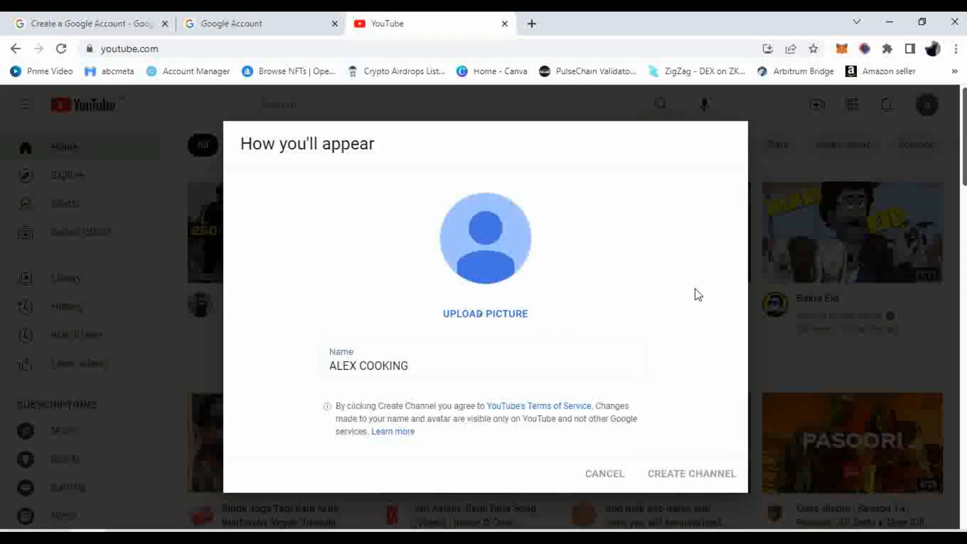
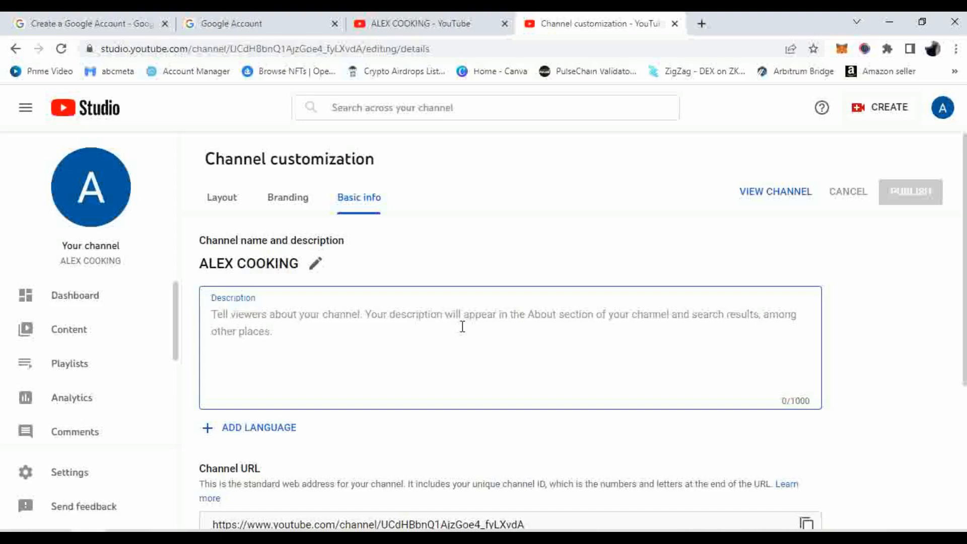
Enter the description 'The channel will create cooking videos for american viewers', fixing the 'cookingg' typo
text(T)
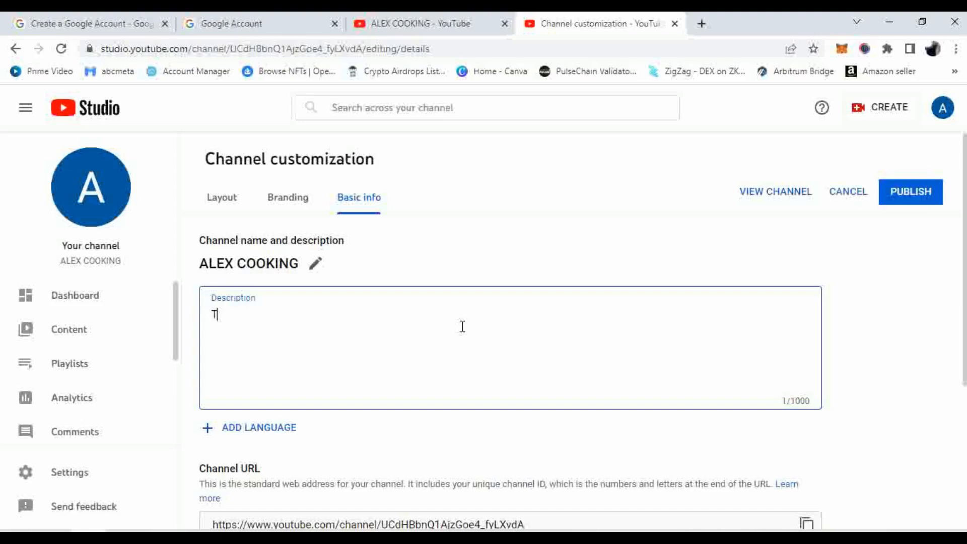
text(he channel wi)
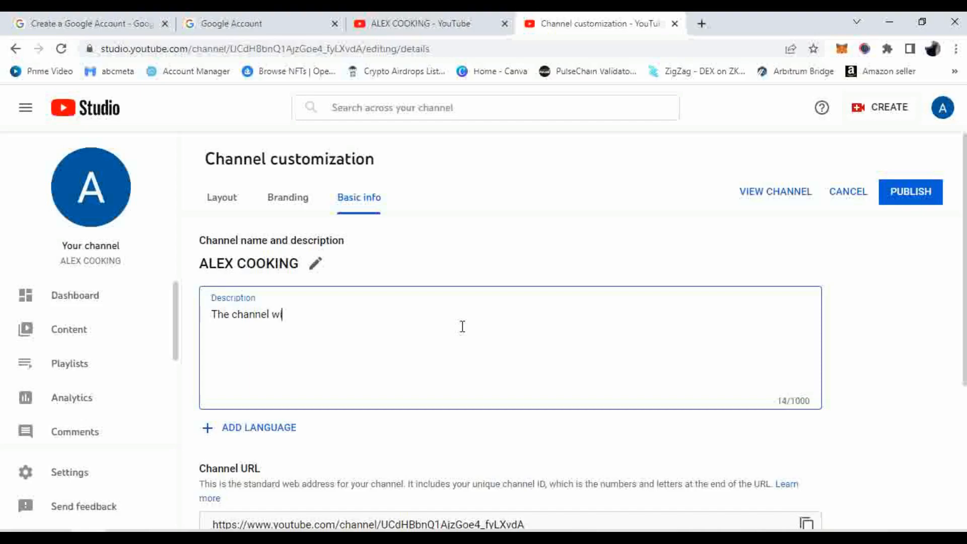
text(ll create cooki)
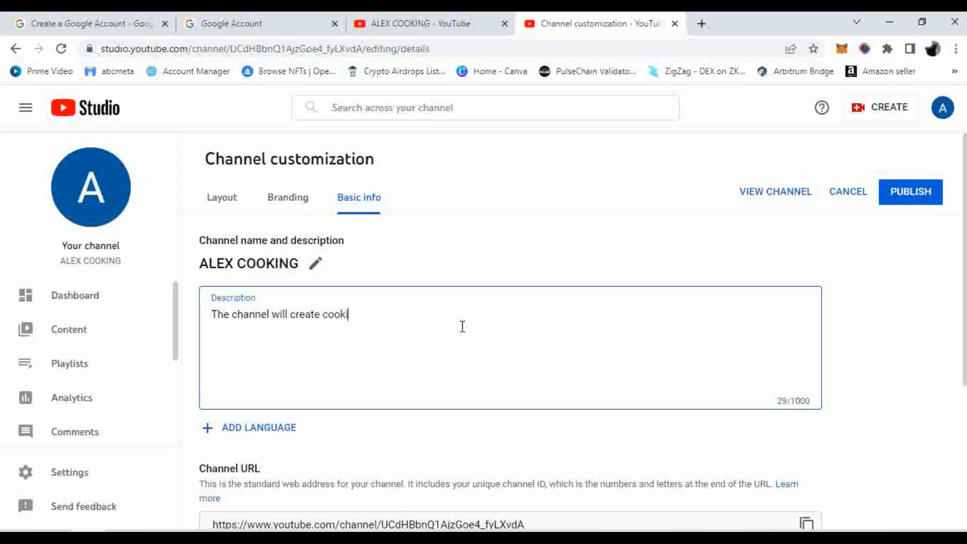
text(ngg)
key(BackSpace)
key(BackSpace)
text(videos for )
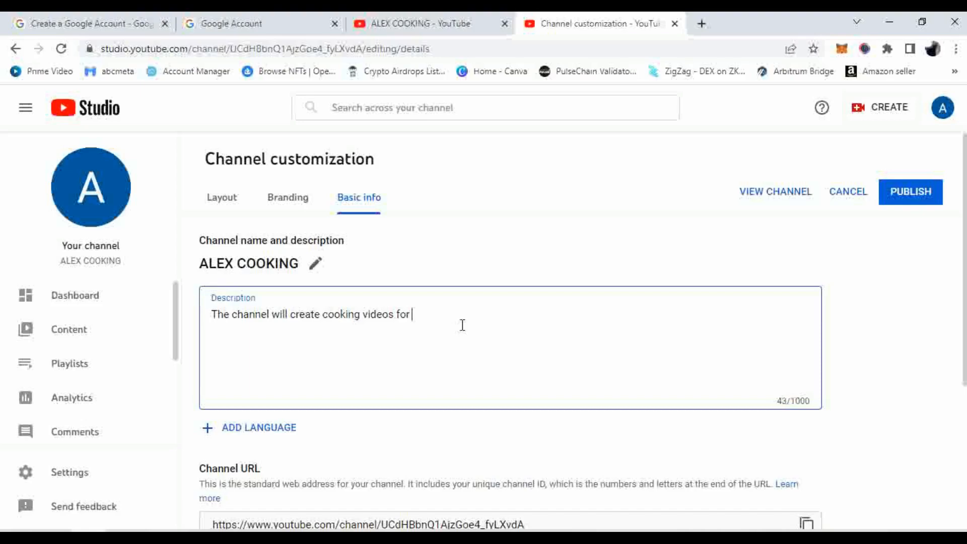
text(american viewers)
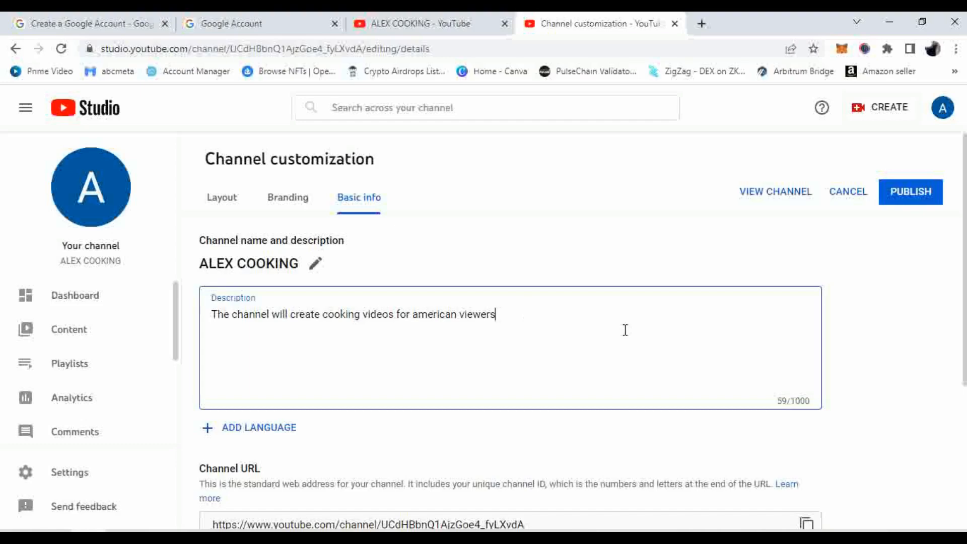
Paste the business contact e-mail address into the Contact info Email field
click(485, 294)
scroll(484, 295, down, 3)
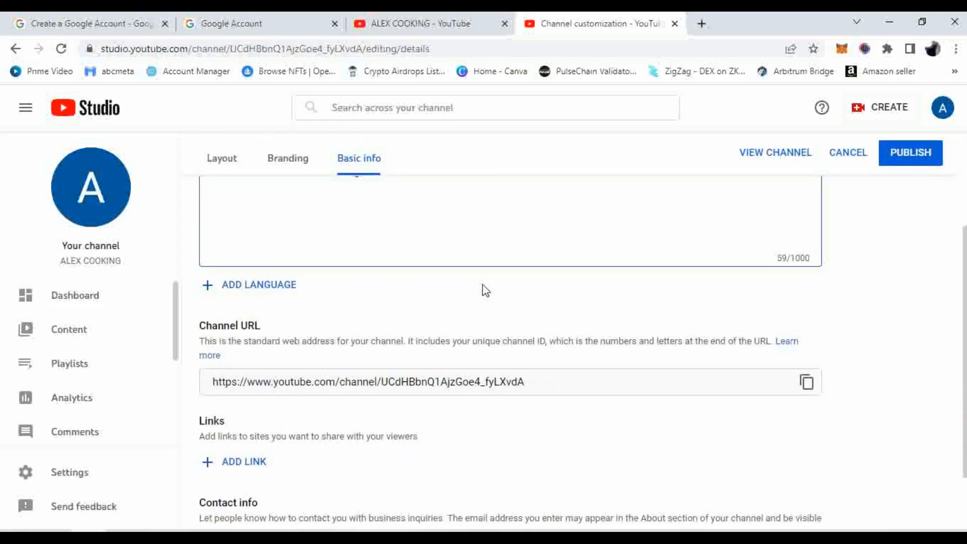
scroll(485, 291, down, 2)
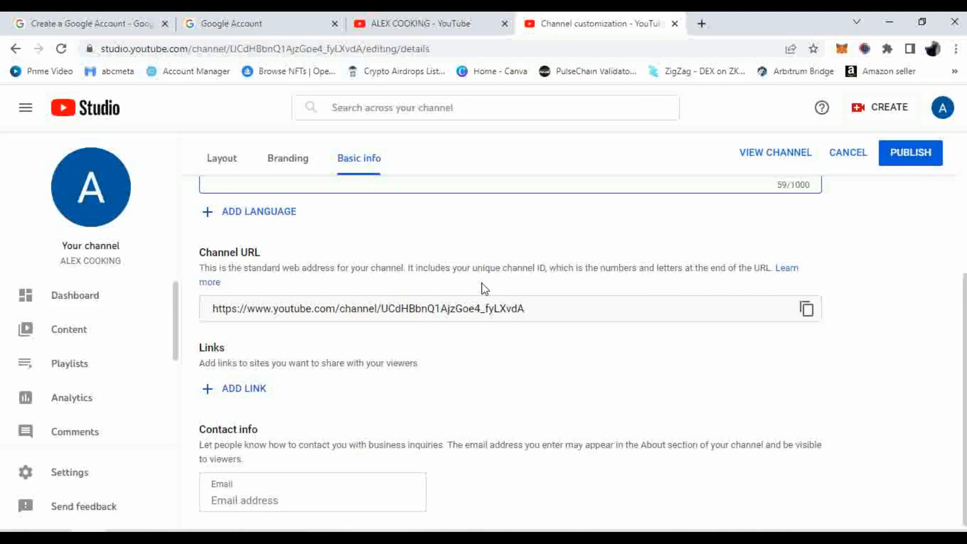
scroll(509, 277, up, 3)
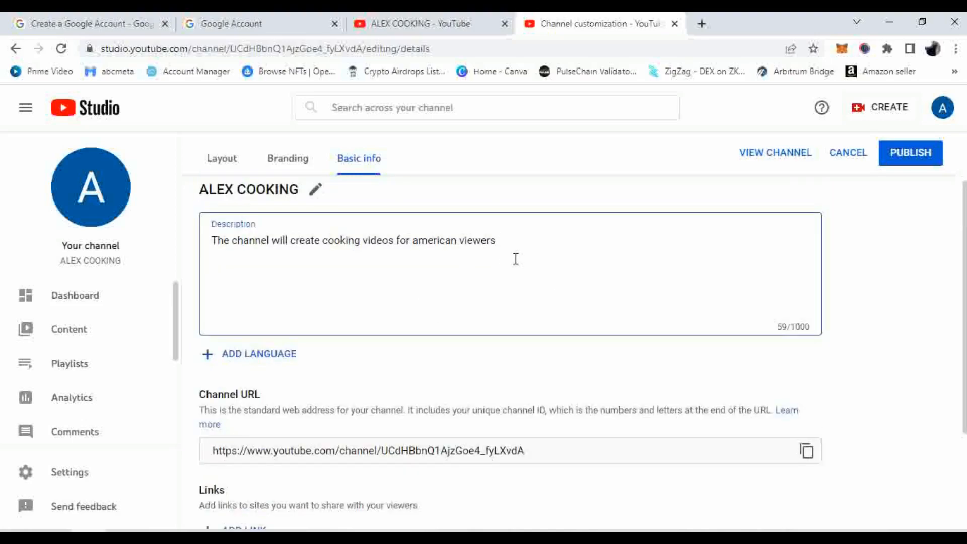
scroll(515, 259, down, 3)
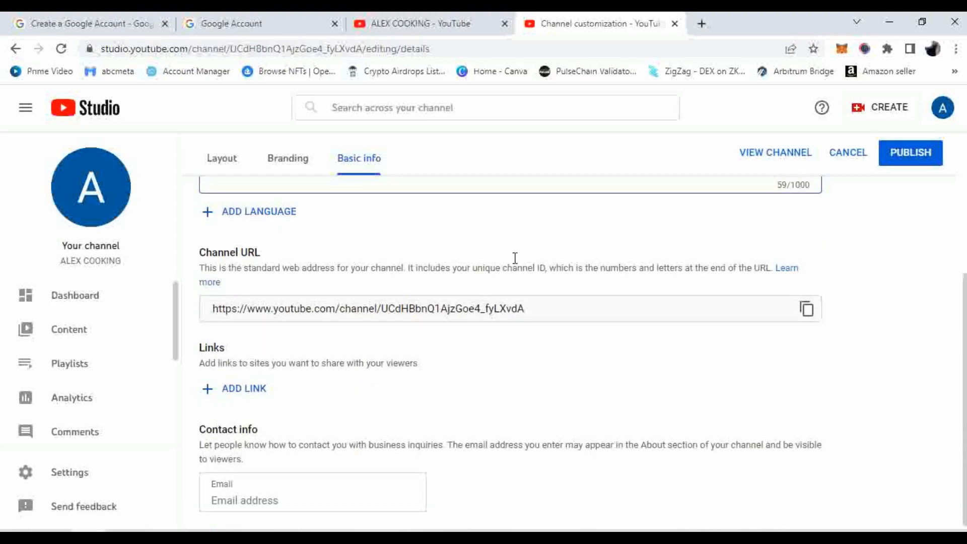
click(301, 502)
key(ctrl+v)
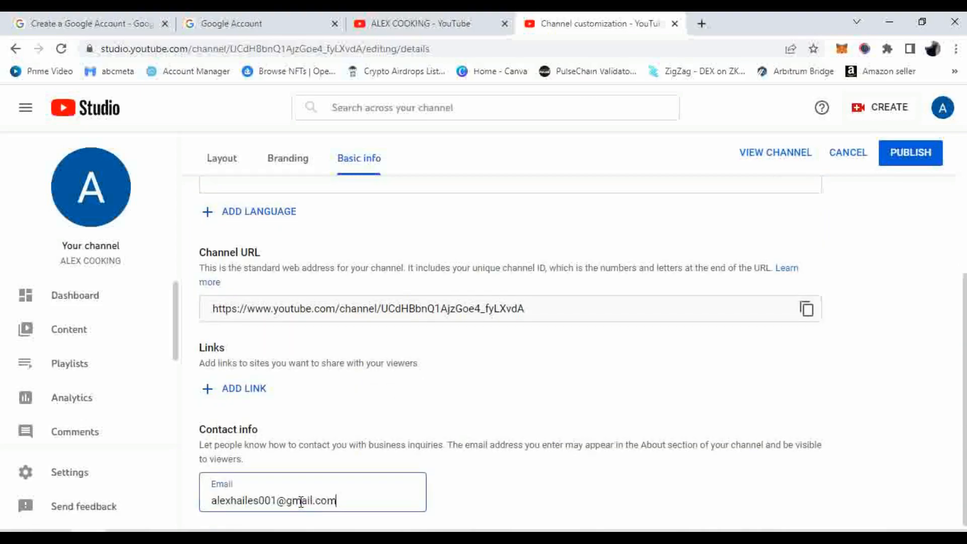
click(570, 502)
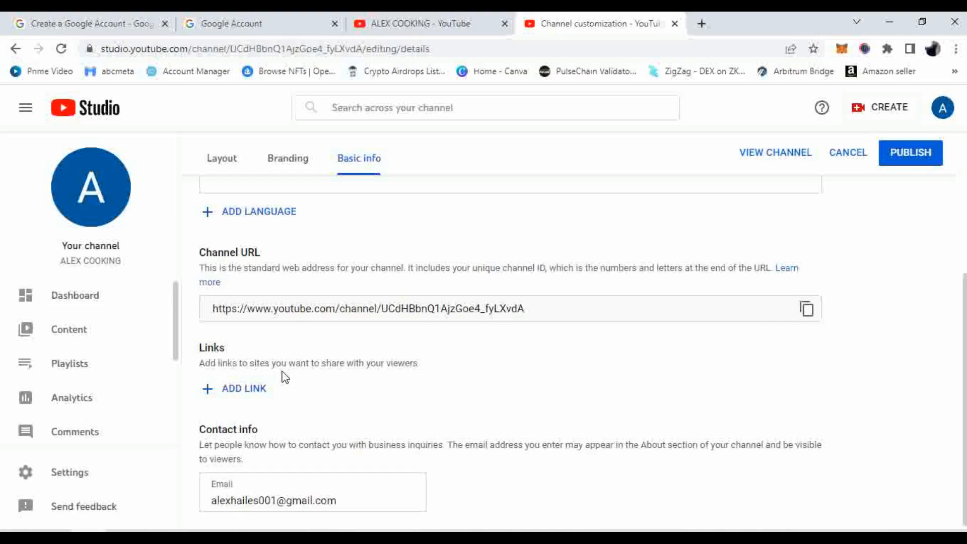
scroll(296, 355, up, 4)
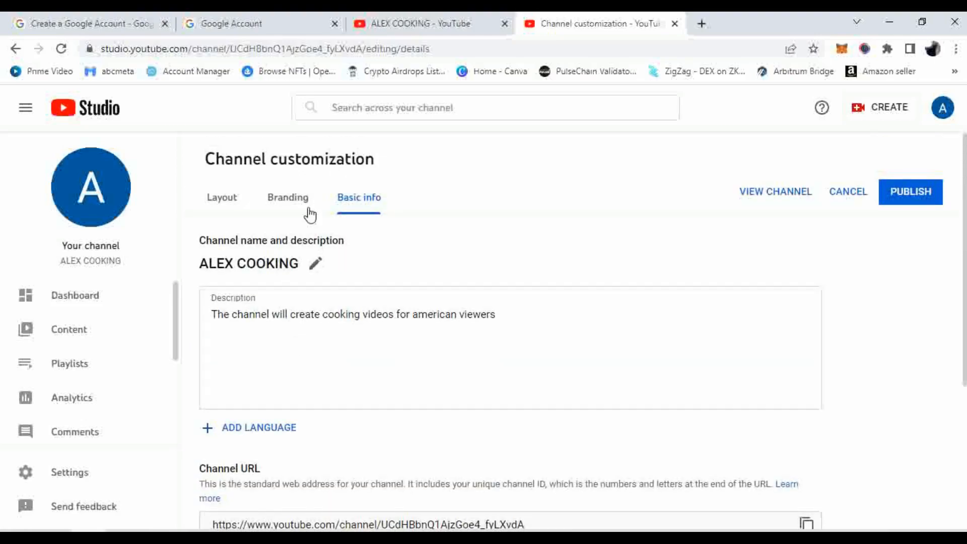
Switch to the Branding tab and review its Picture, Banner image and Video watermark sections
click(307, 206)
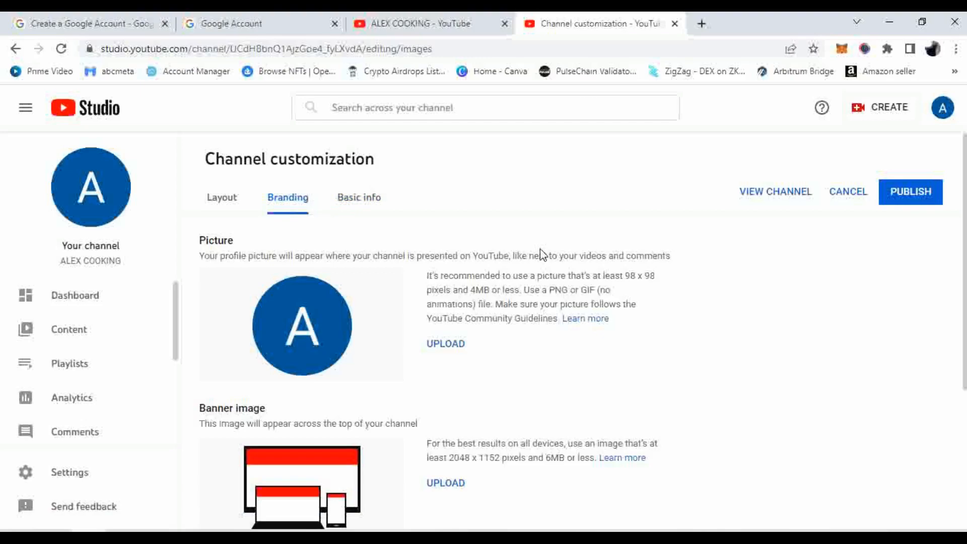
scroll(542, 254, down, 1)
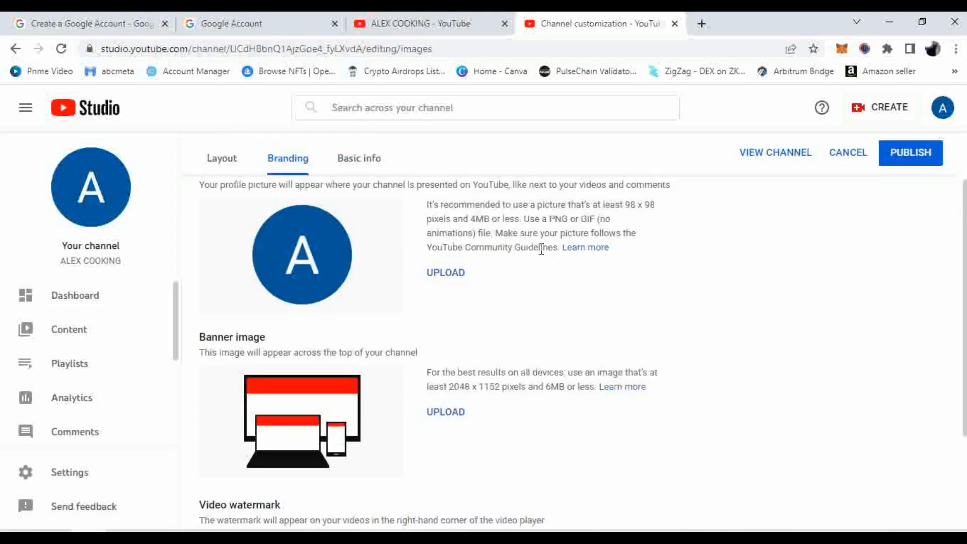
scroll(541, 250, up, 1)
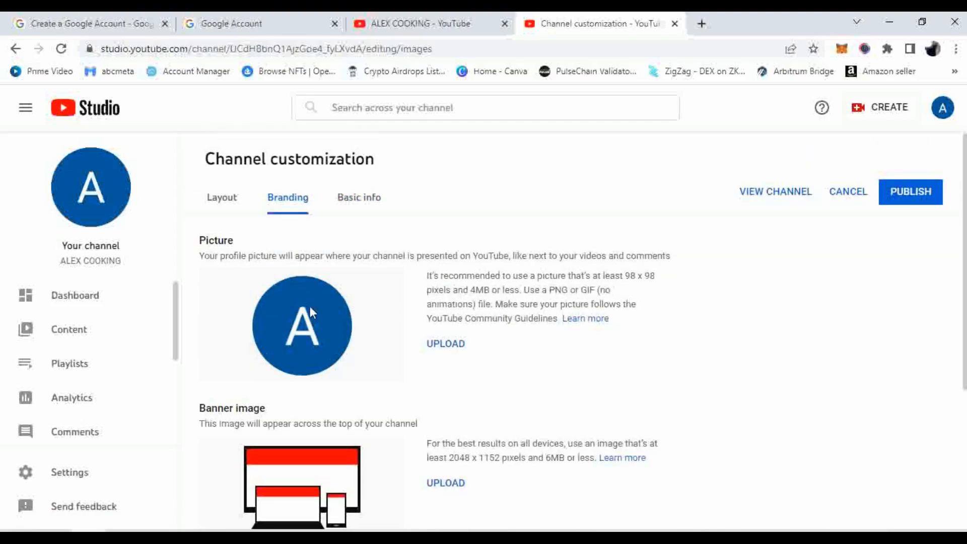
scroll(325, 299, down, 3)
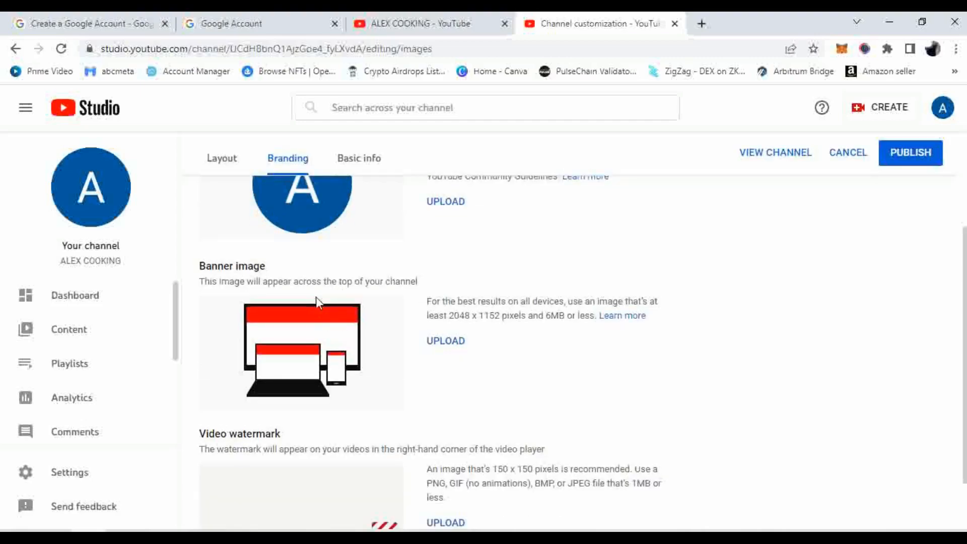
scroll(339, 355, up, 3)
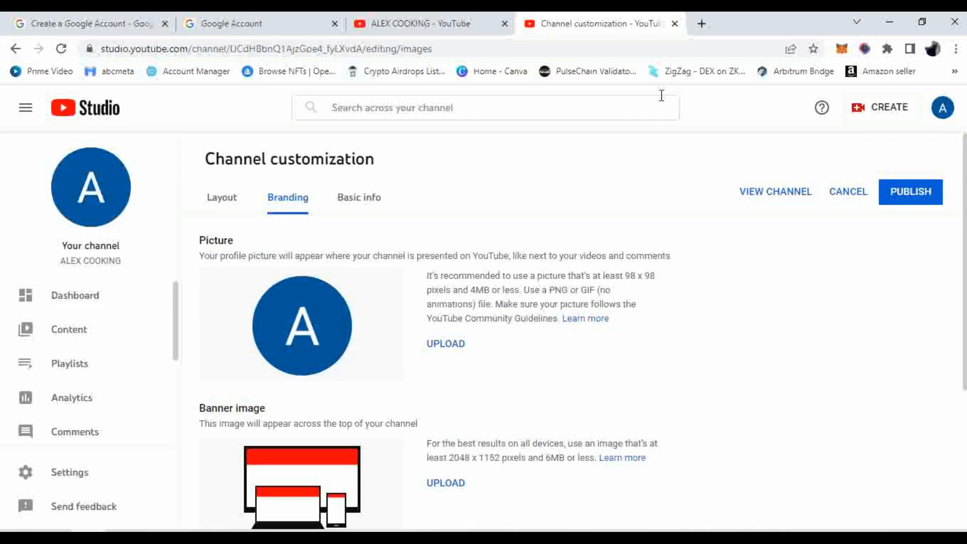
Open a new browser tab and load Canva's home page from the bookmarks bar
click(702, 23)
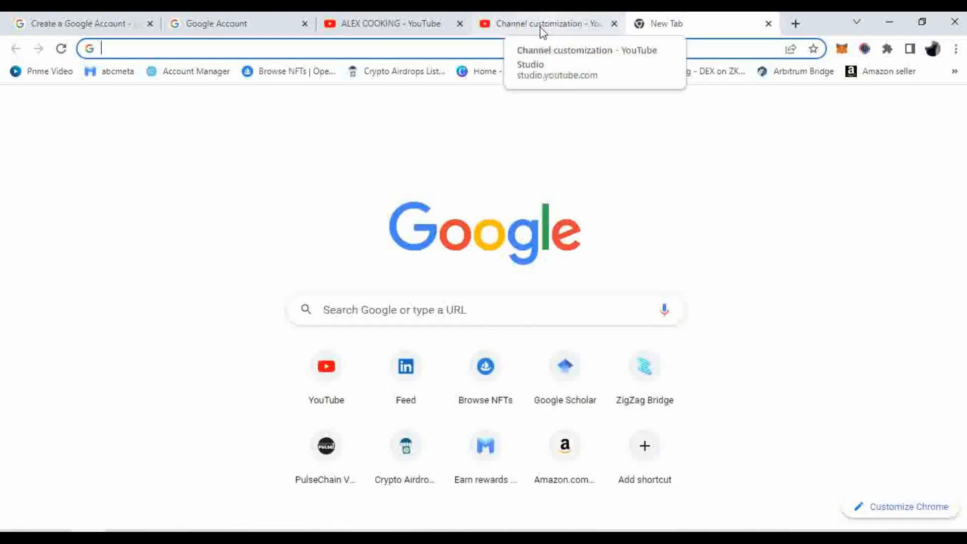
click(510, 74)
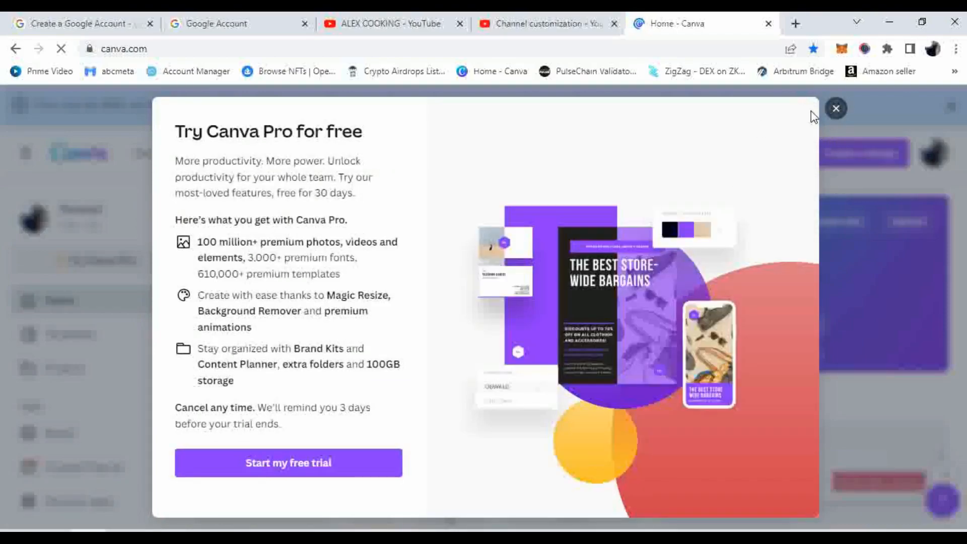
Dismiss Canva's Pro trial offer and privacy notice, and close the account menu without signing out
click(837, 109)
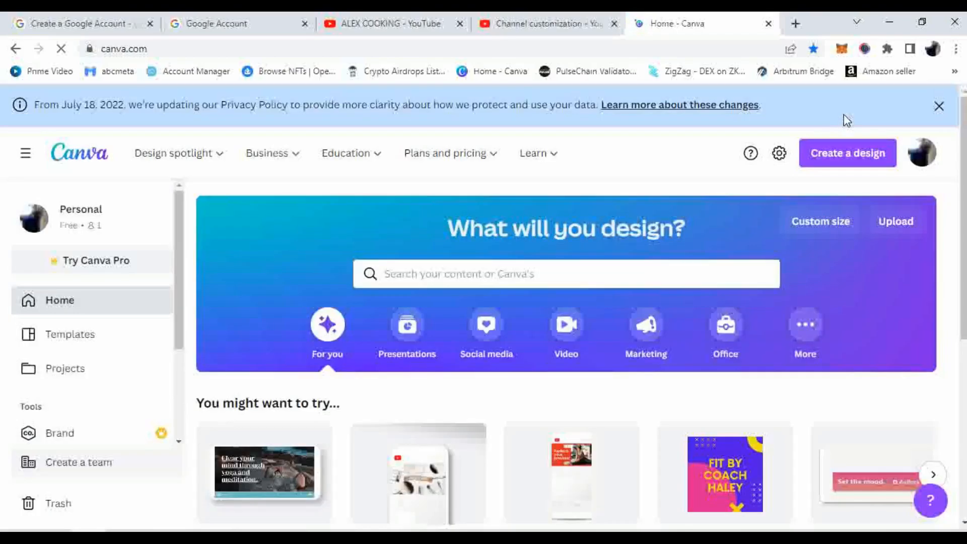
click(939, 106)
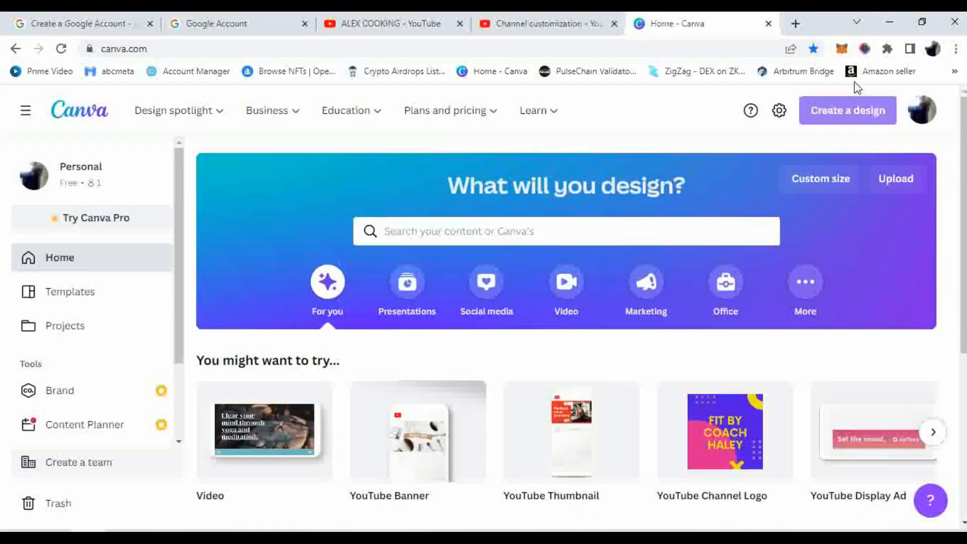
mouse_move(445, 104)
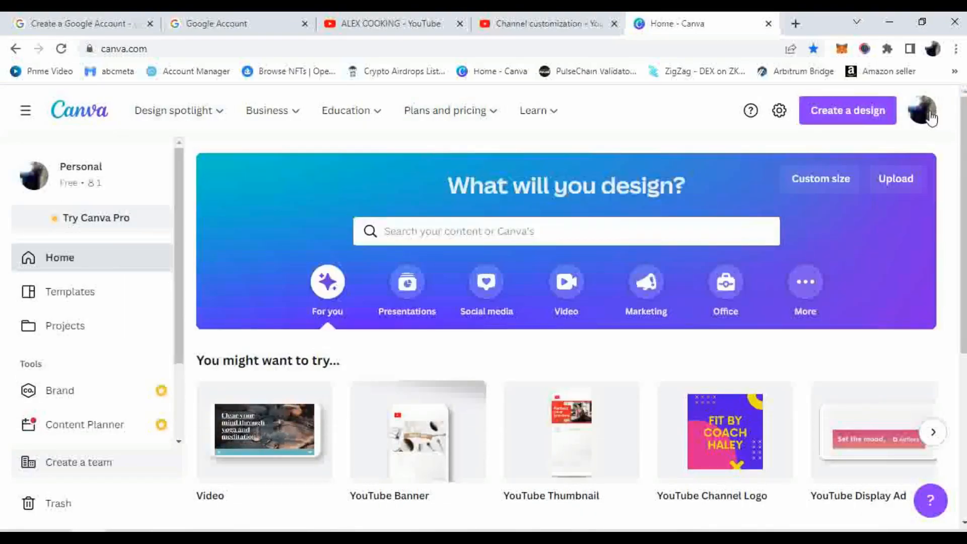
click(922, 110)
scroll(851, 261, down, 1)
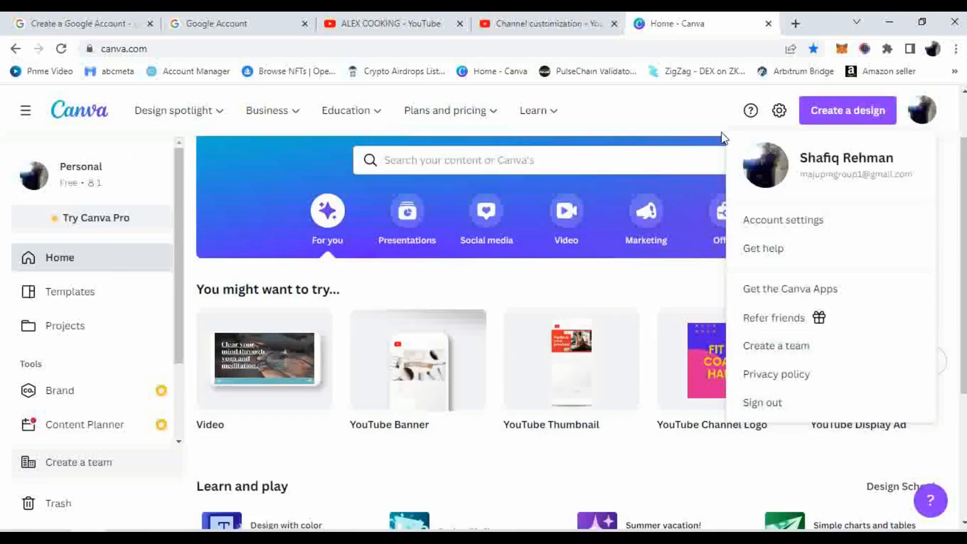
click(712, 114)
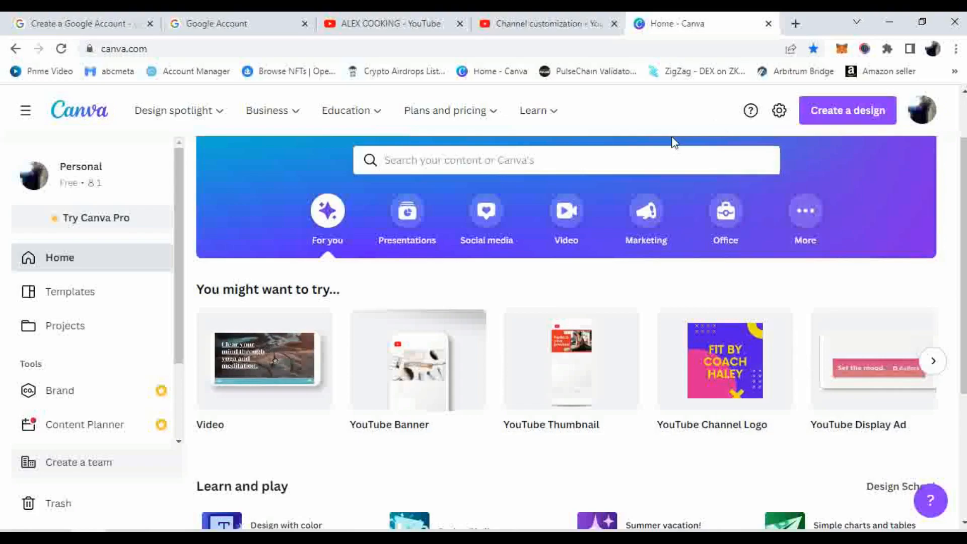
Create a new blank YouTube Banner design from Canva's Create a design suggestions
click(842, 116)
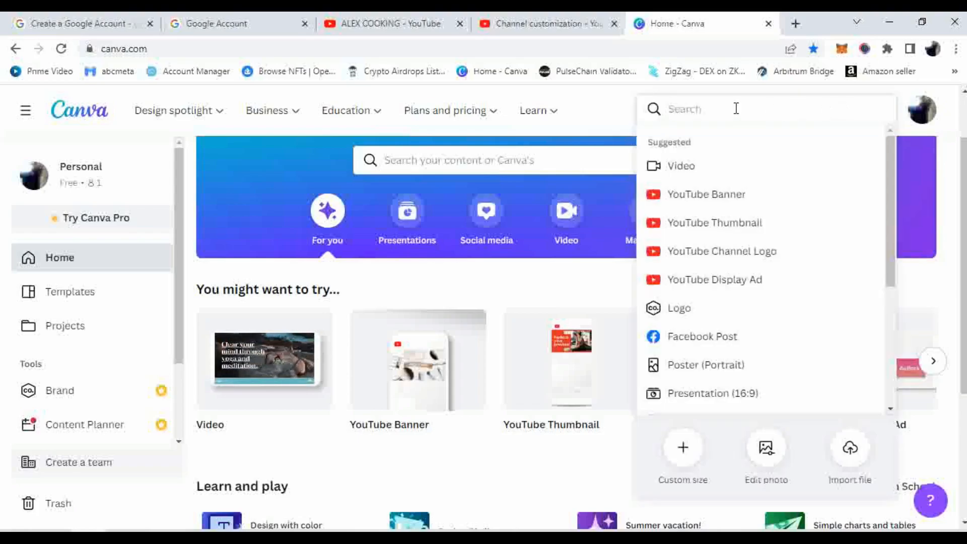
click(519, 23)
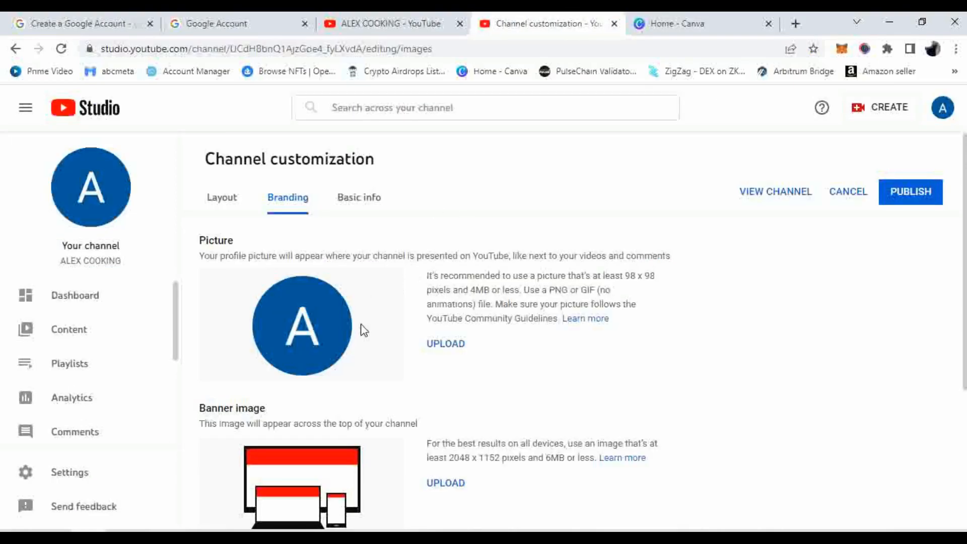
scroll(361, 331, down, 3)
scroll(298, 384, down, 1)
scroll(300, 380, up, 4)
click(665, 22)
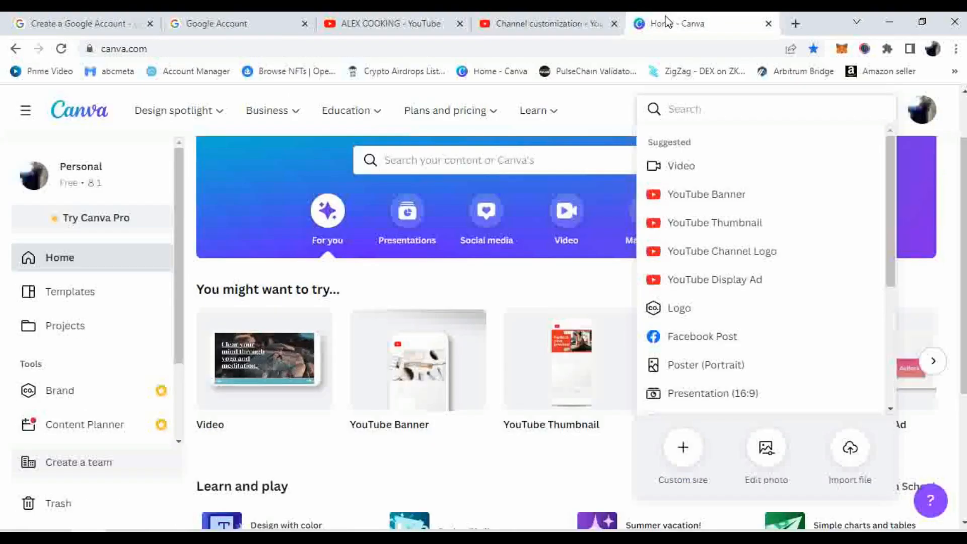
click(727, 198)
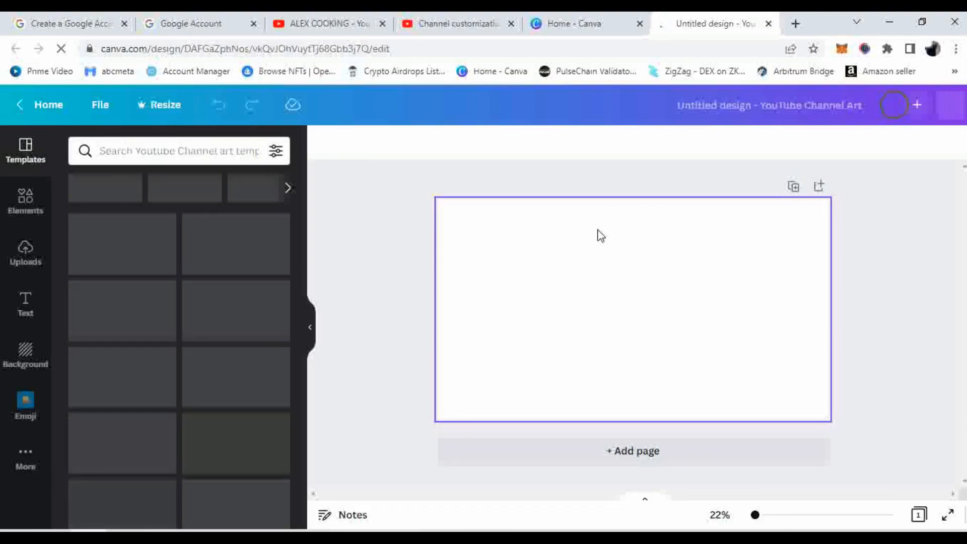
Search the YouTube banner templates for 'cookng' and browse the cooking-themed results
click(189, 152)
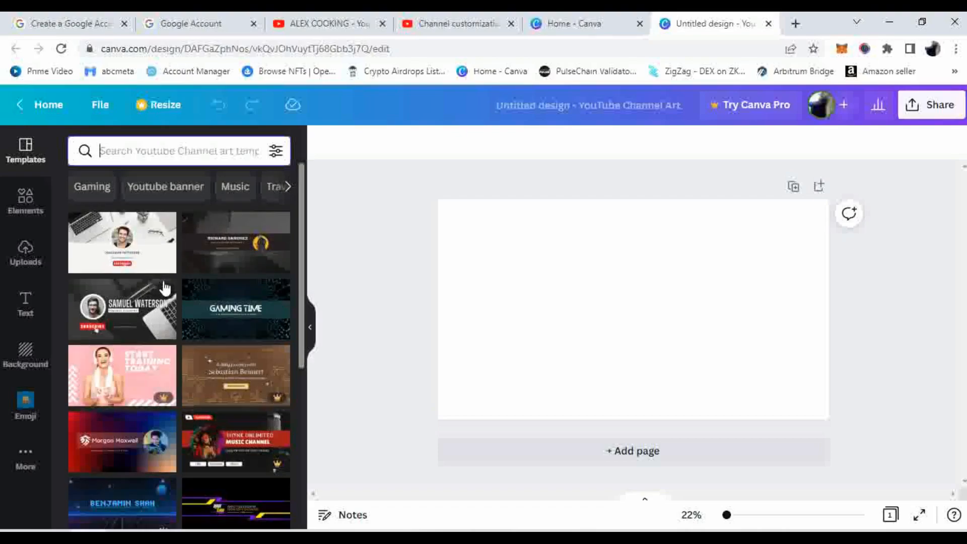
scroll(164, 287, down, 6)
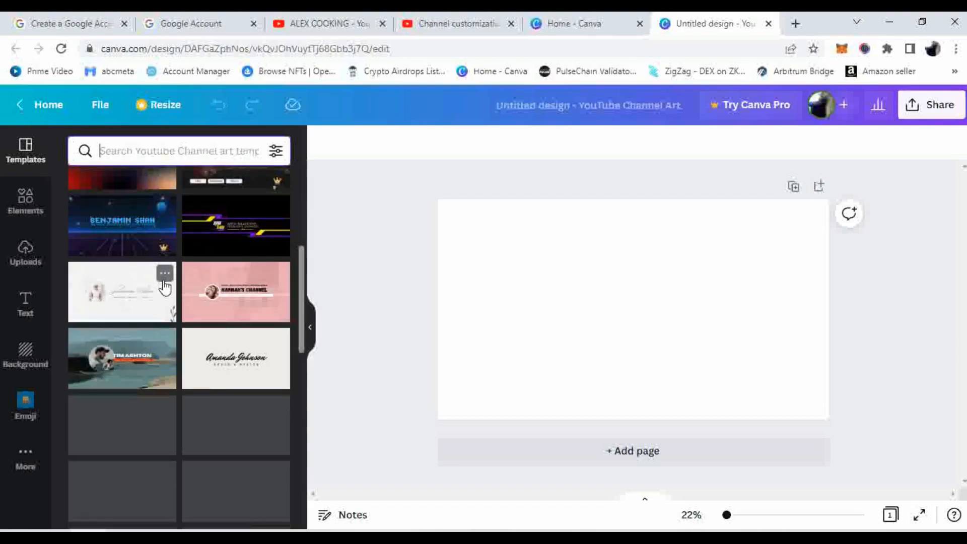
scroll(164, 287, down, 3)
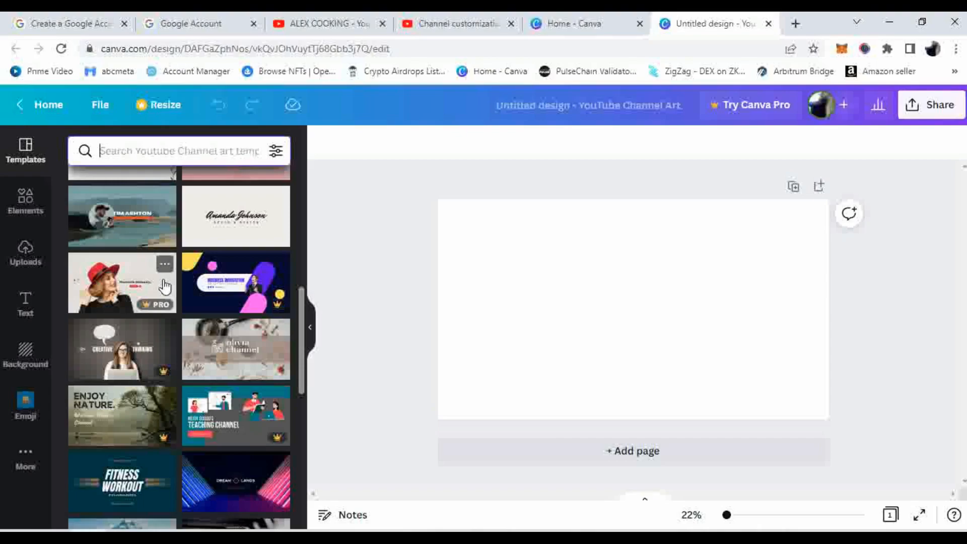
scroll(165, 287, up, 10)
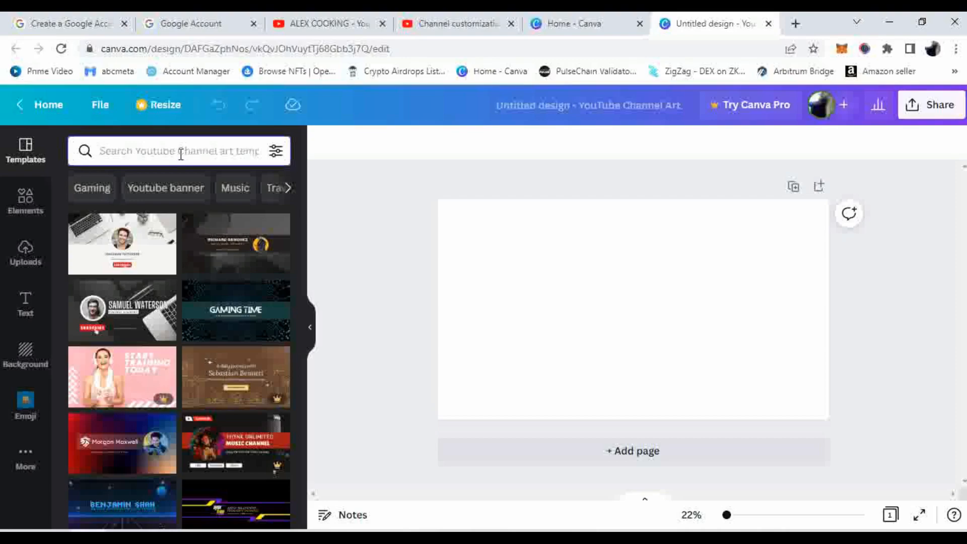
text(cok)
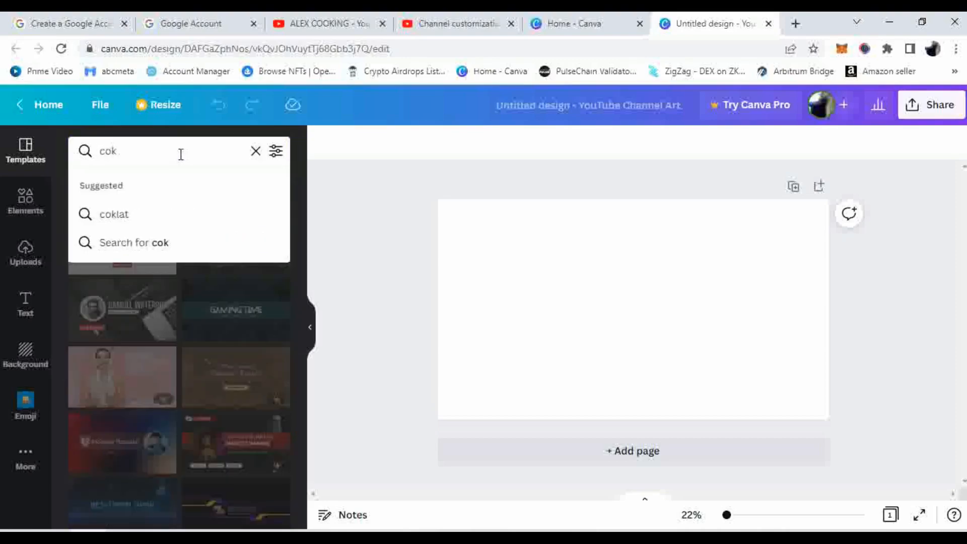
key(BackSpace)
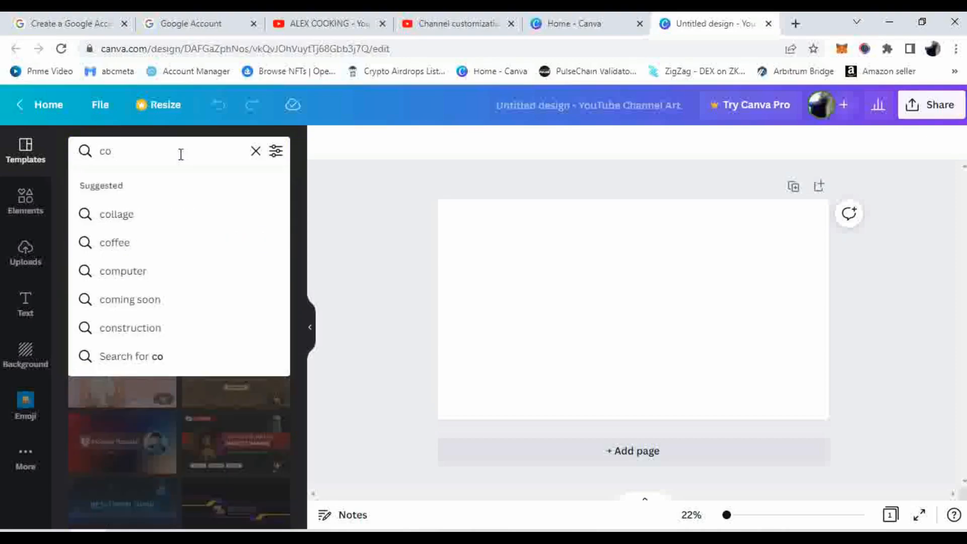
text(okng)
key(Return)
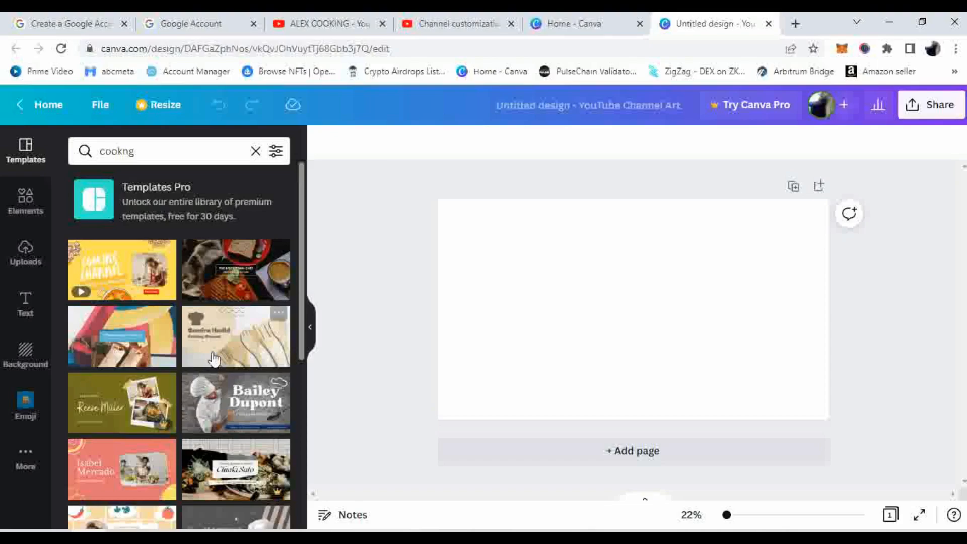
scroll(222, 342, down, 3)
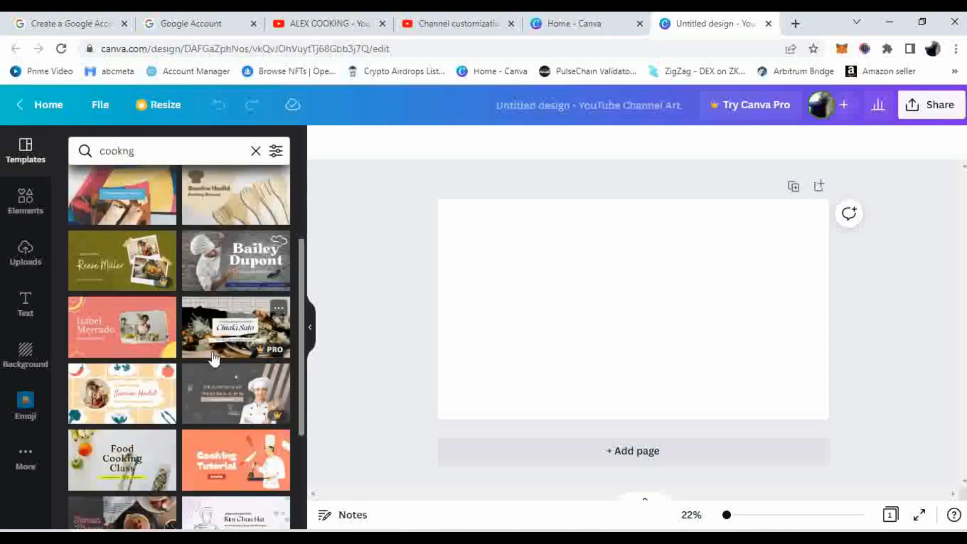
scroll(214, 359, up, 3)
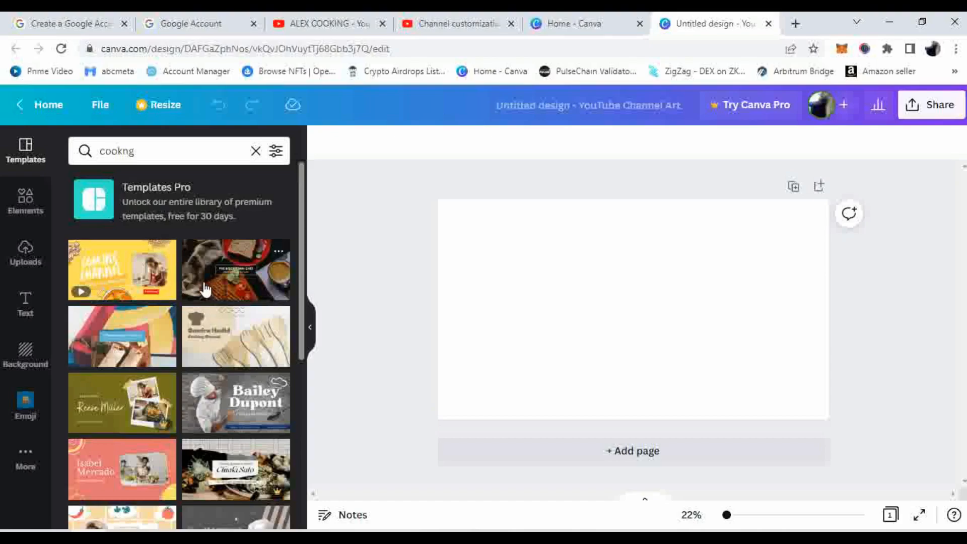
Apply the Beechtown Chef template, retitle it THE ALEX KITCHEN, and delete the subtitle line
drag(204, 289, 495, 264)
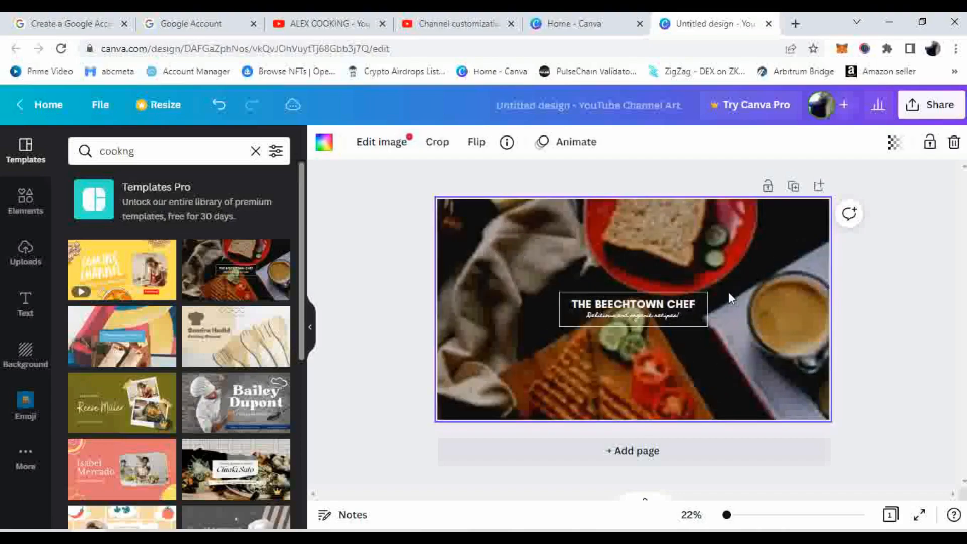
double_click(678, 303)
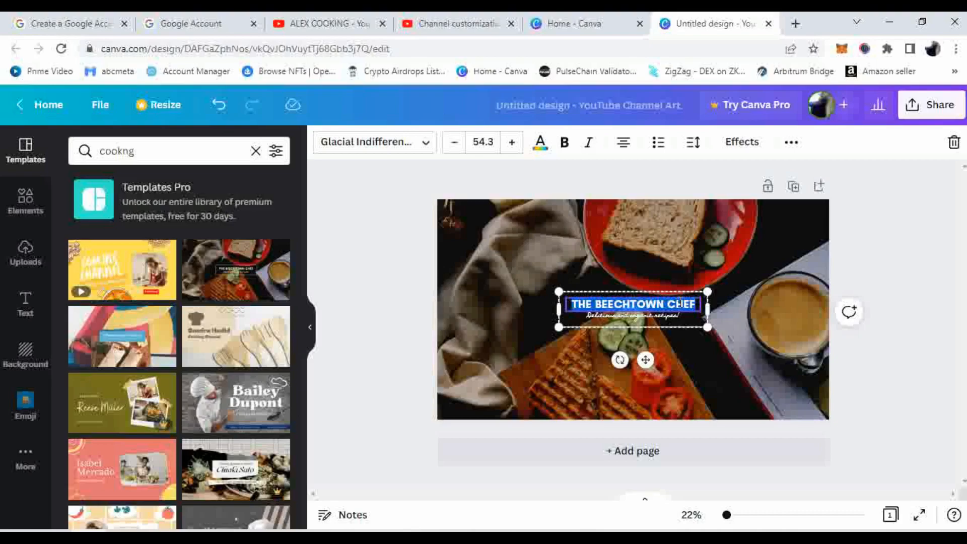
text(TH)
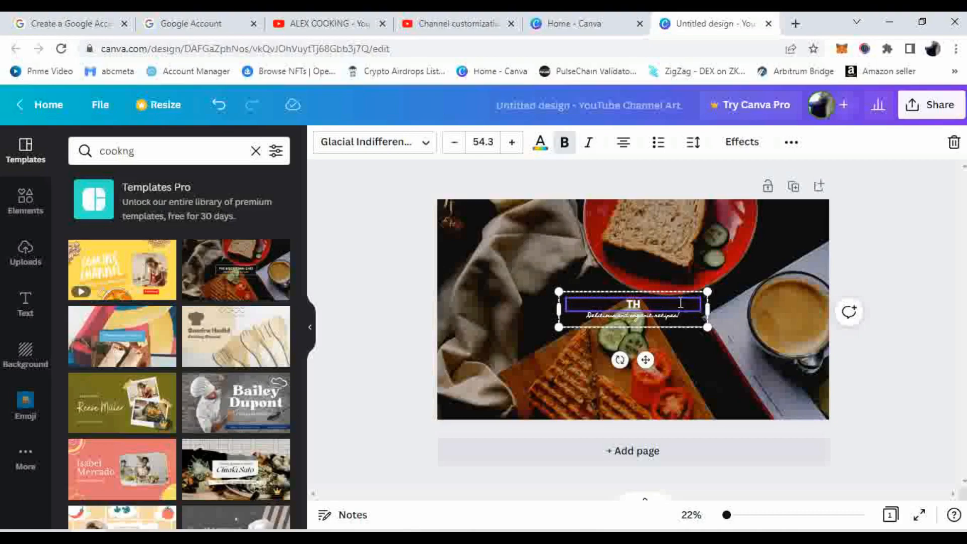
text(E ALEX KI)
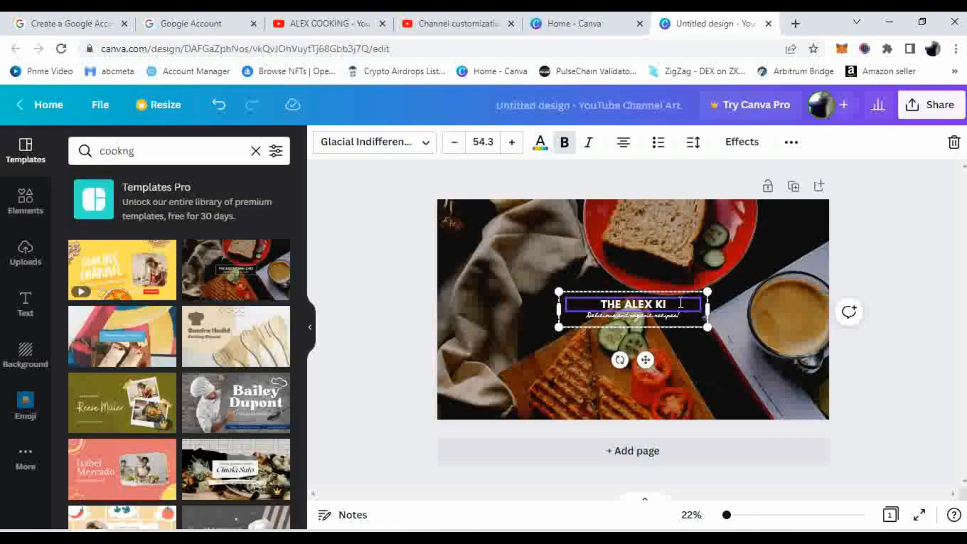
text(TCHEN)
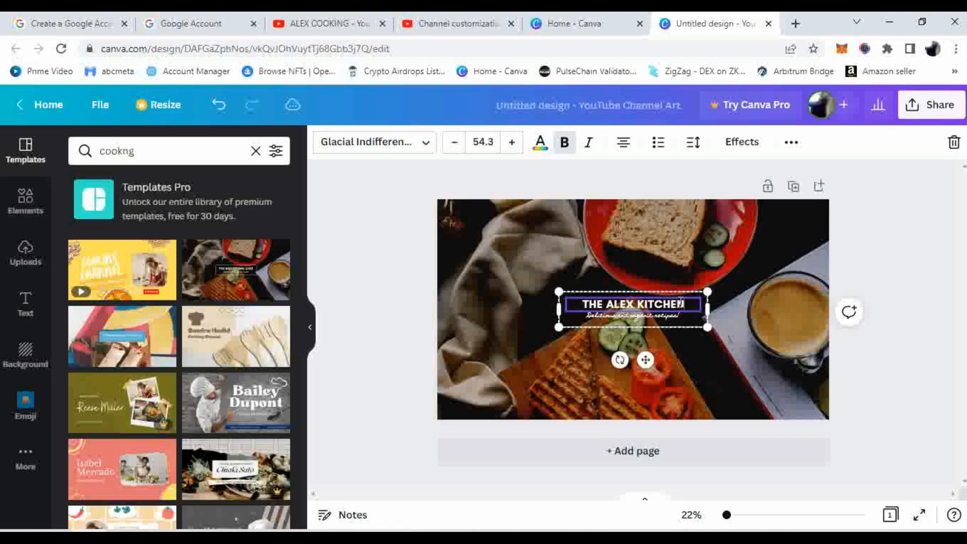
click(677, 316)
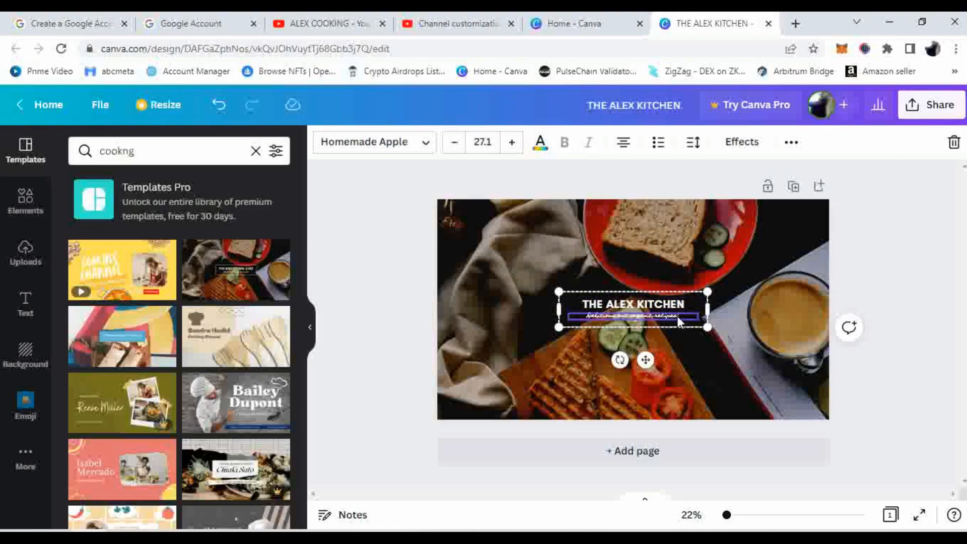
key(Delete)
click(769, 303)
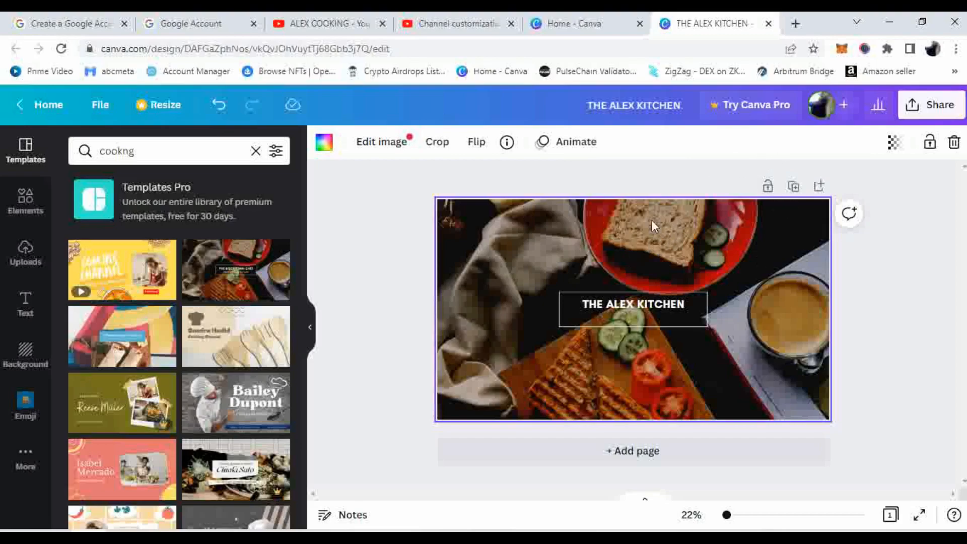
Export the design as a PNG, saving THE ALEX KITCHEN.png, and dismiss the download popup
click(914, 104)
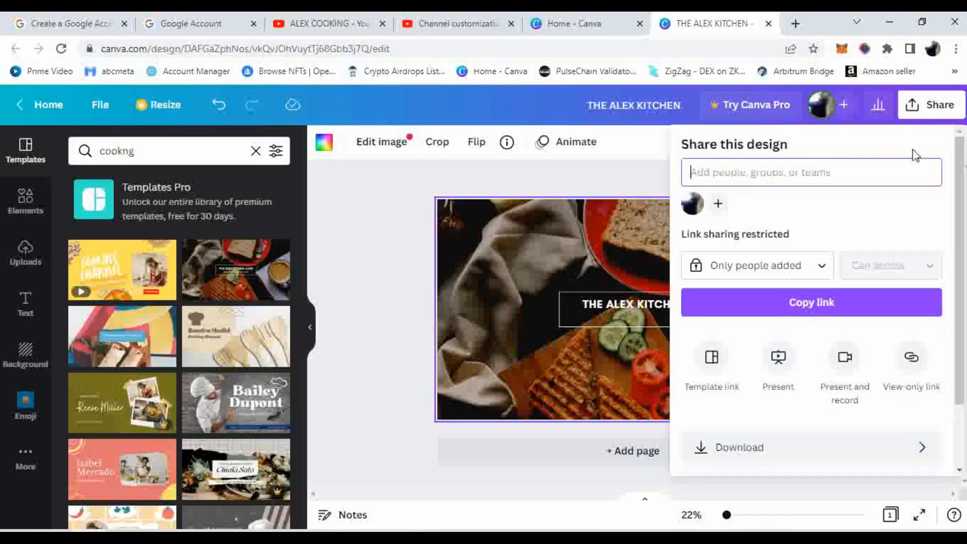
scroll(884, 222, down, 2)
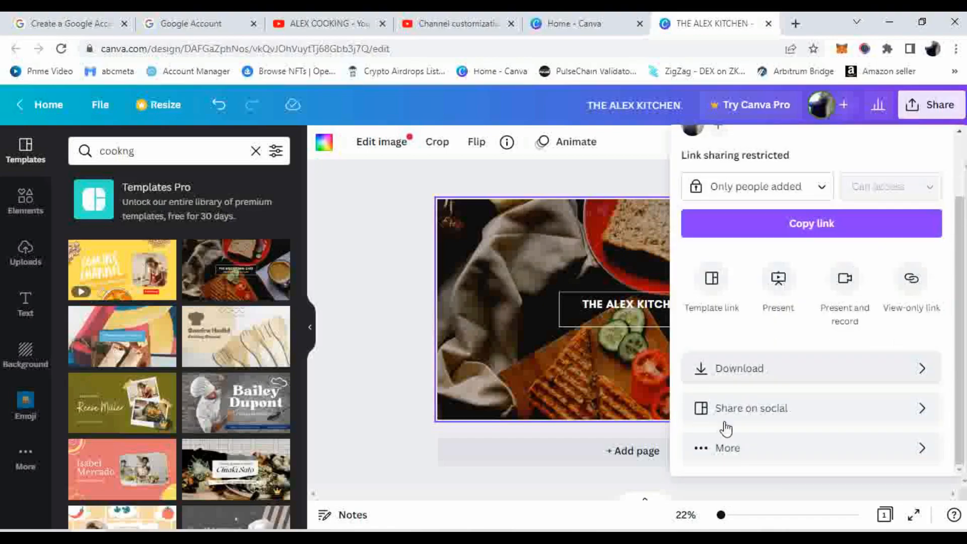
click(747, 373)
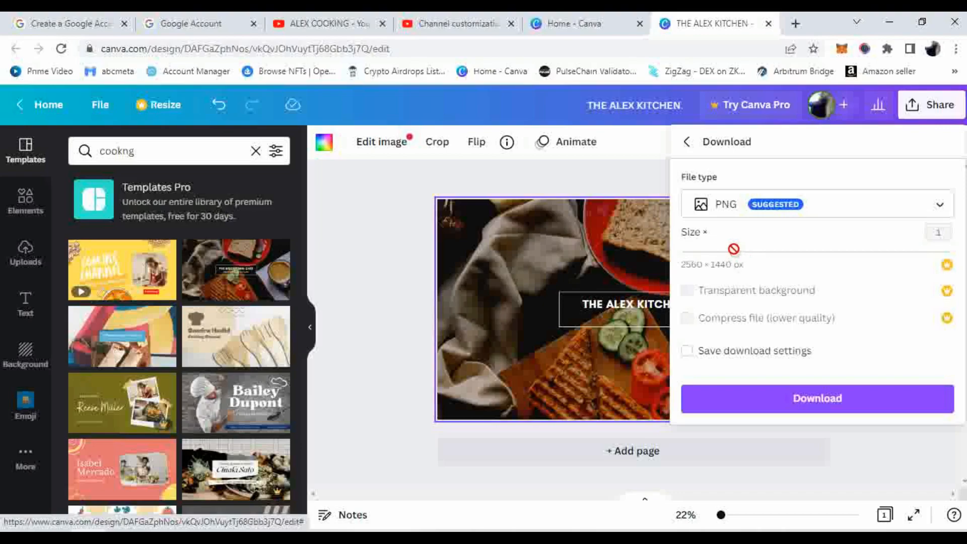
click(795, 404)
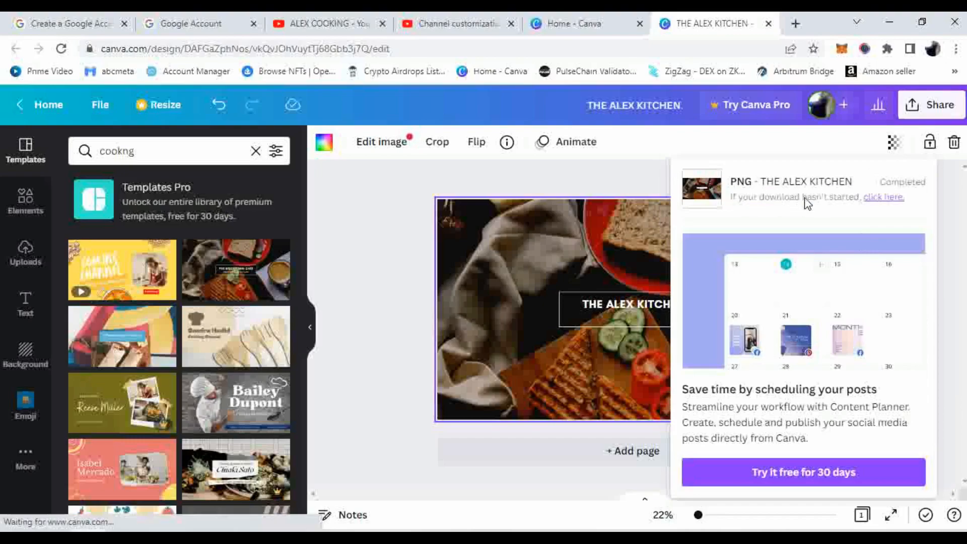
click(957, 203)
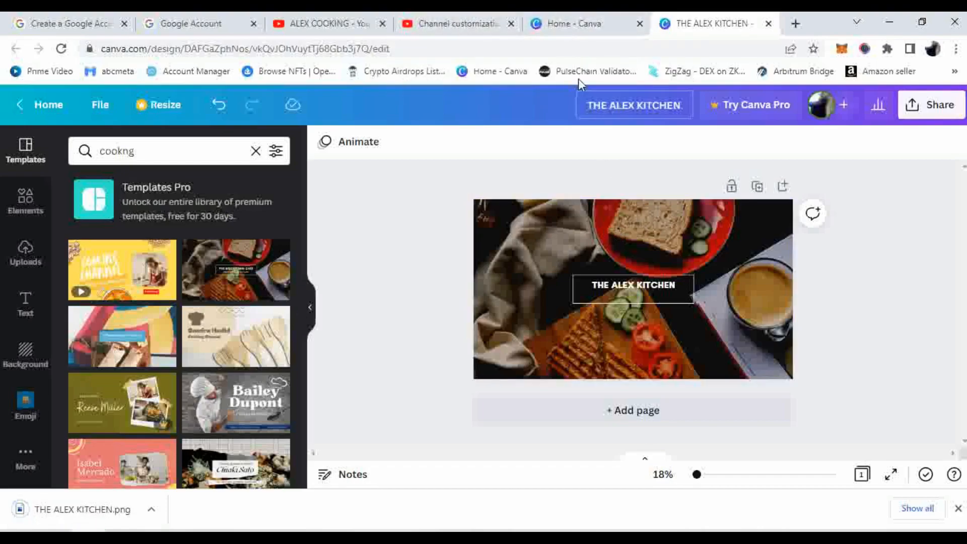
Back in YouTube Studio, upload THE ALEX KITCHEN.png from Downloads as the banner image
click(476, 19)
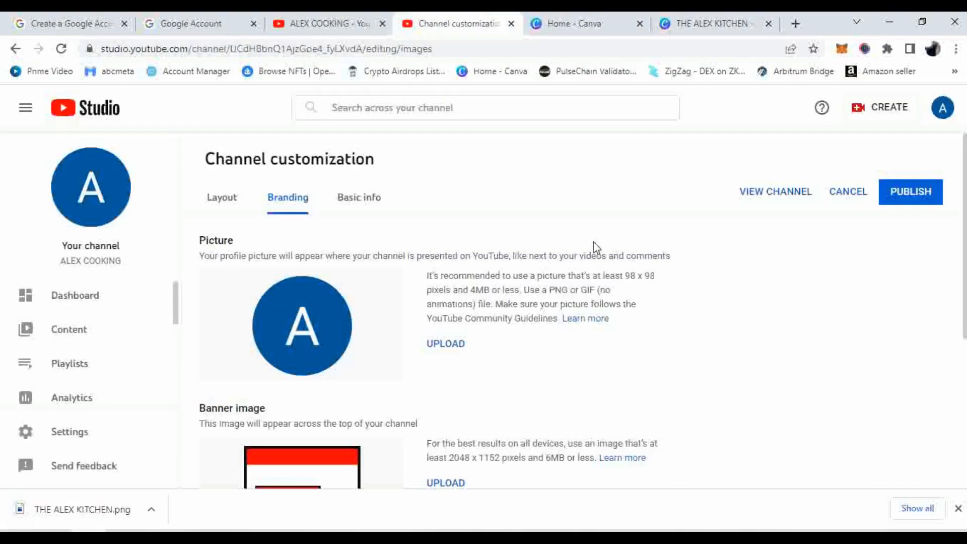
scroll(593, 242, down, 4)
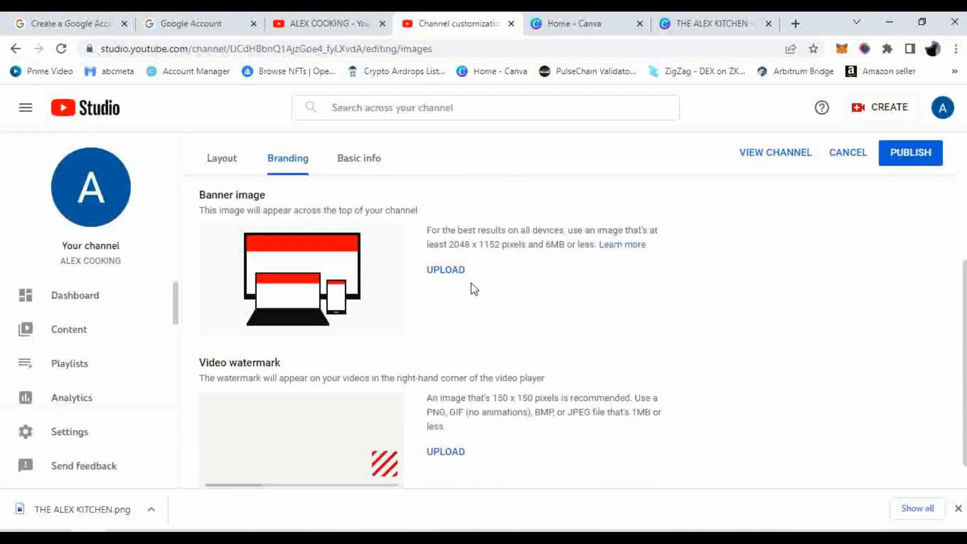
click(458, 272)
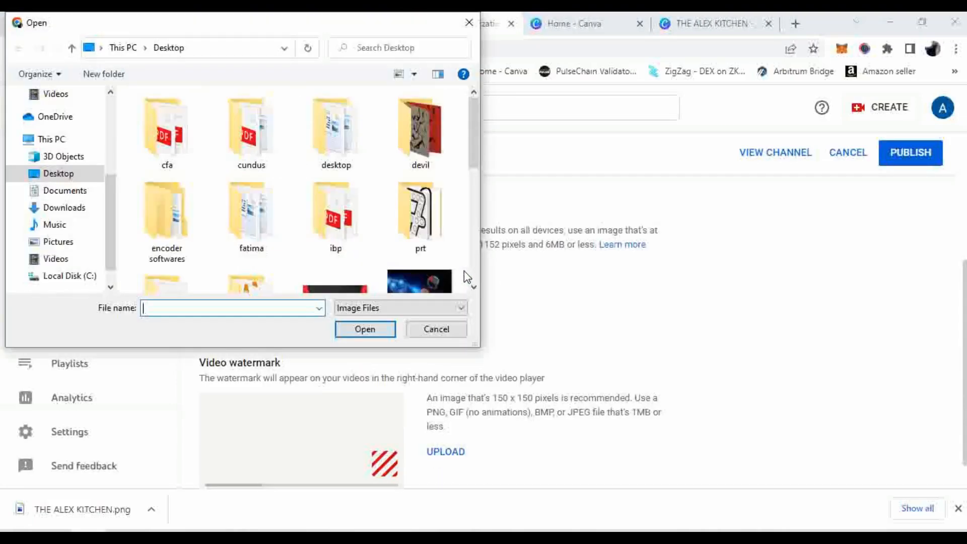
click(71, 212)
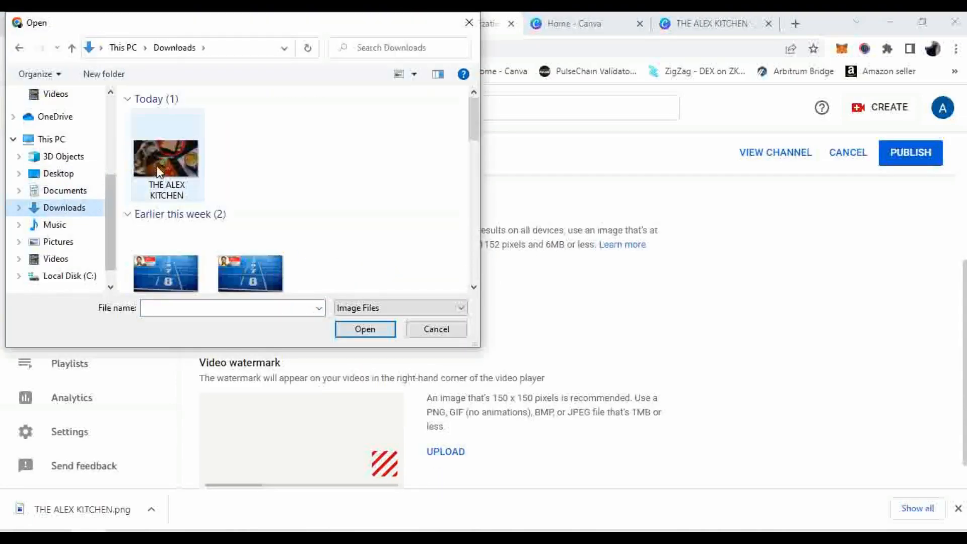
double_click(164, 150)
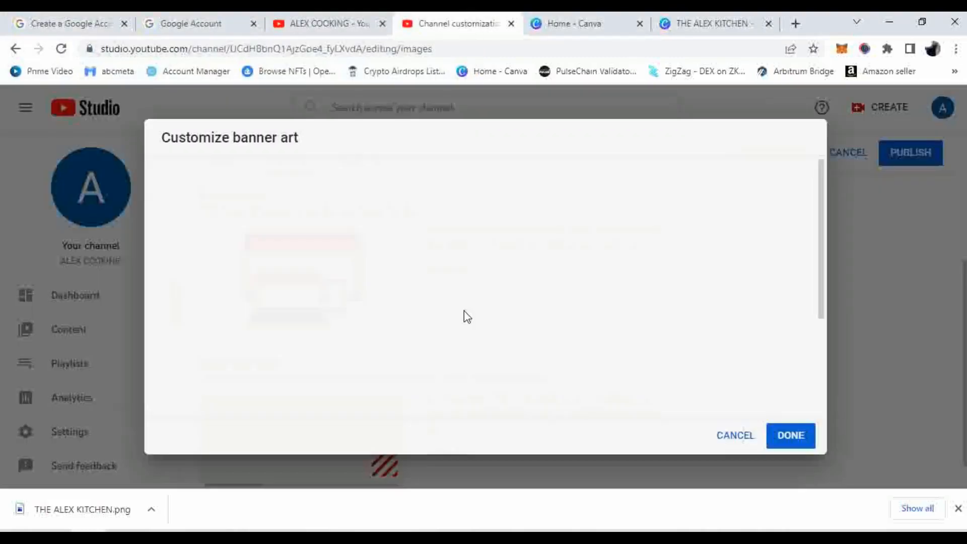
Tighten the banner crop slightly from the bottom-left handle and confirm with DONE
scroll(505, 312, down, 3)
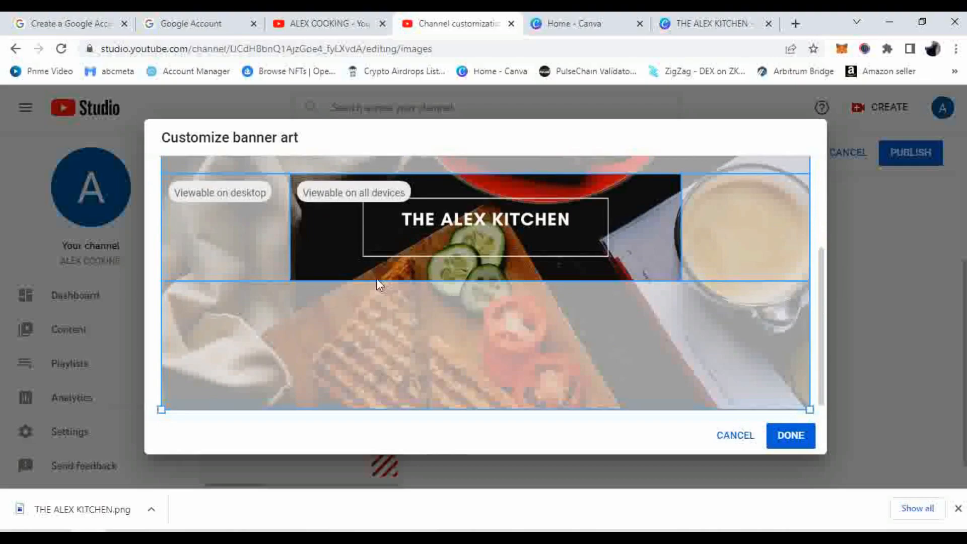
scroll(378, 285, up, 3)
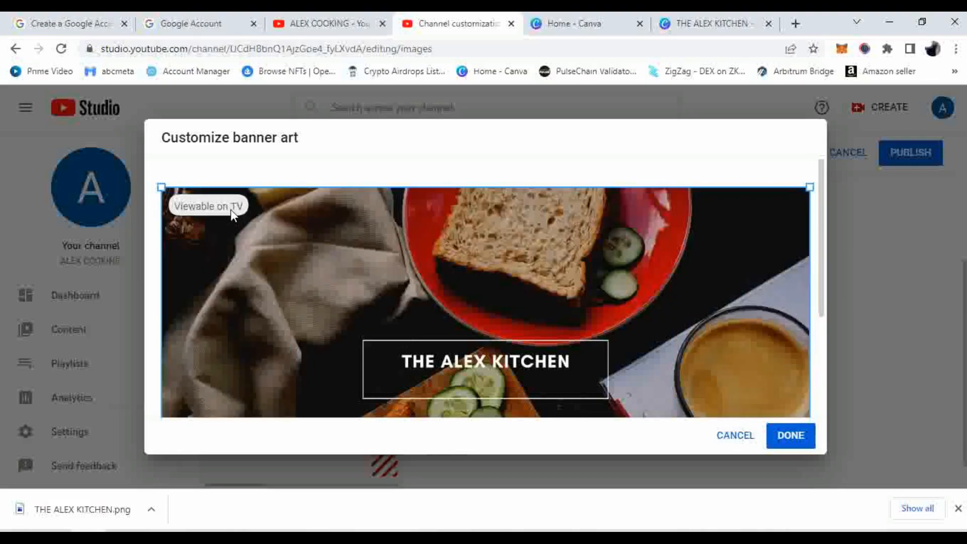
scroll(231, 209, down, 2)
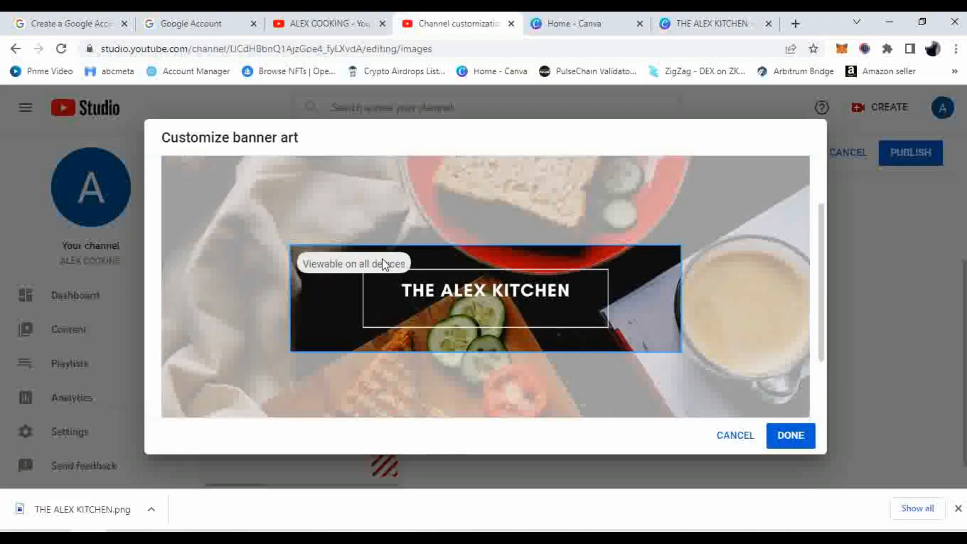
scroll(382, 258, down, 2)
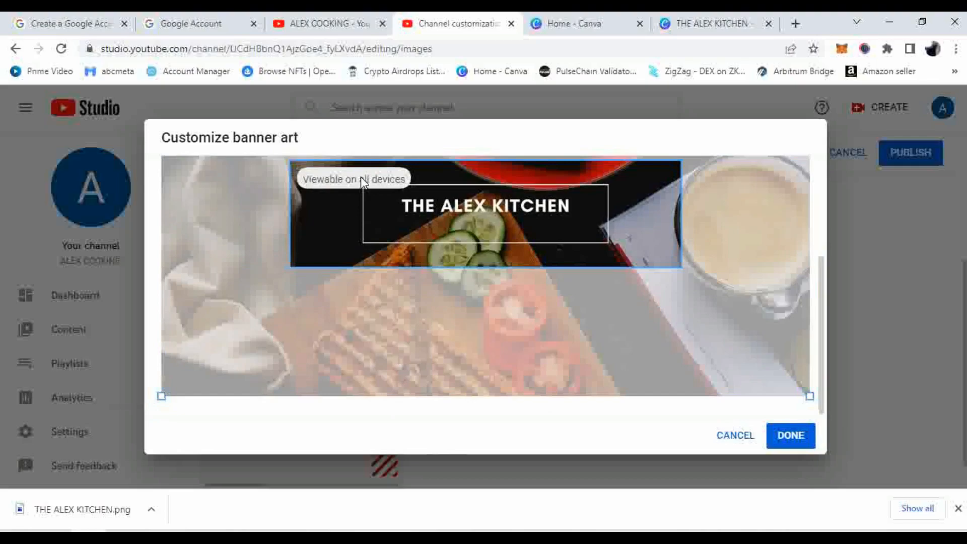
scroll(591, 323, up, 3)
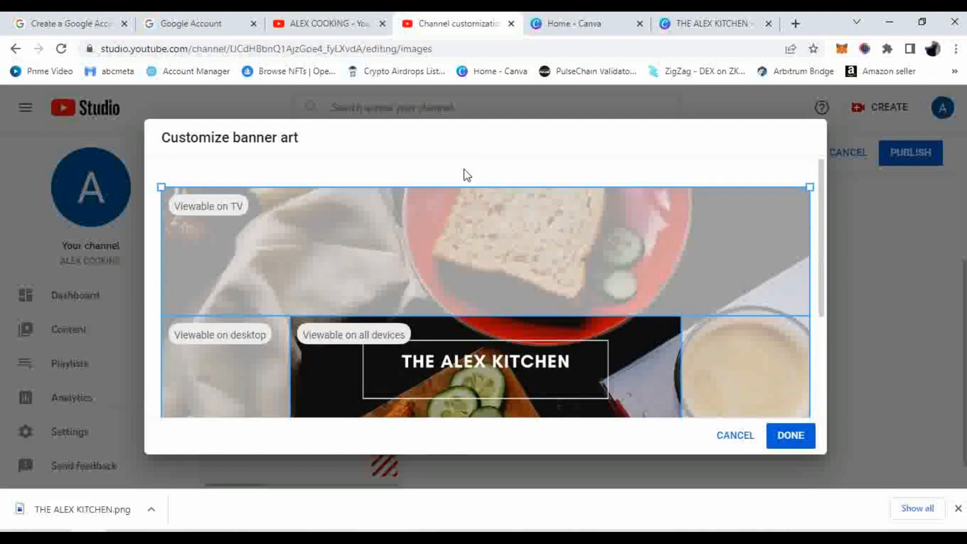
scroll(524, 268, down, 3)
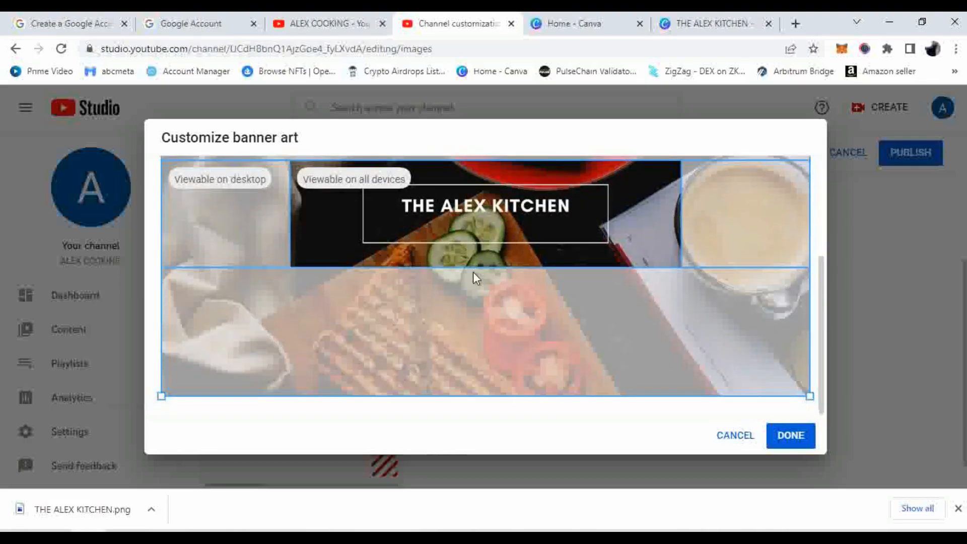
mouse_move(161, 396)
mouse_down()
mouse_move(175, 382)
mouse_move(162, 393)
mouse_up()
click(779, 434)
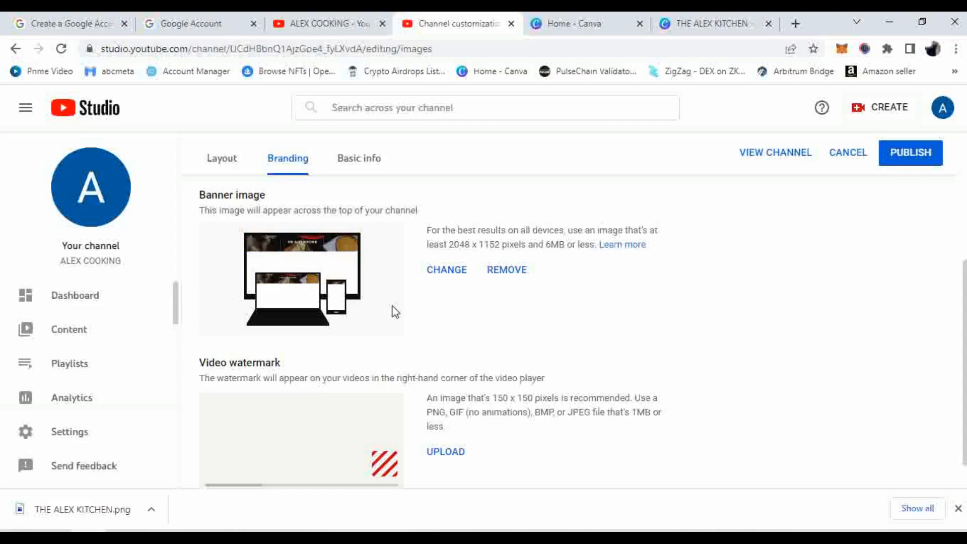
scroll(395, 312, down, 1)
scroll(395, 312, up, 5)
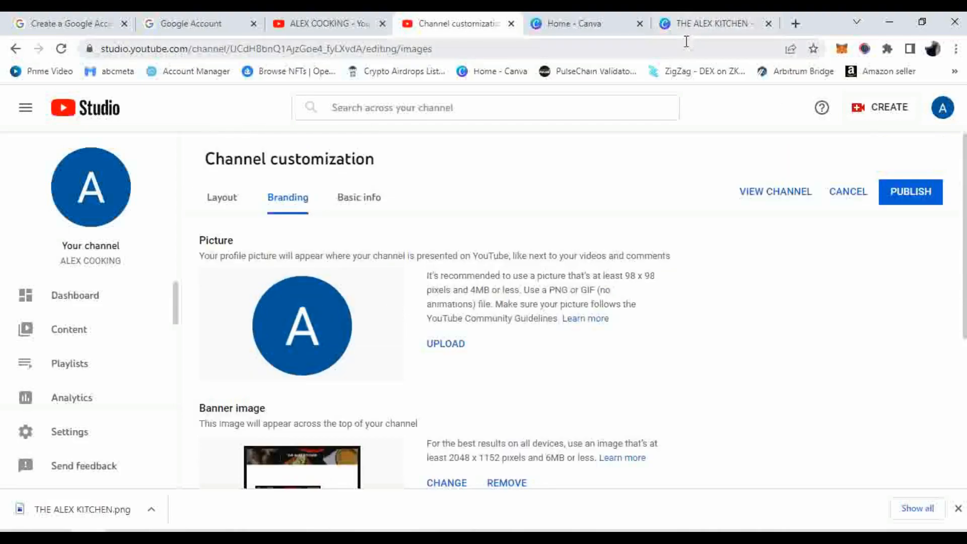
From the Canva home page, create a new 800 × 800 px YouTube Channel Logo design in its own tab
click(611, 18)
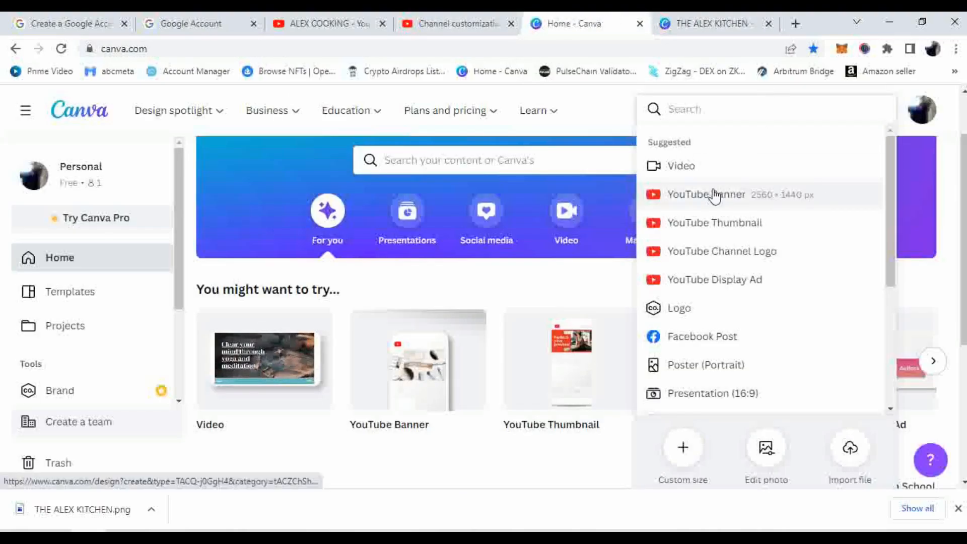
click(750, 250)
click(738, 26)
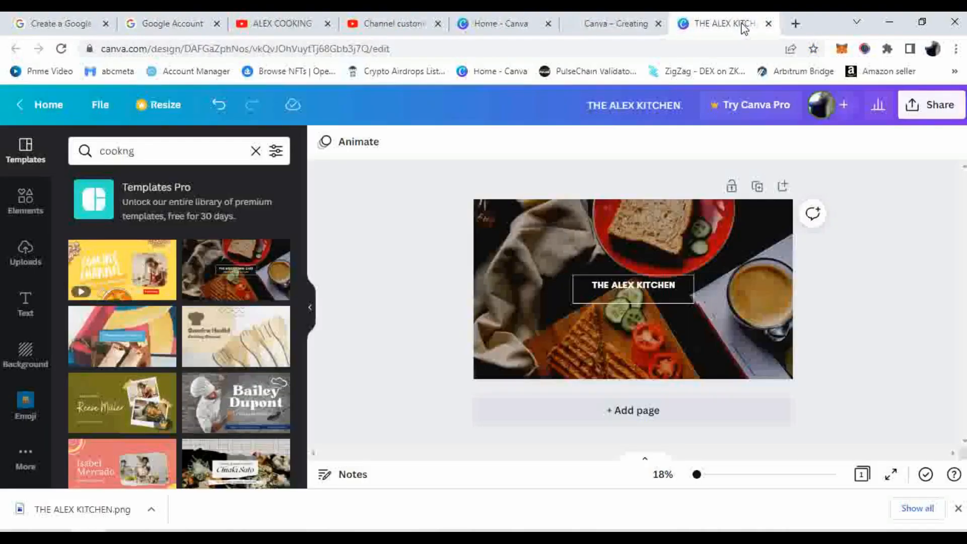
click(768, 23)
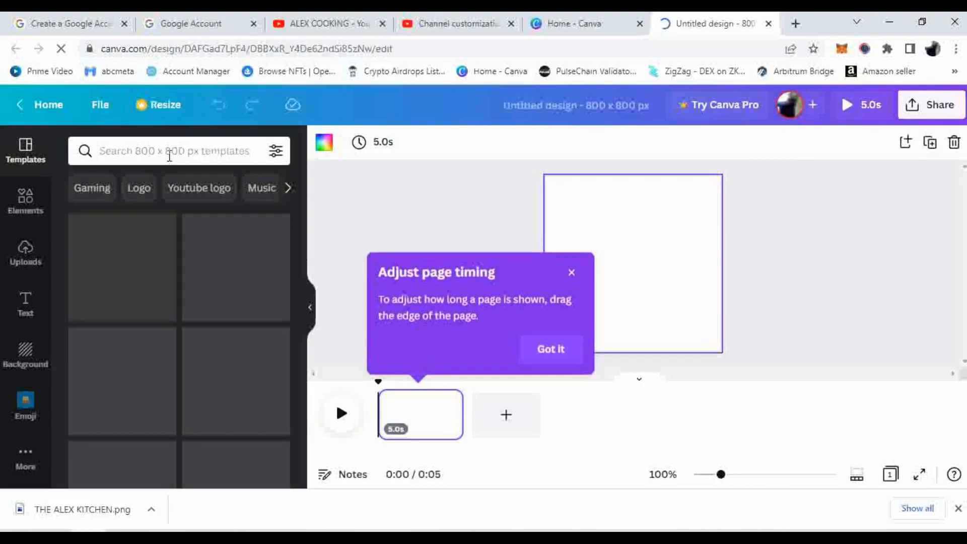
Apply the Lucky's Kitchen template from a 'cookng' template search to the blank page
click(546, 350)
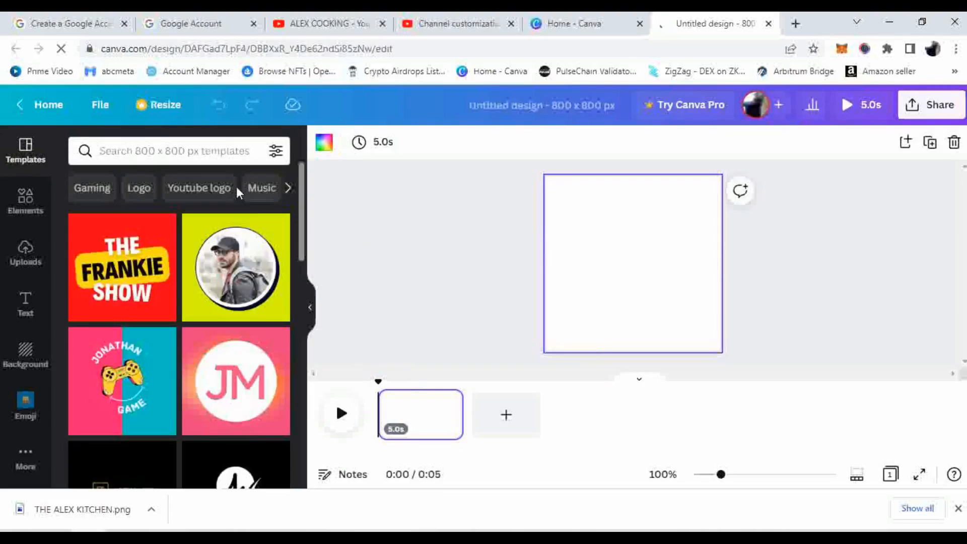
click(202, 153)
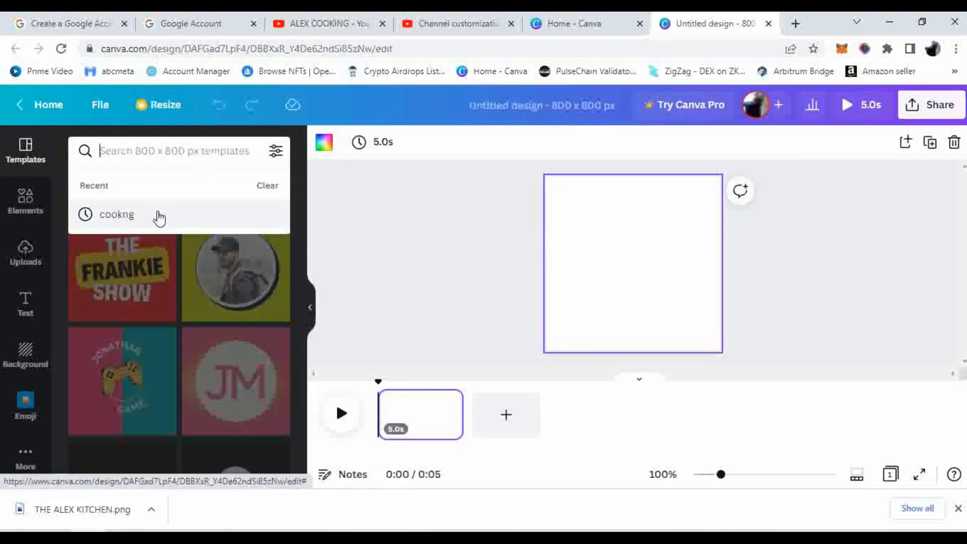
click(156, 215)
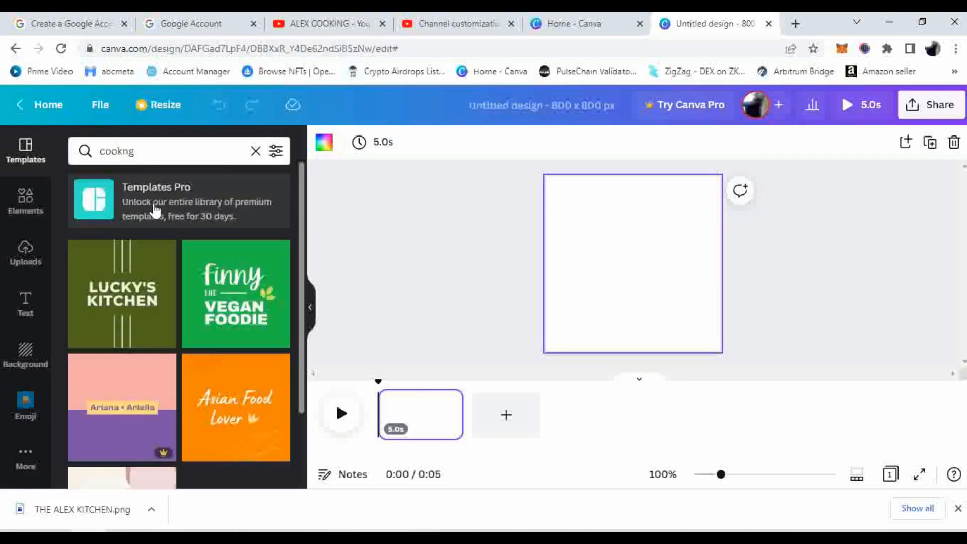
scroll(215, 333, down, 2)
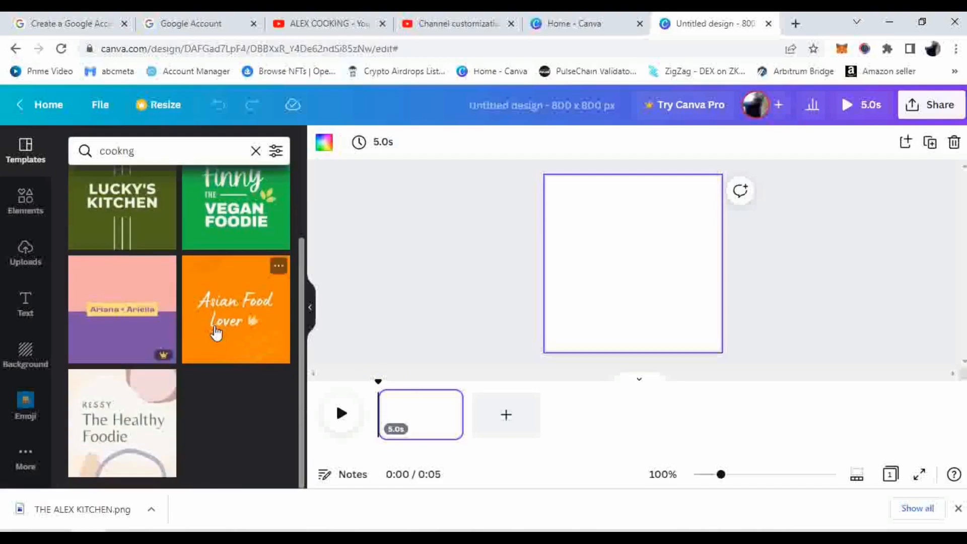
scroll(216, 333, up, 2)
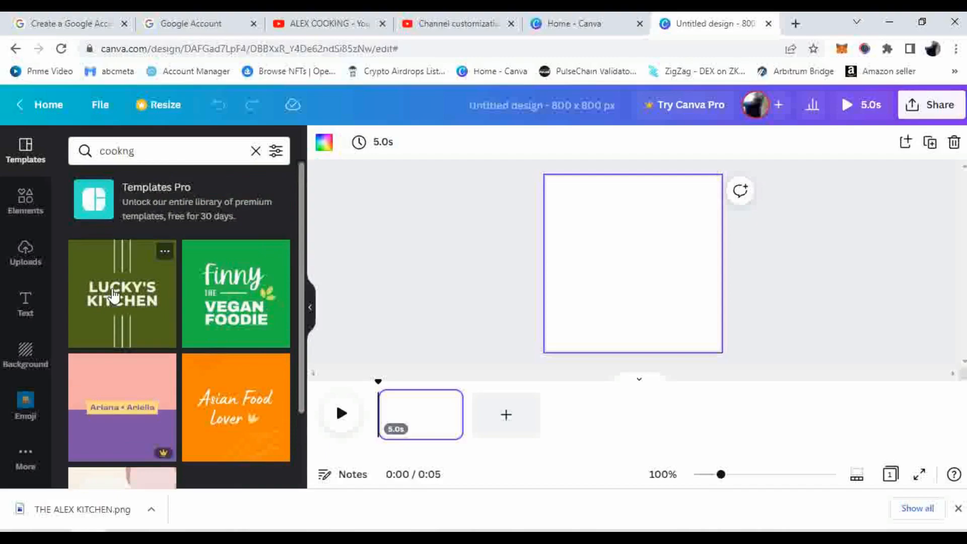
drag(115, 298, 576, 289)
Change the template's LUCKY'S KITCHEN title to ALEX KITCHEN
click(665, 258)
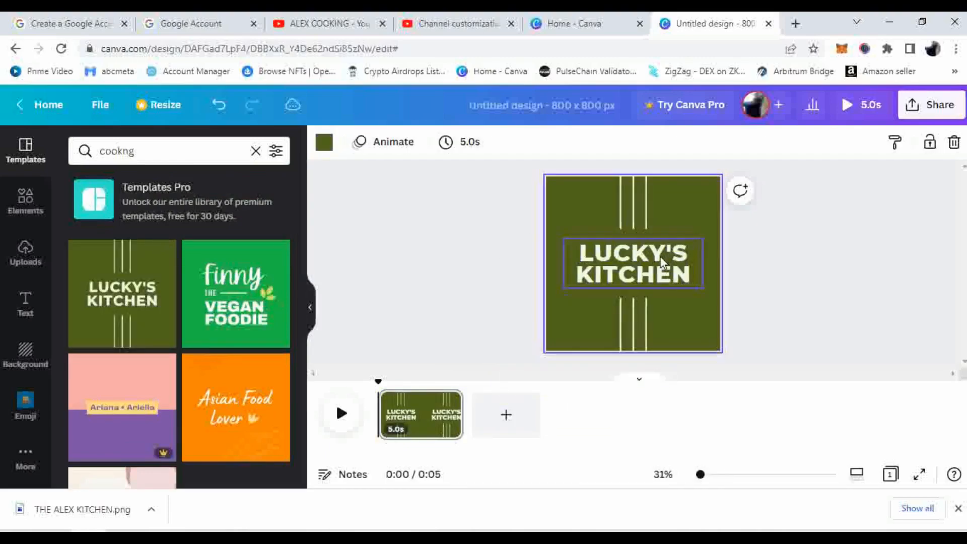
double_click(665, 258)
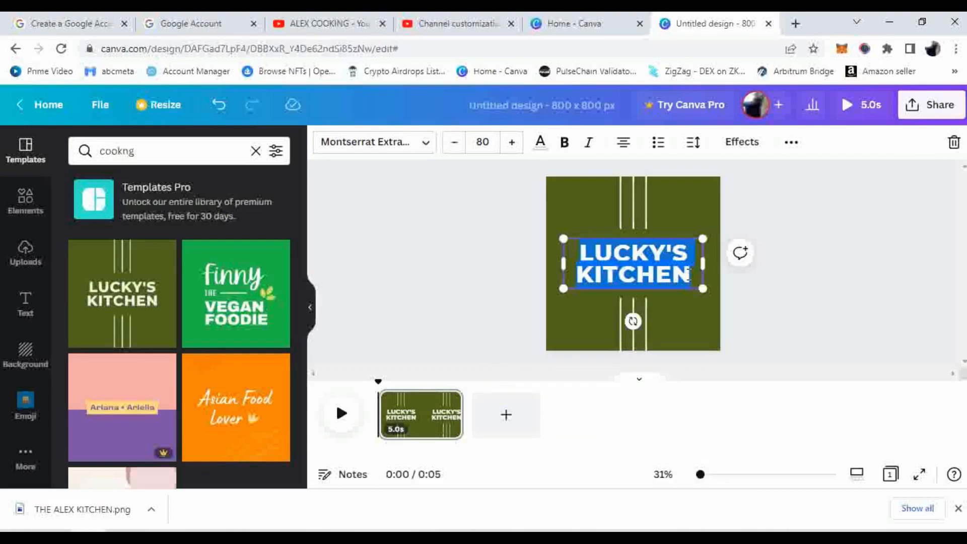
text(AL)
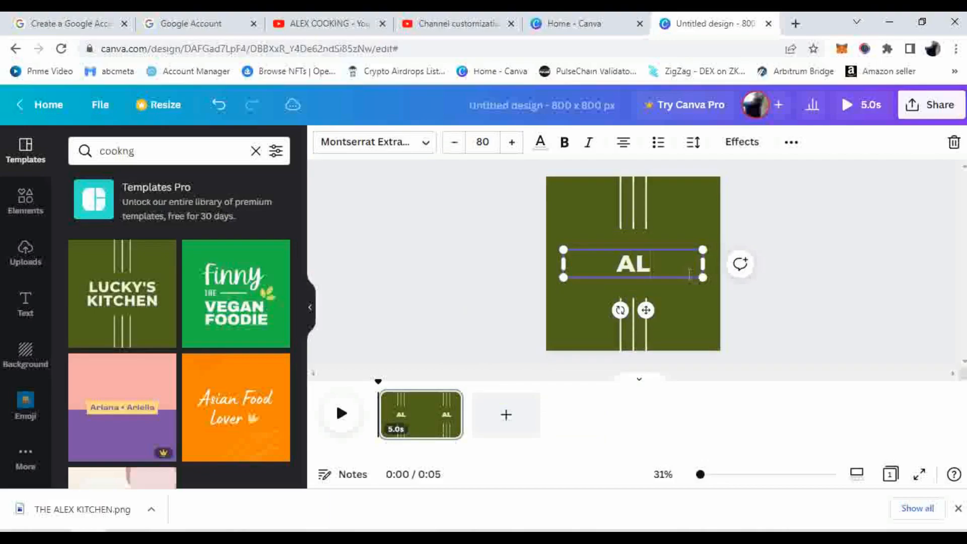
text(EX)
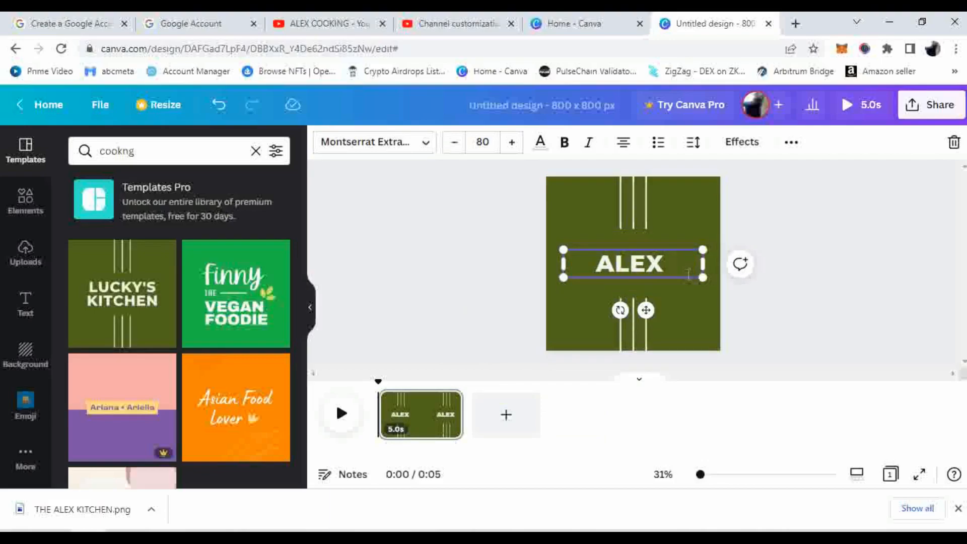
text( KITCH)
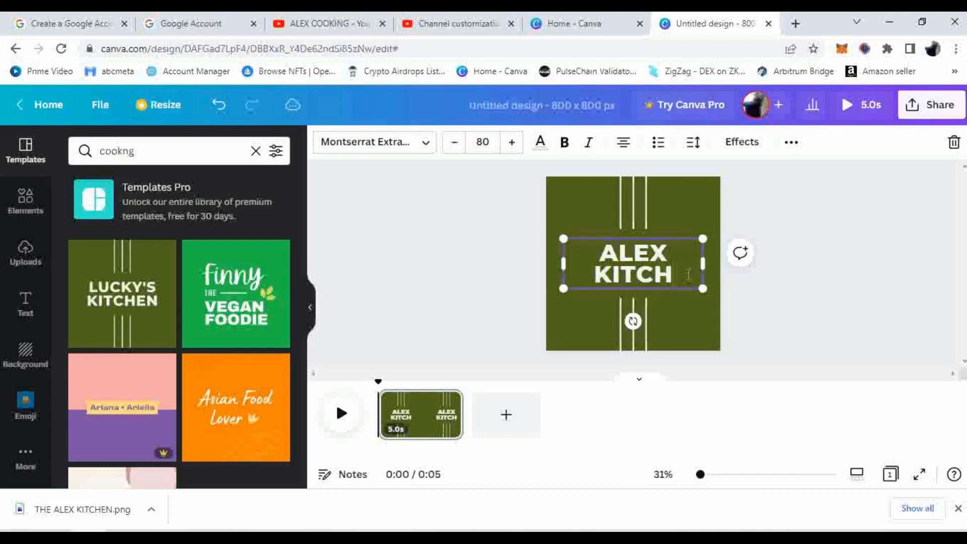
text(EN)
click(757, 305)
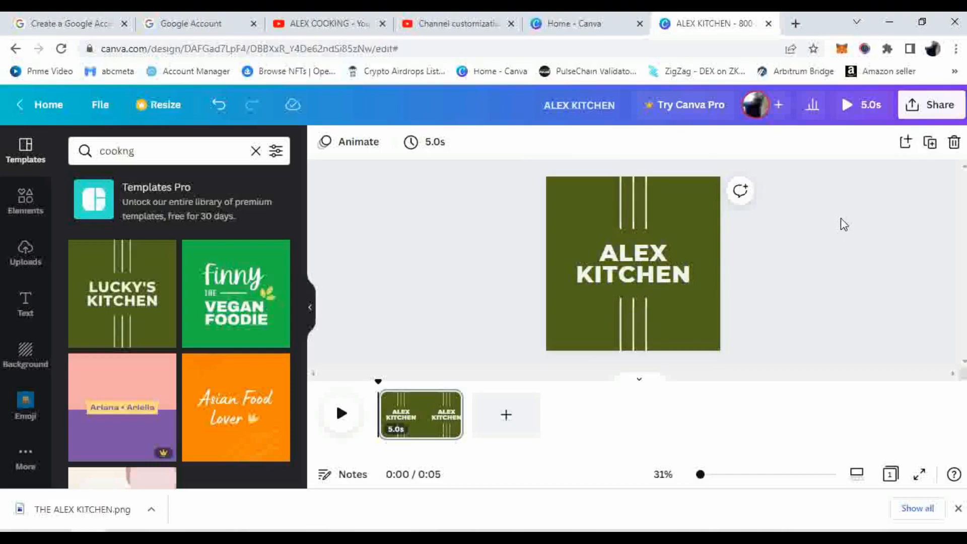
click(932, 112)
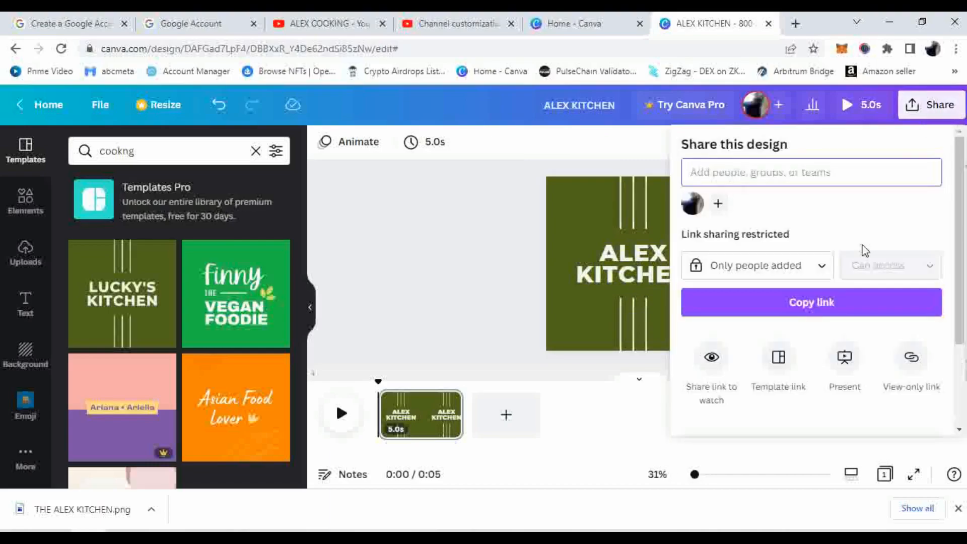
Download the ALEX KITCHEN design as a JPG, then return to the YouTube Studio tab
scroll(859, 303, down, 3)
click(788, 333)
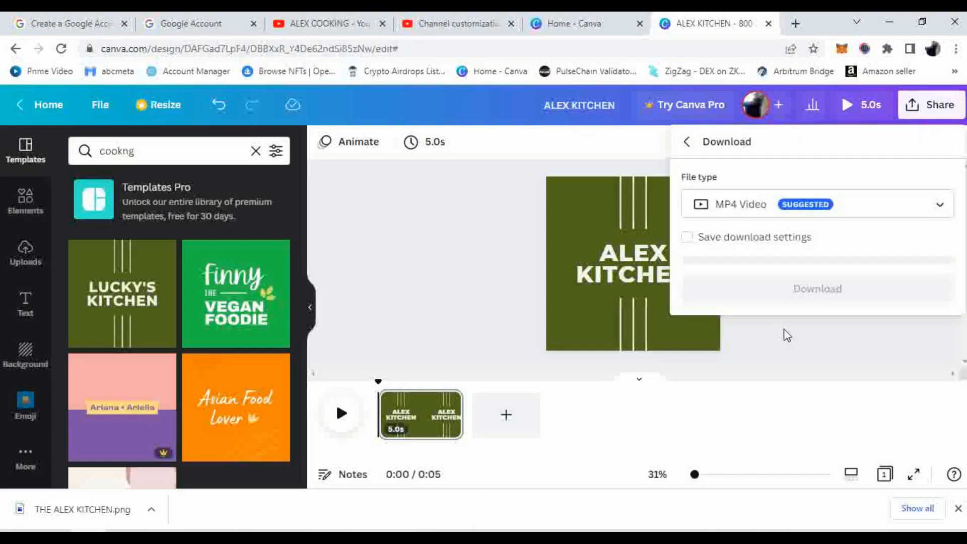
click(939, 209)
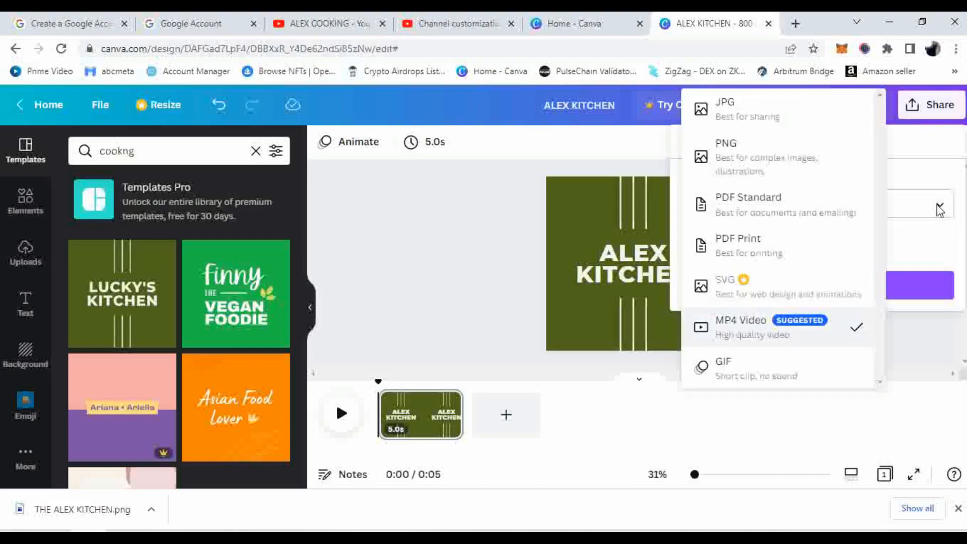
click(743, 119)
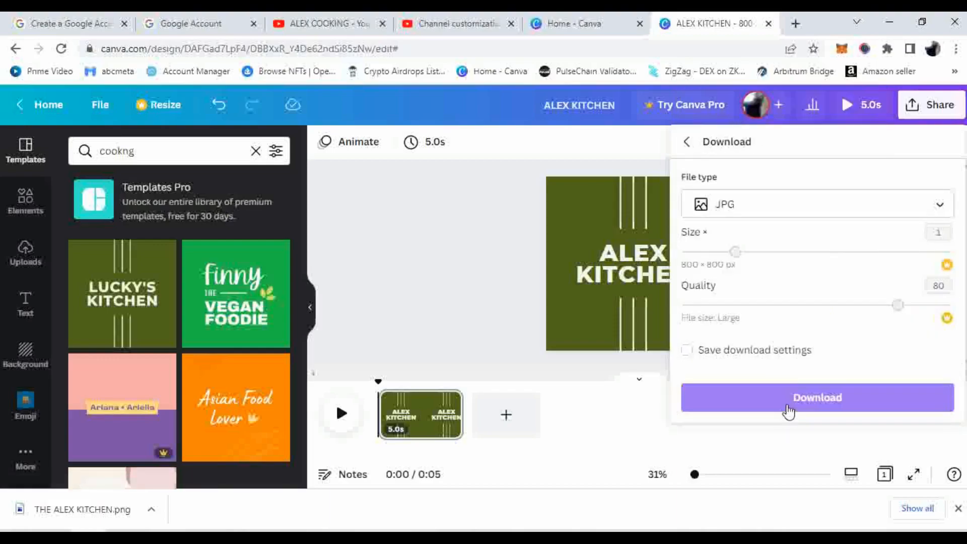
click(788, 412)
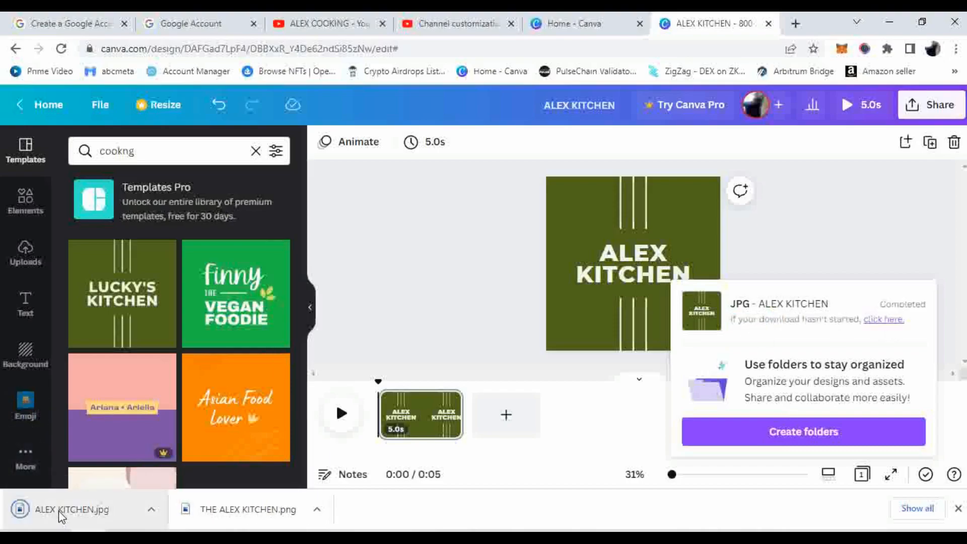
click(935, 224)
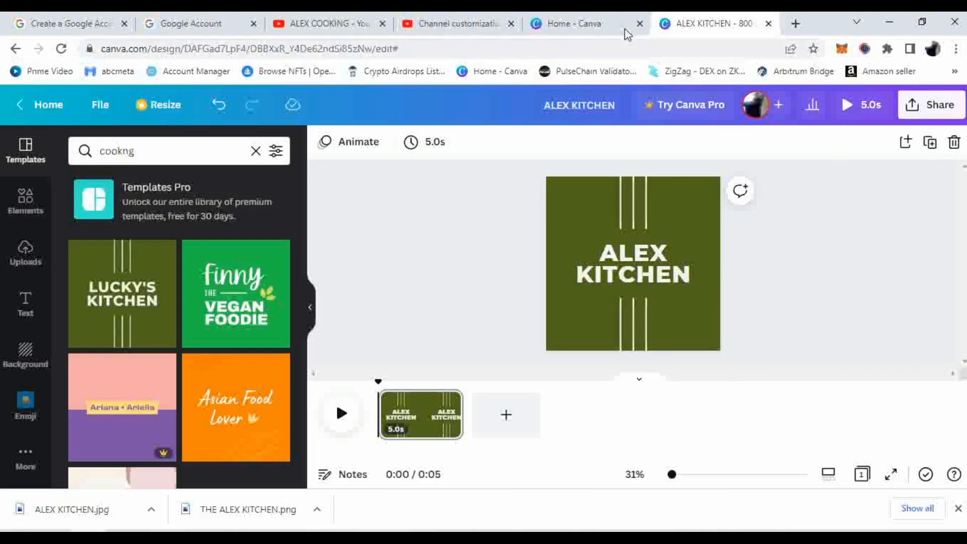
click(491, 23)
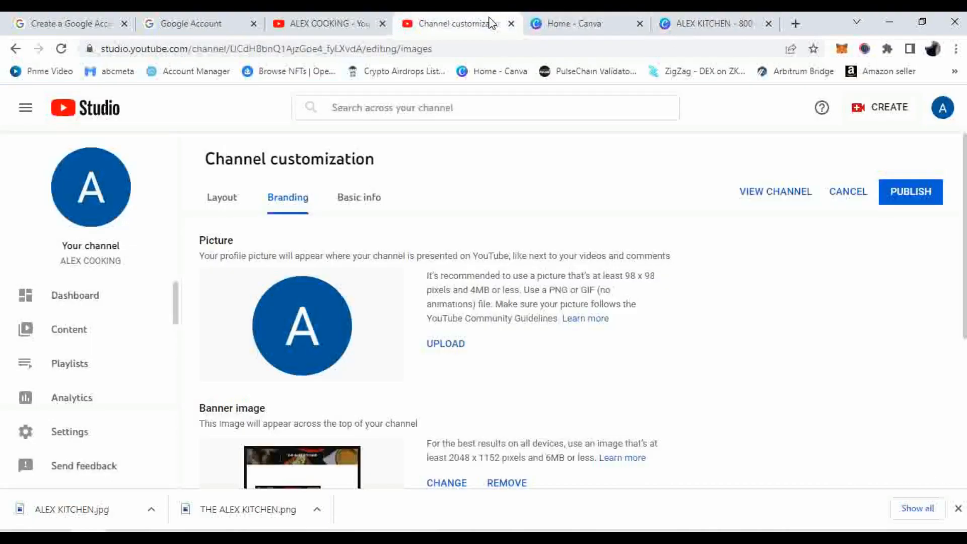
Upload ALEX KITCHEN.jpg from Downloads as the channel profile picture and accept the crop
click(443, 345)
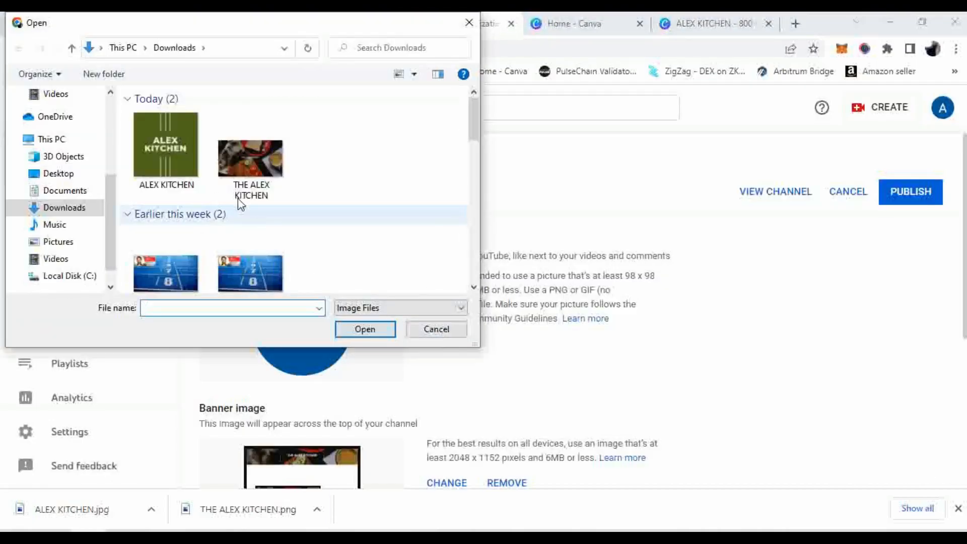
click(178, 143)
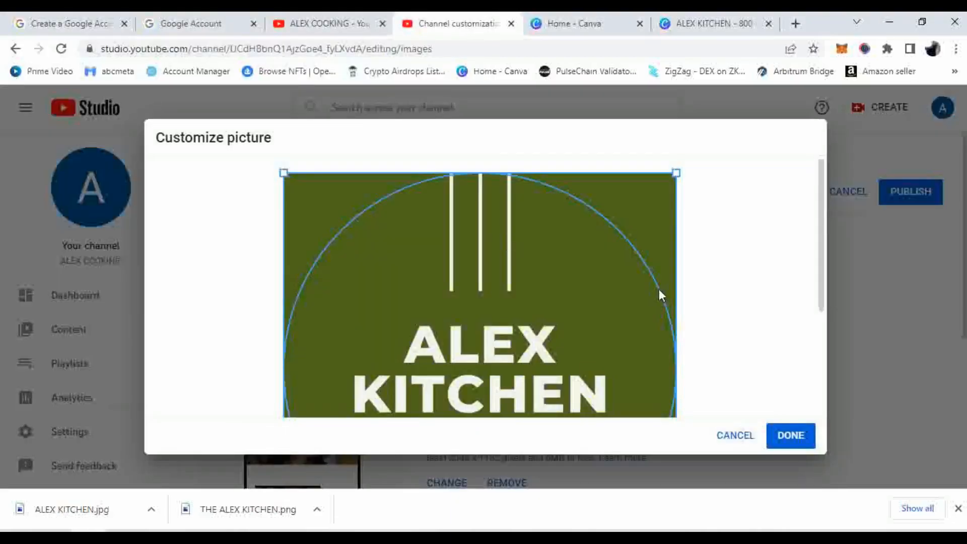
scroll(658, 289, down, 3)
scroll(599, 259, up, 2)
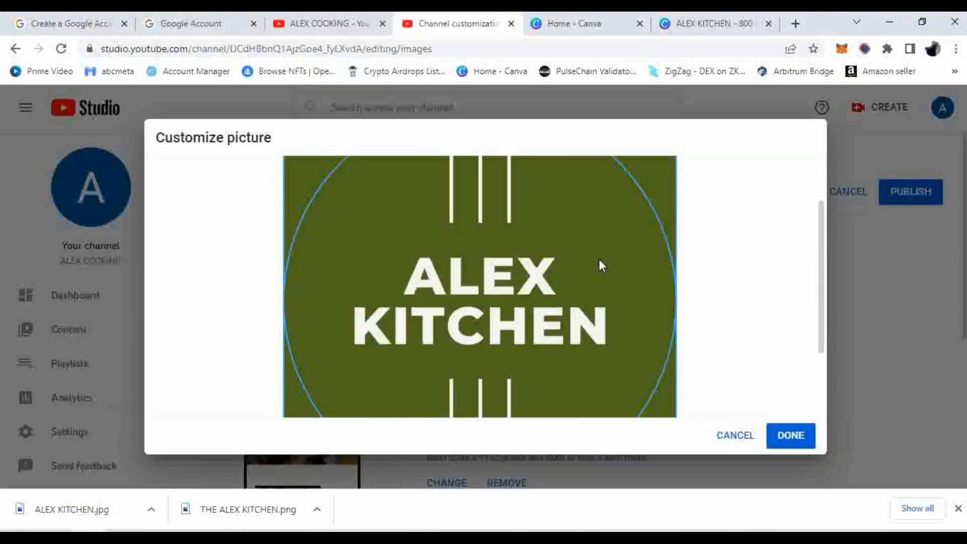
scroll(599, 259, up, 2)
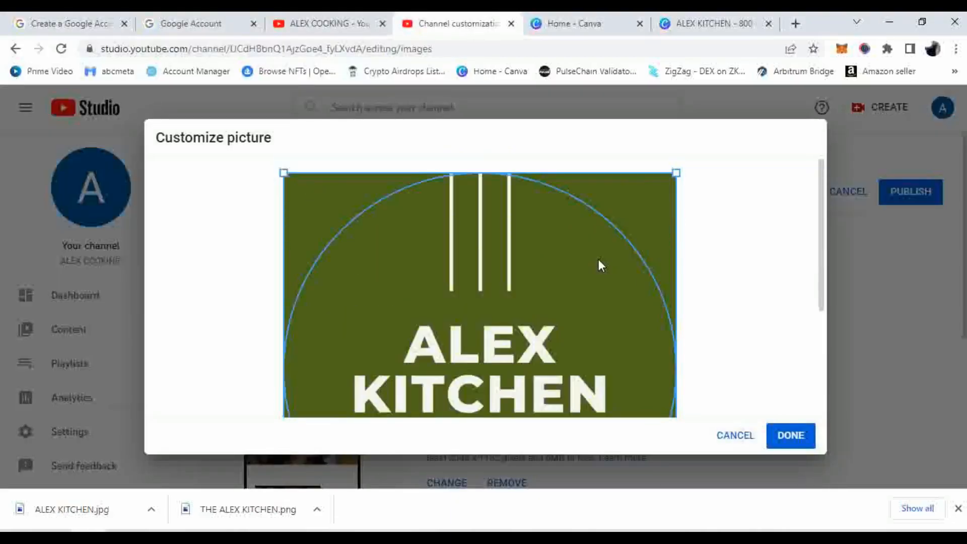
click(793, 437)
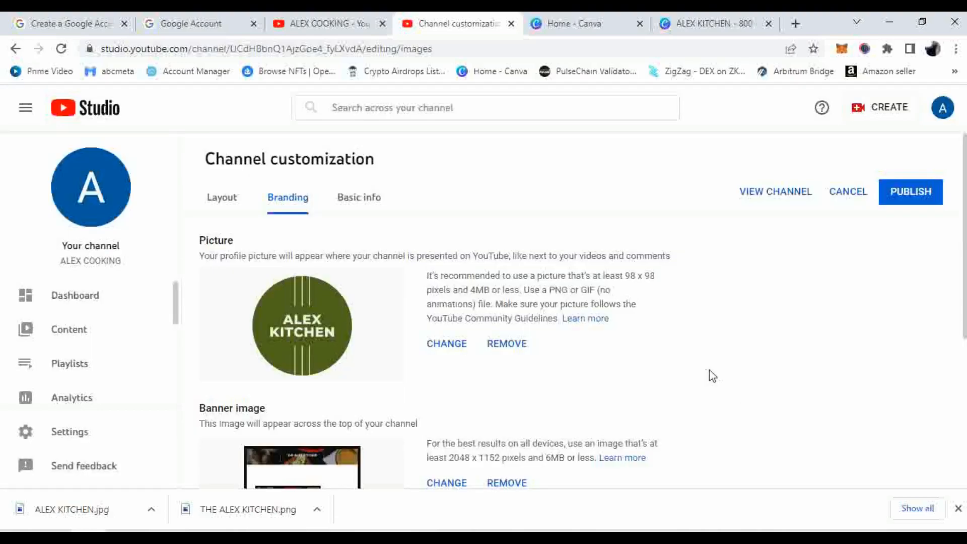
scroll(712, 376, down, 3)
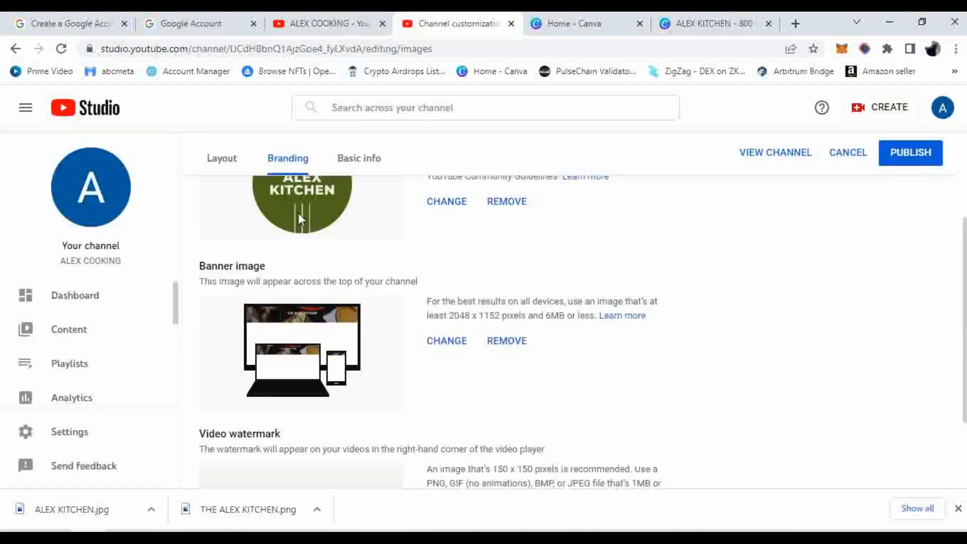
scroll(306, 211, up, 4)
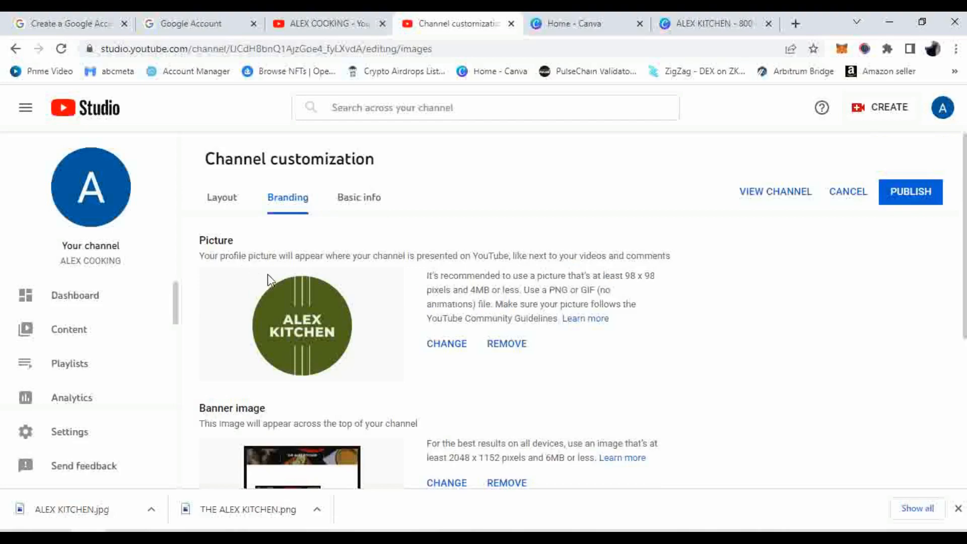
scroll(267, 274, down, 5)
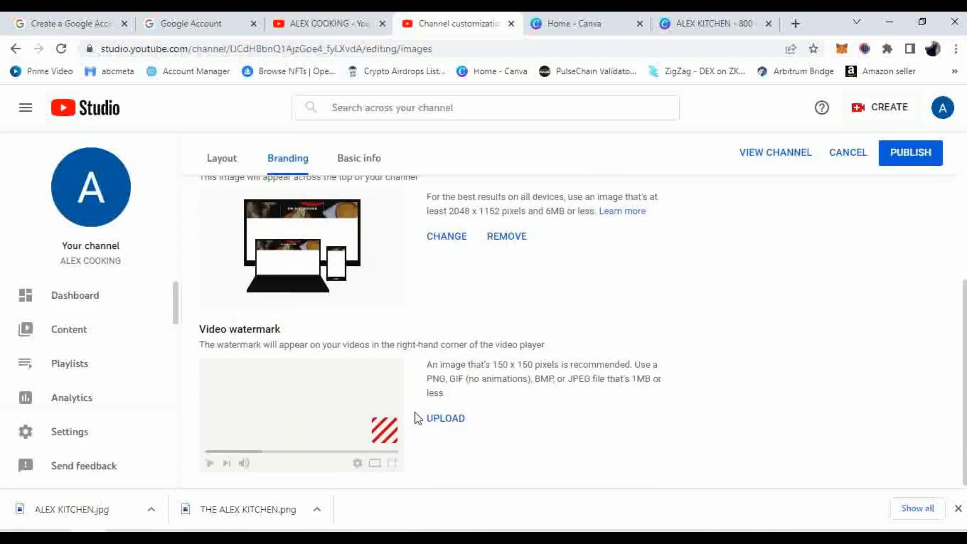
Upload the ALEX KITCHEN image as the video watermark
click(454, 420)
double_click(156, 152)
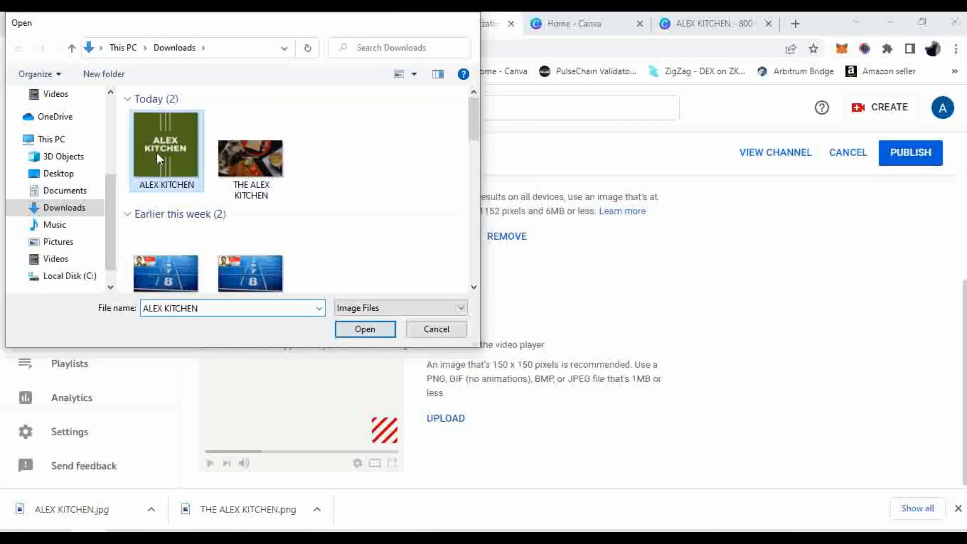
click(779, 436)
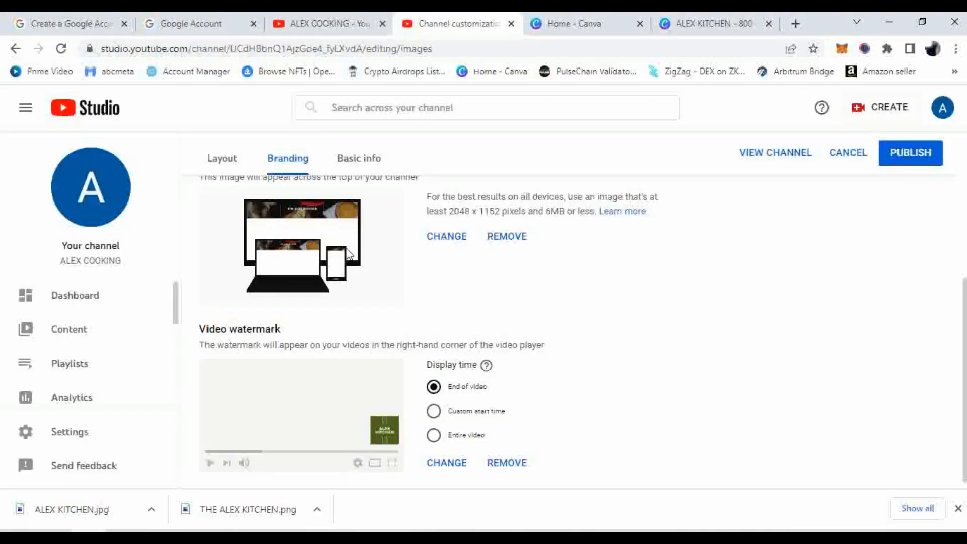
scroll(283, 244, up, 4)
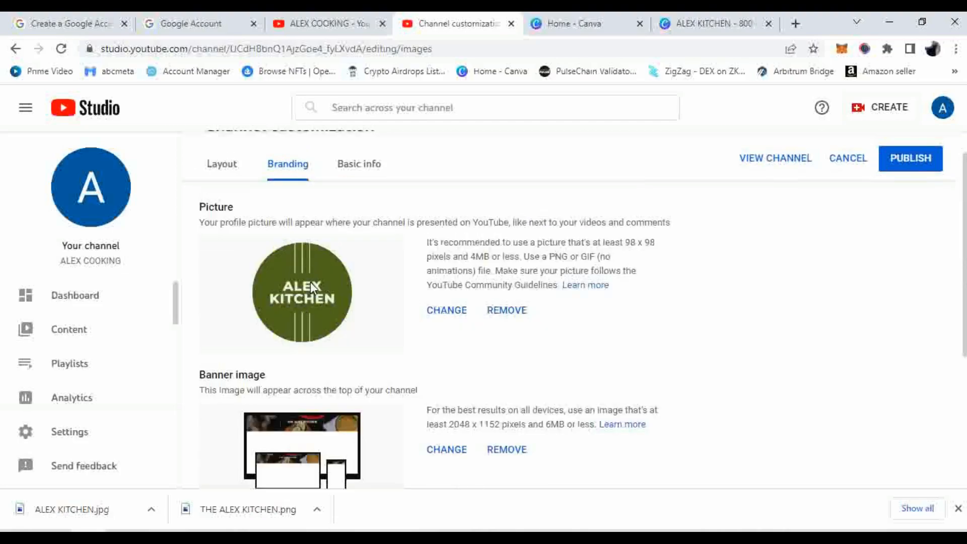
scroll(310, 282, down, 4)
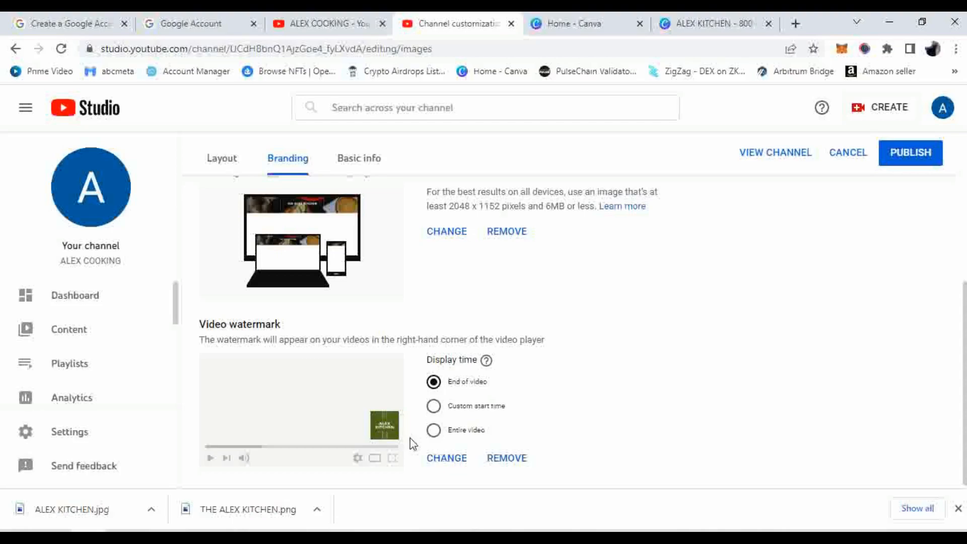
Set the watermark display time to End of video
click(433, 430)
click(433, 381)
scroll(659, 367, up, 5)
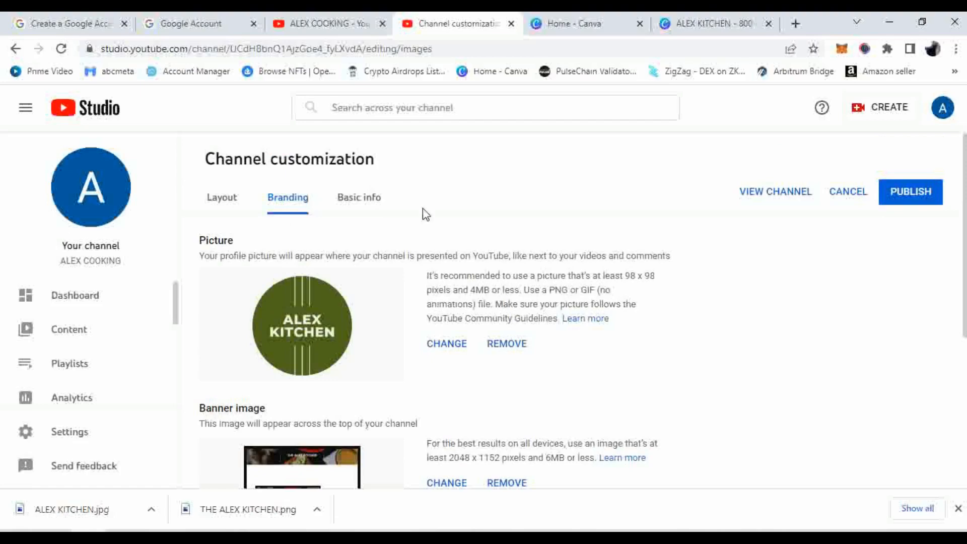
Review the channel's Basic info settings
click(369, 200)
scroll(423, 242, down, 3)
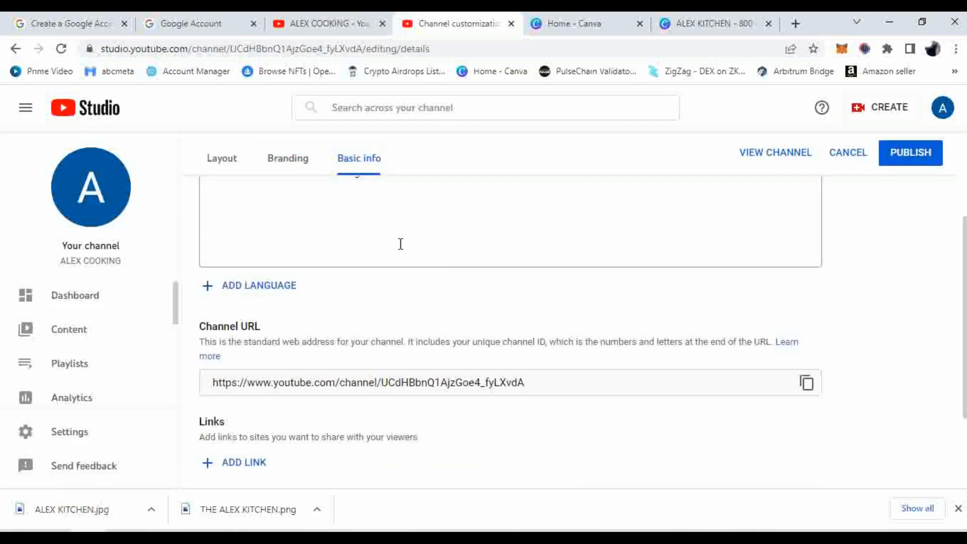
scroll(438, 303, down, 2)
scroll(440, 291, down, 1)
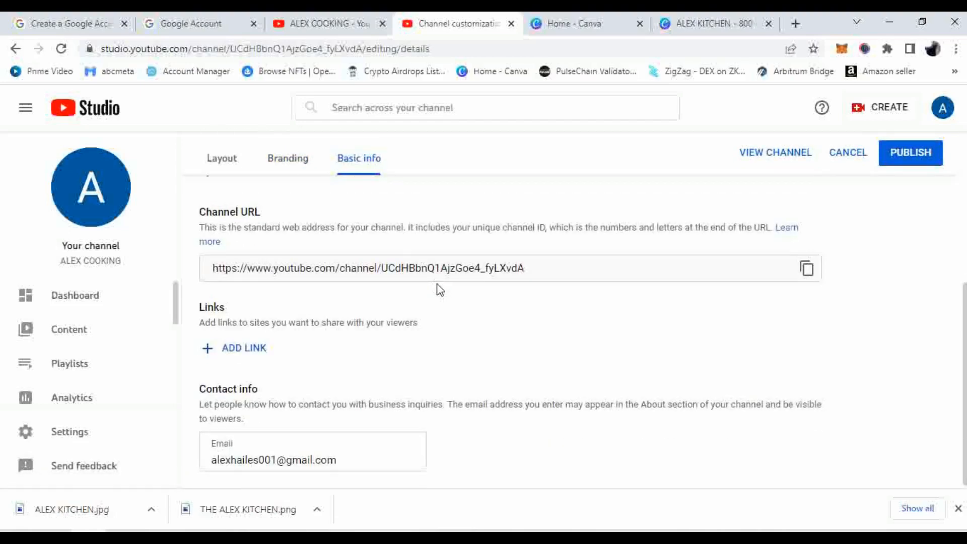
scroll(438, 290, up, 5)
Review the Layout tab, then publish the customization changes
click(222, 199)
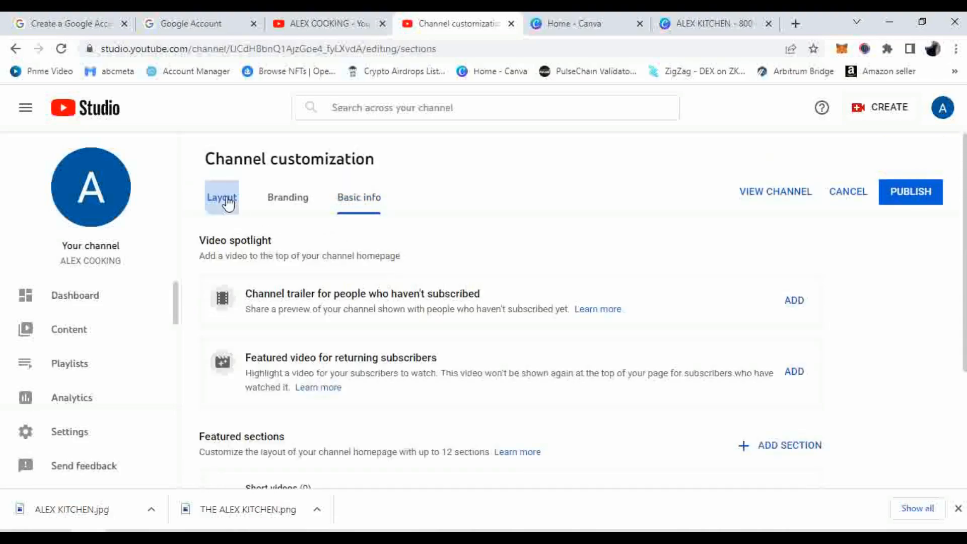
scroll(479, 239, down, 3)
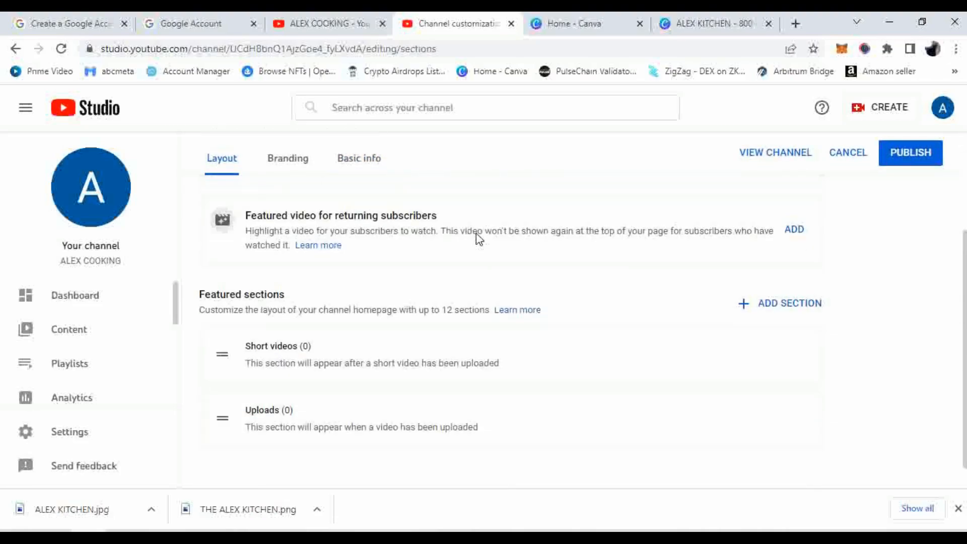
scroll(477, 232, down, 1)
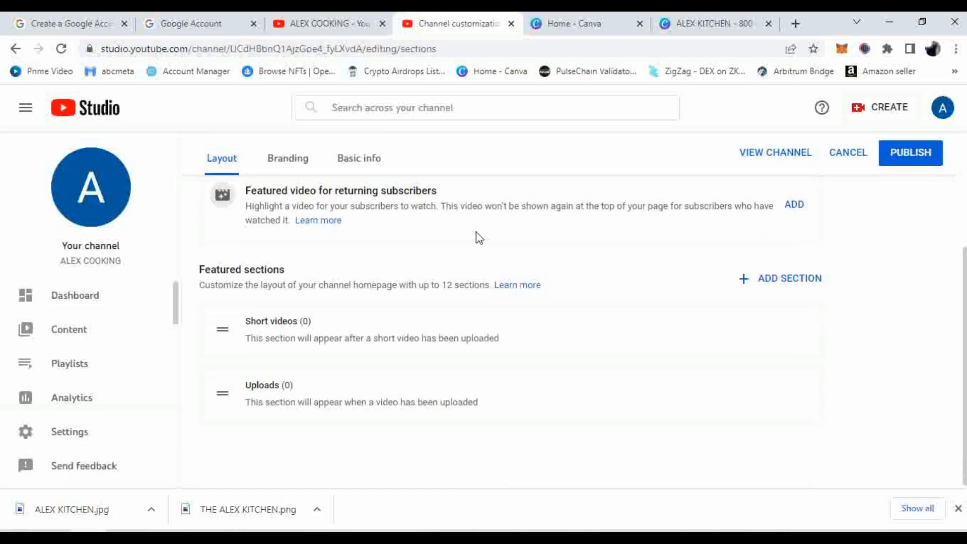
scroll(564, 254, up, 1)
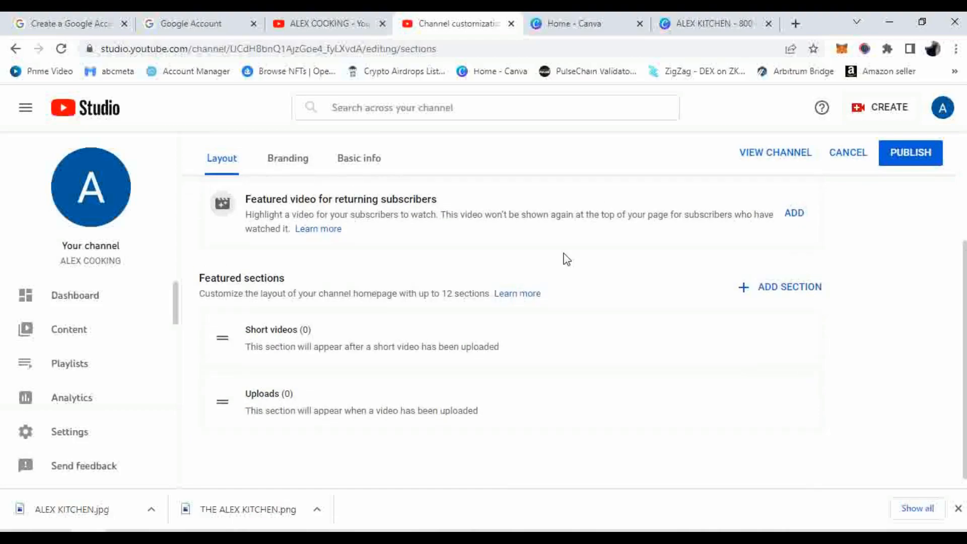
scroll(564, 255, up, 3)
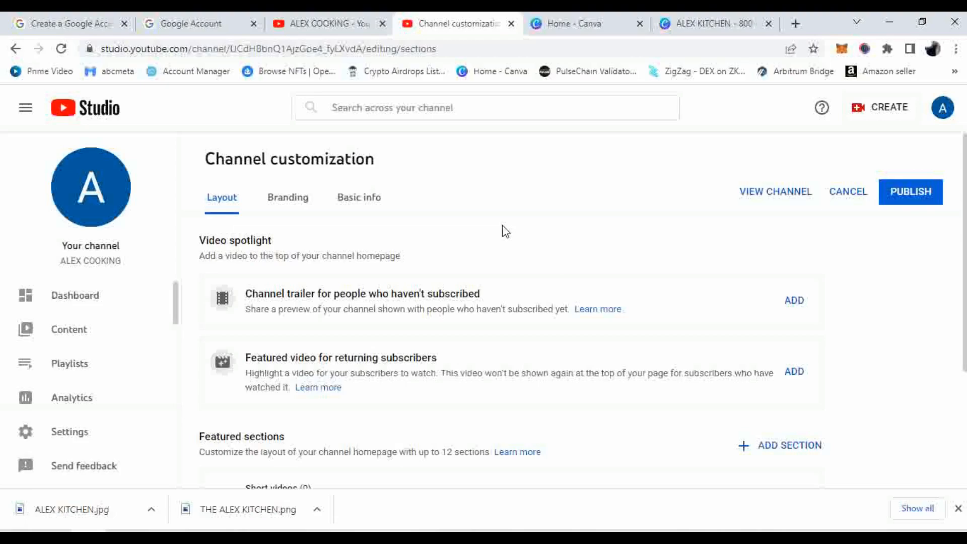
click(915, 198)
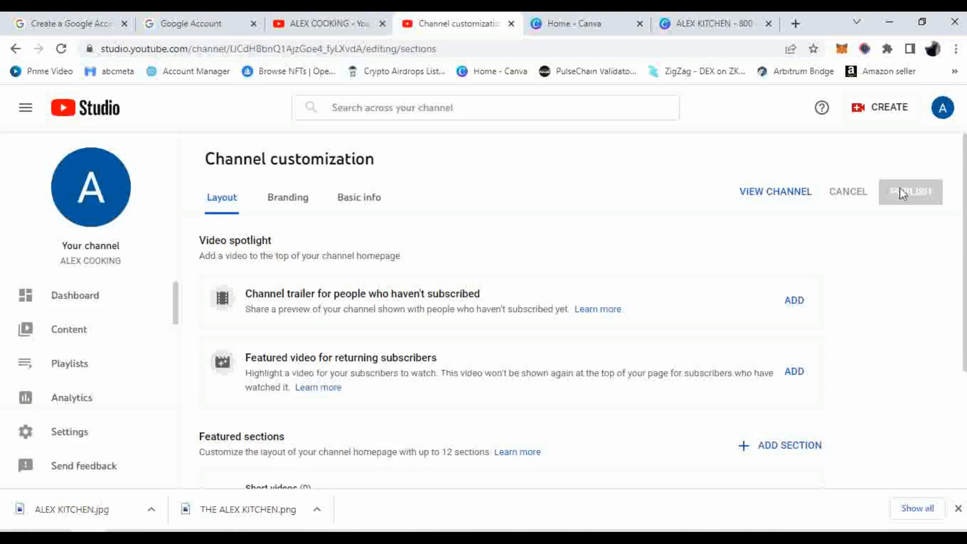
View and reload the public channel page, browse its CHANNELS and HOME tabs, then return to Studio
click(775, 190)
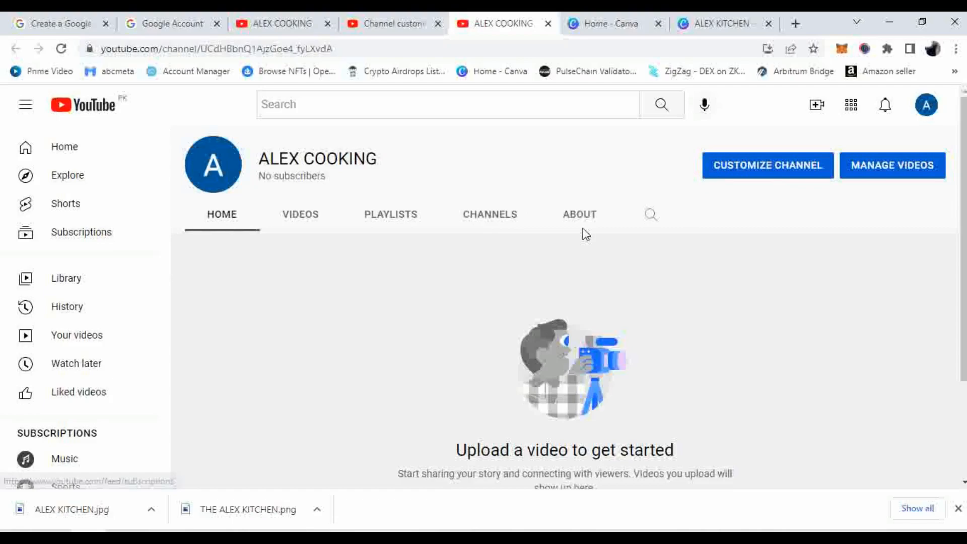
click(61, 49)
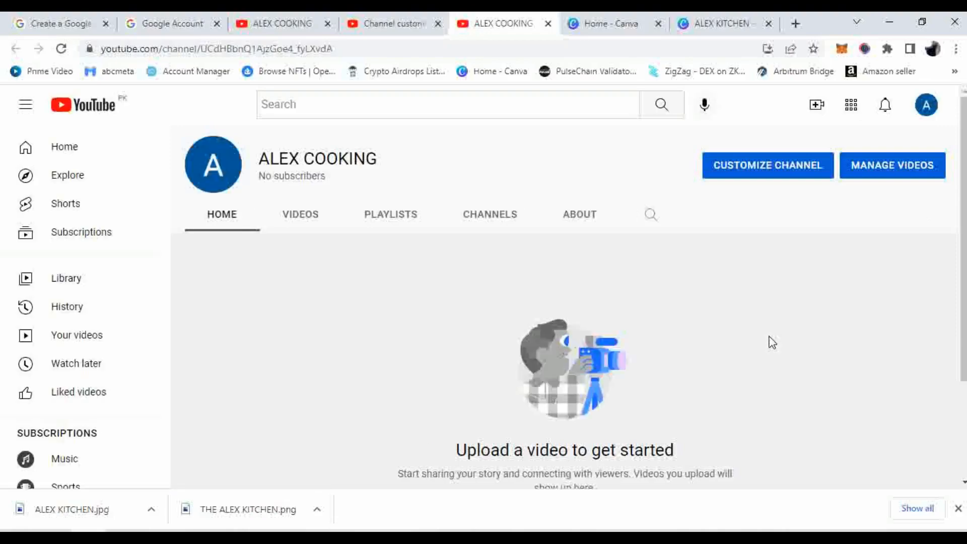
click(489, 220)
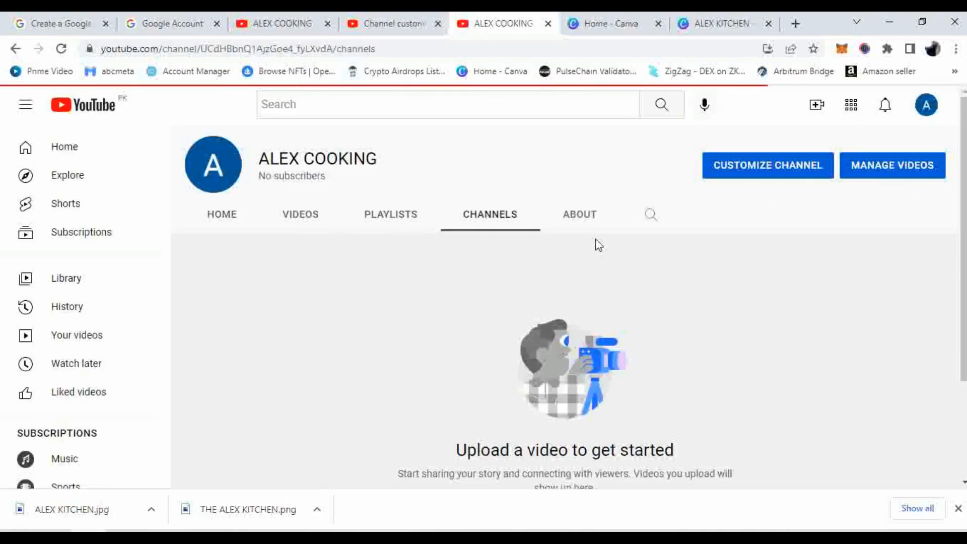
click(238, 221)
click(929, 111)
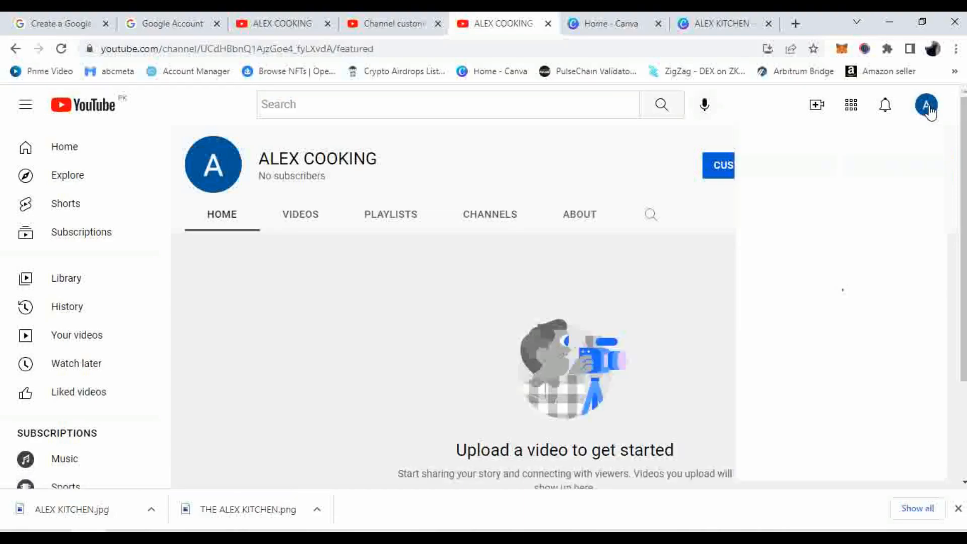
click(775, 236)
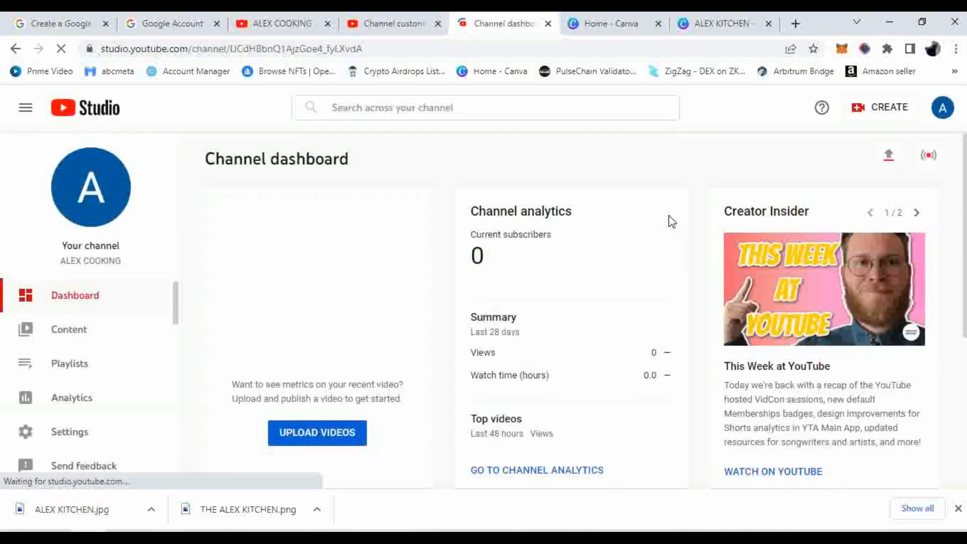
Dismiss the Dark theme announcement and reload the Studio dashboard
click(930, 238)
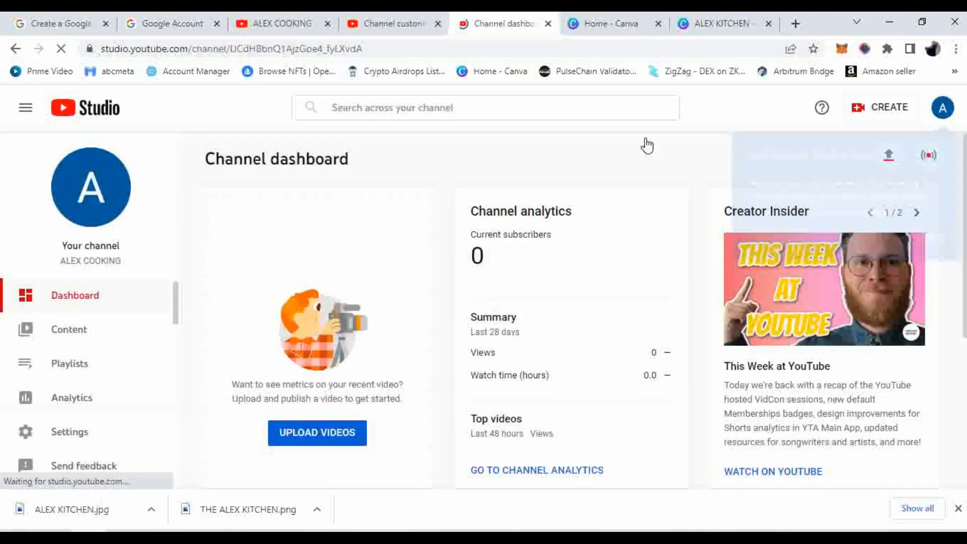
click(942, 109)
click(61, 49)
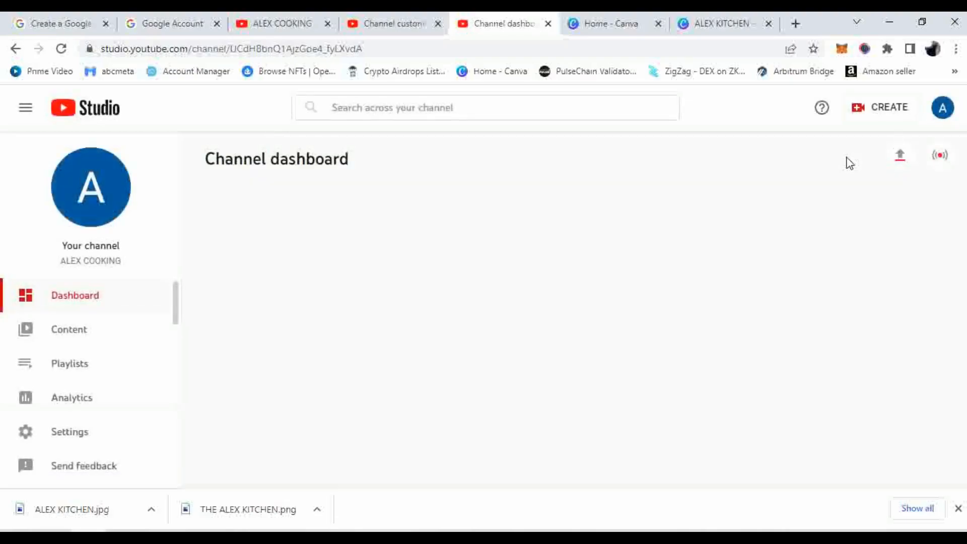
click(942, 111)
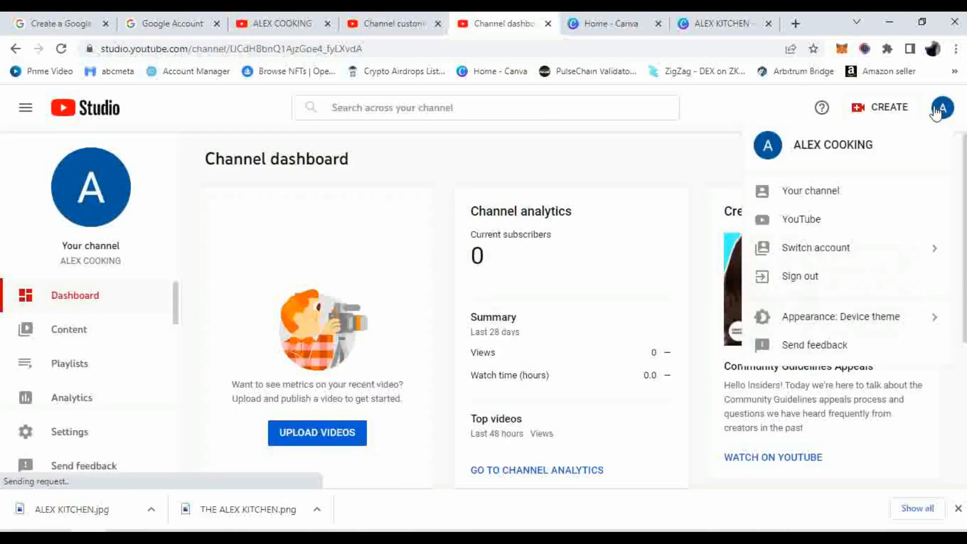
click(942, 110)
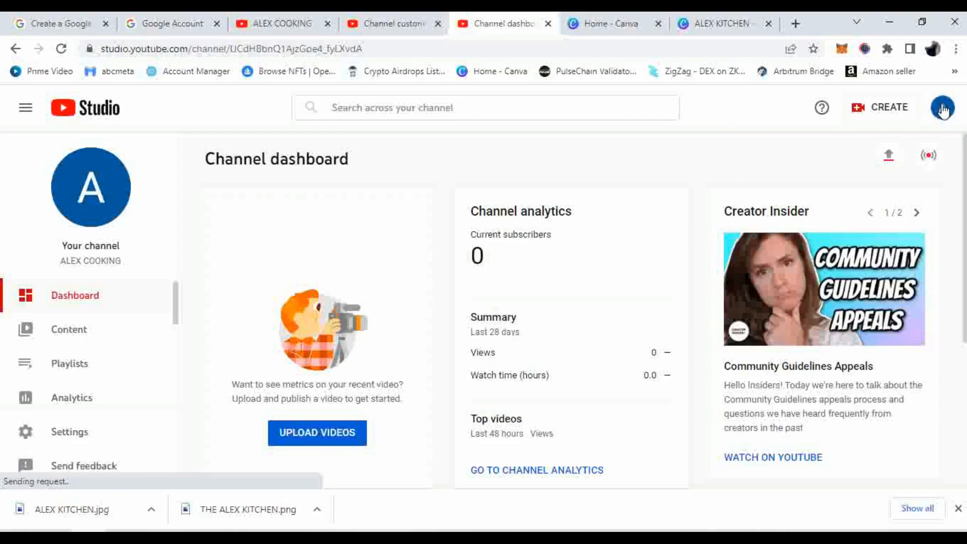
Visit the public channel page via the account menu, then go back to YouTube Studio
click(943, 110)
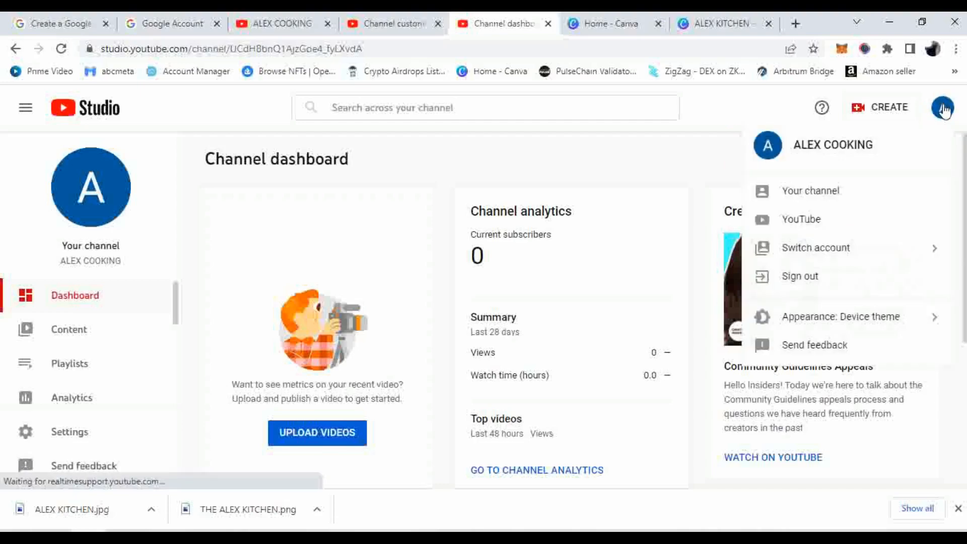
click(797, 196)
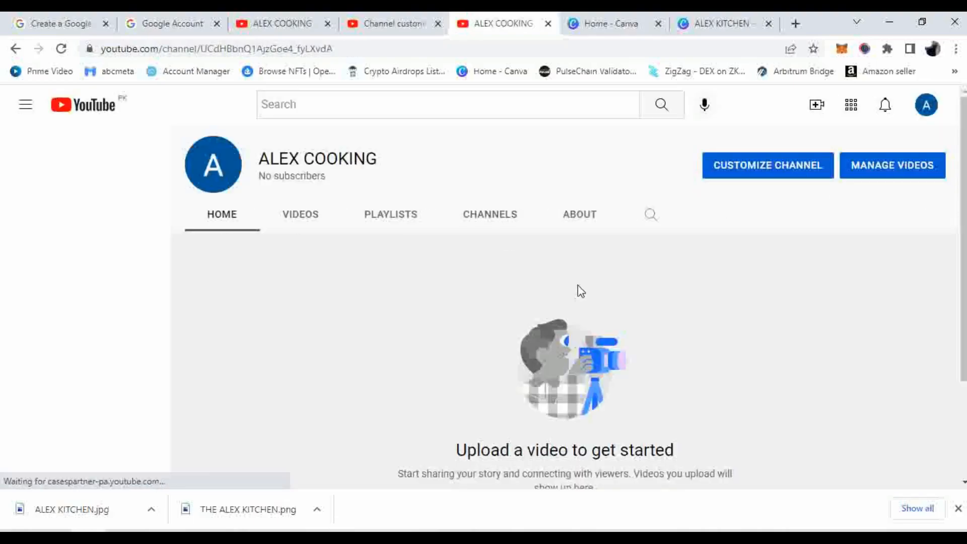
click(925, 108)
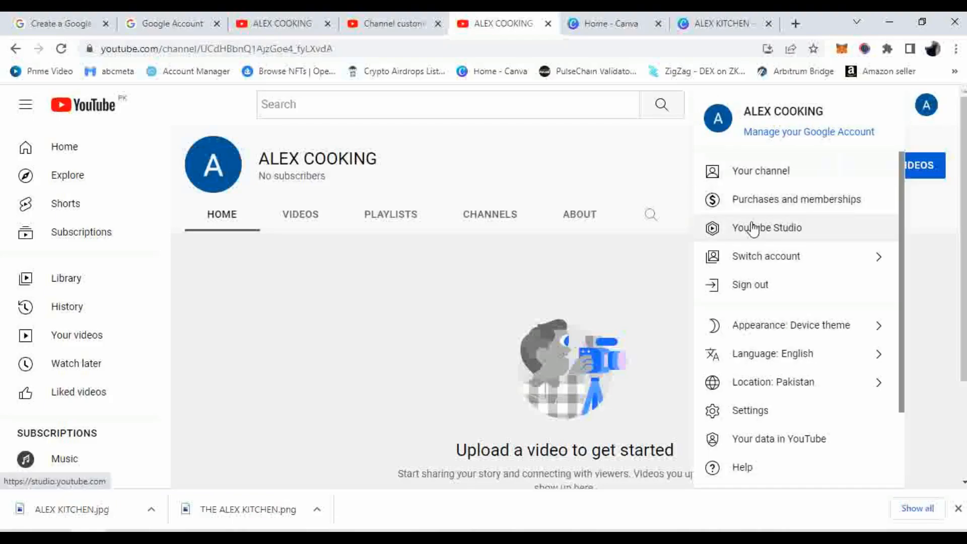
click(767, 231)
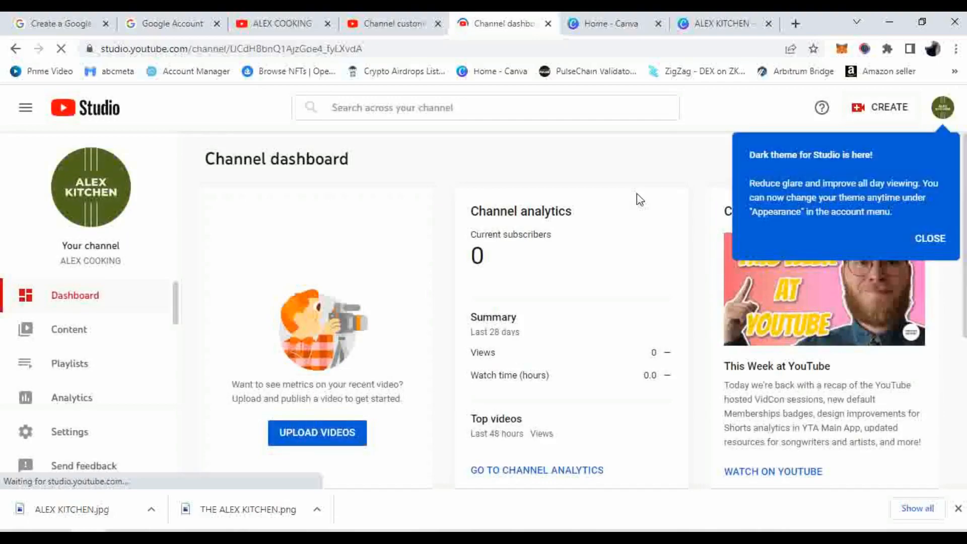
Dismiss the Dark theme popup, check the banner on the channel page, and return to Studio
click(939, 240)
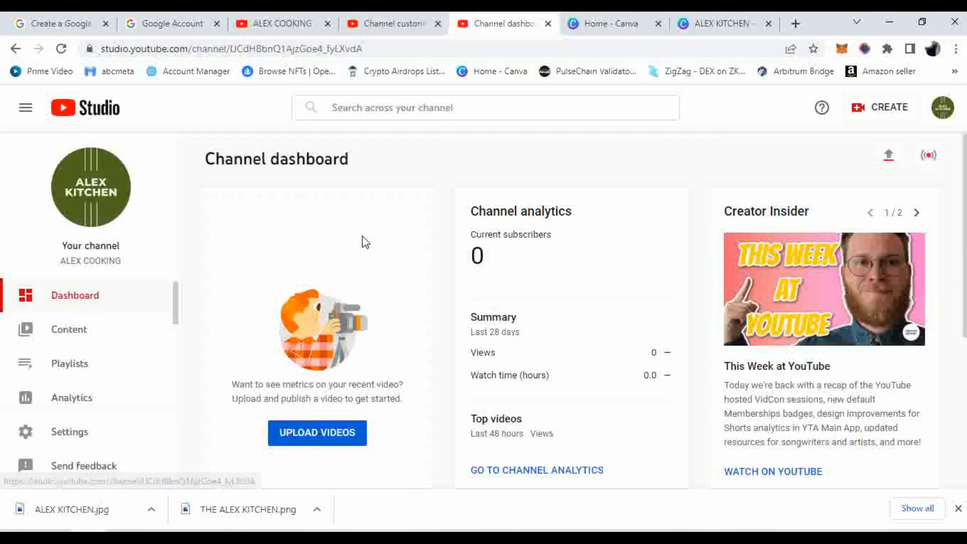
click(942, 106)
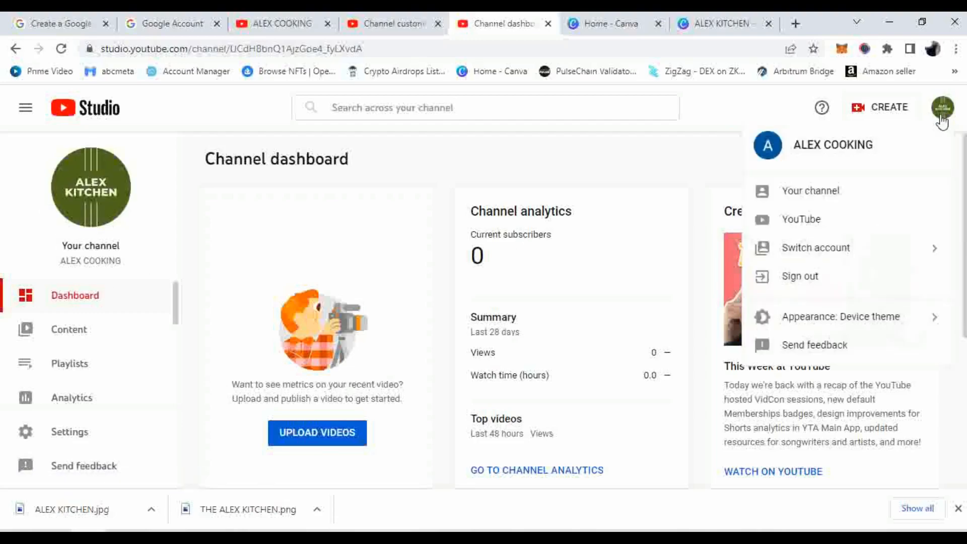
click(831, 198)
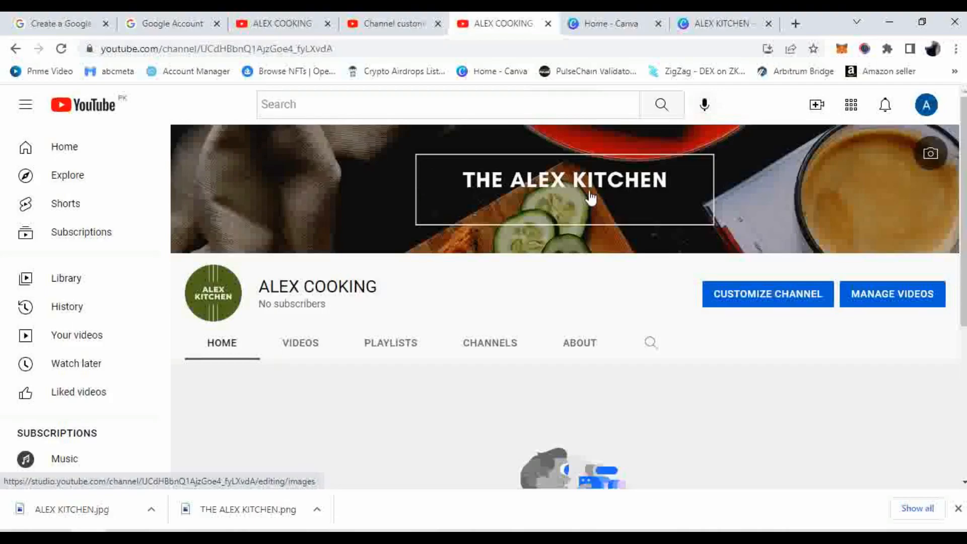
click(926, 108)
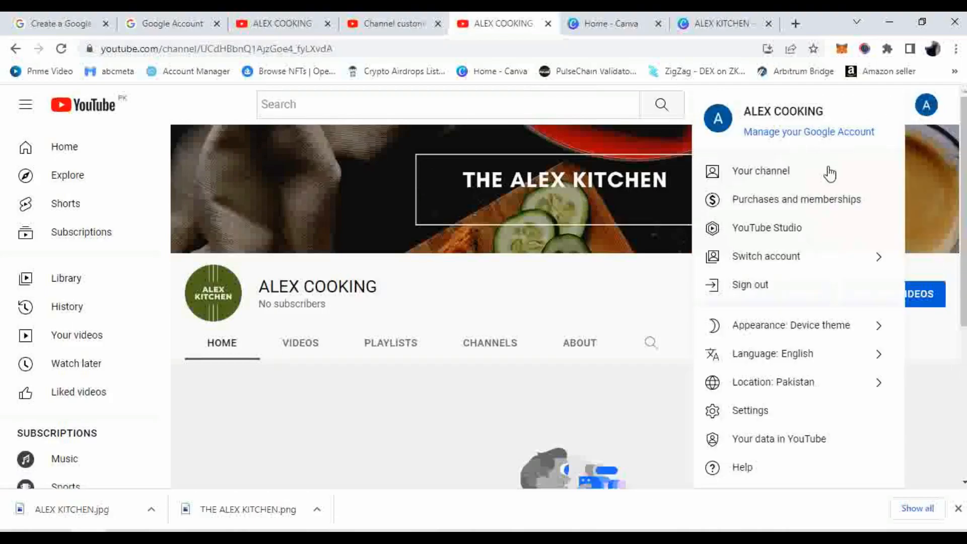
click(803, 232)
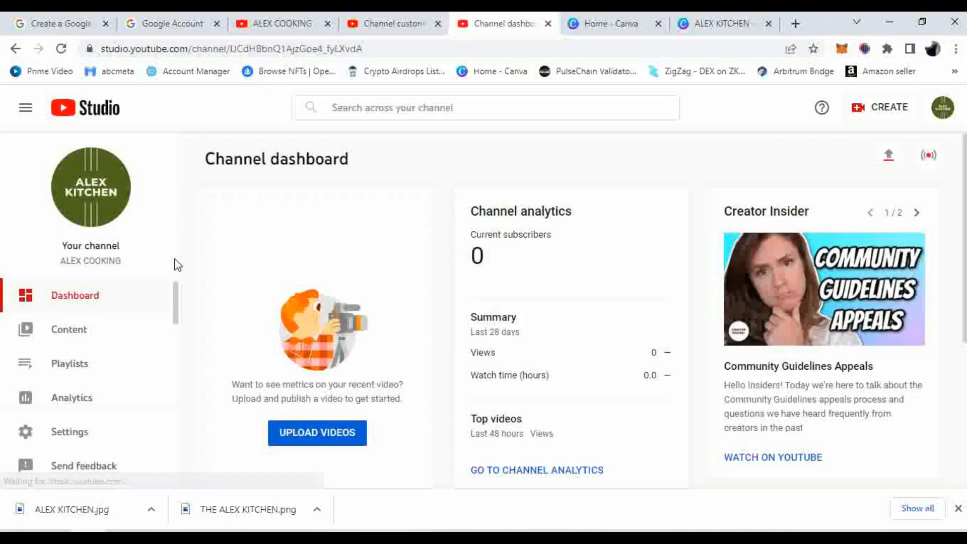
Open the channel's Content page and dismiss the customization tip
click(71, 333)
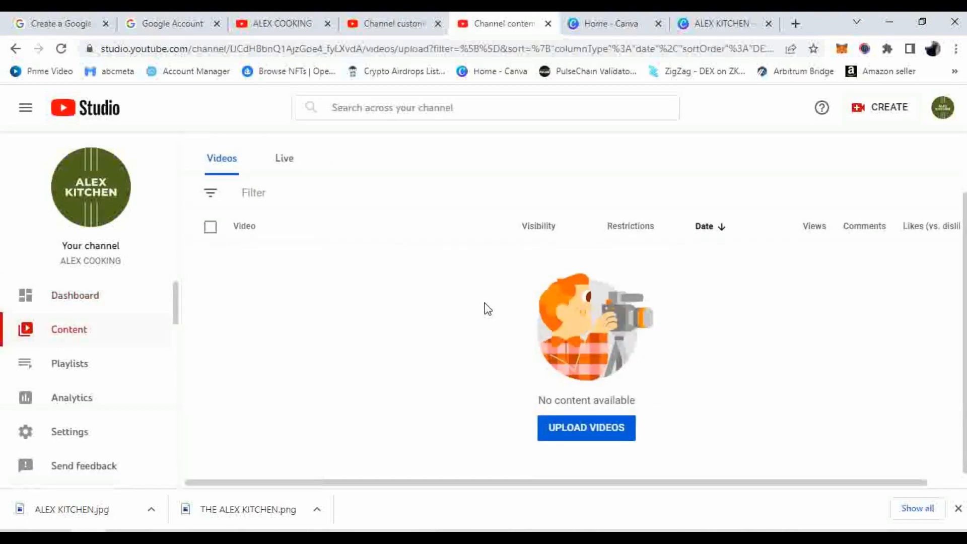
scroll(484, 303, down, 1)
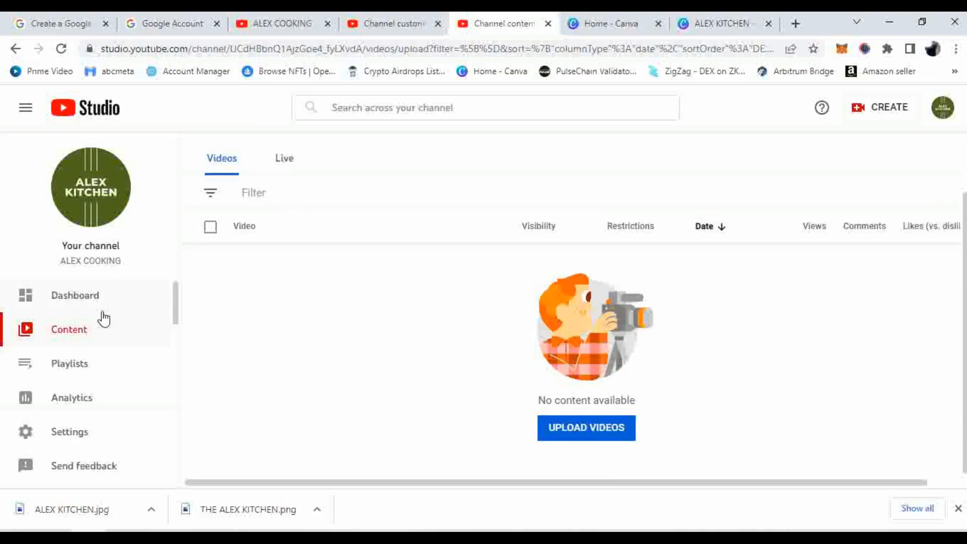
scroll(103, 319, down, 3)
scroll(106, 319, down, 2)
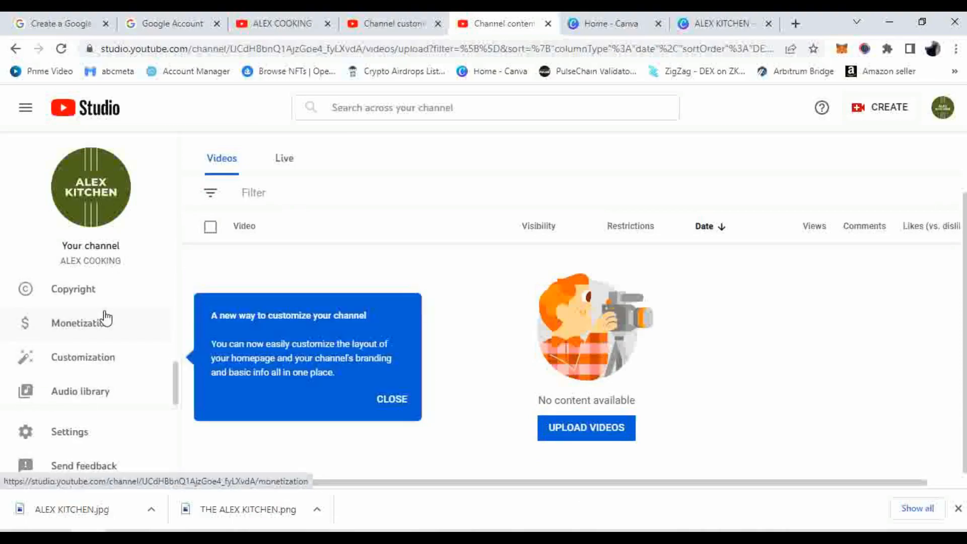
click(396, 402)
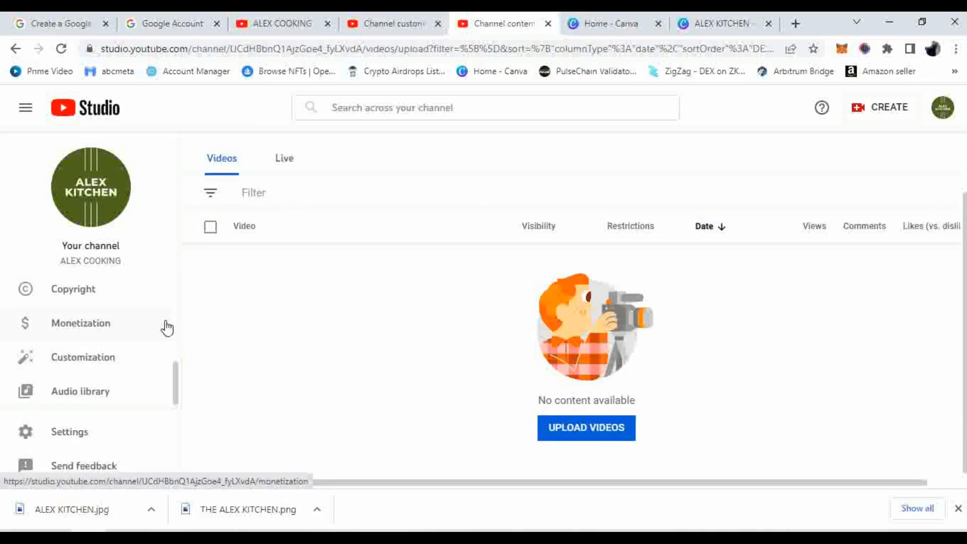
On Monetization, highlight the 1,000 subscribers, 4,000 watch hours and Community Guidelines strikes criteria
click(79, 323)
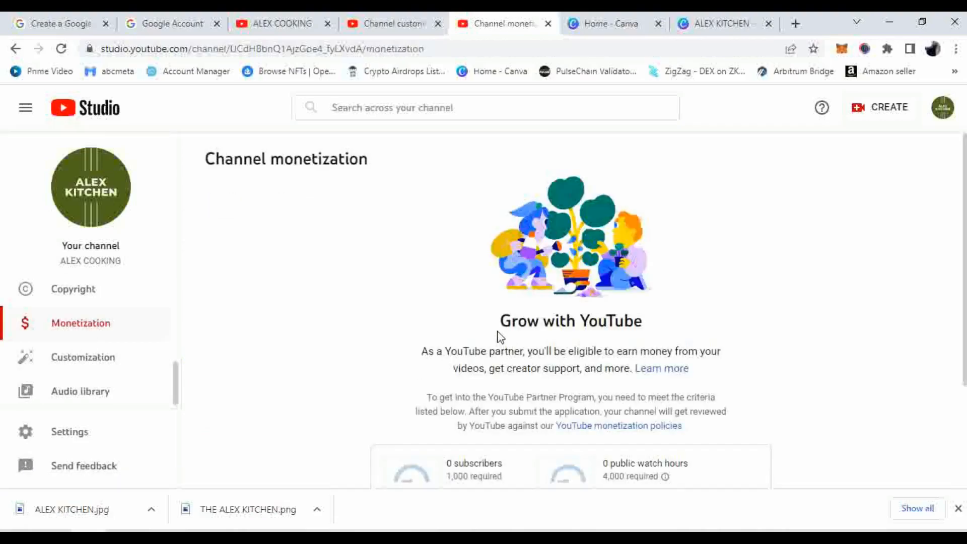
scroll(499, 333, down, 3)
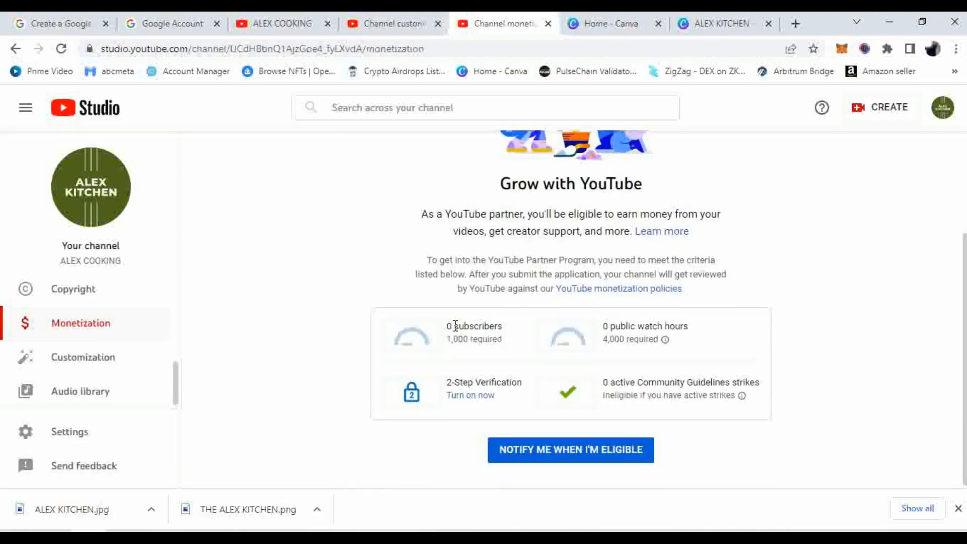
drag(446, 327, 504, 347)
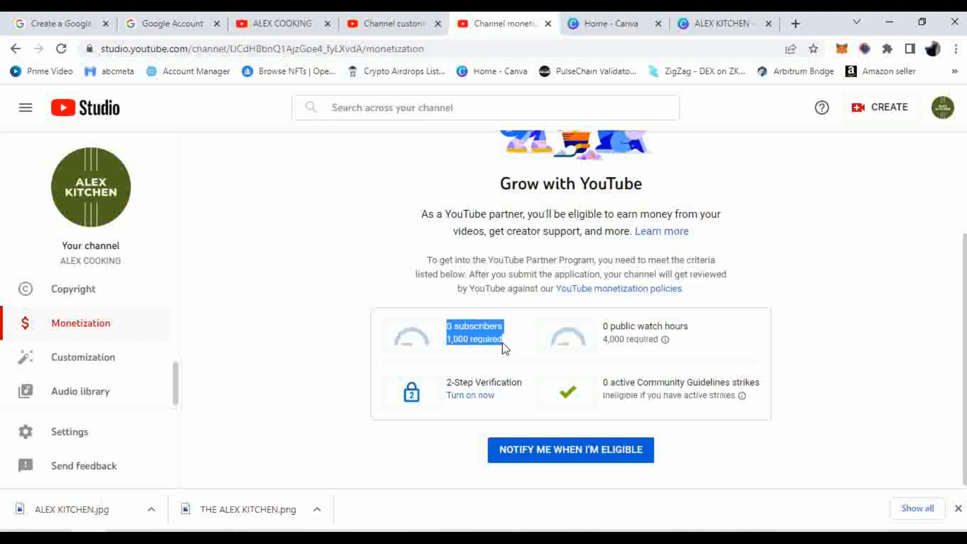
drag(603, 327, 650, 339)
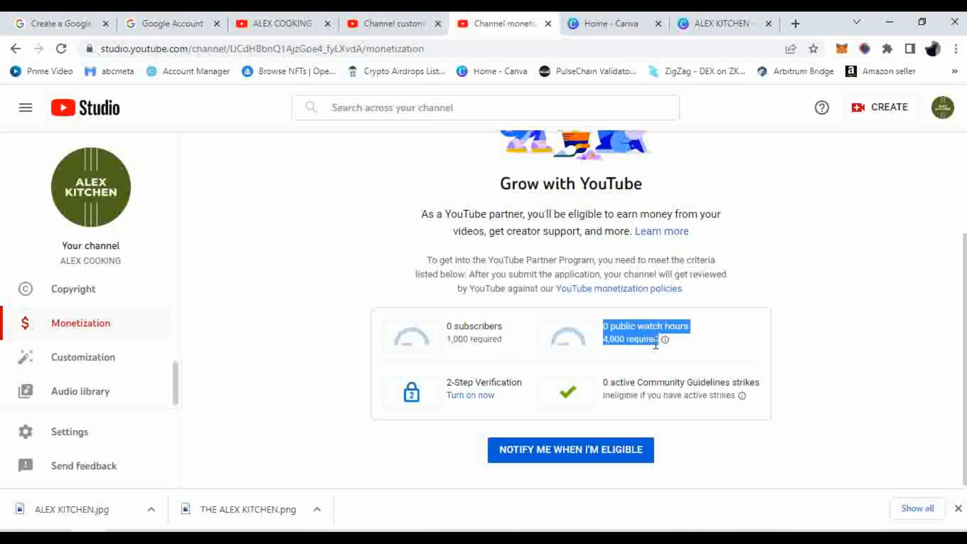
drag(606, 380, 759, 401)
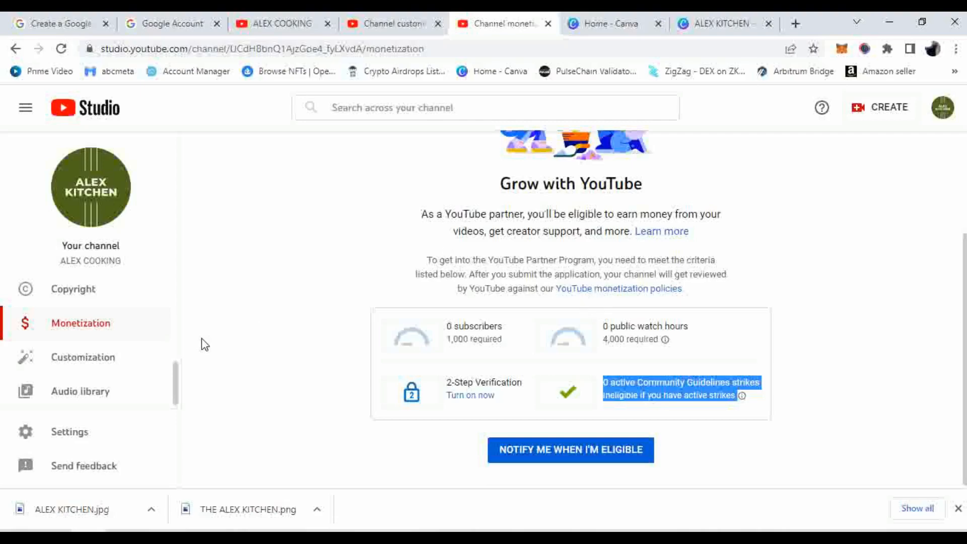
Return to the Content page, whose Videos tab shows no content yet
scroll(202, 344, up, 3)
scroll(177, 340, up, 4)
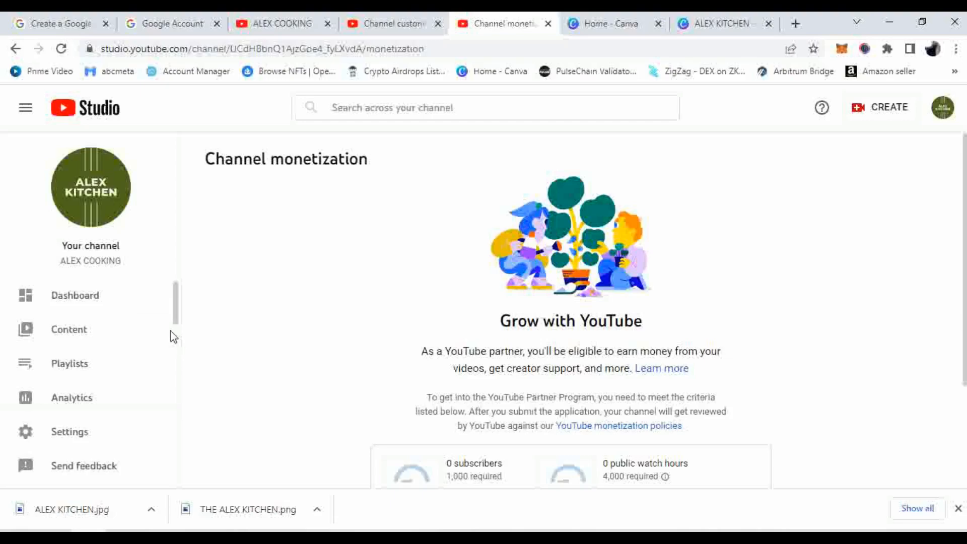
click(85, 335)
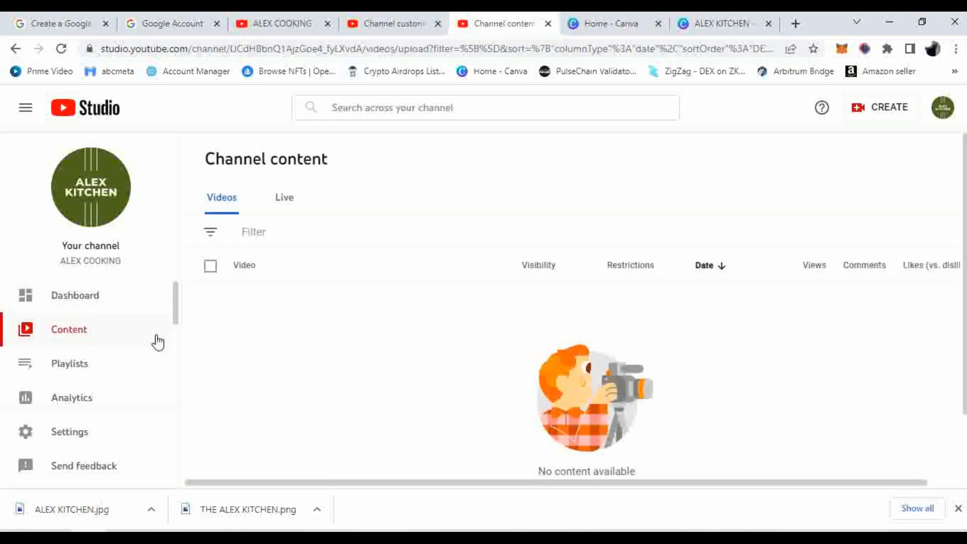
scroll(148, 337, down, 3)
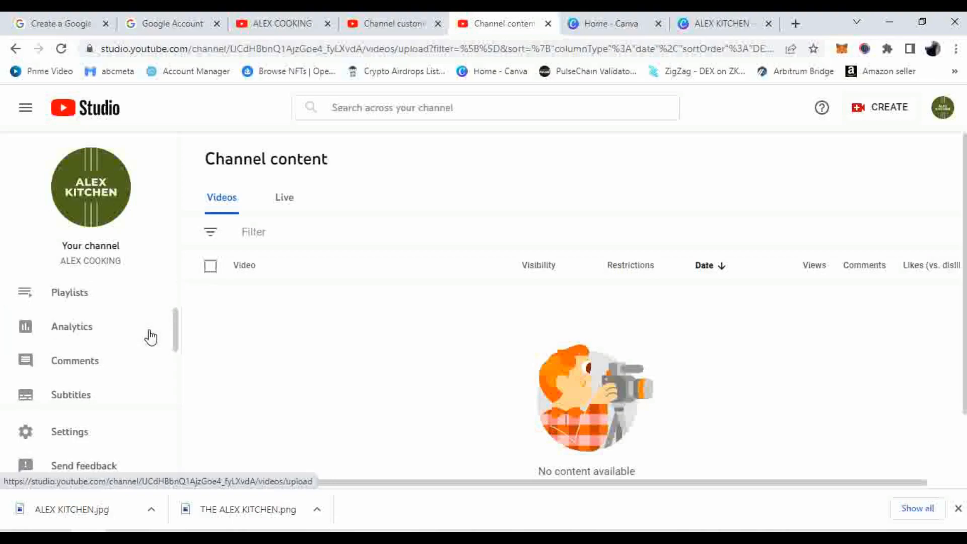
scroll(150, 337, down, 2)
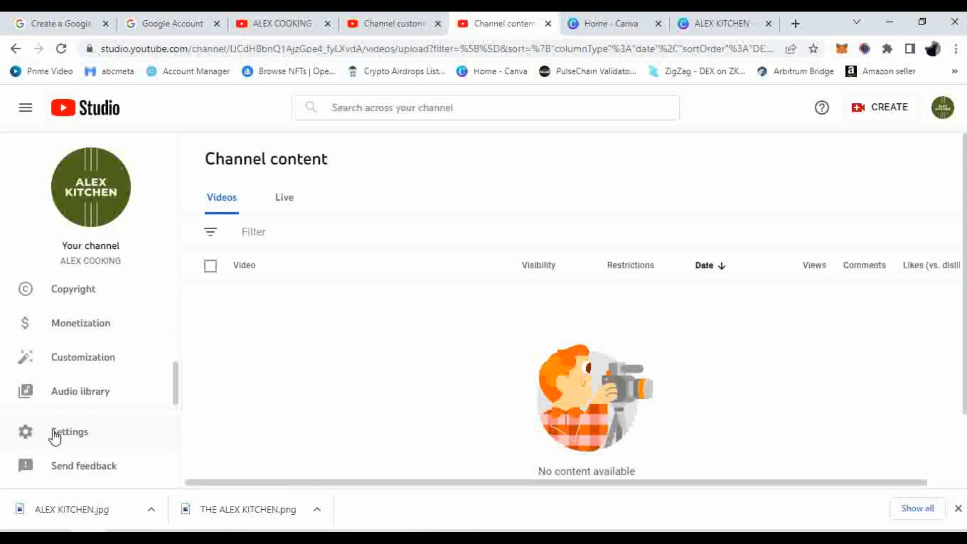
Open Studio settings, keep the currency at US Dollar, and show the Channel basic info
click(73, 440)
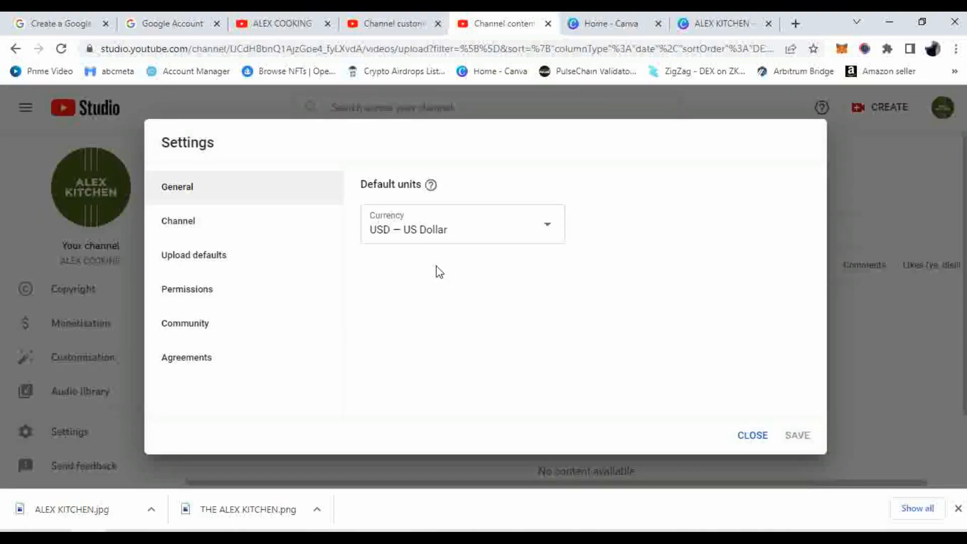
click(504, 233)
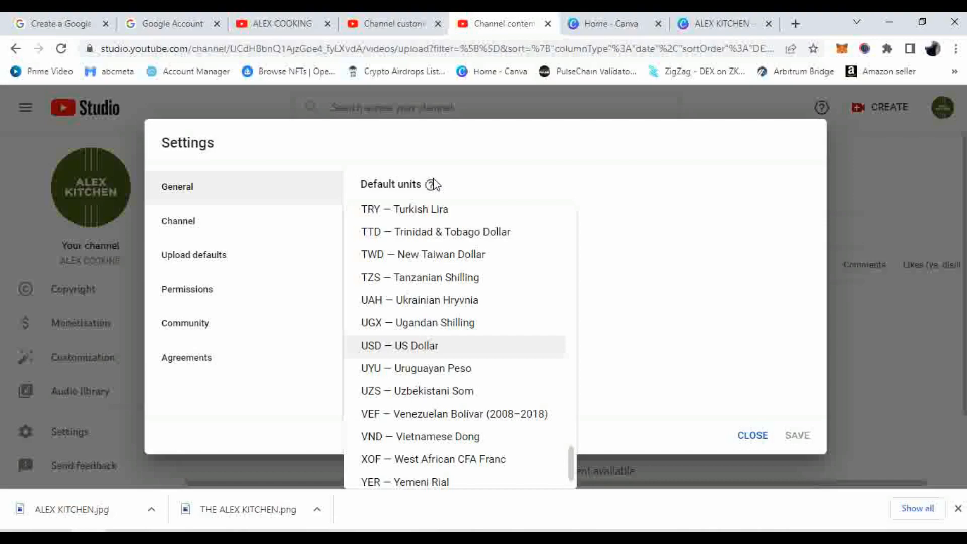
scroll(486, 292, down, 2)
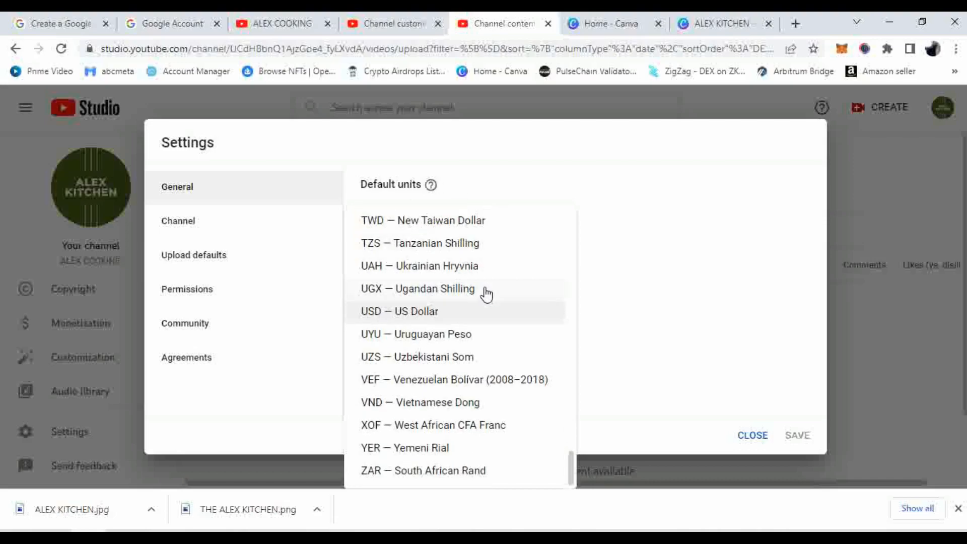
scroll(485, 291, up, 15)
scroll(486, 291, up, 20)
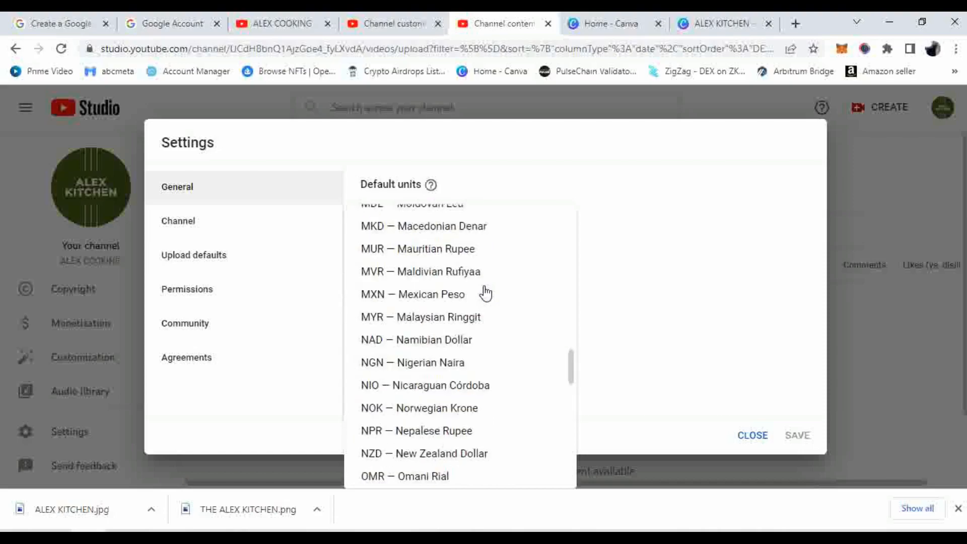
scroll(485, 288, up, 5)
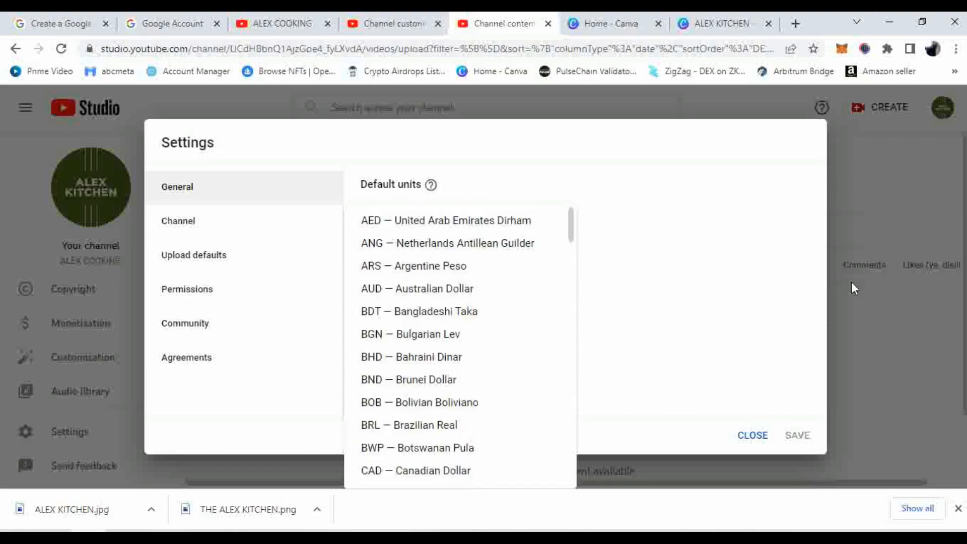
click(658, 210)
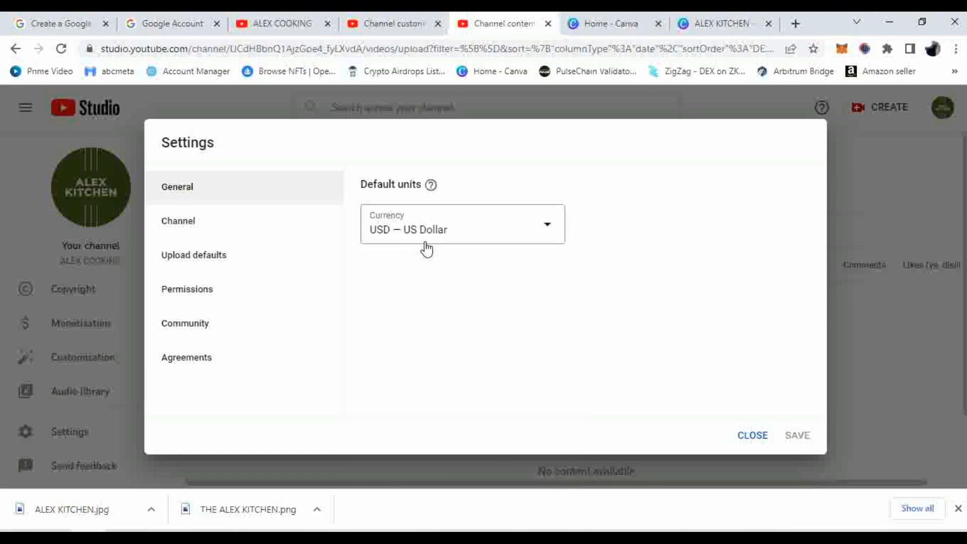
click(192, 223)
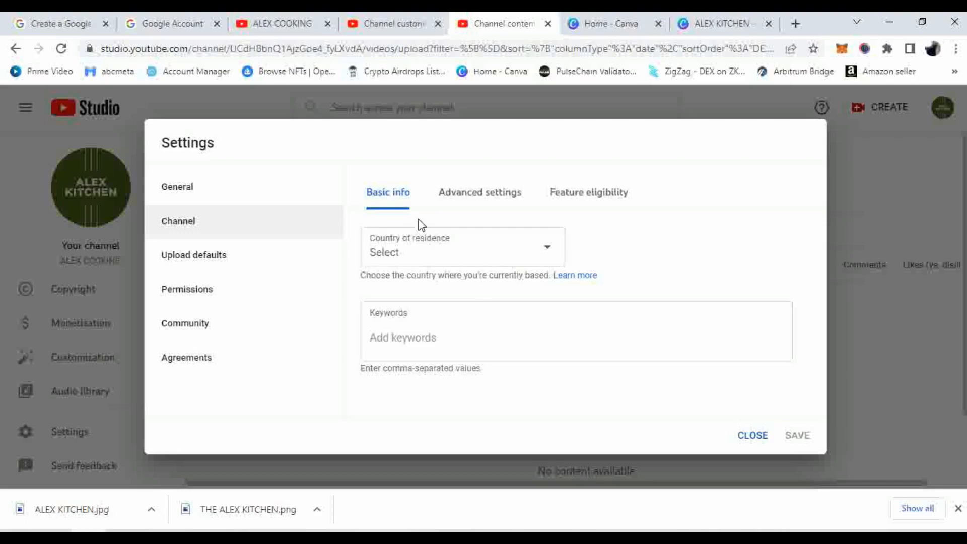
Set the channel's country of residence to India
click(511, 262)
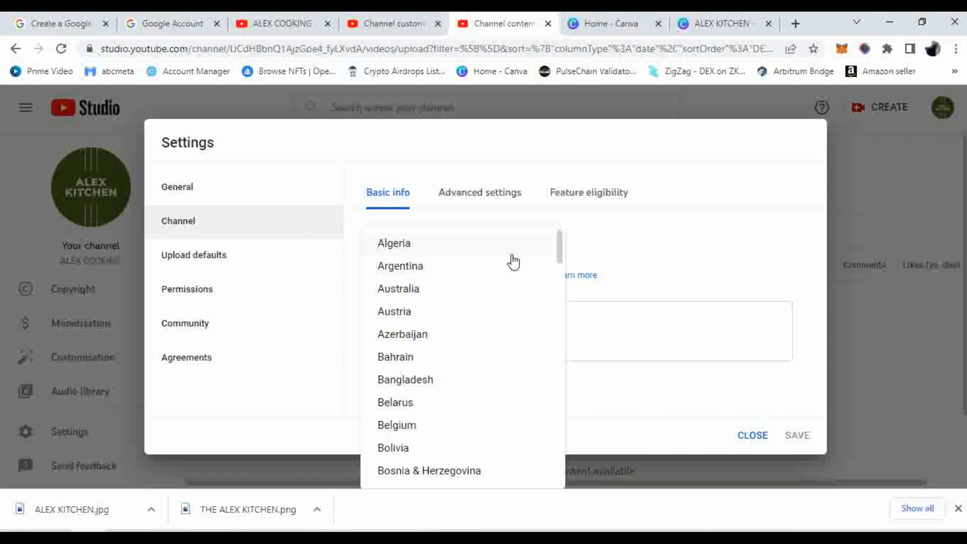
scroll(513, 261, down, 8)
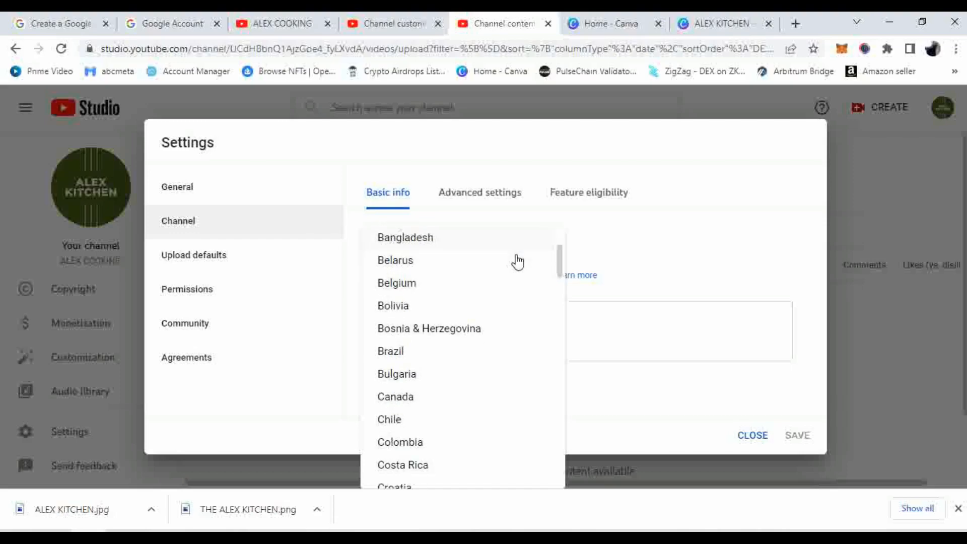
scroll(517, 268, down, 2)
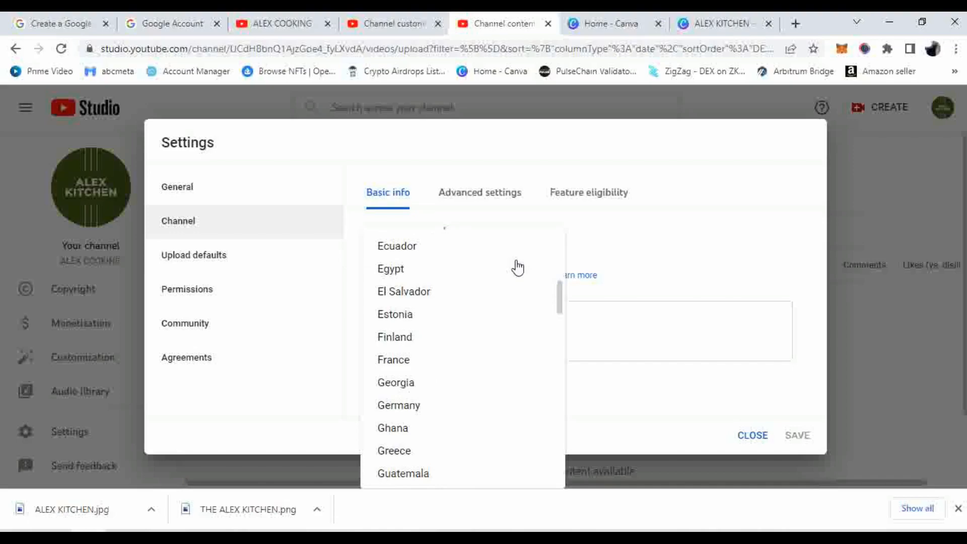
scroll(514, 267, down, 5)
scroll(513, 267, up, 2)
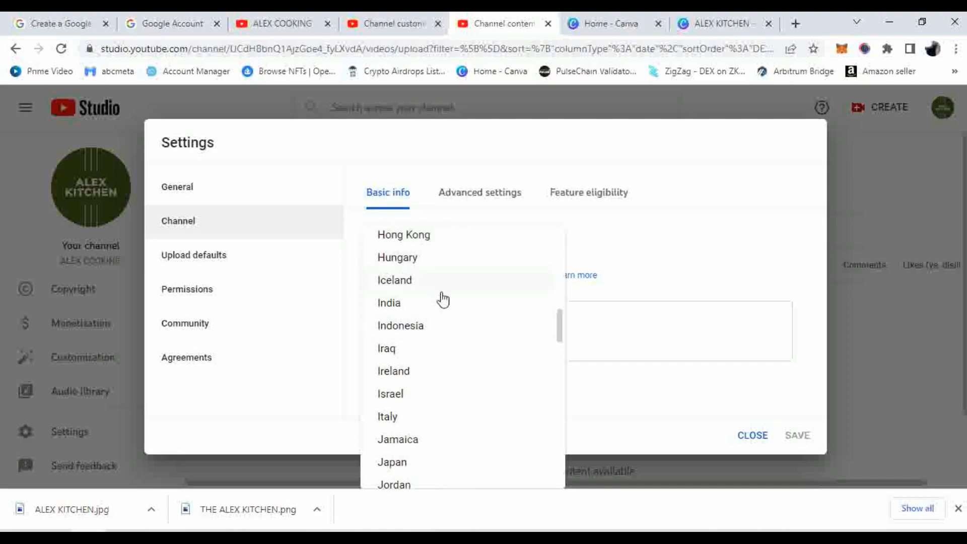
click(400, 304)
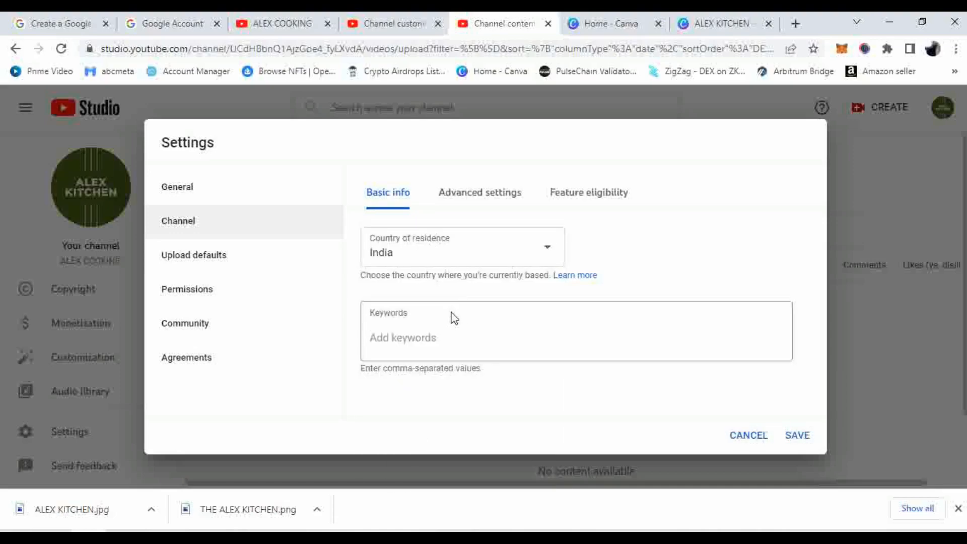
Add the channel keywords COOKING and cooking
click(449, 339)
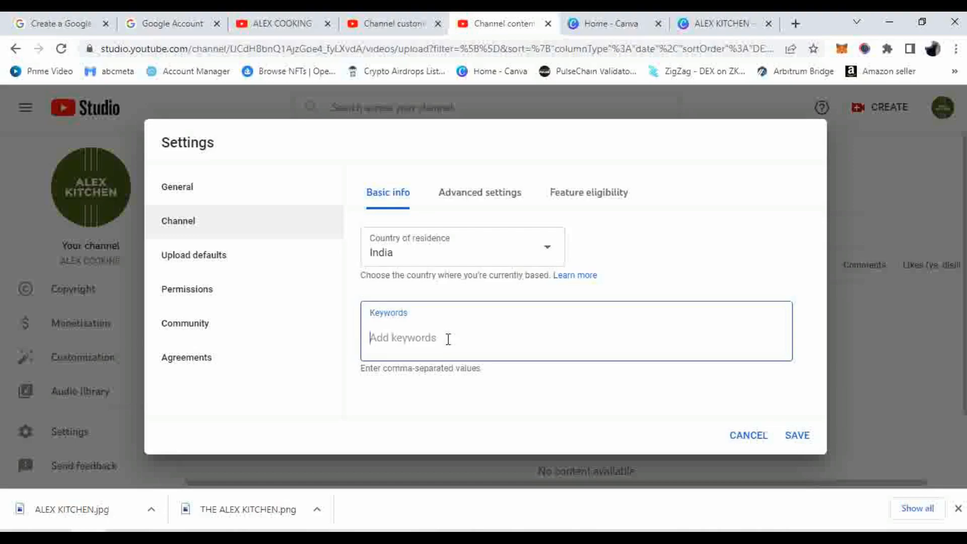
text(CooKING)
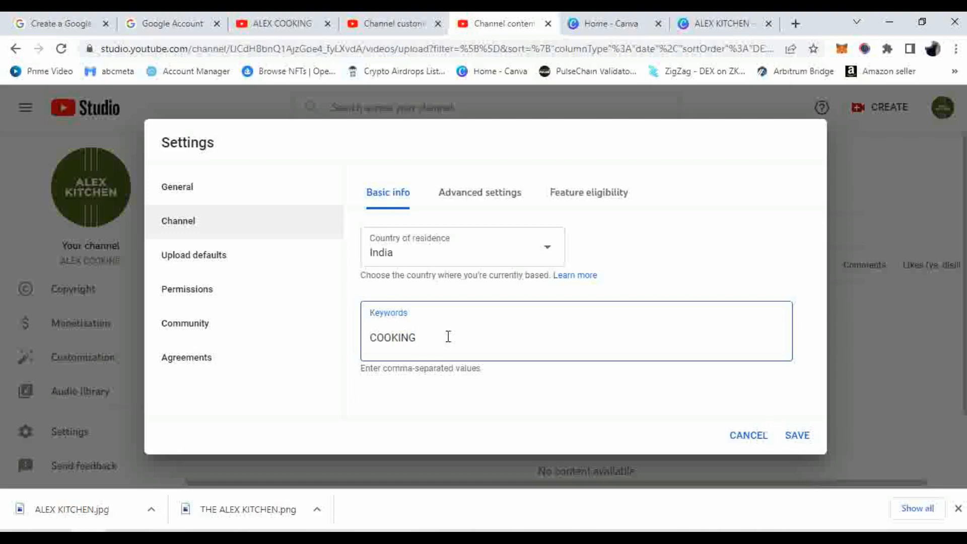
text(,)
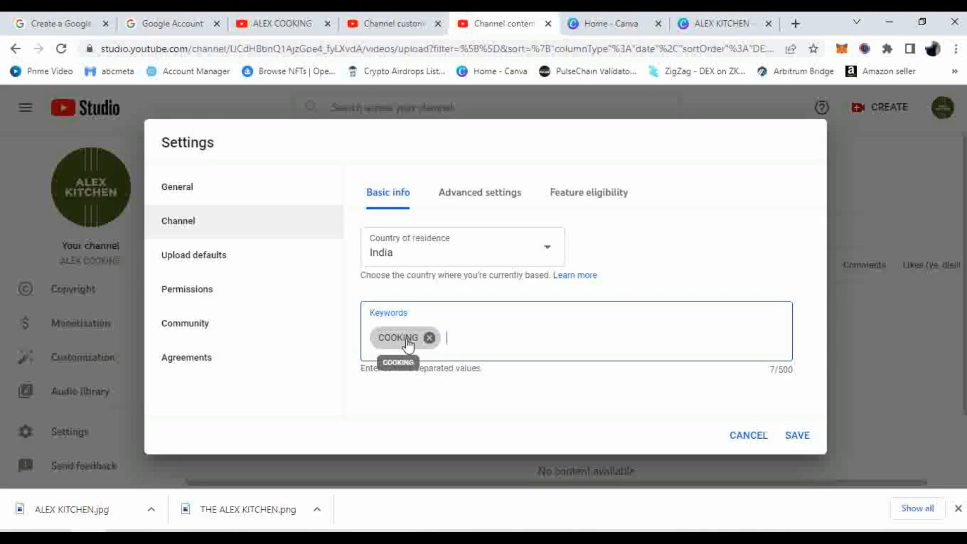
text(cooking)
key(Return)
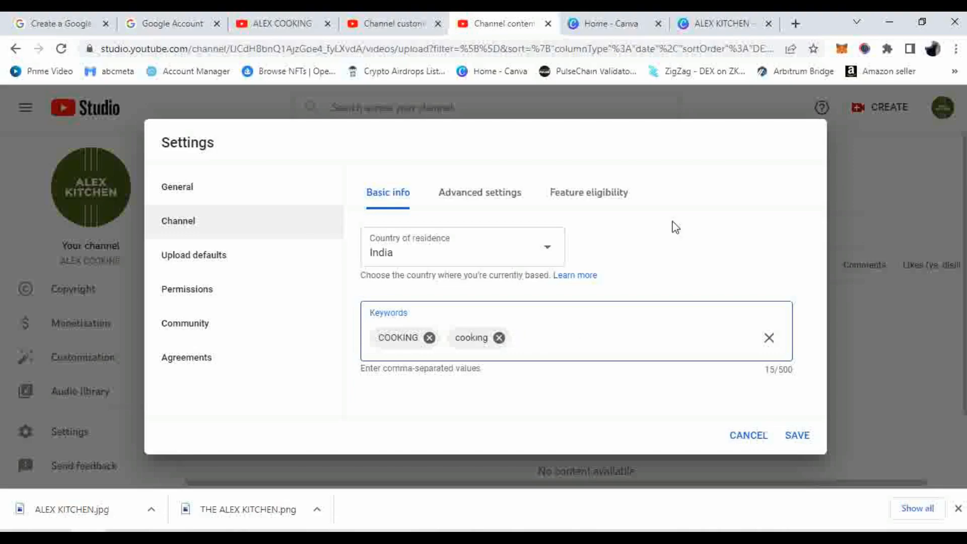
click(796, 24)
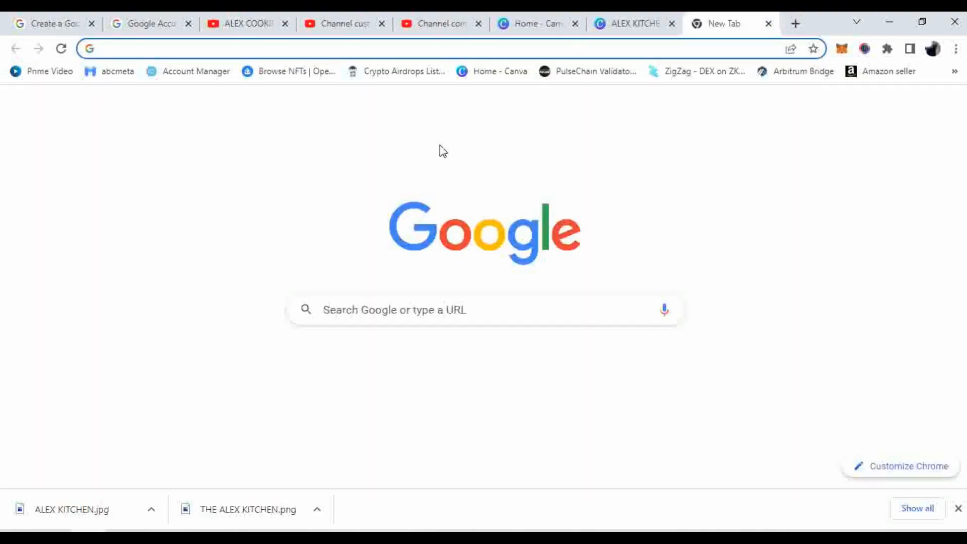
Search Google for 'cookng' to get cooking keyword ideas, then return toward the Studio tab
click(368, 311)
text(c)
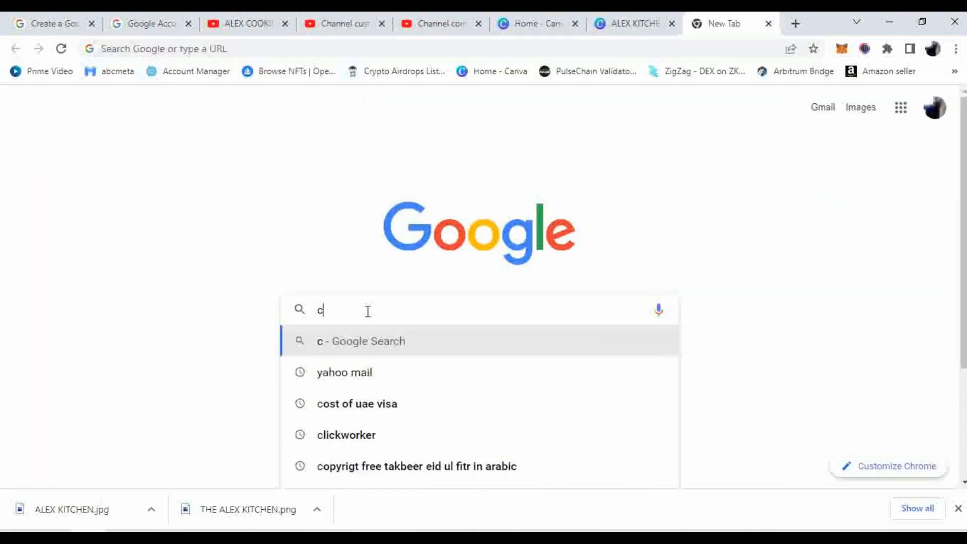
text(oo)
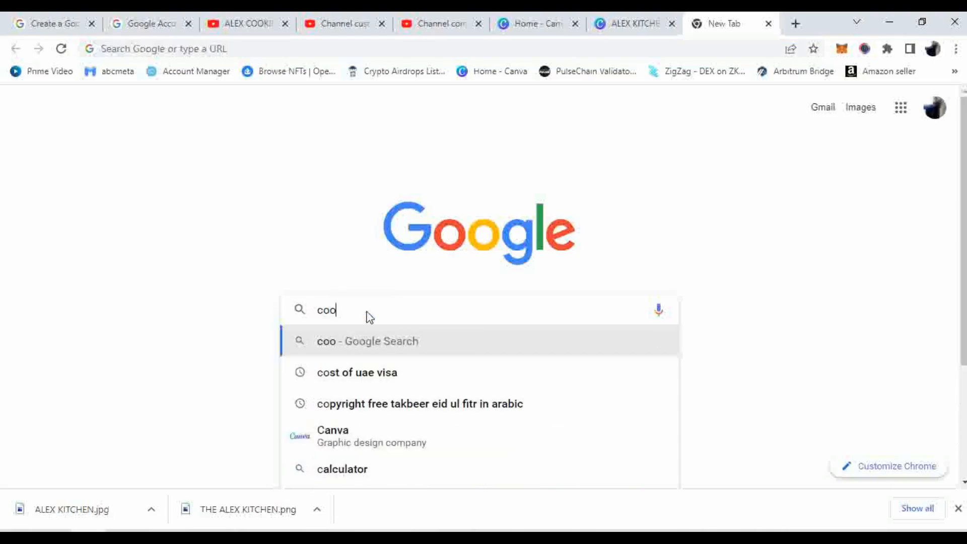
text(kng)
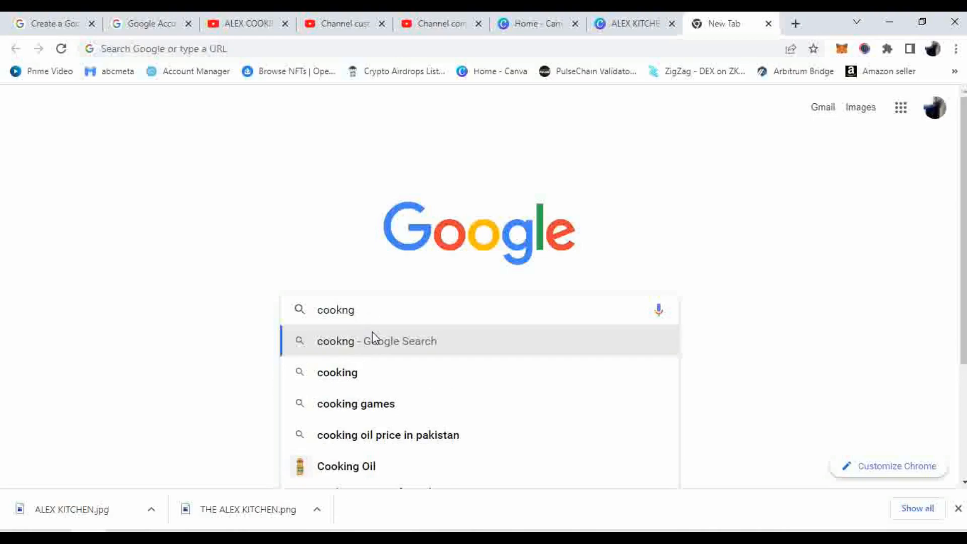
scroll(375, 330, down, 1)
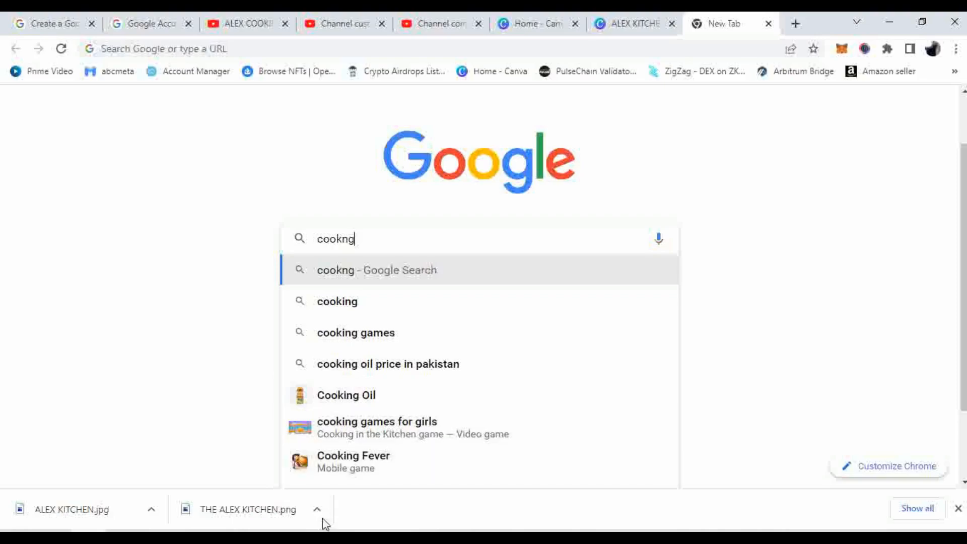
click(614, 26)
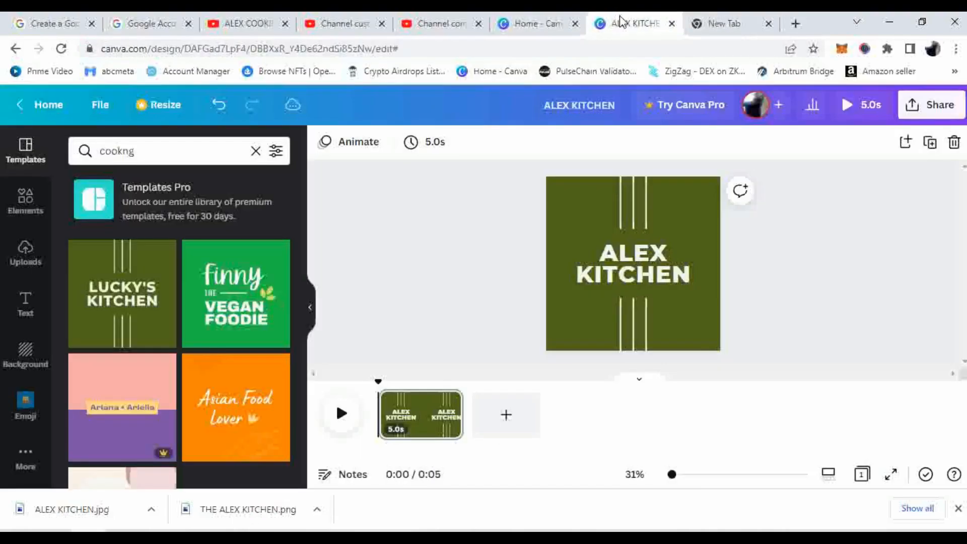
click(542, 16)
Add the keywords cooking fever and cooking games, correcting the misspelt 'cookng'
click(448, 13)
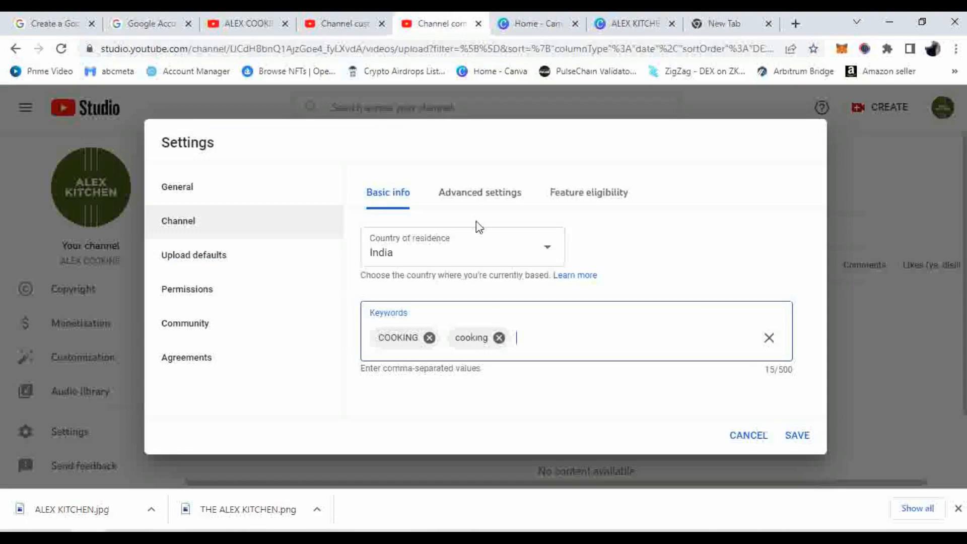
text(cooking fever,cook)
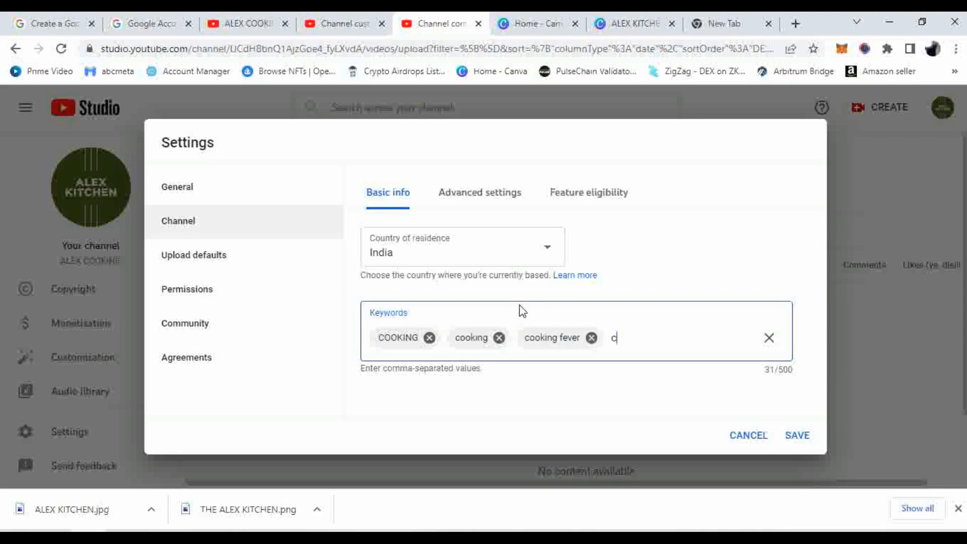
text(ng)
click(633, 338)
text(ii)
click(667, 338)
text(games,)
key(Return)
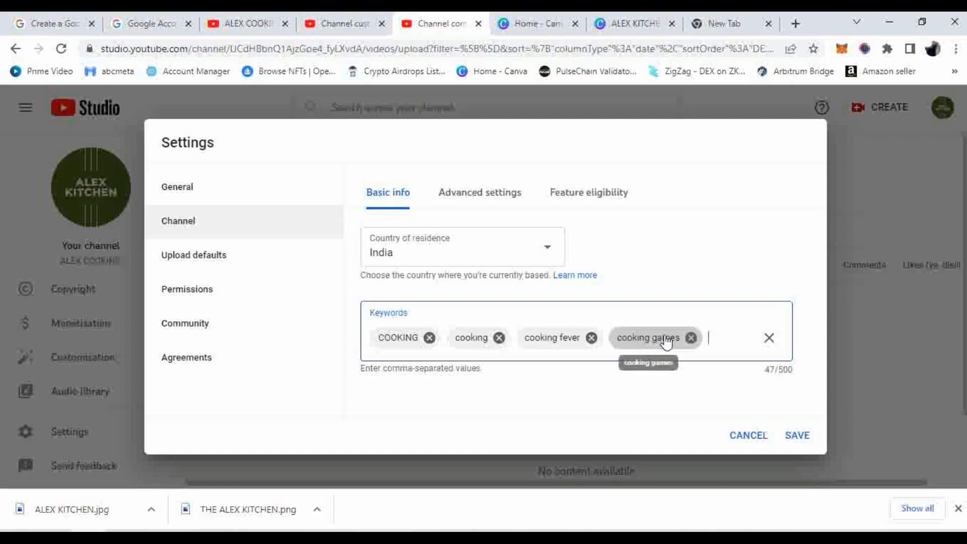
Add the keywords cooking oil and cooking for girls
text(cooking)
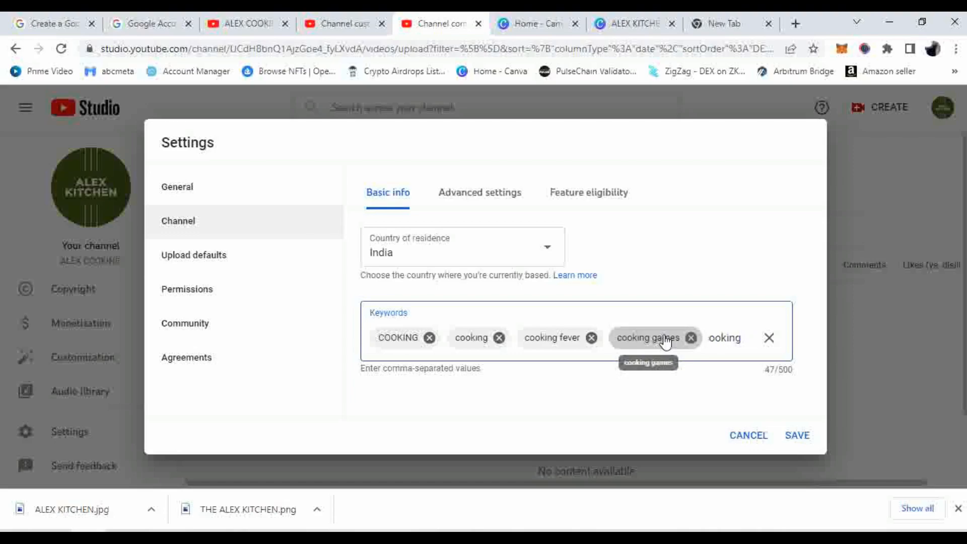
text( oil)
key(Return)
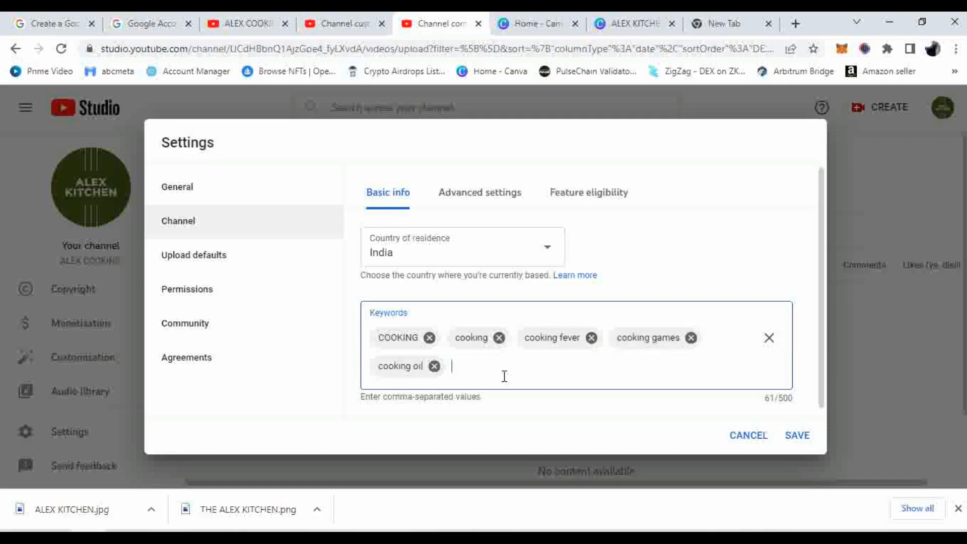
text(cooking for girls)
key(Return)
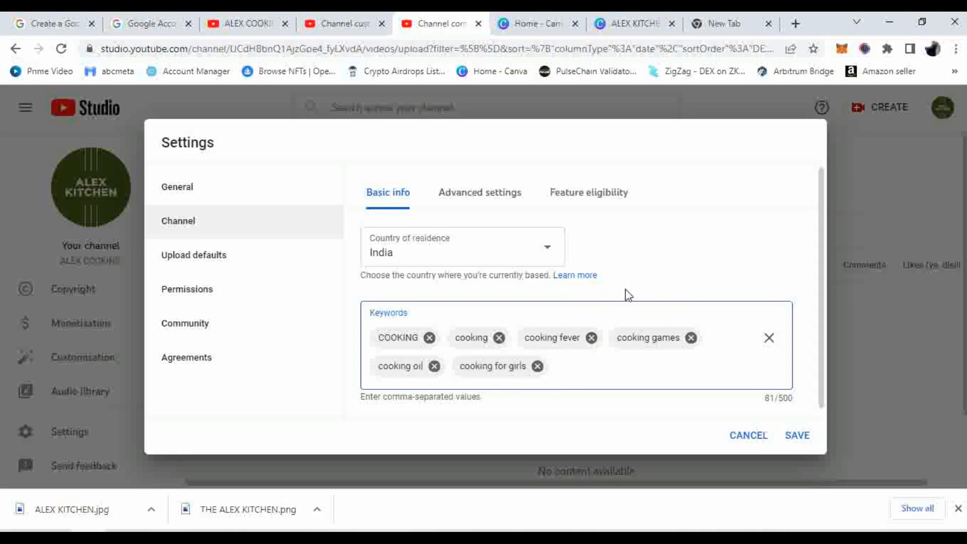
scroll(622, 283, down, 1)
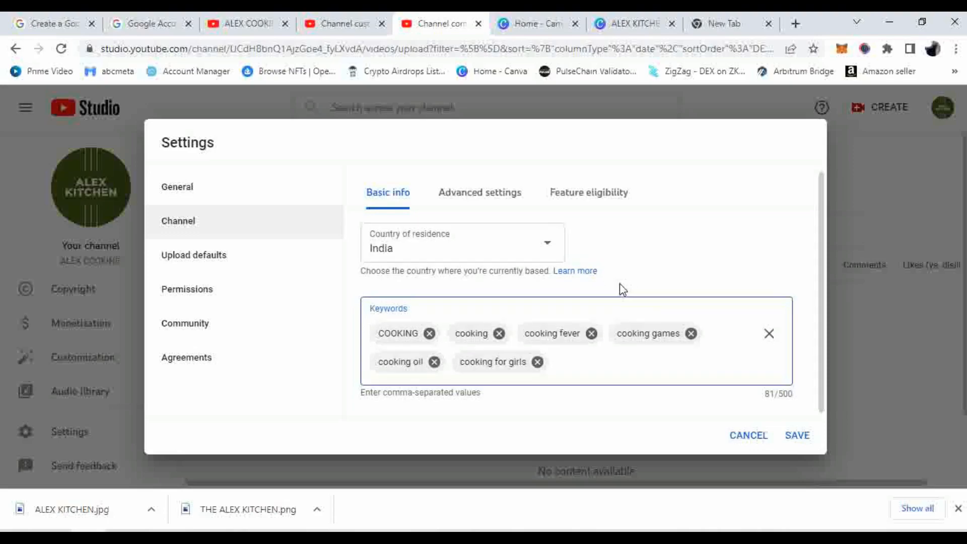
Show the channel's Advanced settings and review the audience options
click(493, 198)
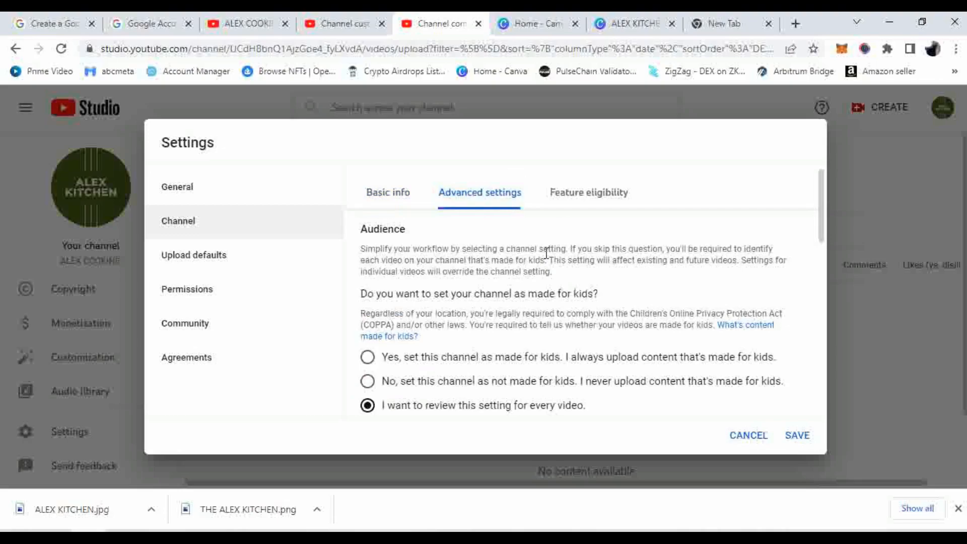
scroll(548, 254, down, 5)
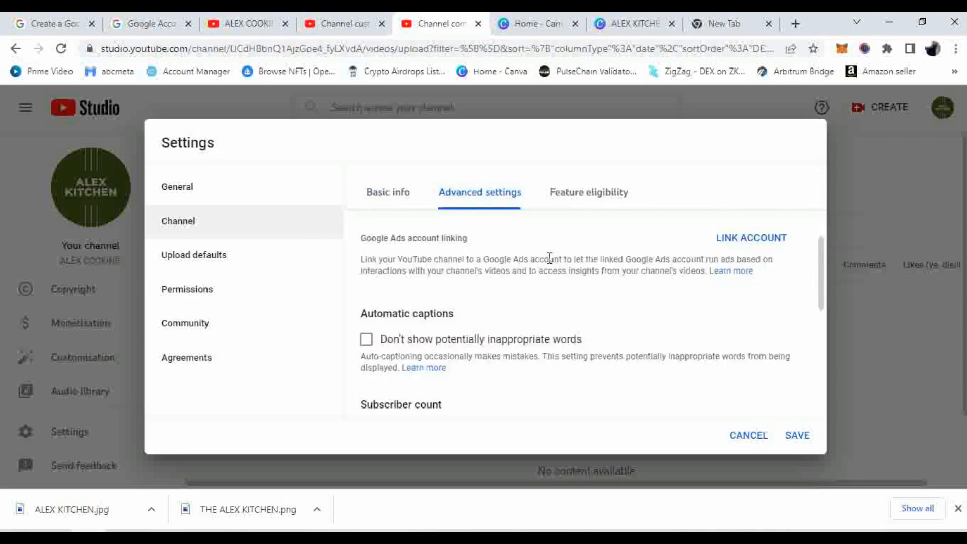
scroll(550, 257, down, 6)
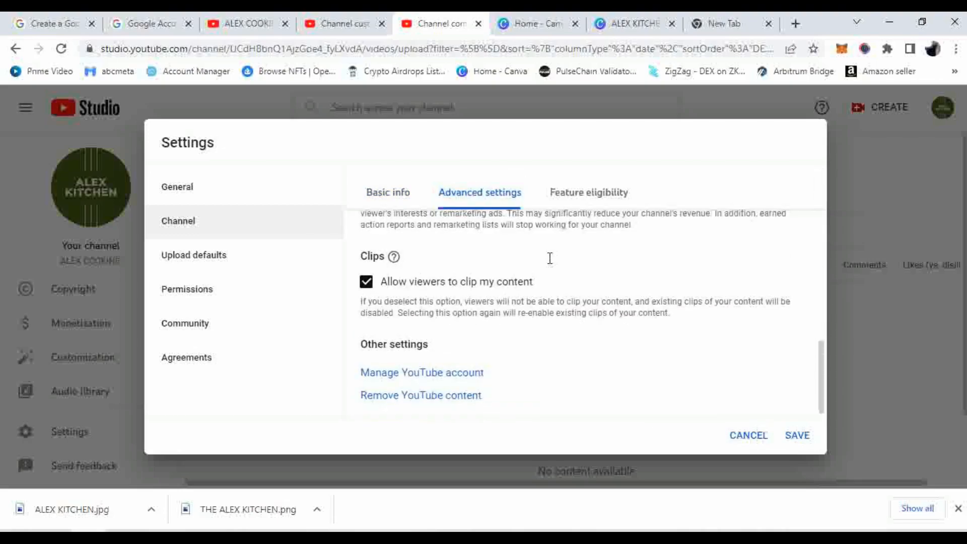
scroll(548, 275, up, 10)
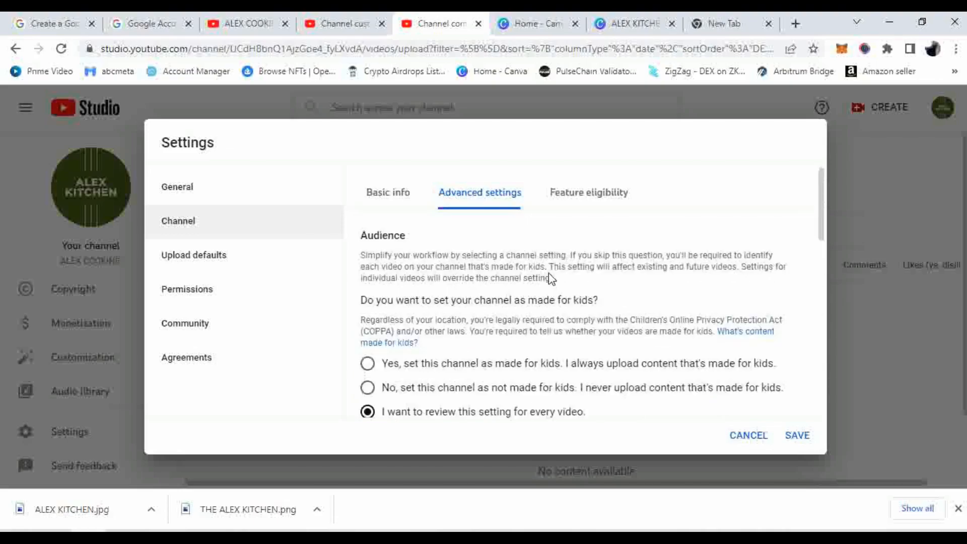
scroll(464, 266, down, 3)
scroll(459, 281, up, 2)
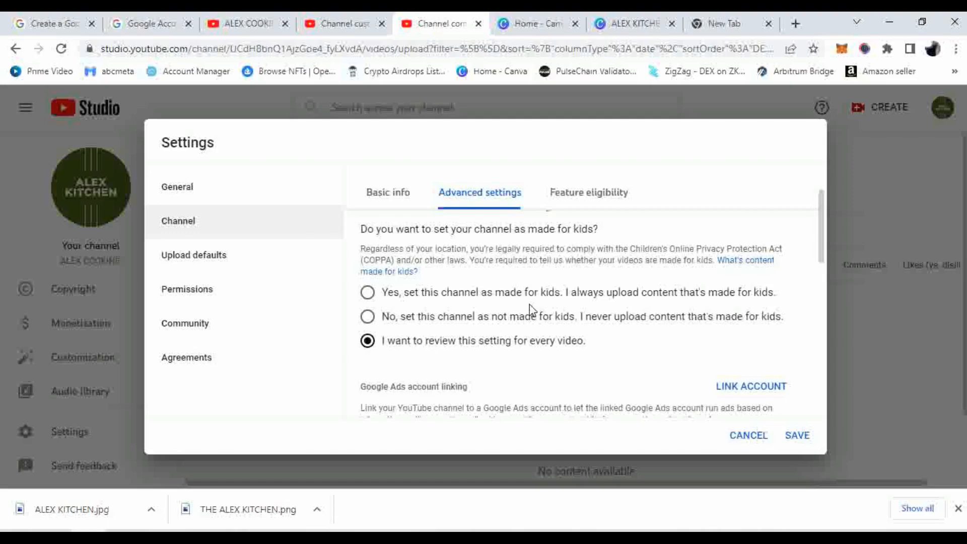
Set the audience to 'I want to review this setting for every video'
click(520, 322)
click(599, 297)
scroll(598, 298, down, 3)
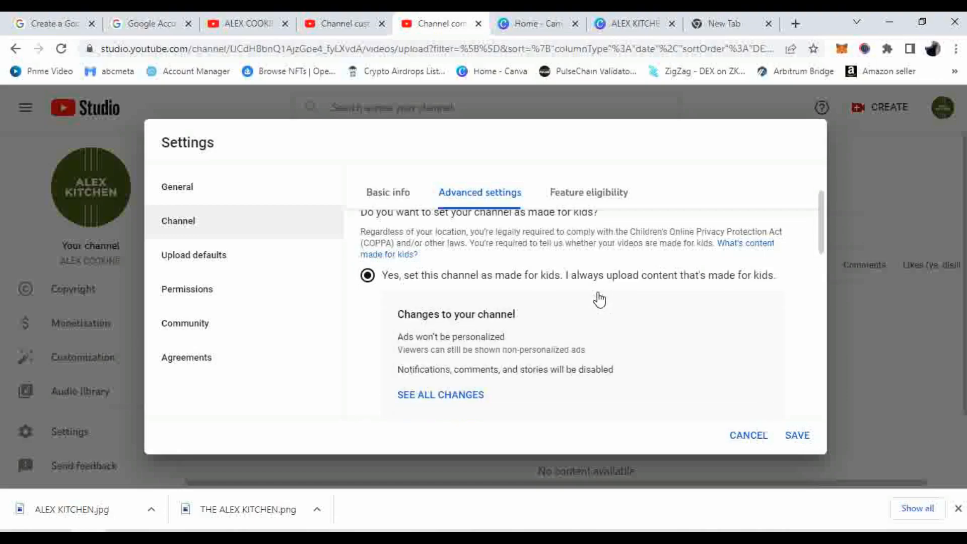
click(542, 311)
scroll(541, 313, down, 5)
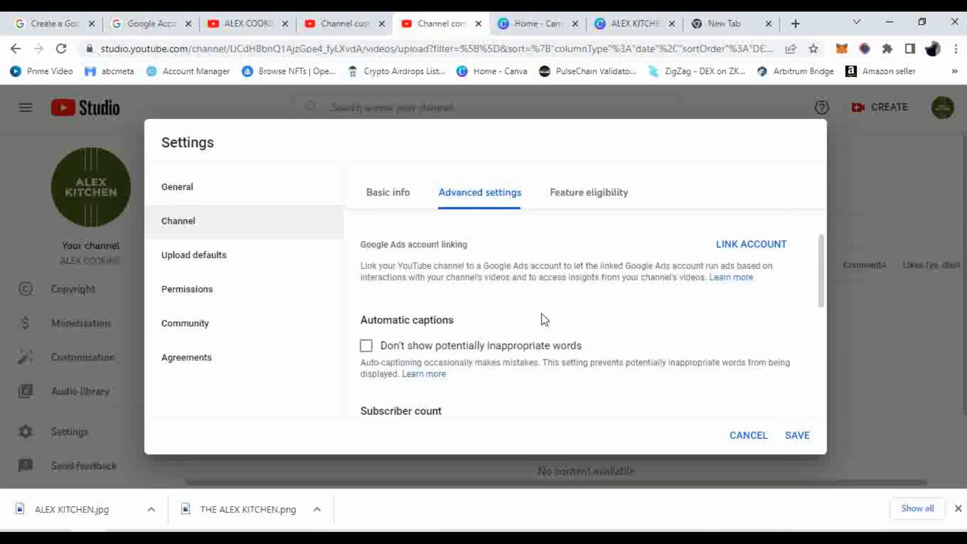
scroll(542, 317, up, 4)
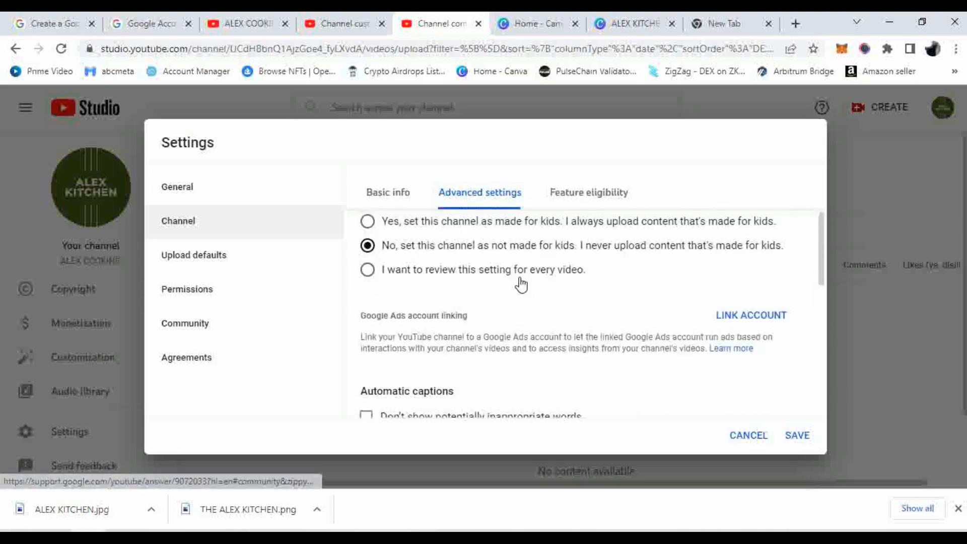
scroll(524, 282, up, 3)
scroll(523, 297, down, 3)
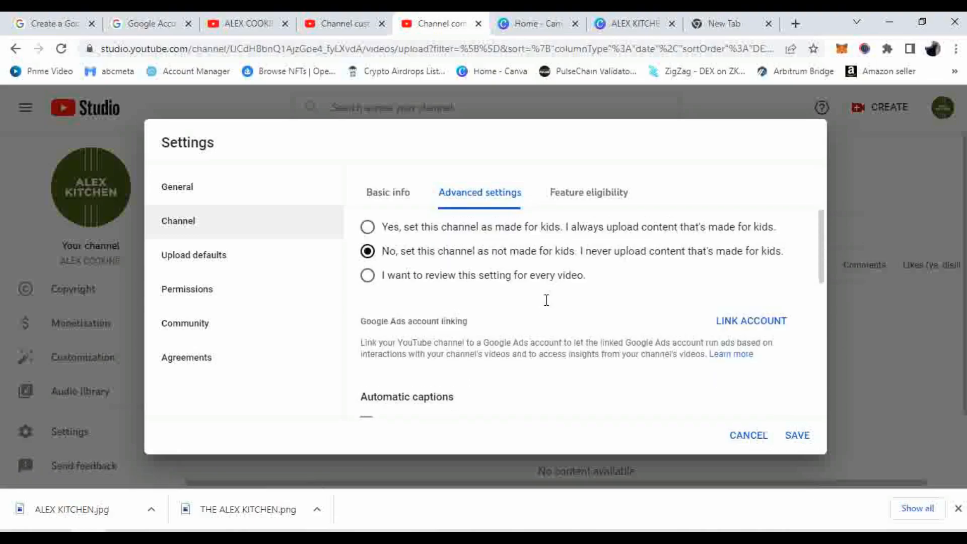
click(534, 270)
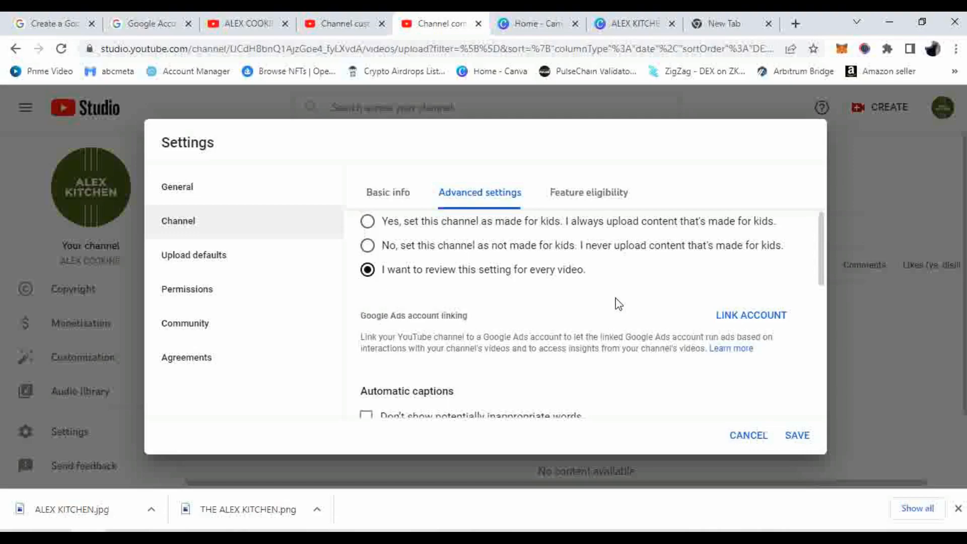
scroll(597, 305, down, 3)
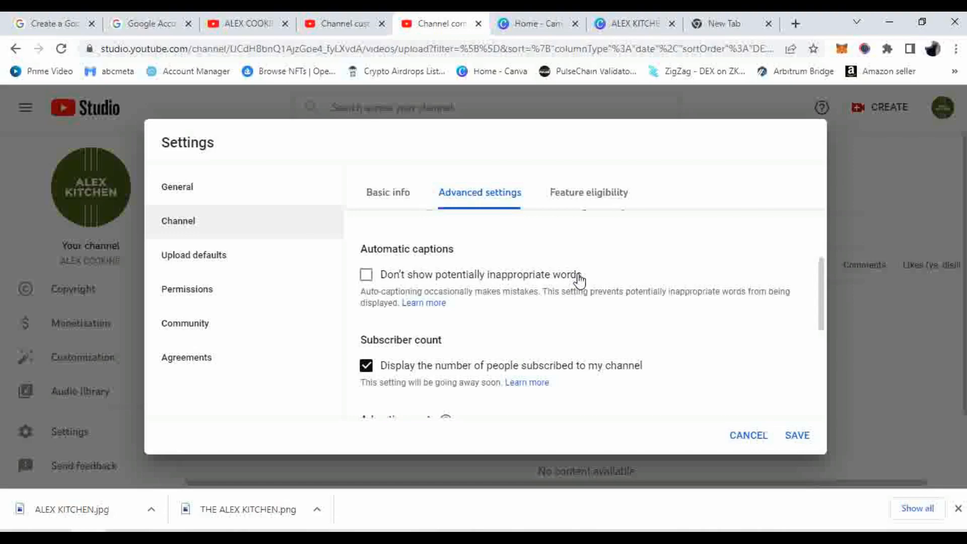
Tick 'Don't show potentially inappropriate words' for the channel's automatic captions
click(366, 275)
scroll(513, 277, down, 1)
scroll(509, 270, up, 1)
drag(588, 275, 383, 283)
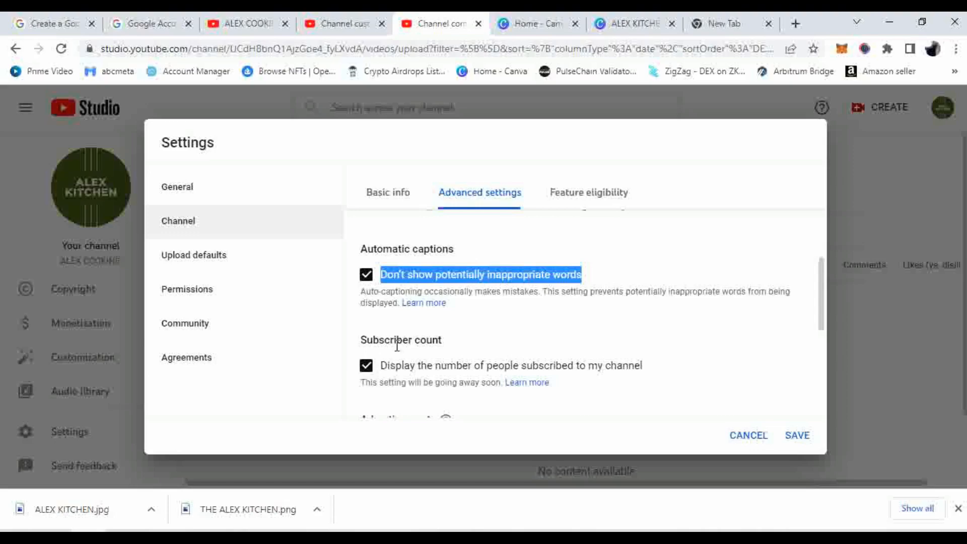
scroll(403, 343, down, 3)
scroll(403, 342, up, 3)
scroll(457, 350, down, 2)
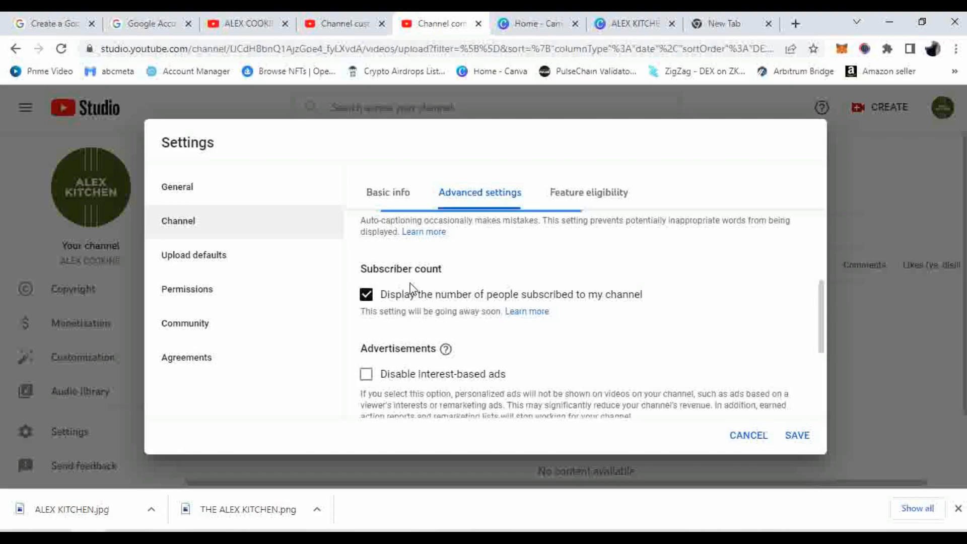
scroll(445, 295, down, 4)
scroll(448, 288, up, 2)
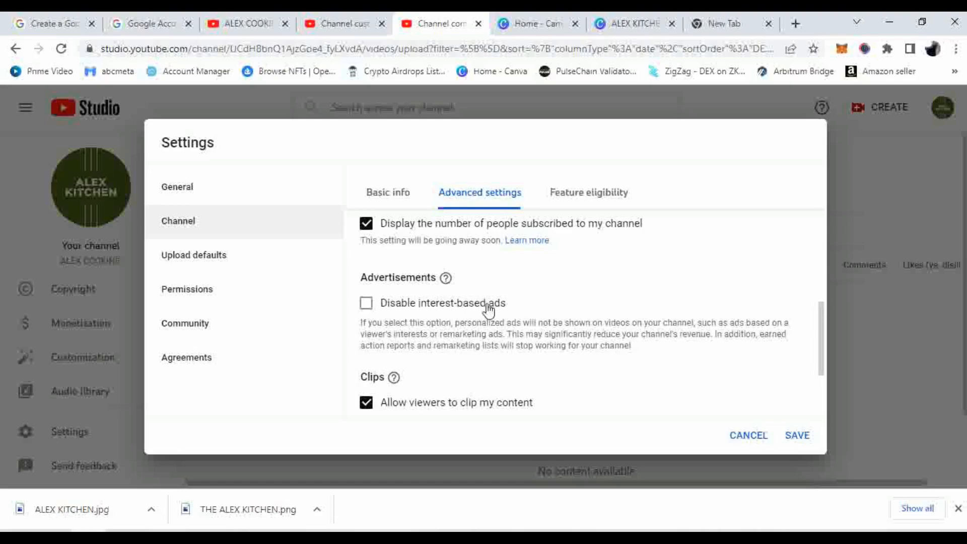
click(367, 308)
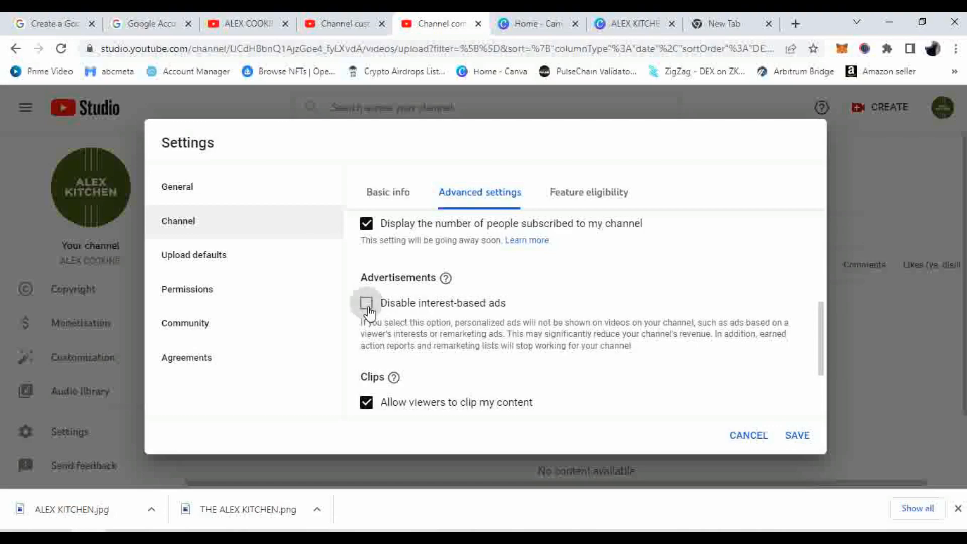
click(368, 307)
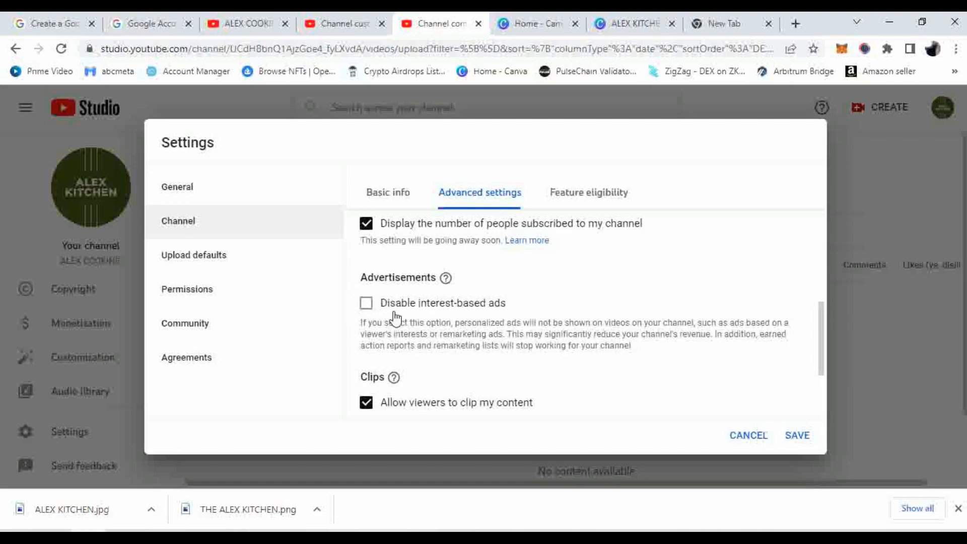
scroll(395, 314, down, 2)
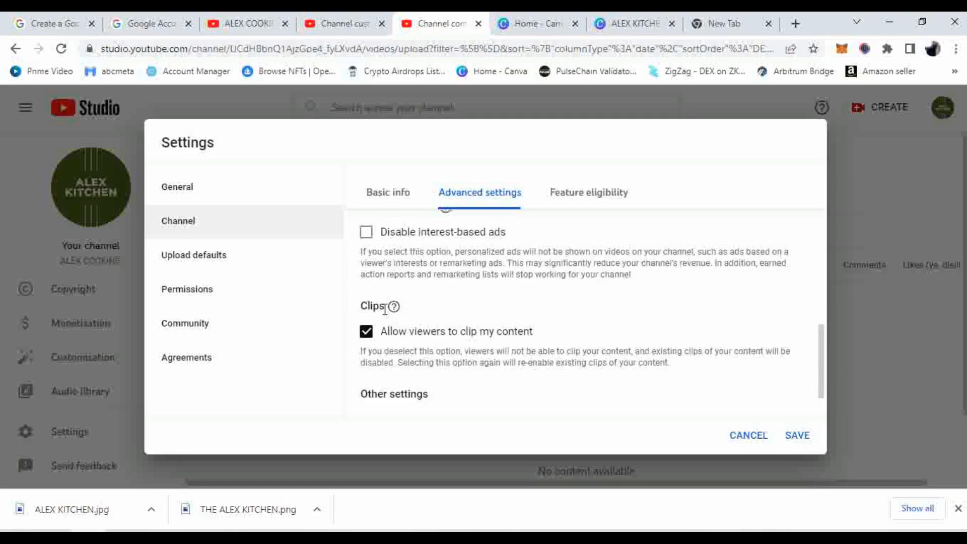
drag(384, 309, 359, 310)
mouse_move(394, 306)
click(432, 302)
click(366, 332)
drag(381, 332, 535, 340)
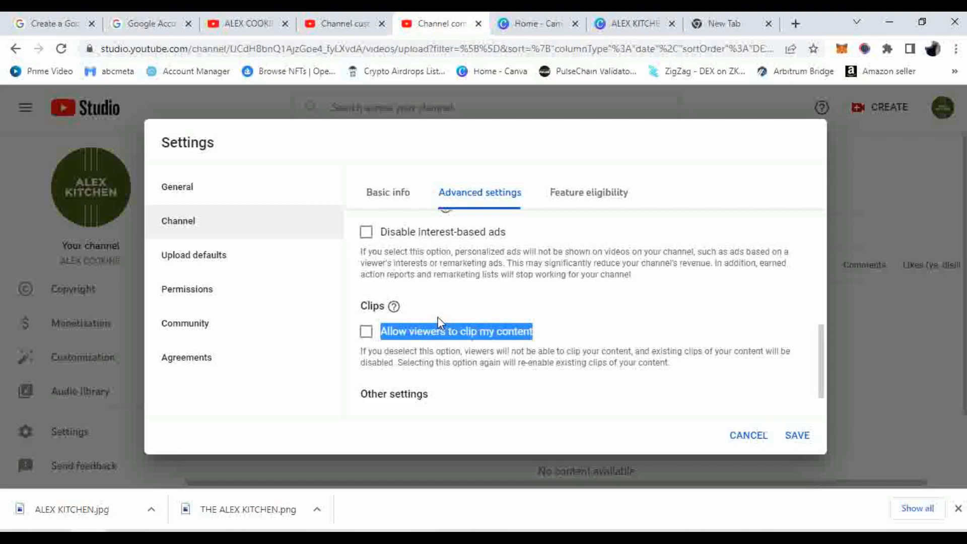
click(366, 330)
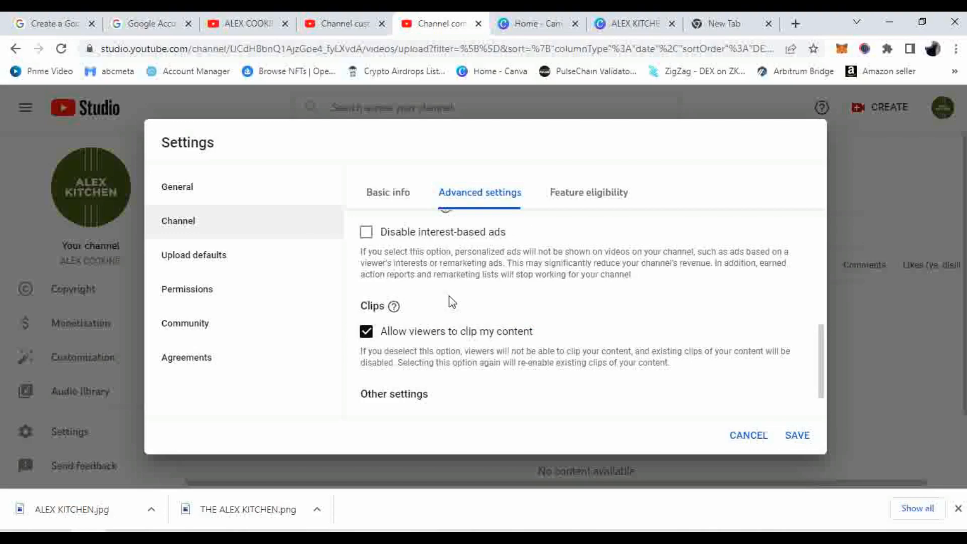
scroll(474, 304, down, 1)
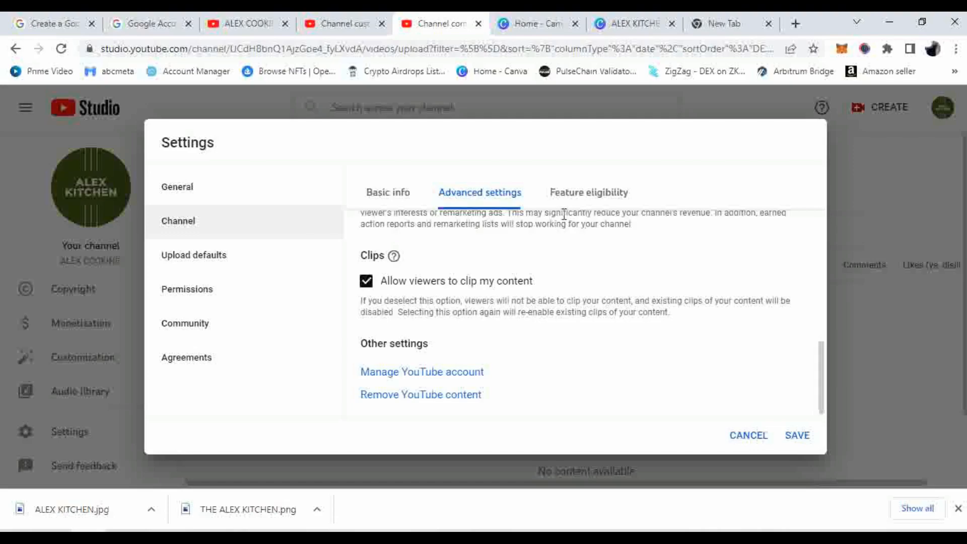
Show Feature eligibility: standard features enabled, intermediate and advanced features eligible
click(569, 199)
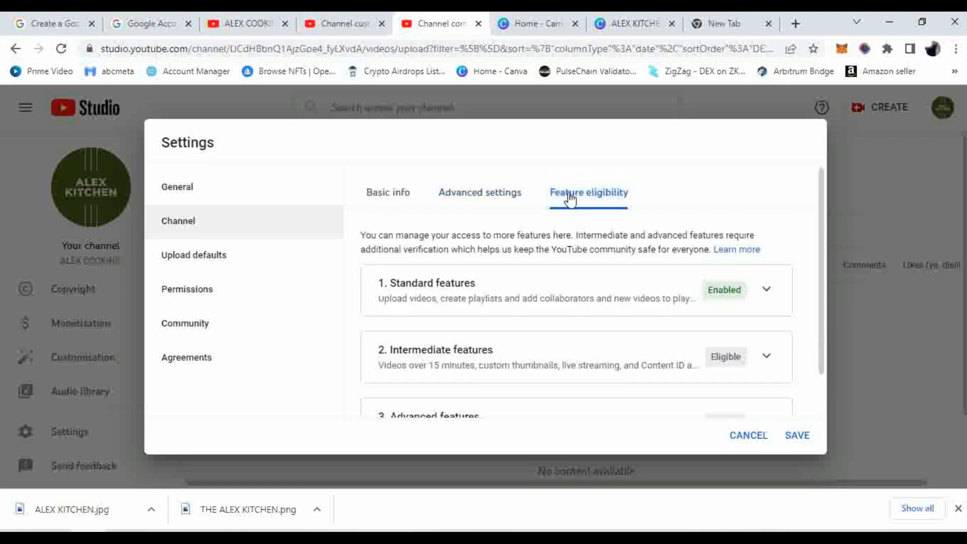
scroll(638, 220, down, 1)
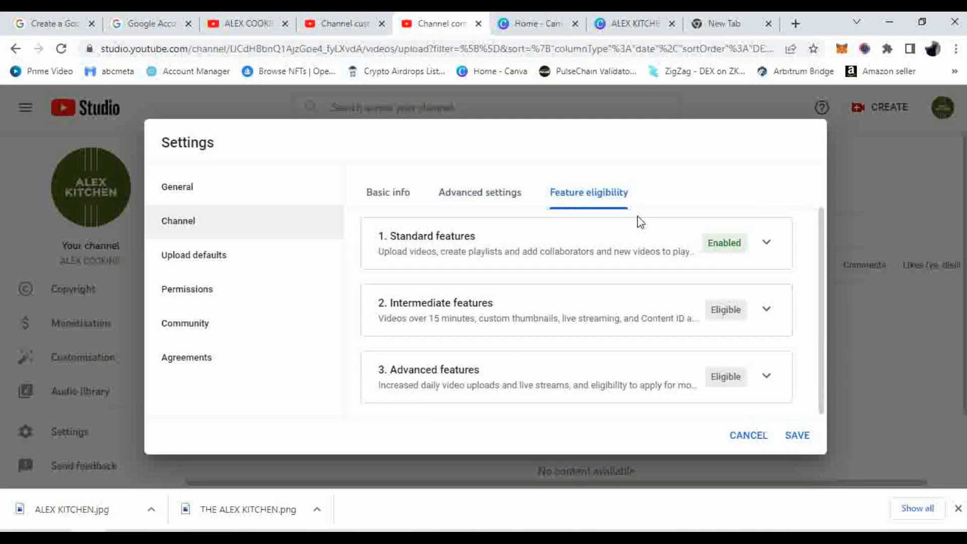
scroll(578, 271, up, 1)
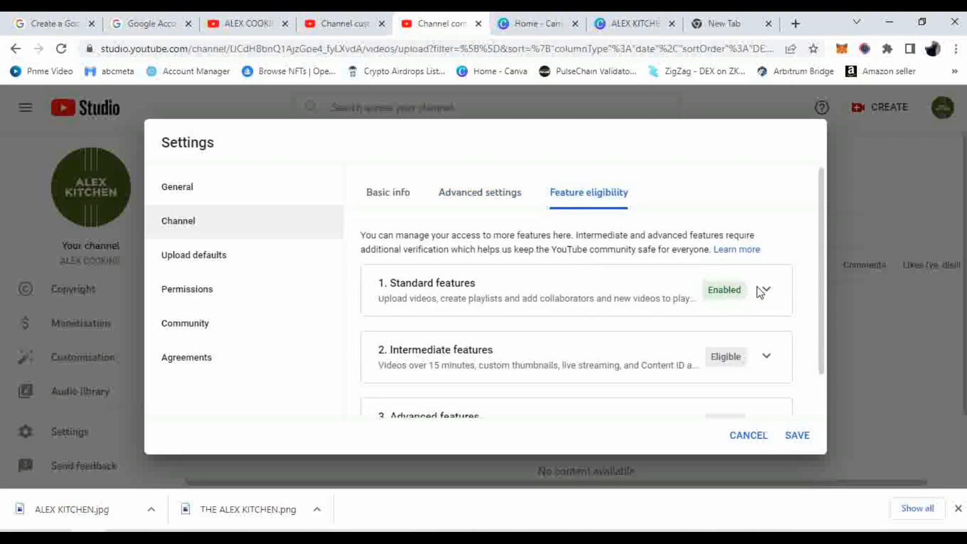
scroll(758, 291, down, 1)
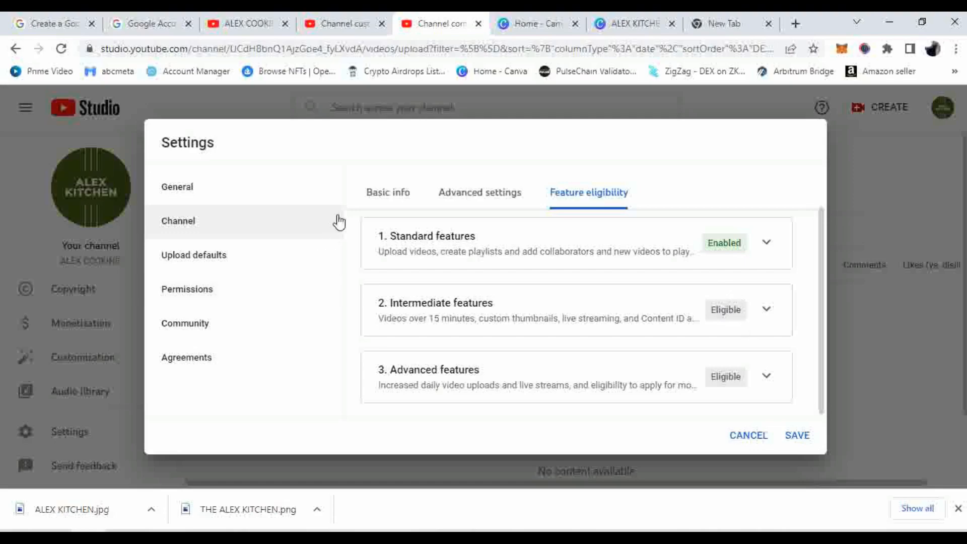
Go from Basic info to the Upload defaults page, where Title and Description are still empty
click(368, 195)
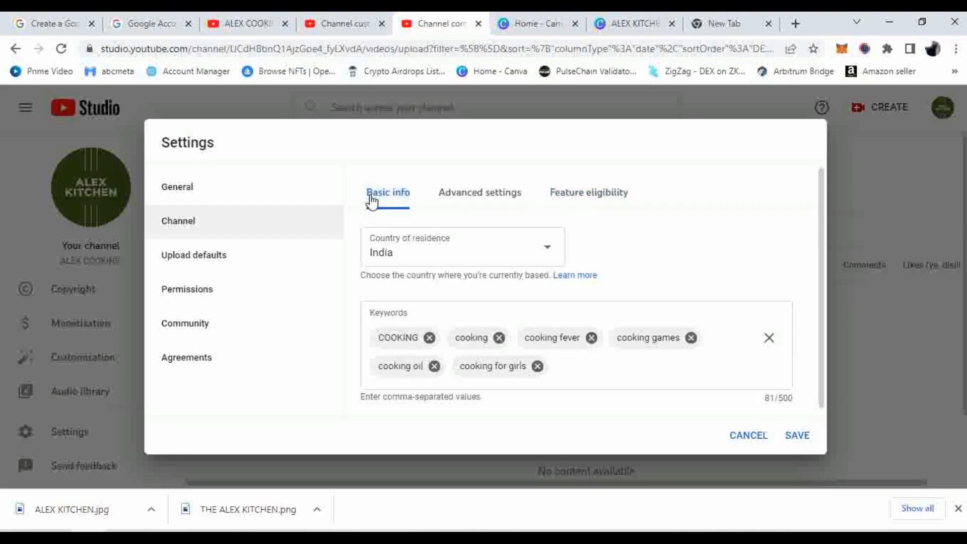
click(227, 261)
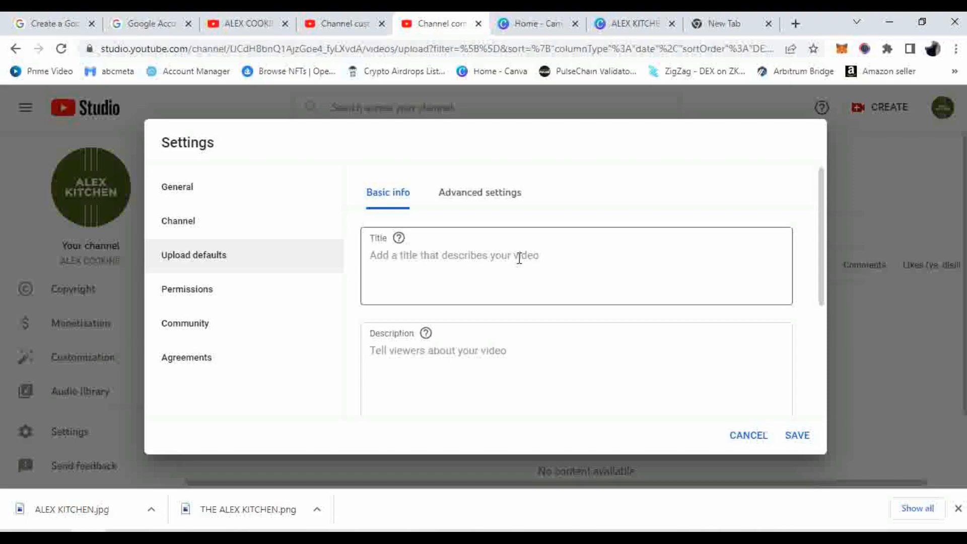
Enter the default title 'cooking for chiken recipy by aalex kitchen'
scroll(519, 259, down, 5)
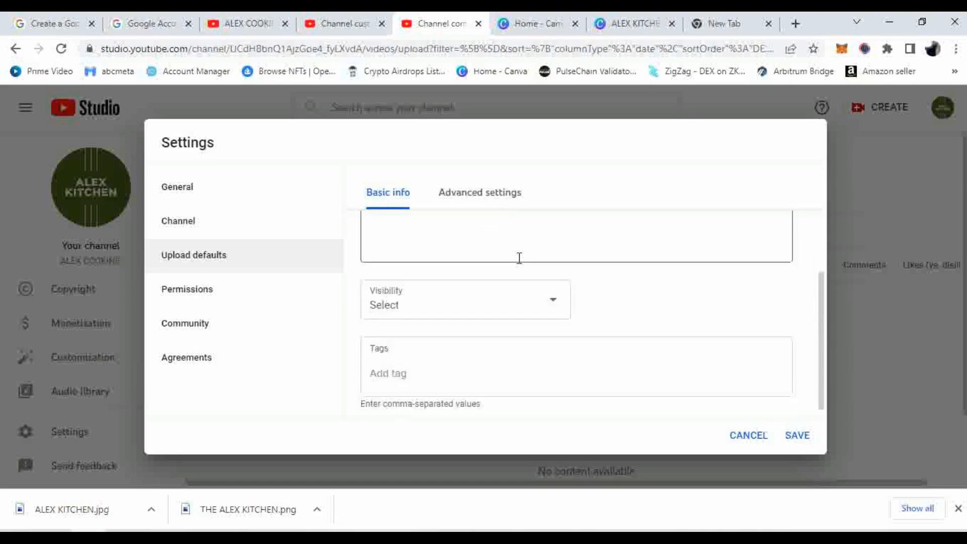
scroll(519, 258, up, 5)
click(481, 256)
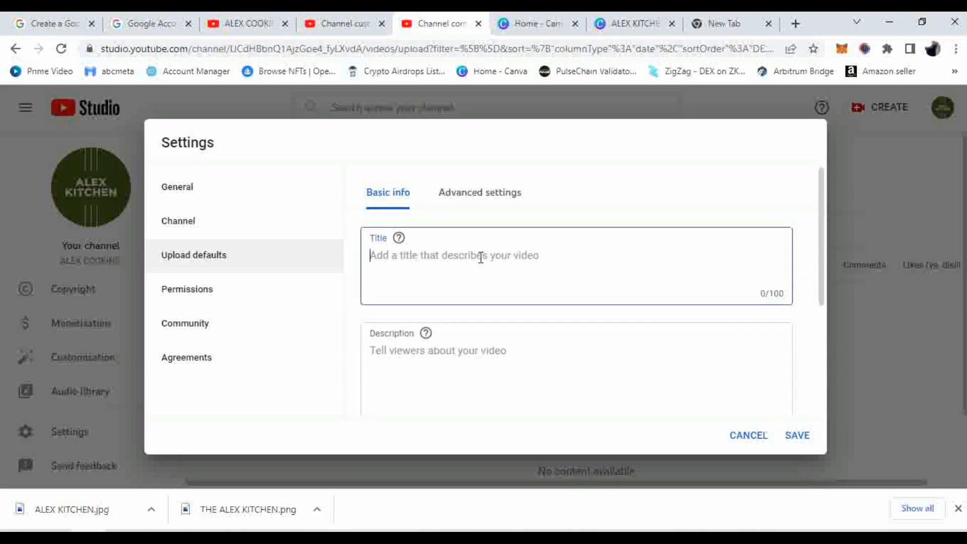
text(c)
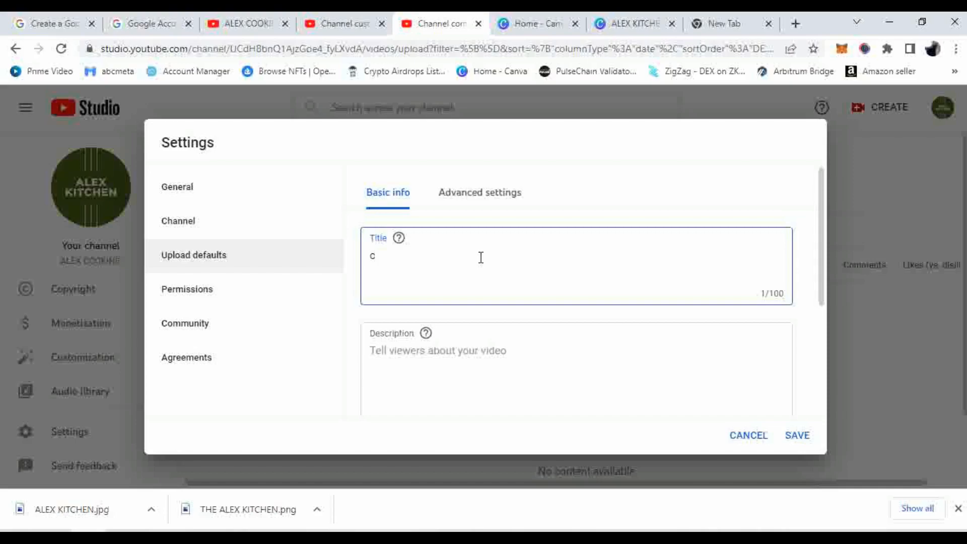
text(ooking for ch)
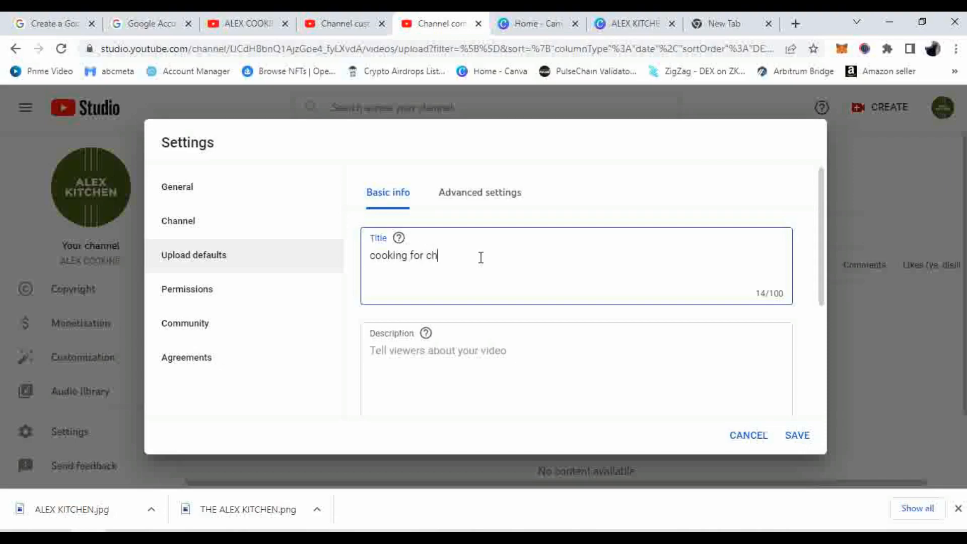
text(iken recipy by aalex )
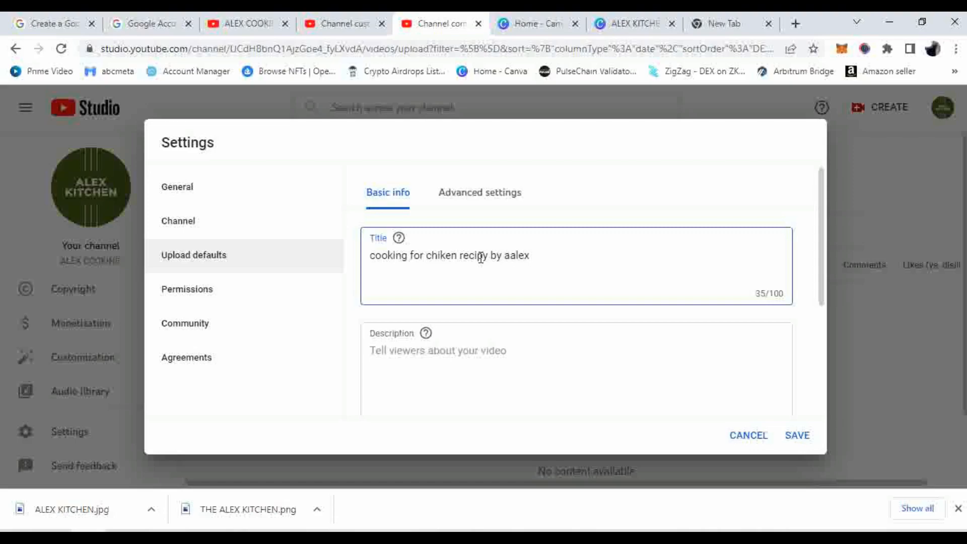
text(kitchen)
Copy the title text into the default Description field
scroll(500, 266, down, 1)
click(502, 286)
scroll(504, 290, up, 2)
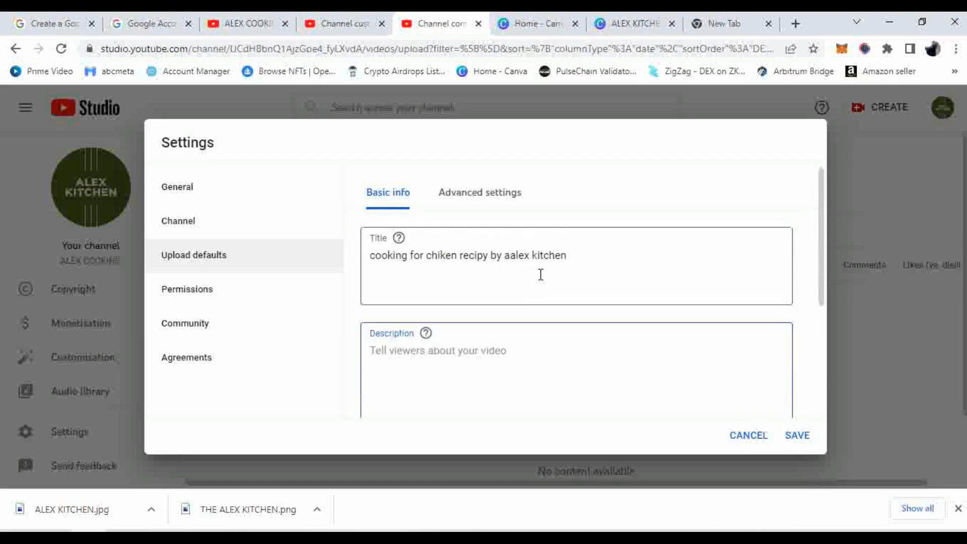
drag(584, 254, 365, 258)
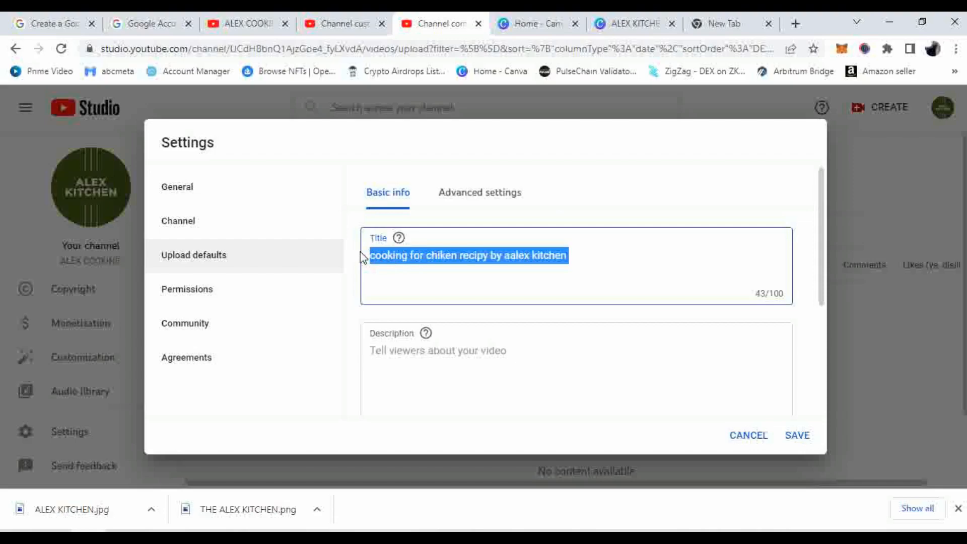
text(c)
key(ctrl+z)
key(ctrl+c)
click(503, 380)
key(ctrl+v)
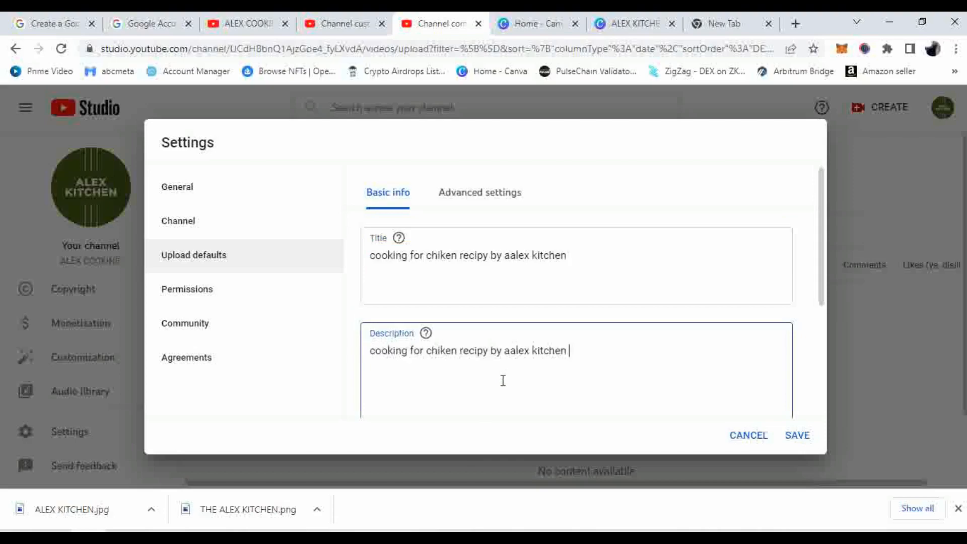
scroll(501, 349, down, 3)
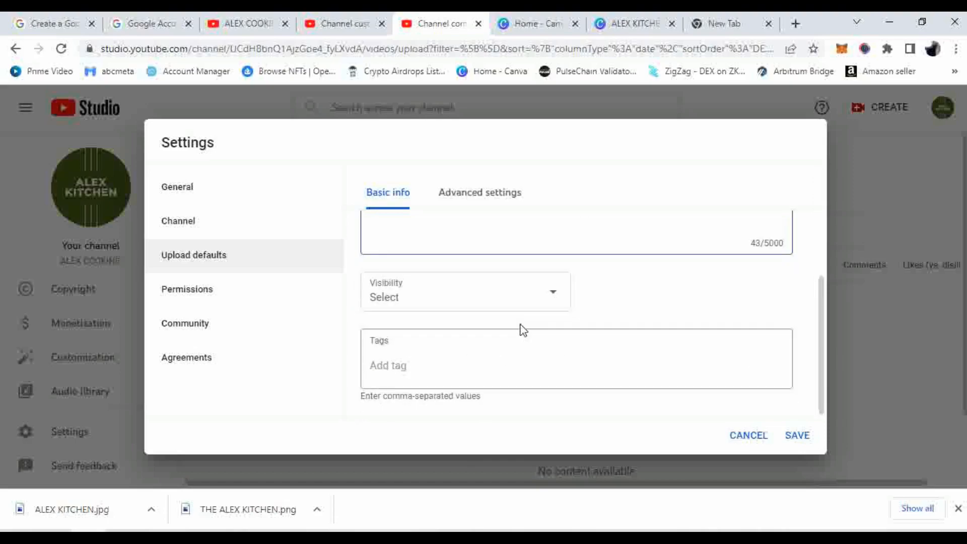
Make uploads Private by default and add tags alex cooking, cooking recipies, heat cooking, chicken recipy
click(513, 294)
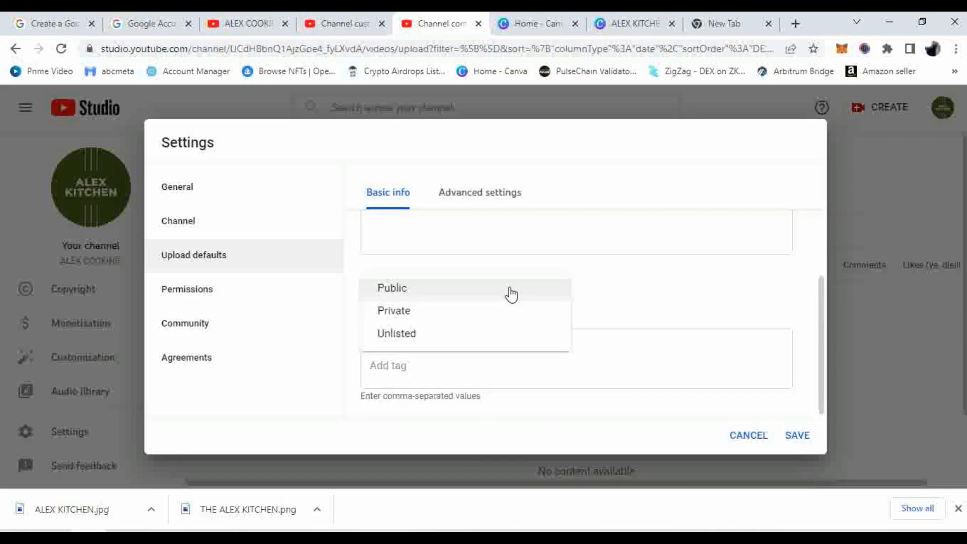
click(408, 314)
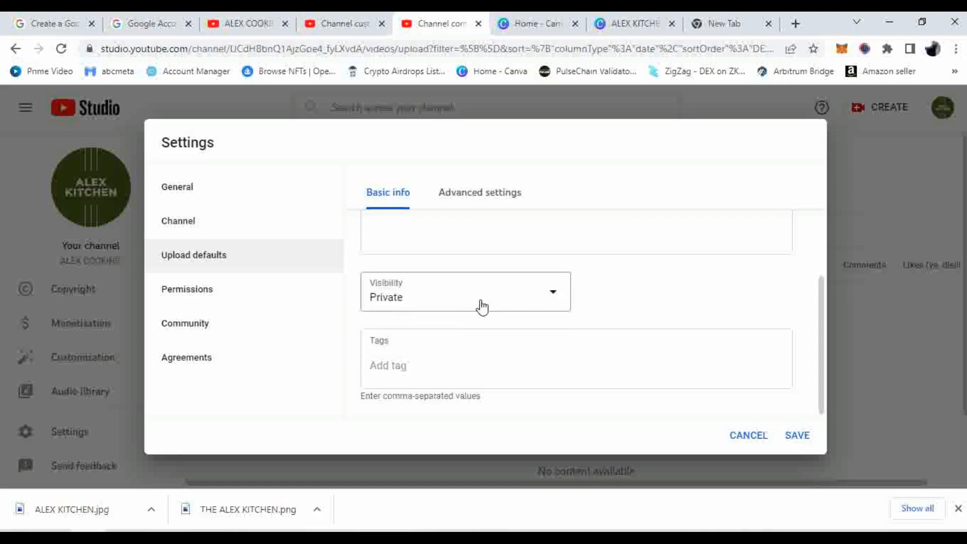
click(459, 368)
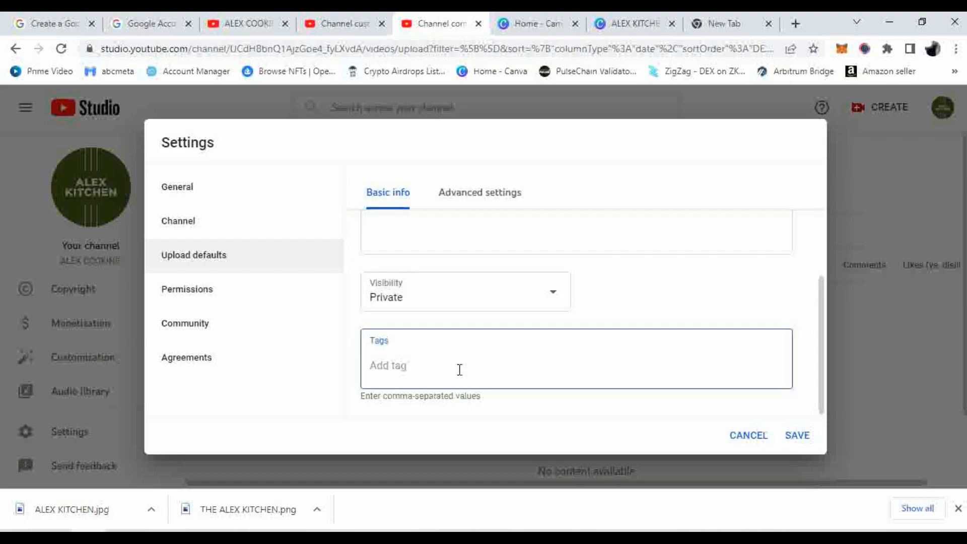
text(alex cooking,)
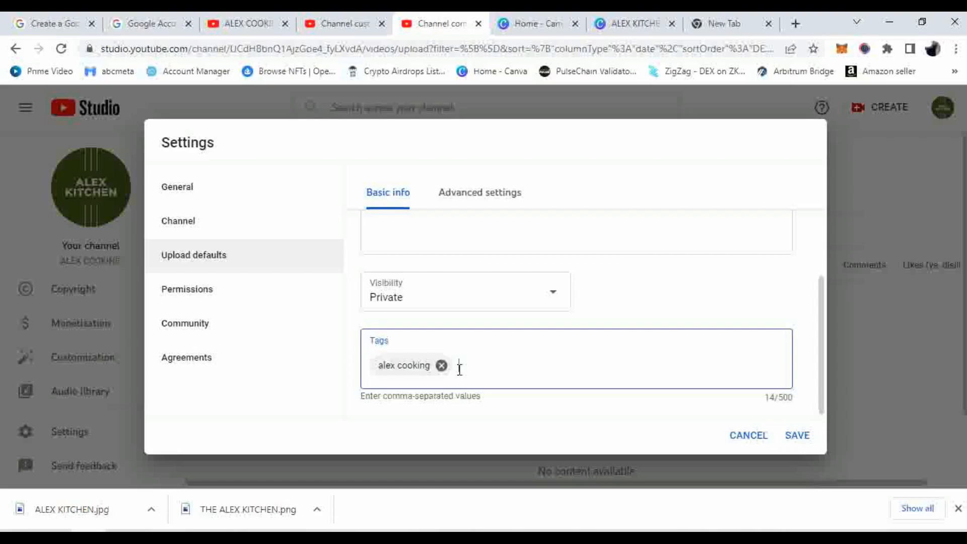
text(cooking recipies)
key(Return)
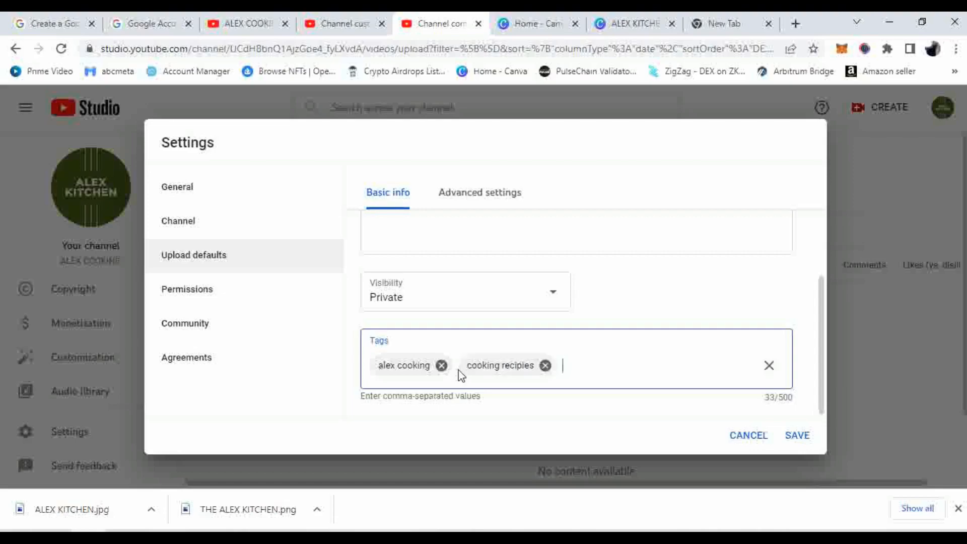
text(heat cooking,c)
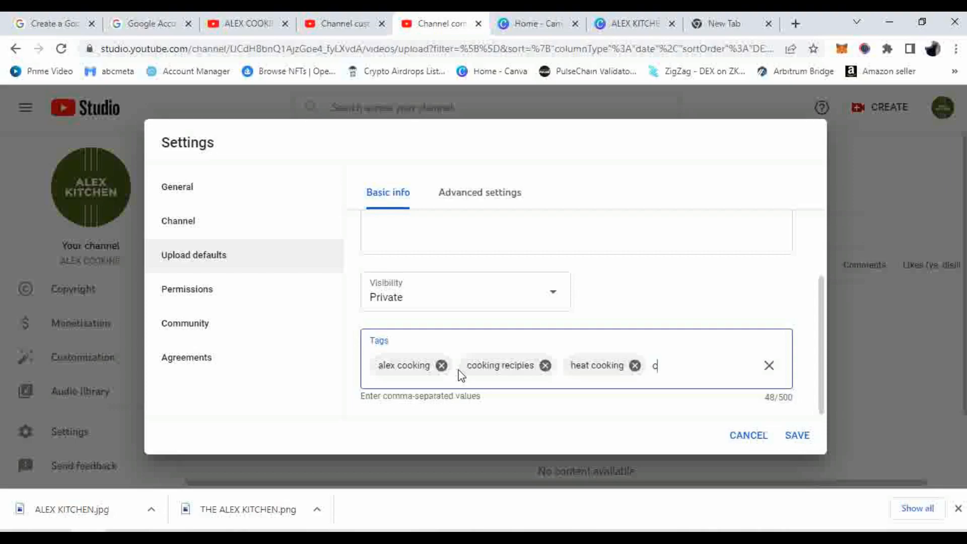
text(hicken recipy,)
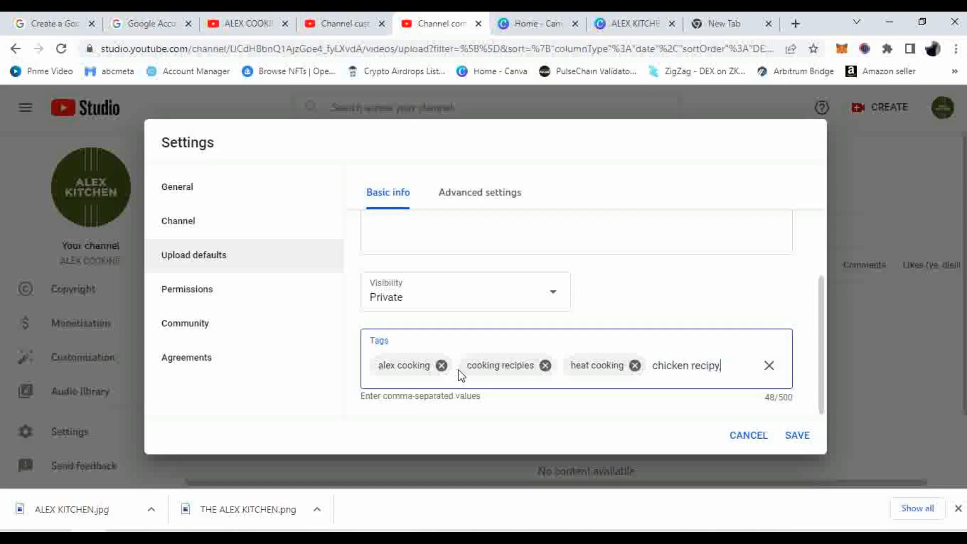
key(Return)
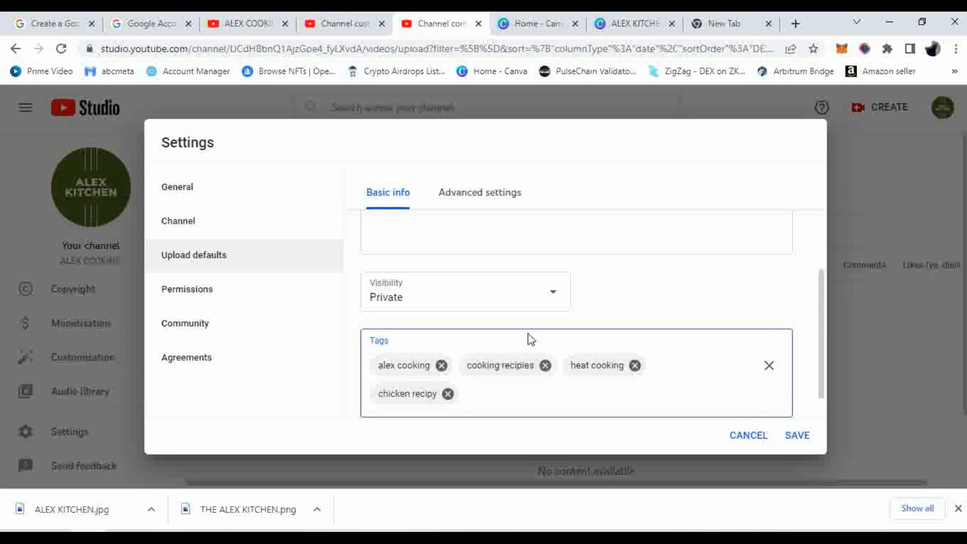
scroll(581, 335, down, 1)
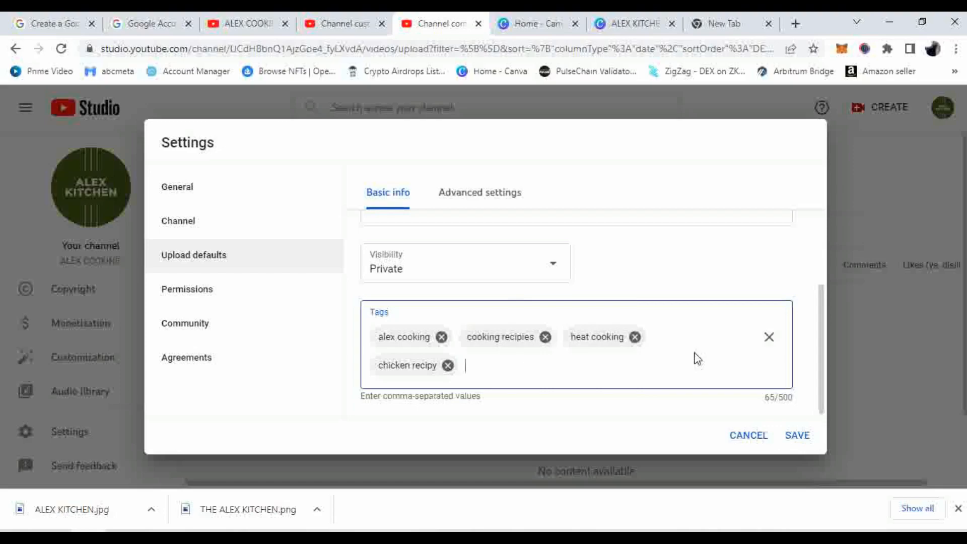
scroll(705, 358, up, 3)
Correct 'aalex' to 'alex' in both the default description and title
click(522, 318)
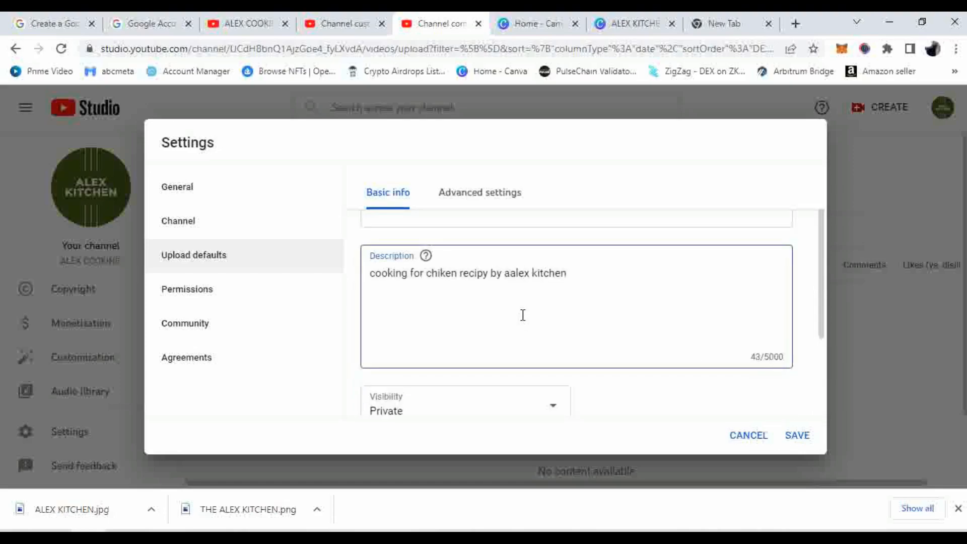
key(BackSpace)
scroll(515, 272, up, 2)
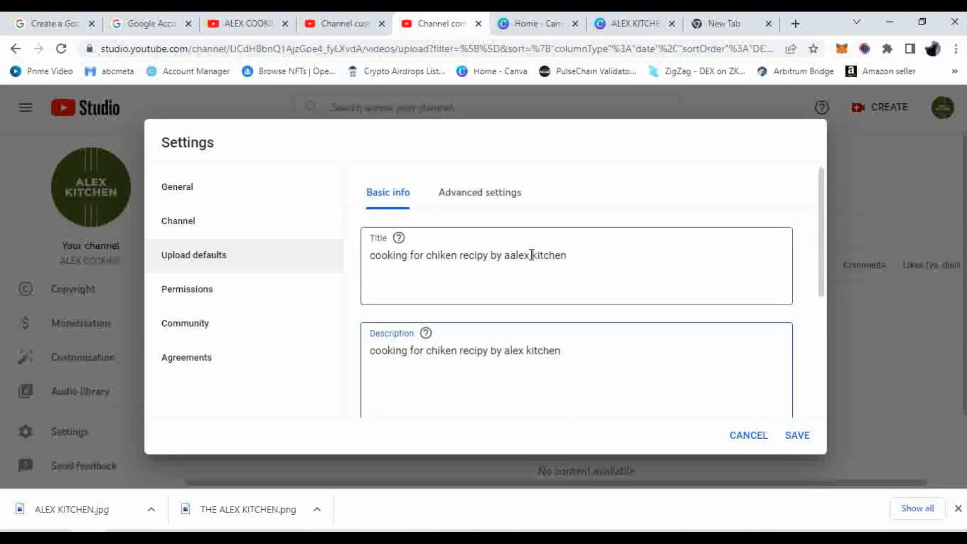
click(510, 254)
key(BackSpace)
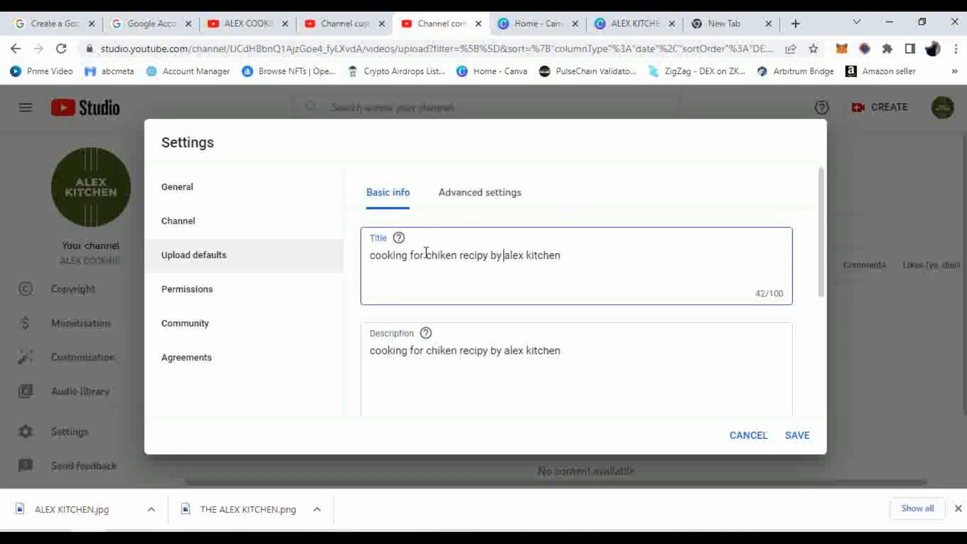
scroll(426, 252, down, 5)
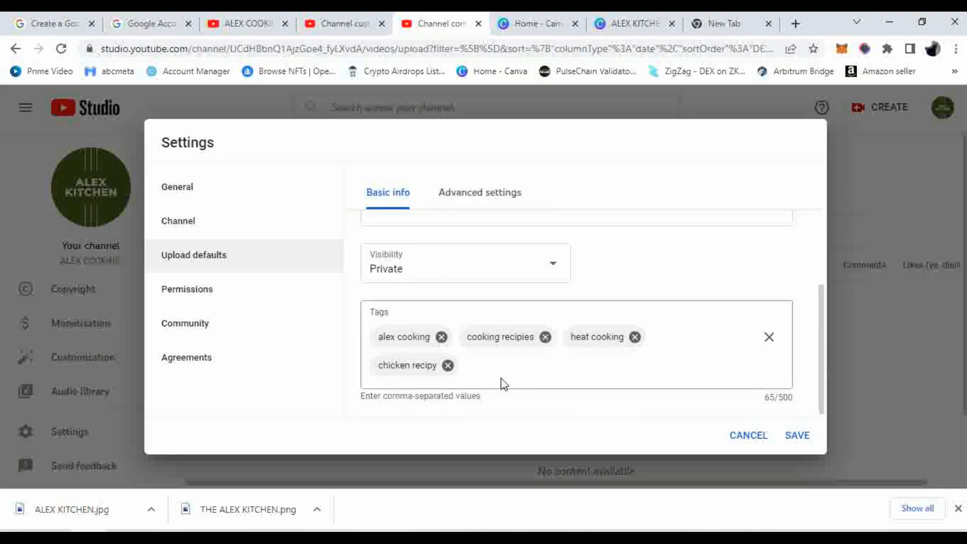
scroll(501, 388, up, 5)
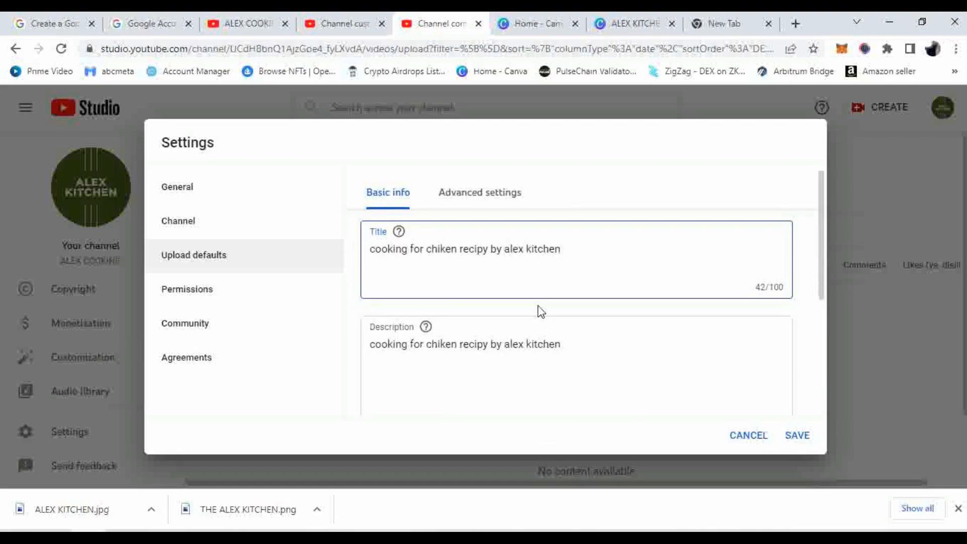
click(497, 244)
In advanced upload defaults, set the video language to Hindi
click(469, 196)
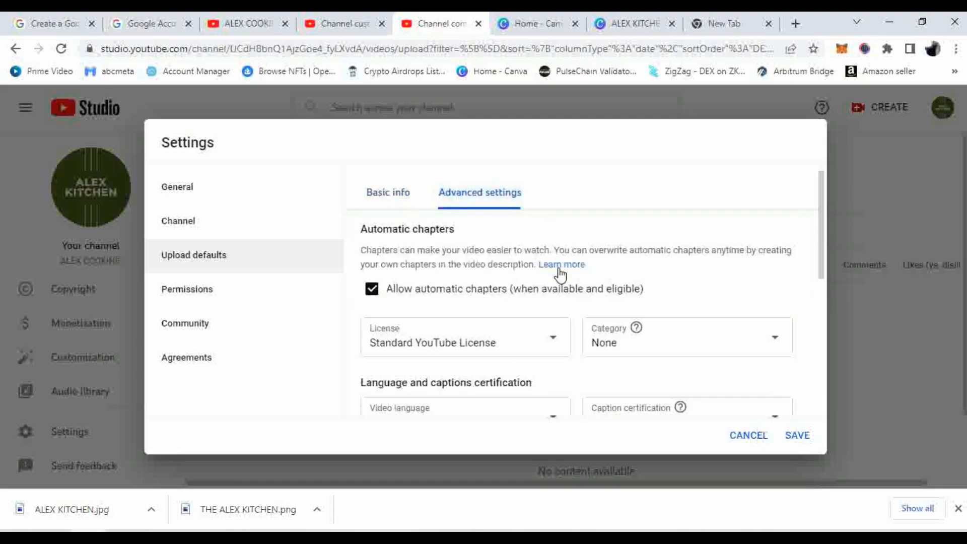
scroll(556, 271, down, 3)
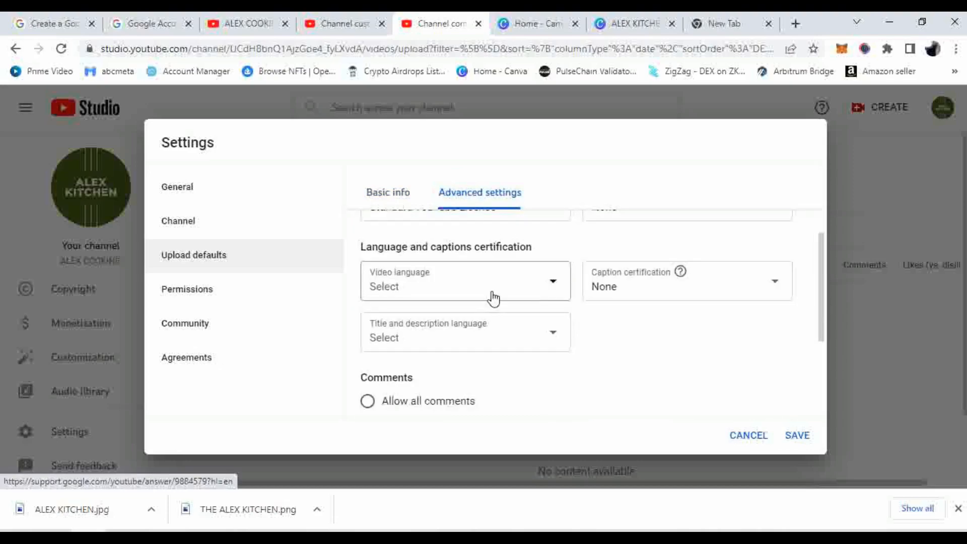
click(518, 285)
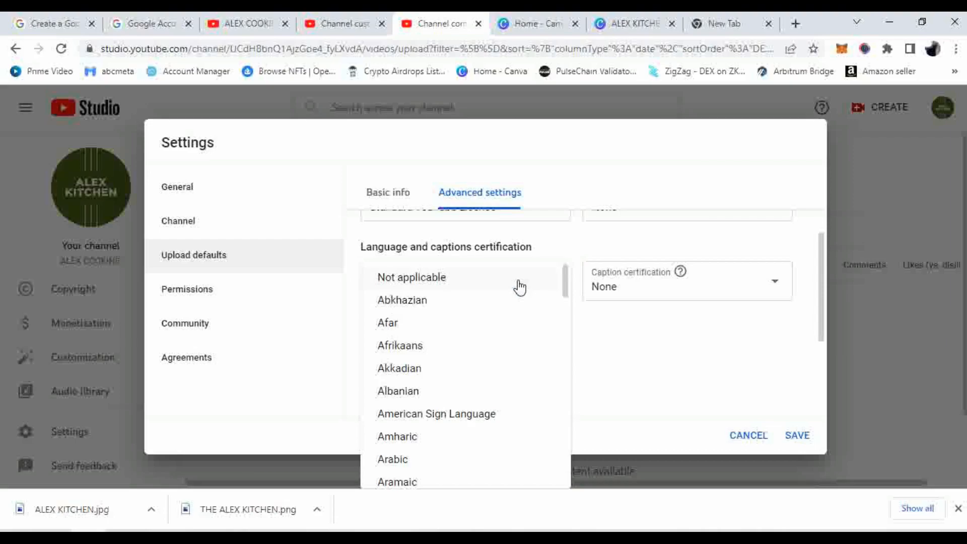
scroll(442, 373, down, 5)
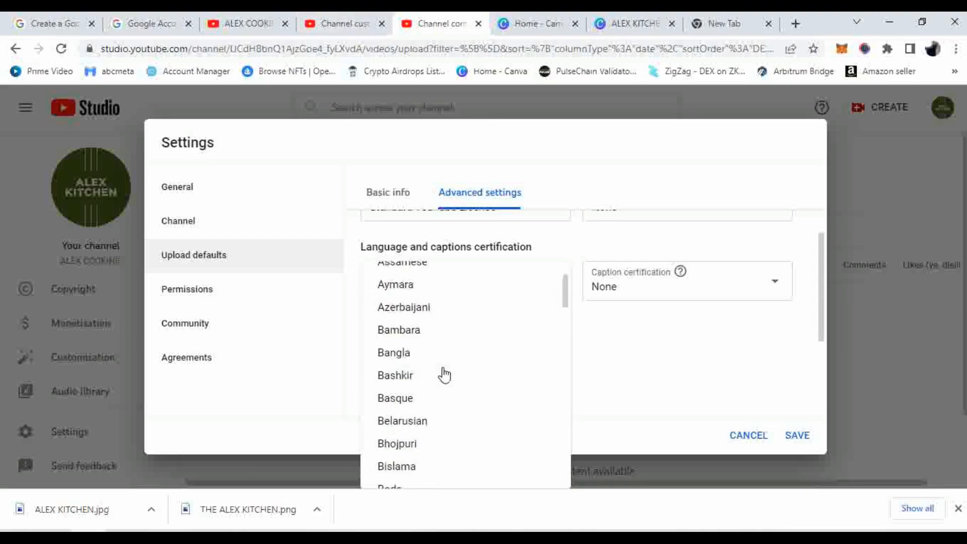
scroll(443, 374, down, 10)
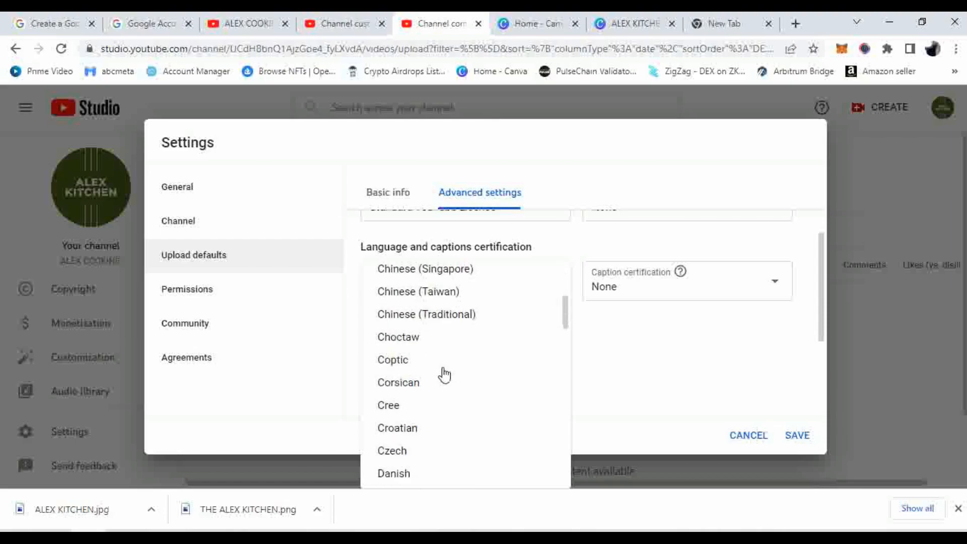
scroll(443, 373, down, 6)
scroll(444, 373, down, 10)
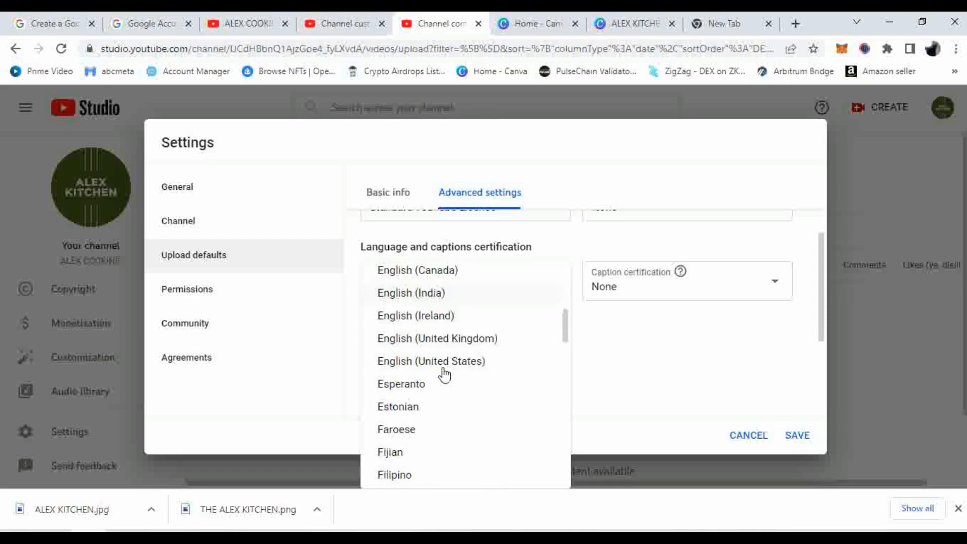
scroll(443, 374, down, 6)
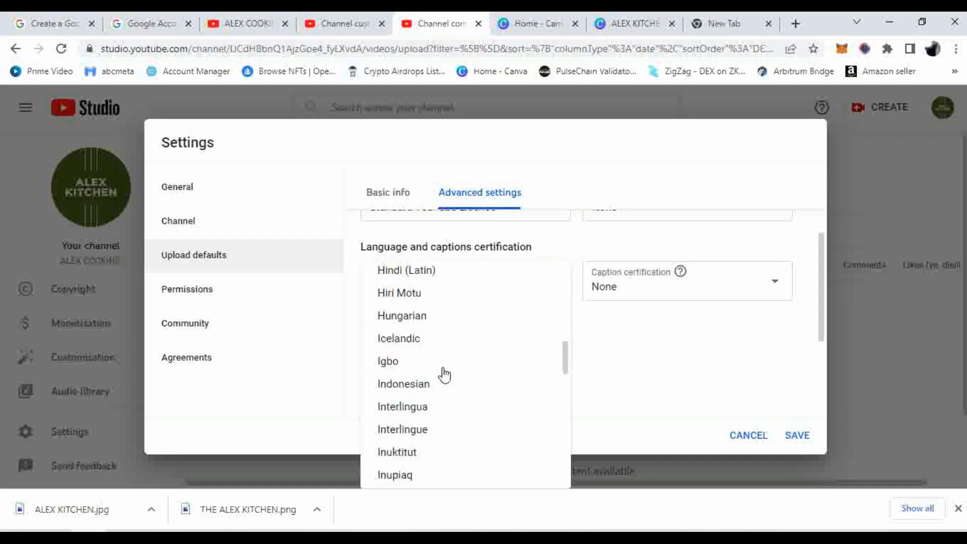
scroll(443, 374, up, 3)
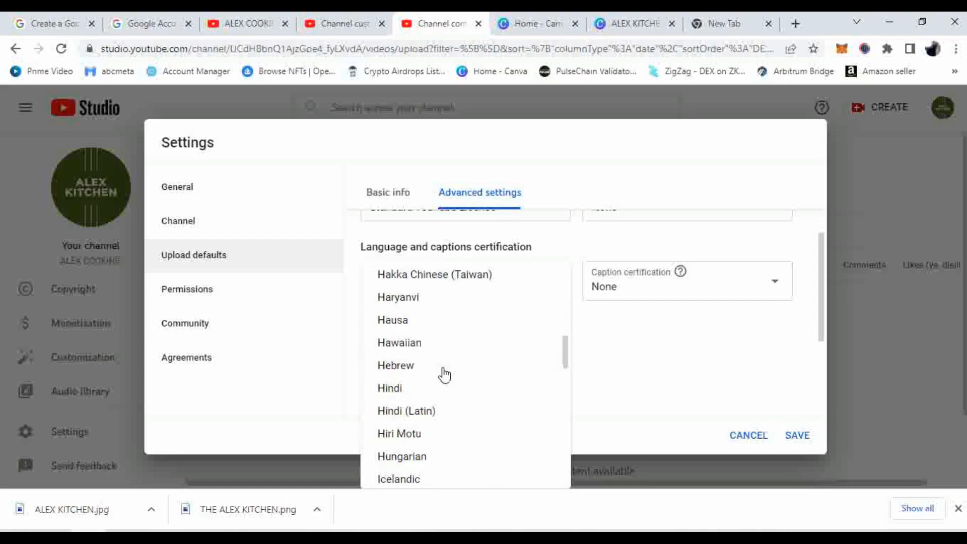
click(403, 392)
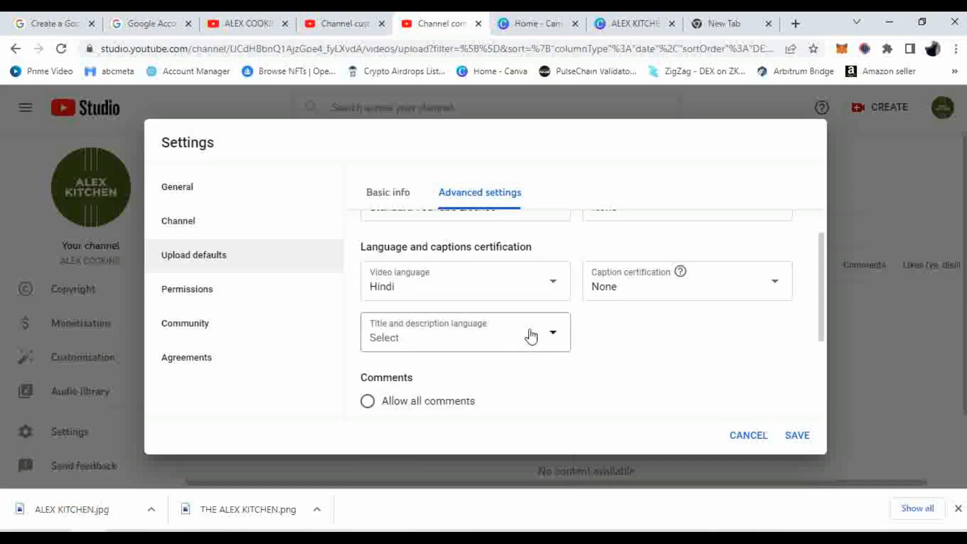
Set the title and description language to English, then view the channel's Permissions
click(474, 344)
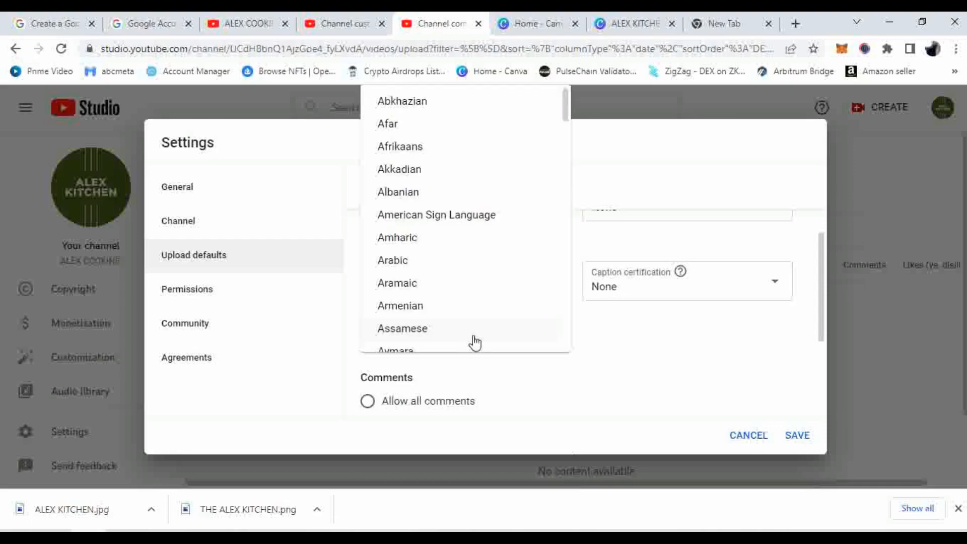
scroll(494, 295, down, 12)
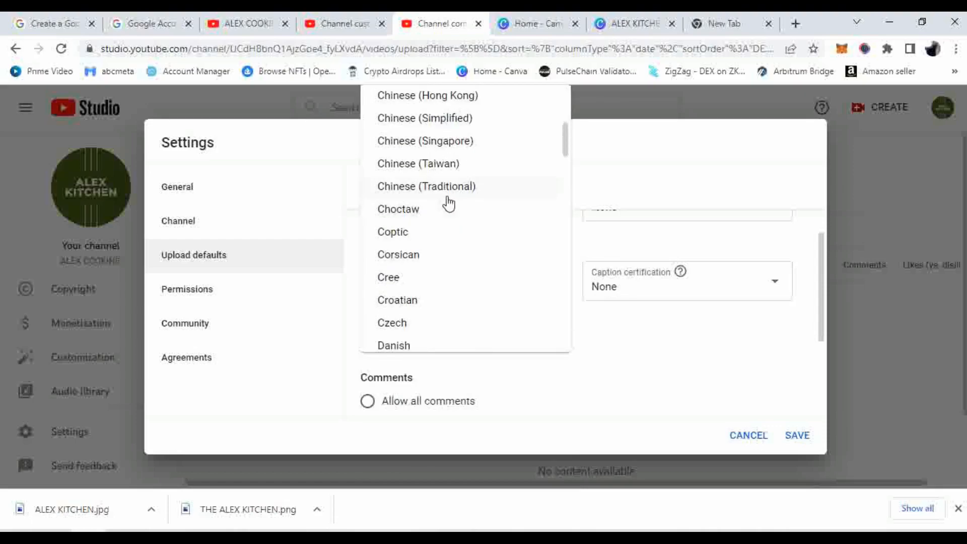
scroll(448, 204, down, 7)
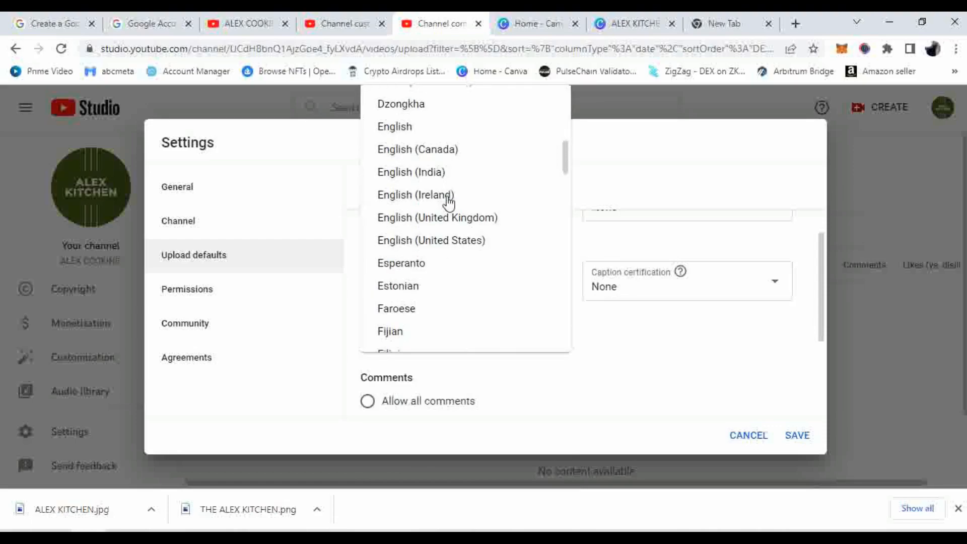
click(395, 128)
scroll(668, 382, down, 3)
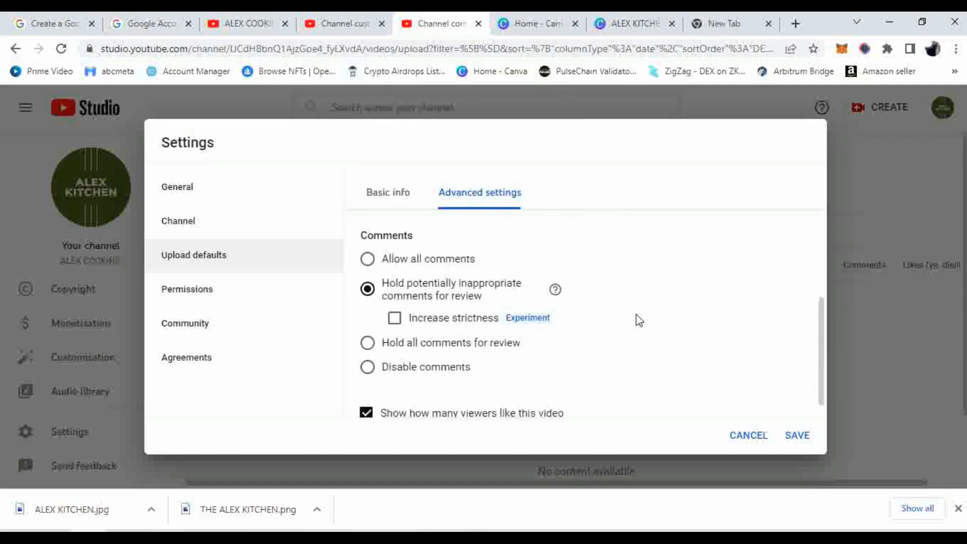
scroll(637, 315, up, 5)
scroll(475, 347, down, 2)
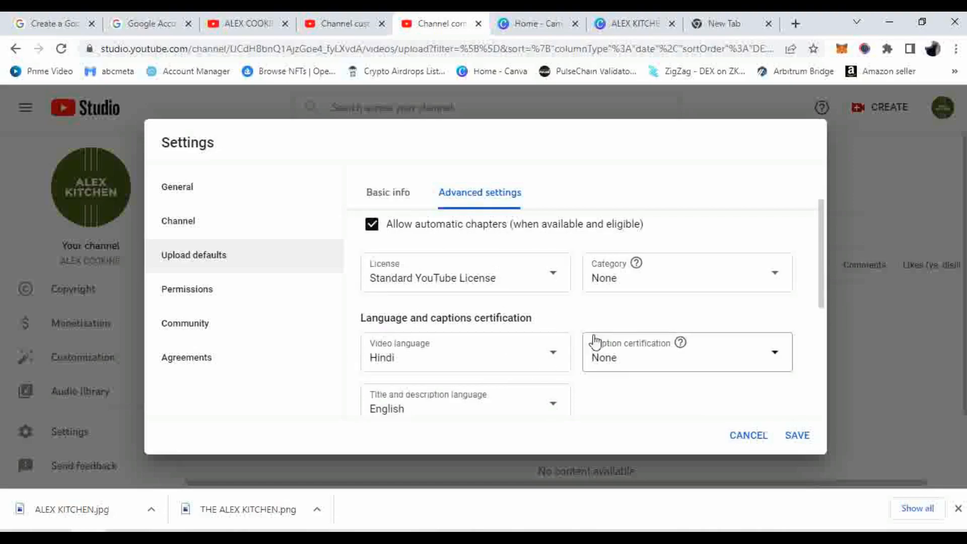
scroll(432, 288, down, 3)
scroll(433, 288, down, 2)
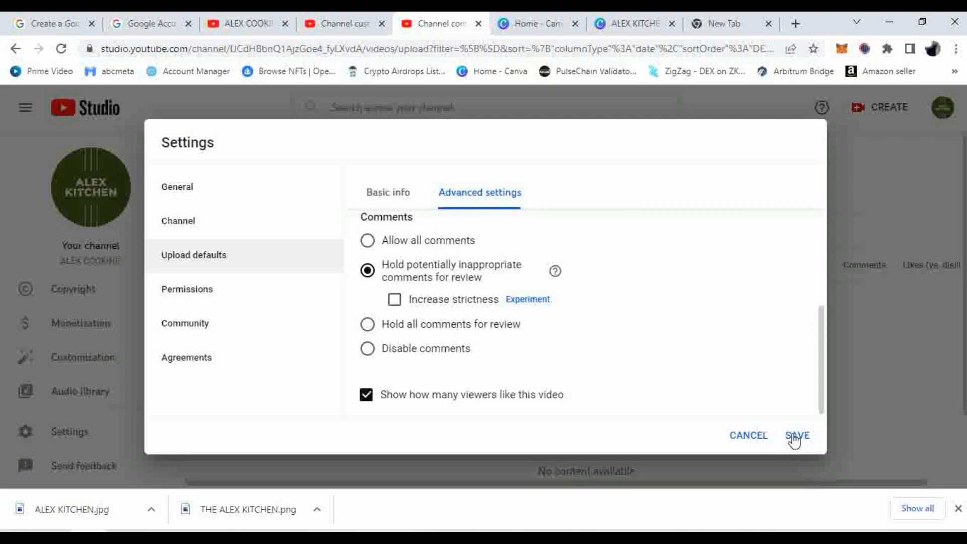
click(196, 299)
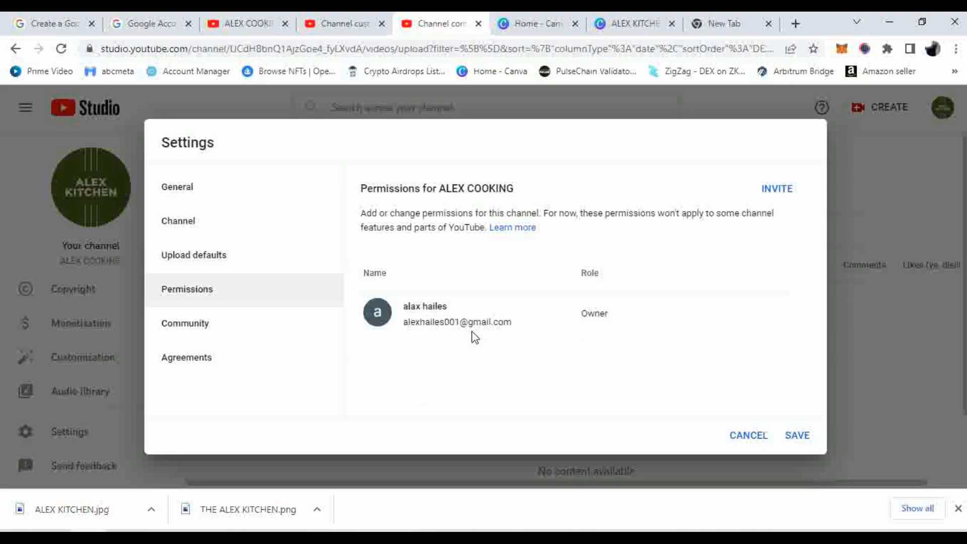
click(774, 193)
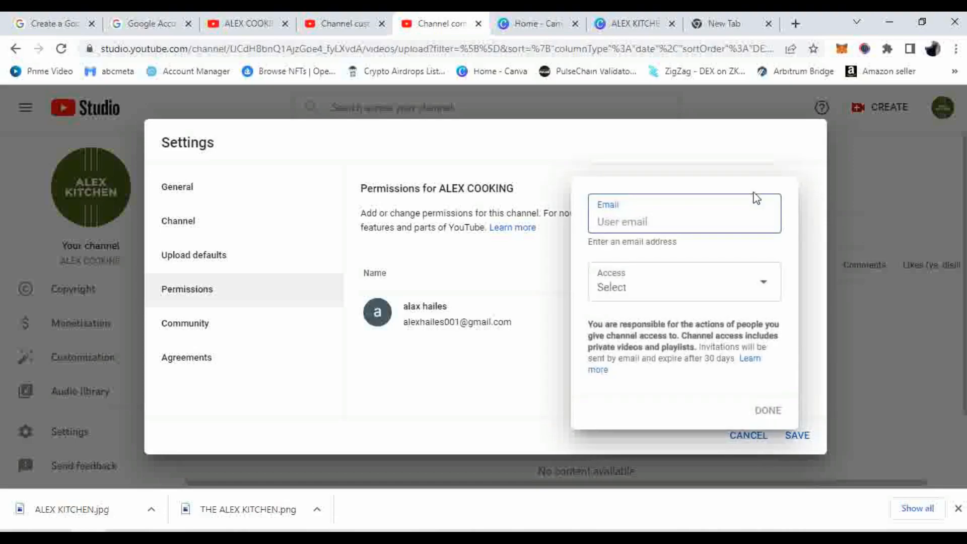
click(664, 280)
scroll(703, 300, down, 3)
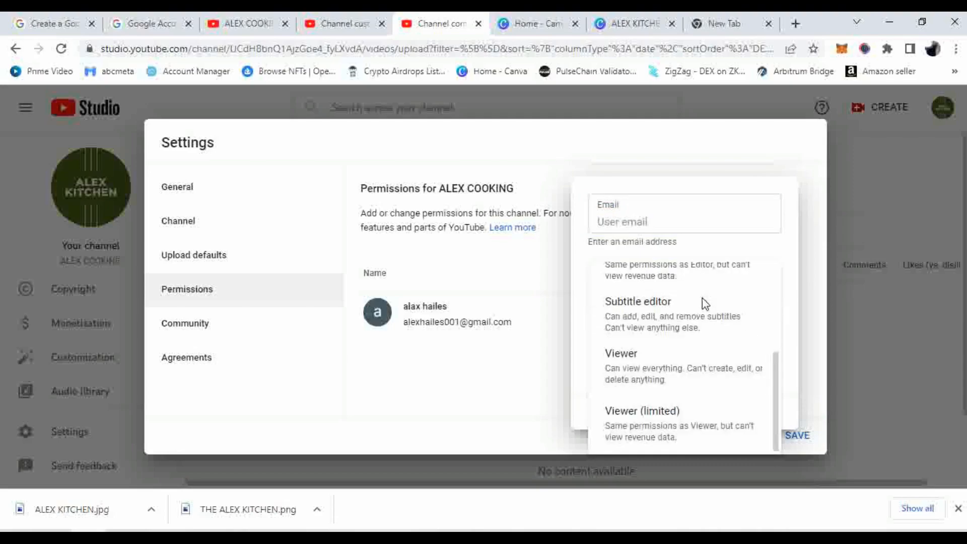
scroll(702, 298, up, 3)
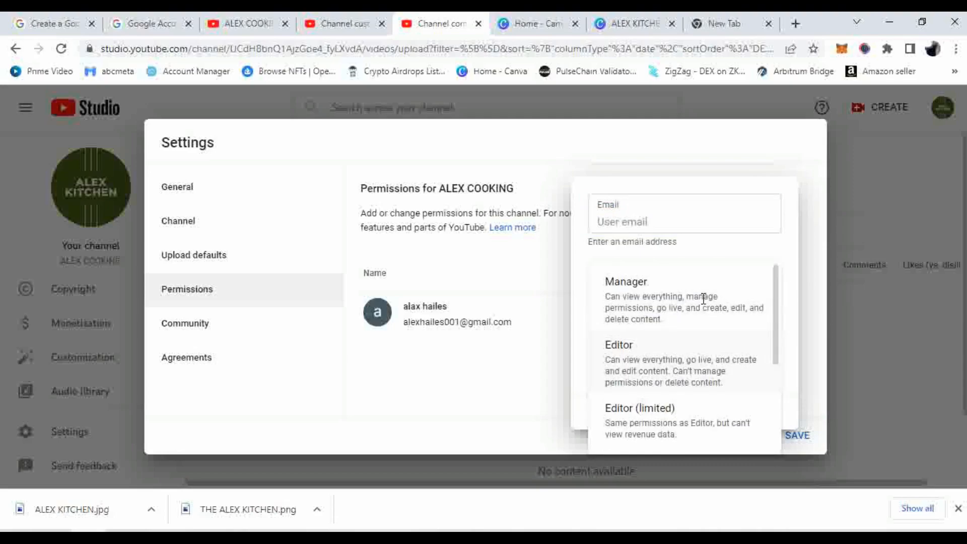
scroll(703, 298, down, 3)
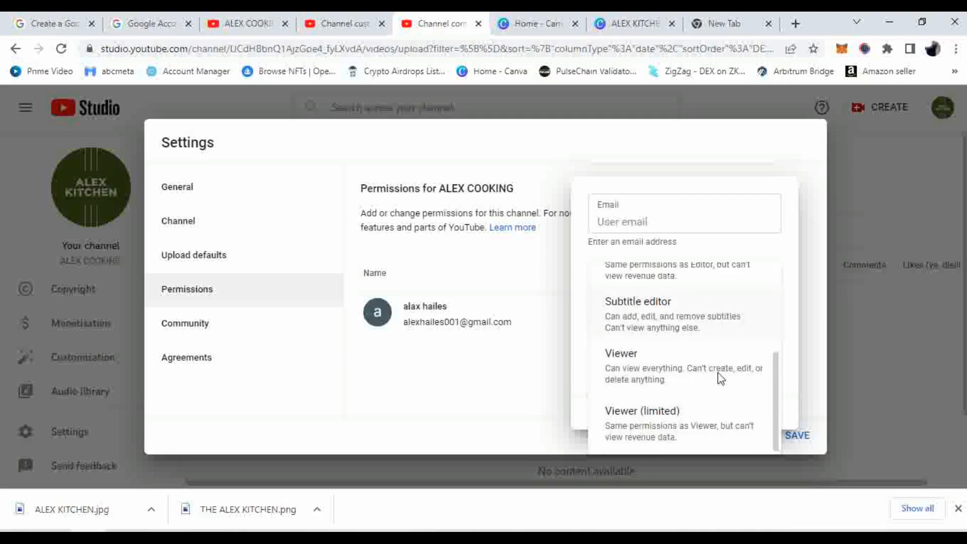
scroll(647, 393, up, 1)
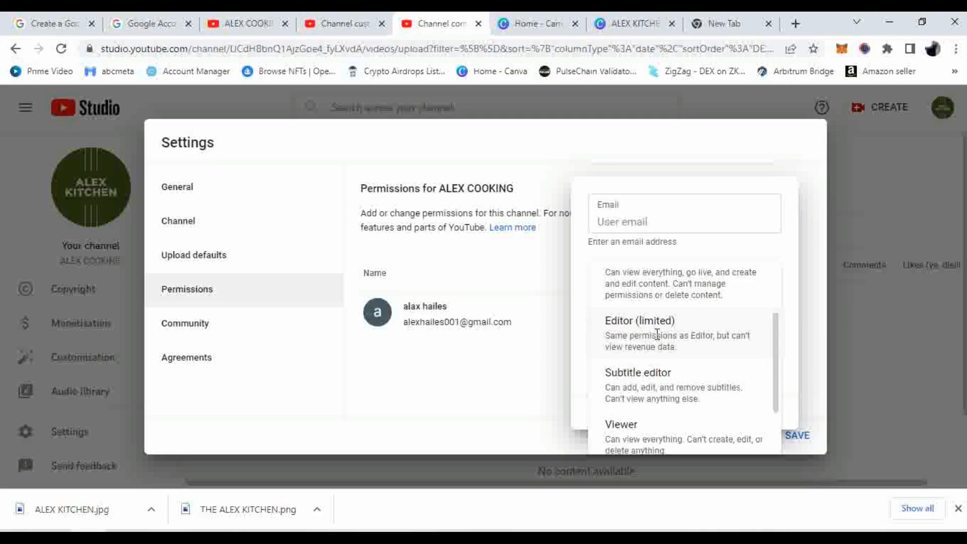
scroll(654, 331, up, 2)
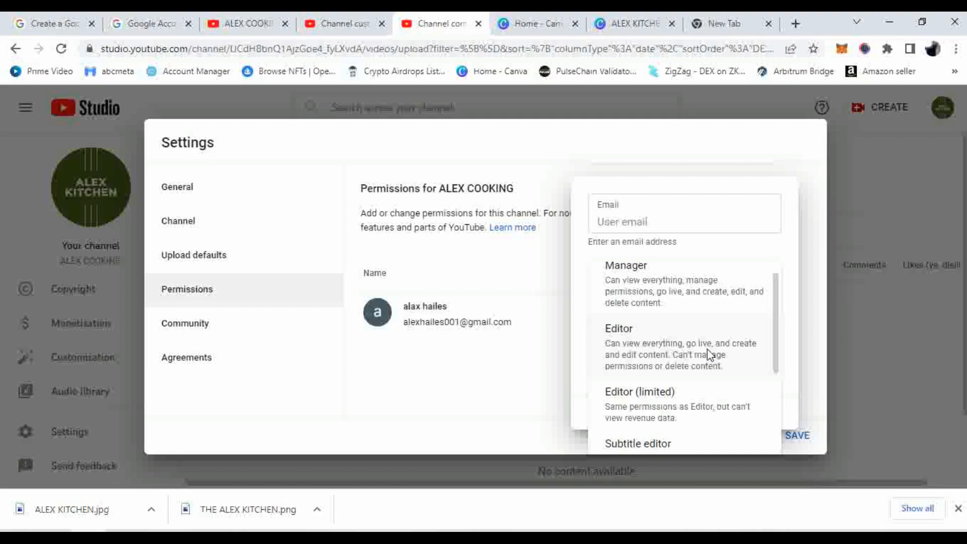
scroll(707, 348, up, 1)
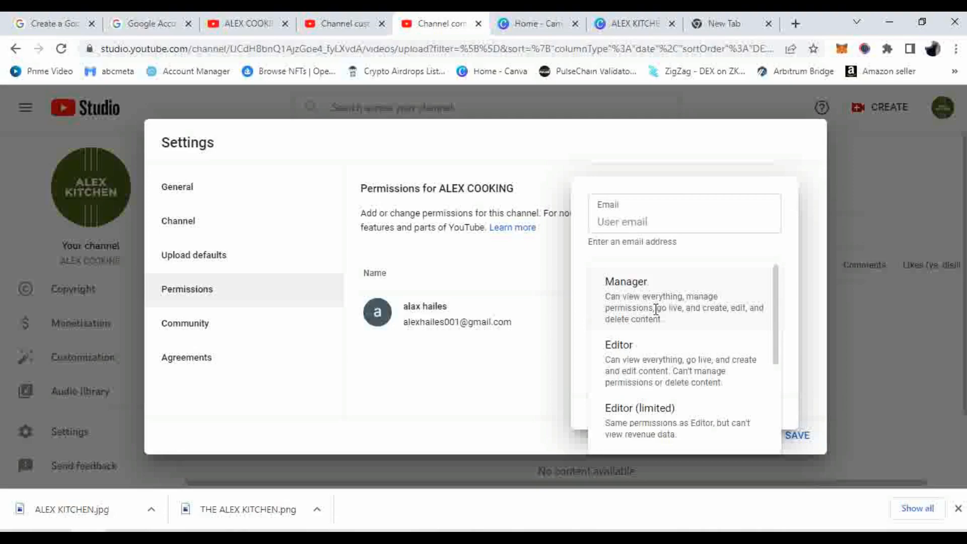
scroll(673, 298, down, 3)
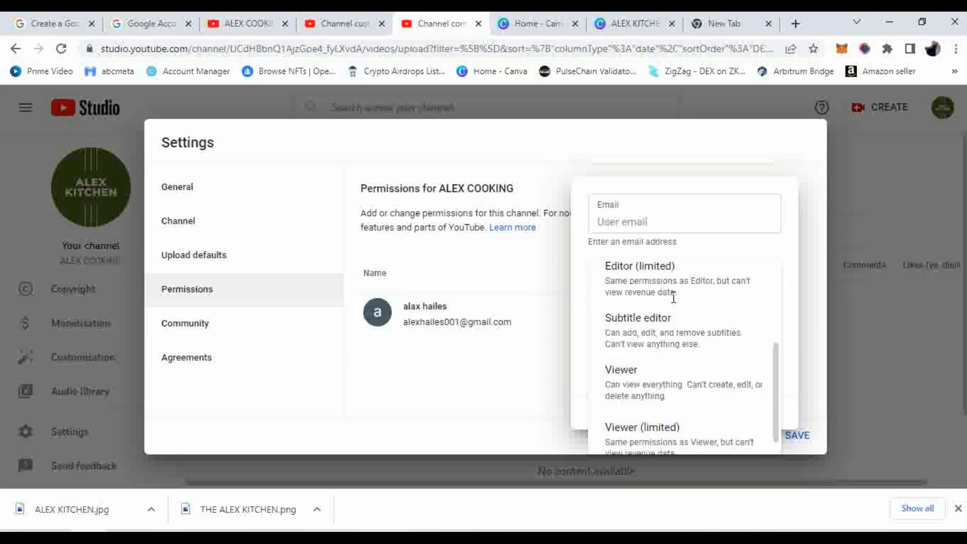
click(624, 221)
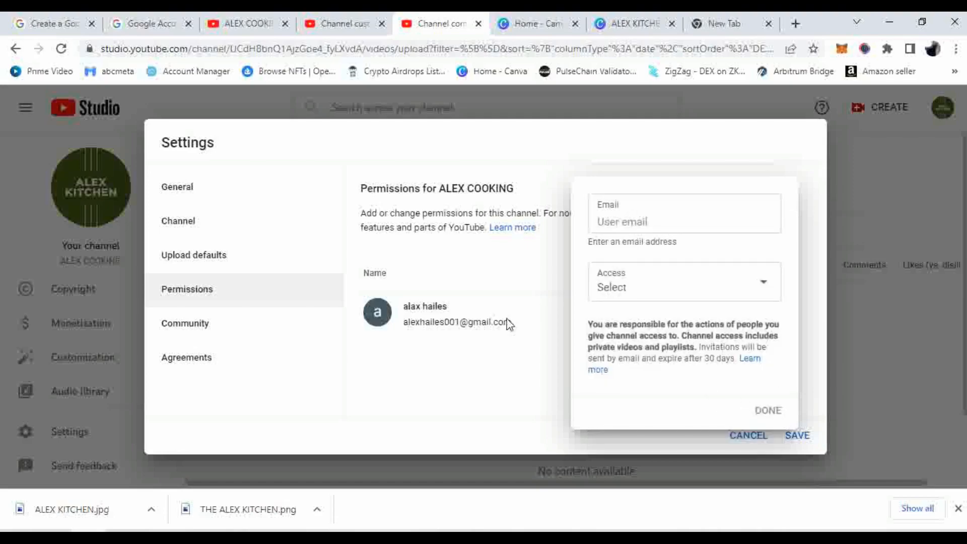
click(506, 344)
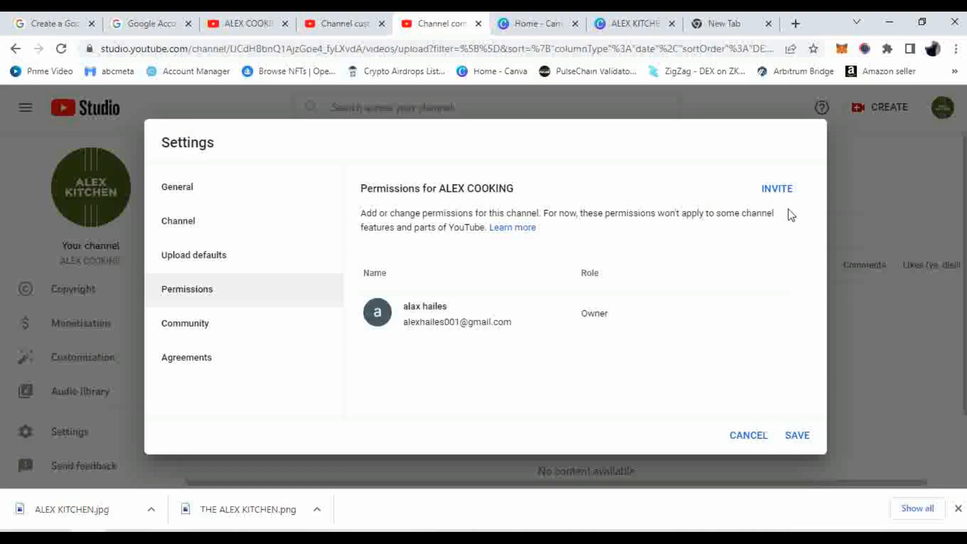
Open Community settings and check the Moderators and Approved users fields
click(224, 328)
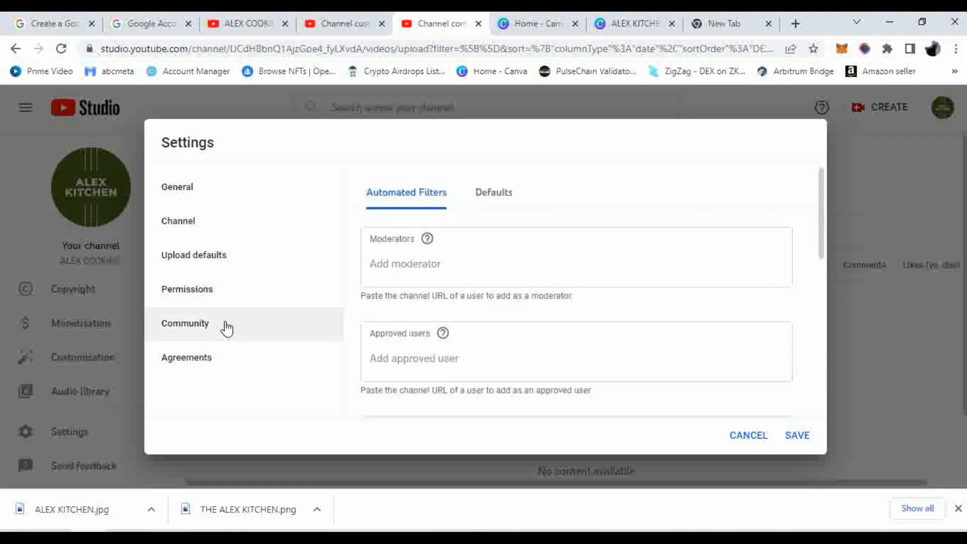
scroll(377, 262, down, 2)
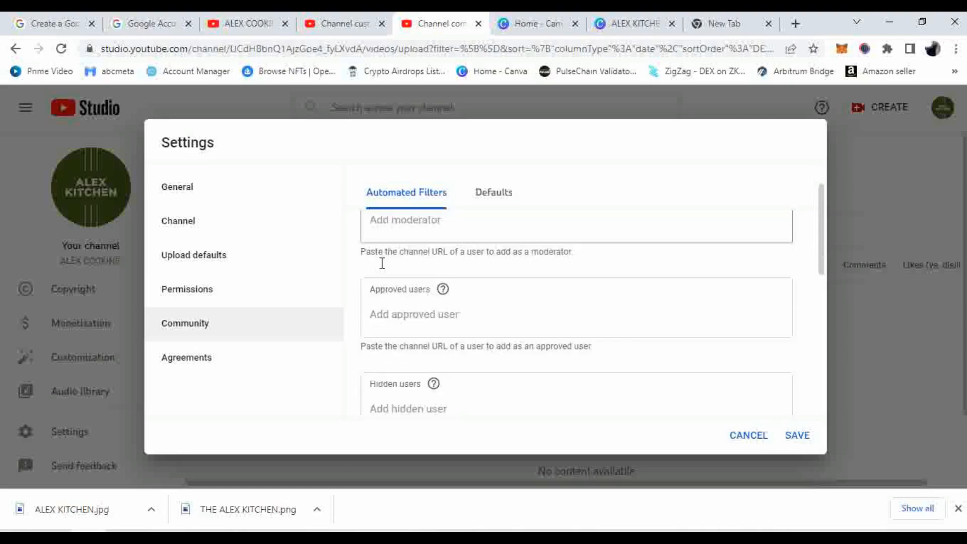
scroll(381, 262, up, 2)
click(427, 264)
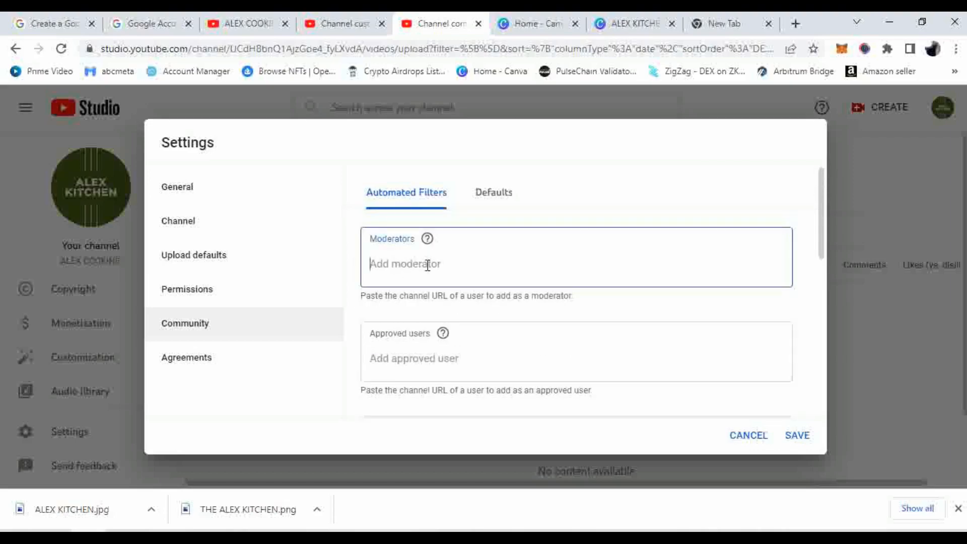
scroll(429, 266, down, 2)
click(434, 296)
Scroll through the automated filters to the Hidden users and Blocked words fields
scroll(434, 296, down, 3)
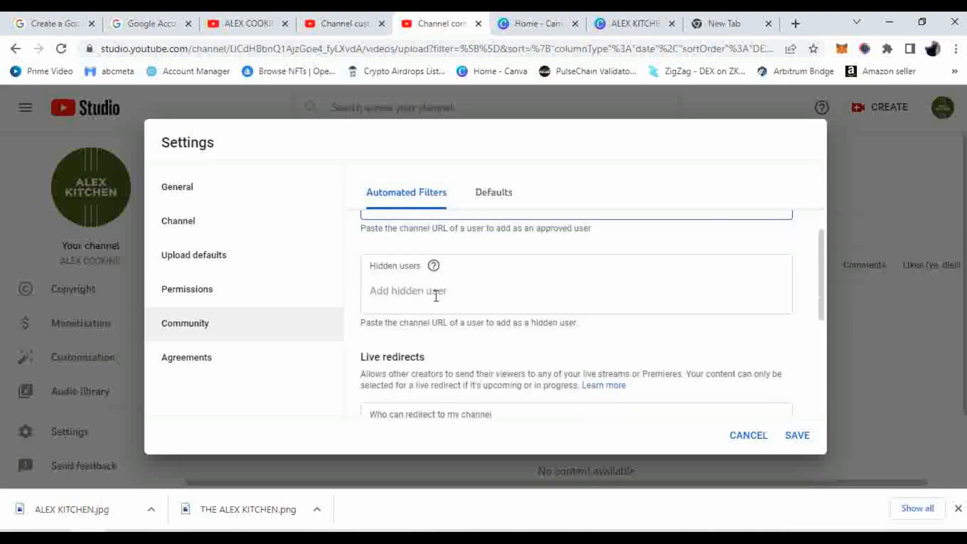
scroll(436, 295, down, 3)
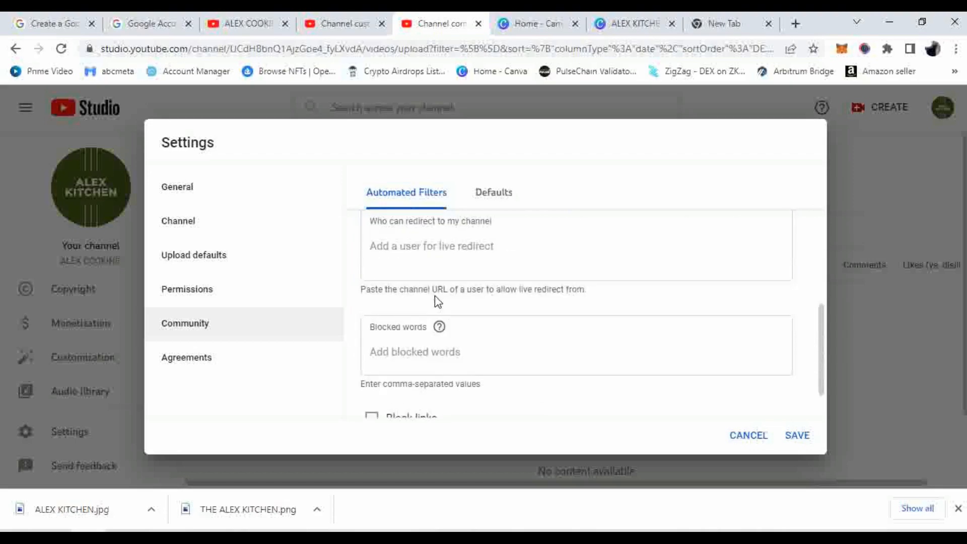
scroll(434, 295, down, 1)
scroll(435, 296, up, 5)
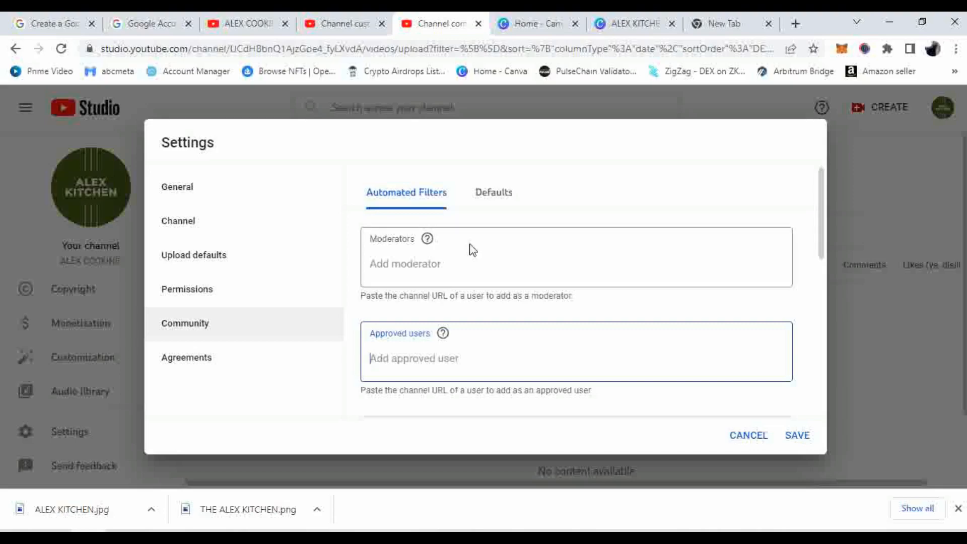
scroll(472, 249, down, 1)
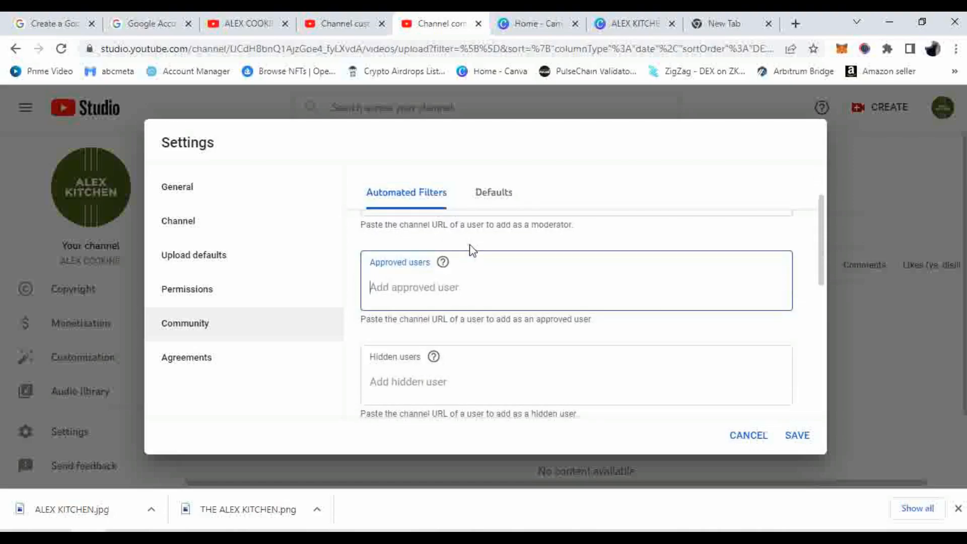
scroll(473, 262, down, 3)
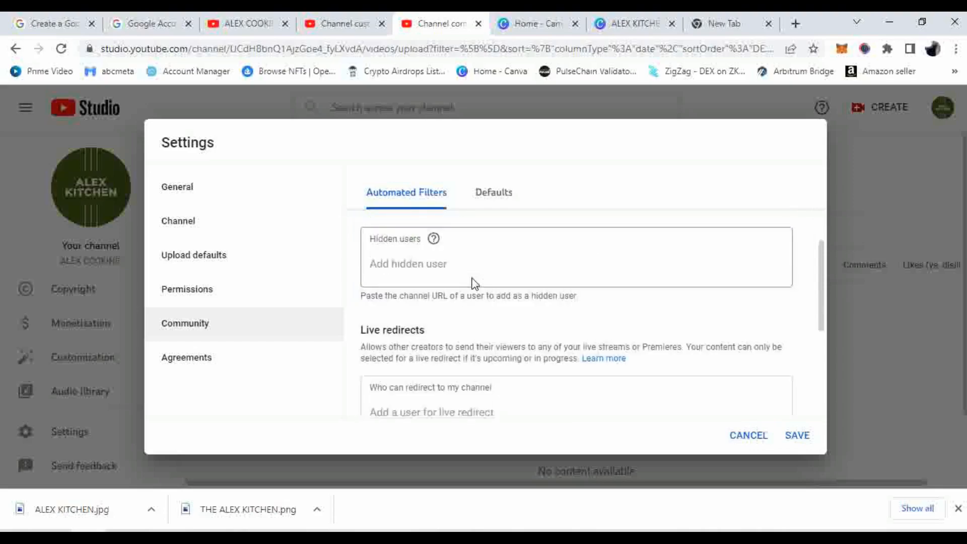
scroll(472, 284, up, 1)
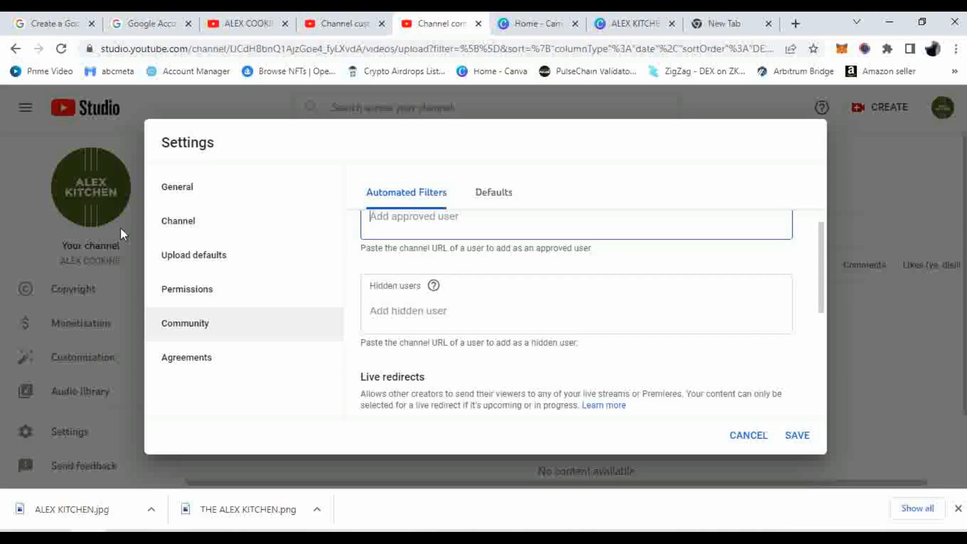
click(398, 315)
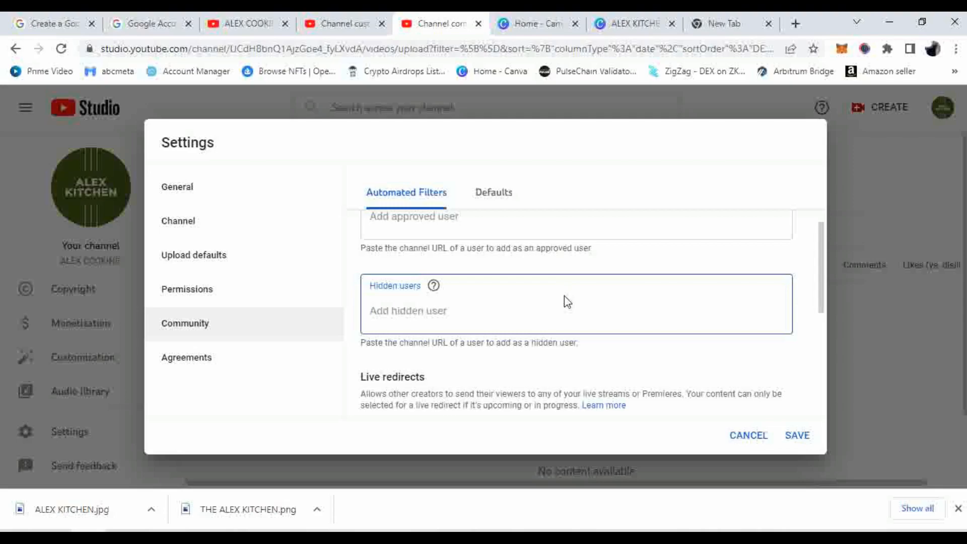
scroll(564, 296, down, 5)
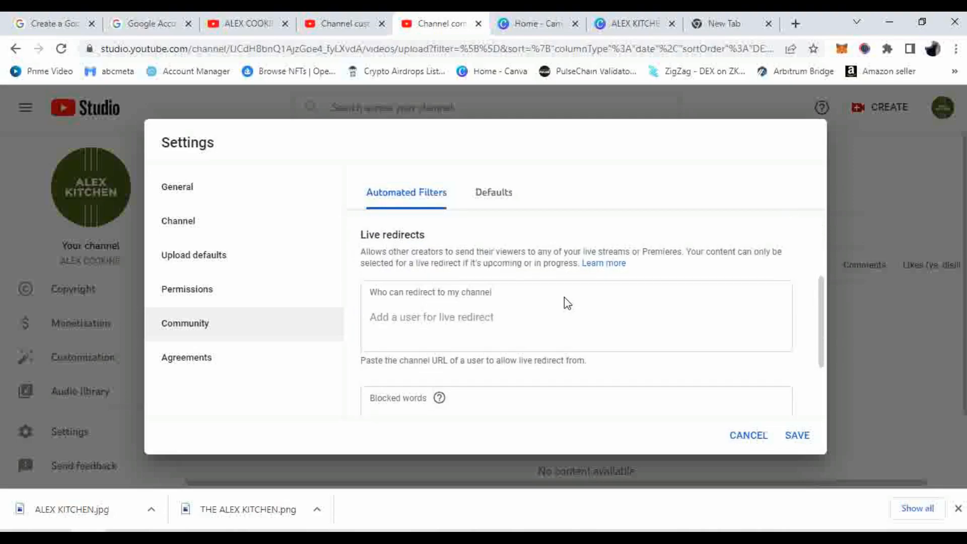
scroll(565, 301, down, 1)
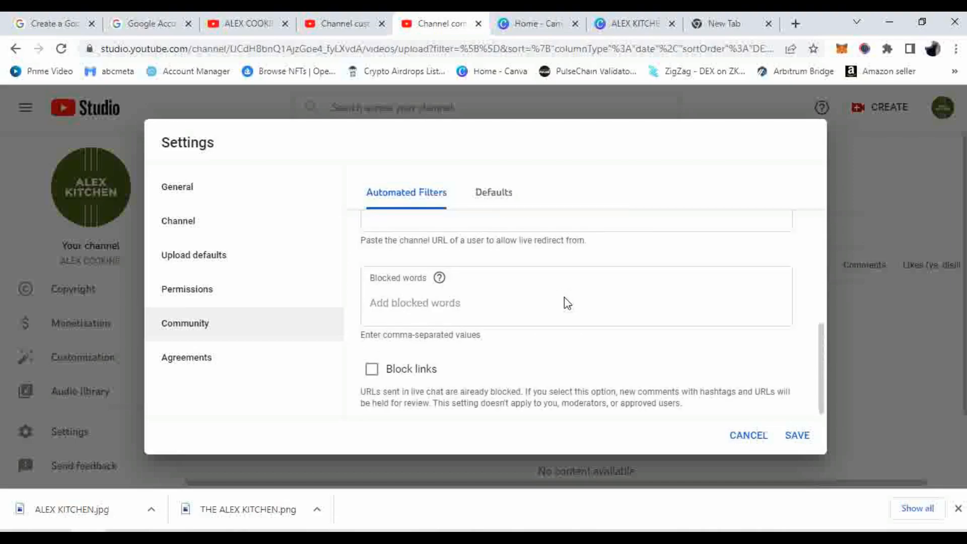
click(405, 307)
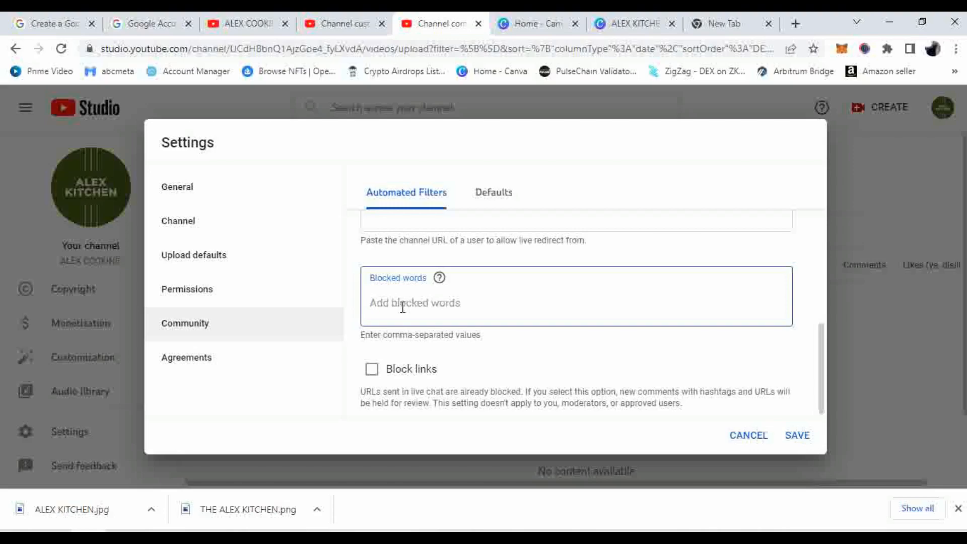
Block the words stupid, absurd and btamez, and hold comments containing links for review
text(stupid)
key(Return)
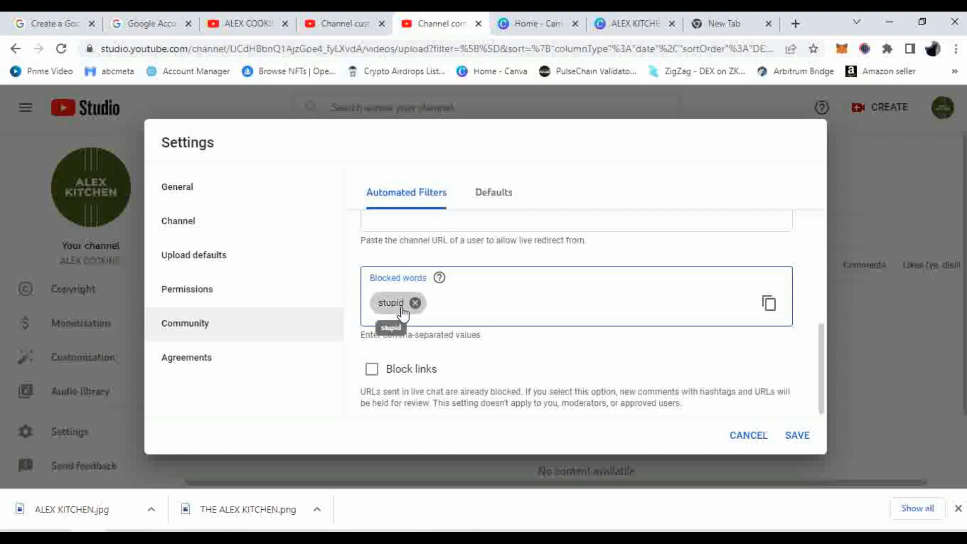
text(absurd)
key(Return)
text(b)
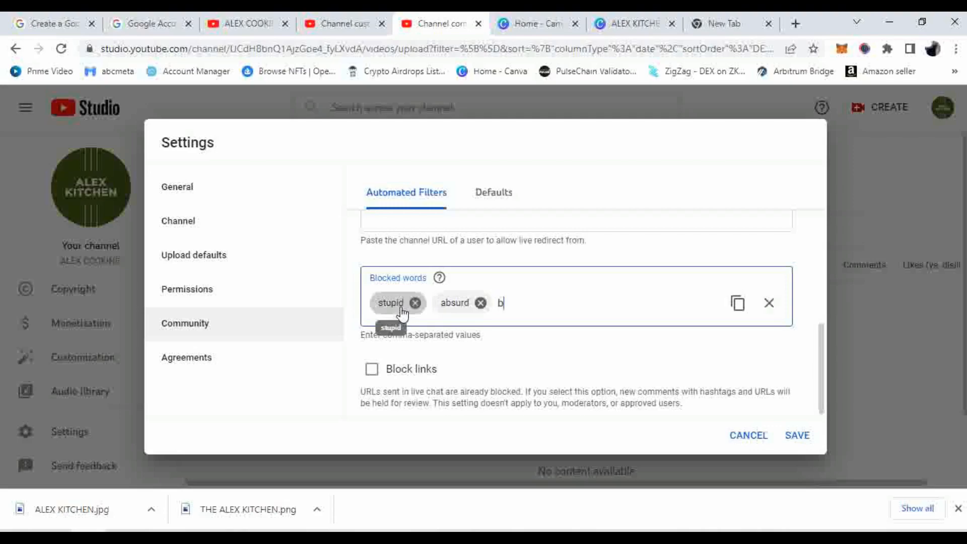
text(tamex)
key(BackSpace)
text(z)
key(Return)
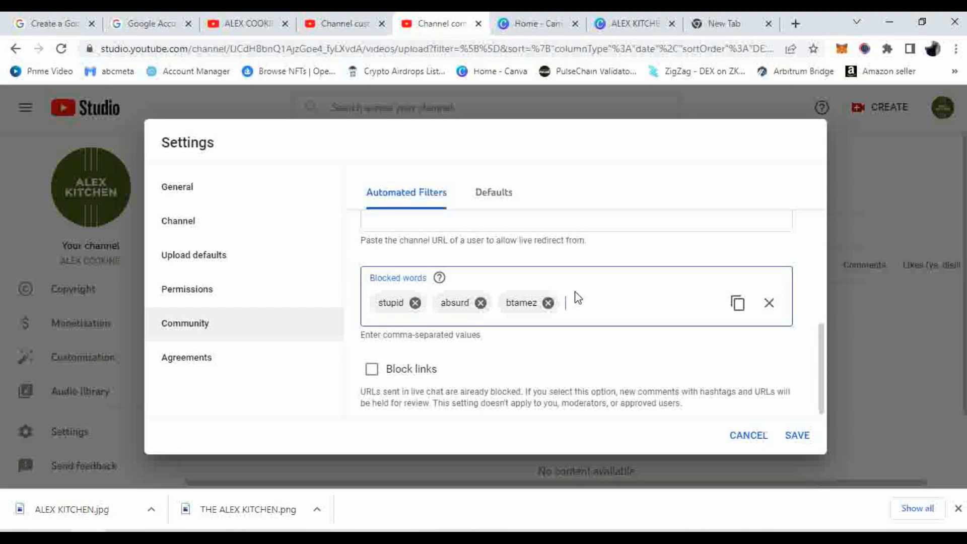
drag(372, 277, 429, 281)
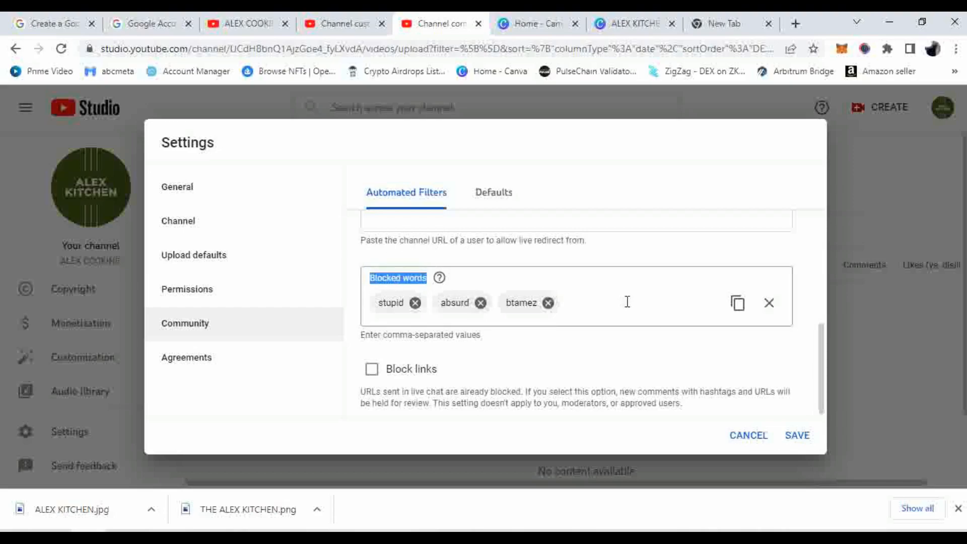
click(378, 381)
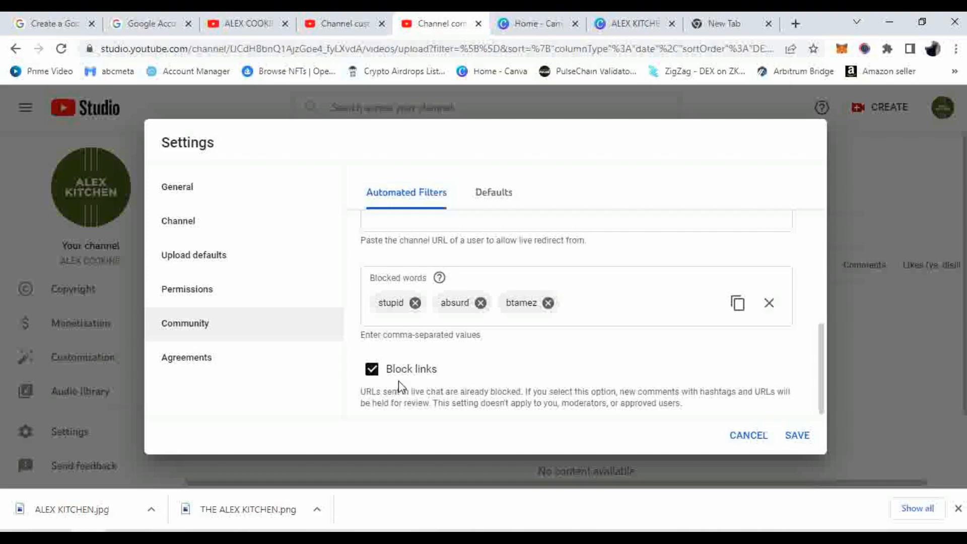
Visit the Agreements and General sections, then save the channel settings
click(186, 360)
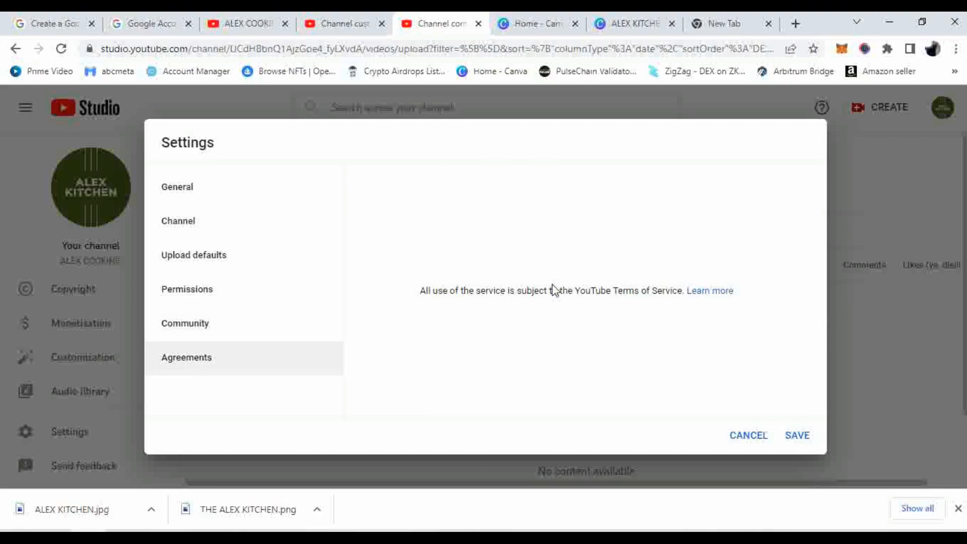
click(239, 193)
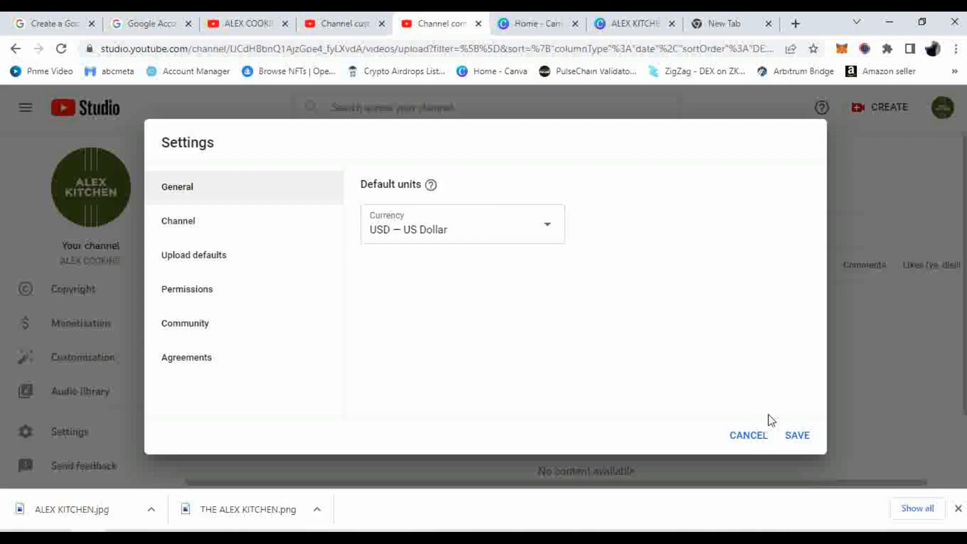
click(798, 434)
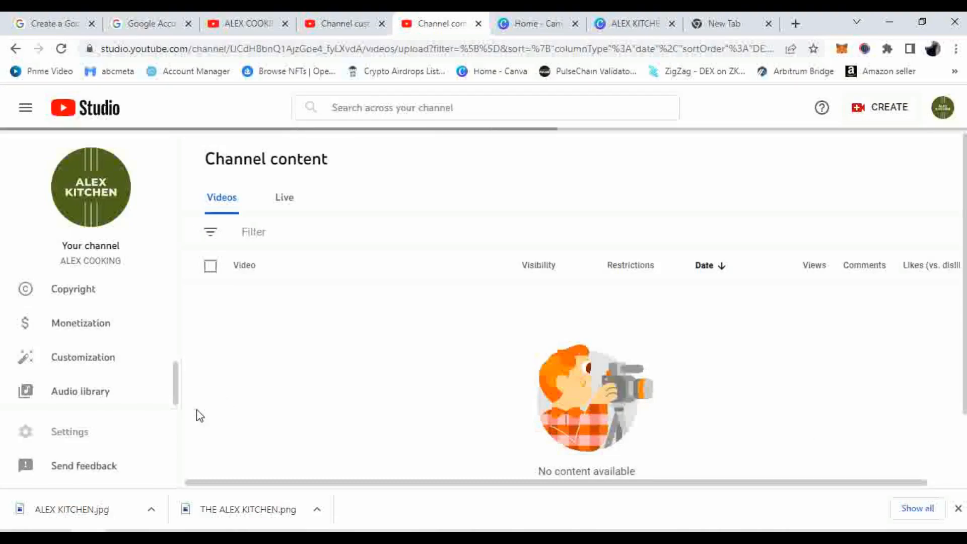
scroll(166, 378, up, 4)
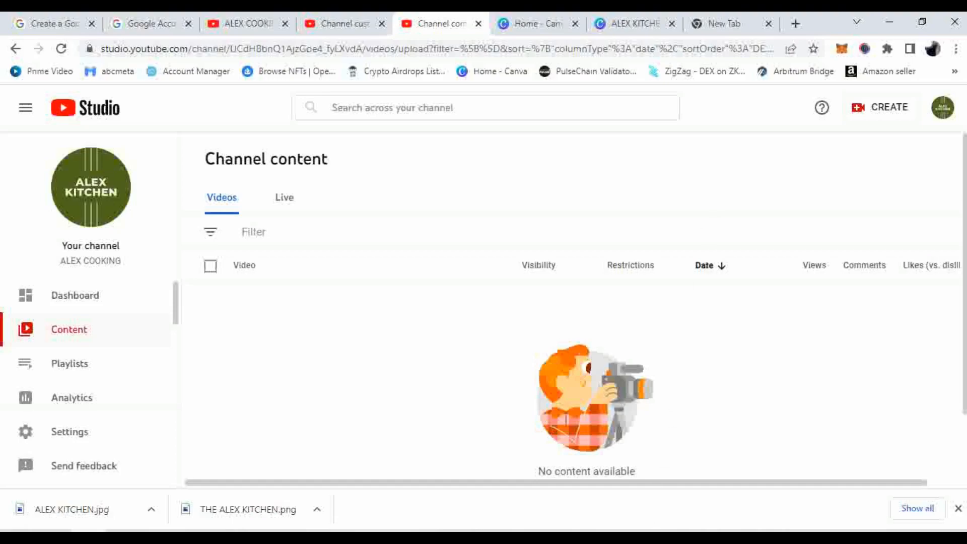
click(654, 537)
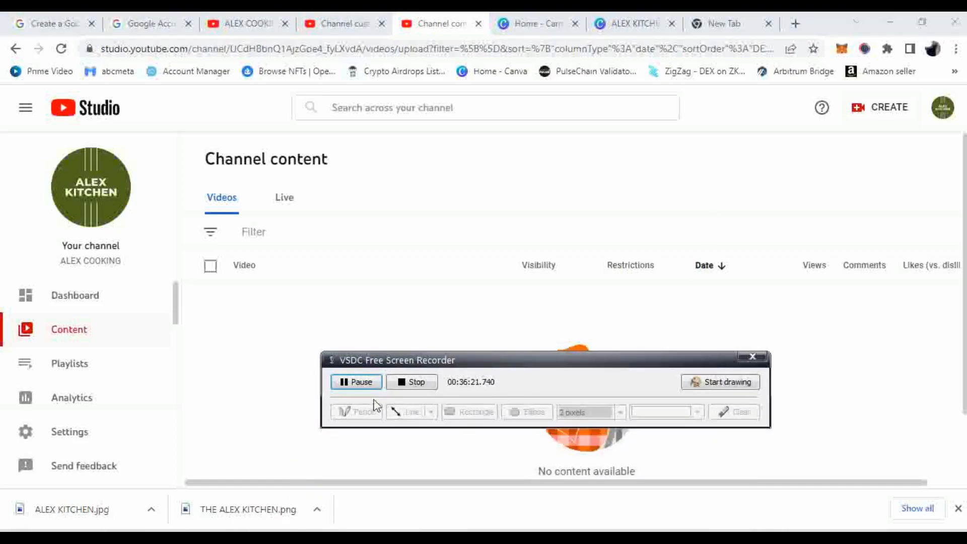
click(401, 384)
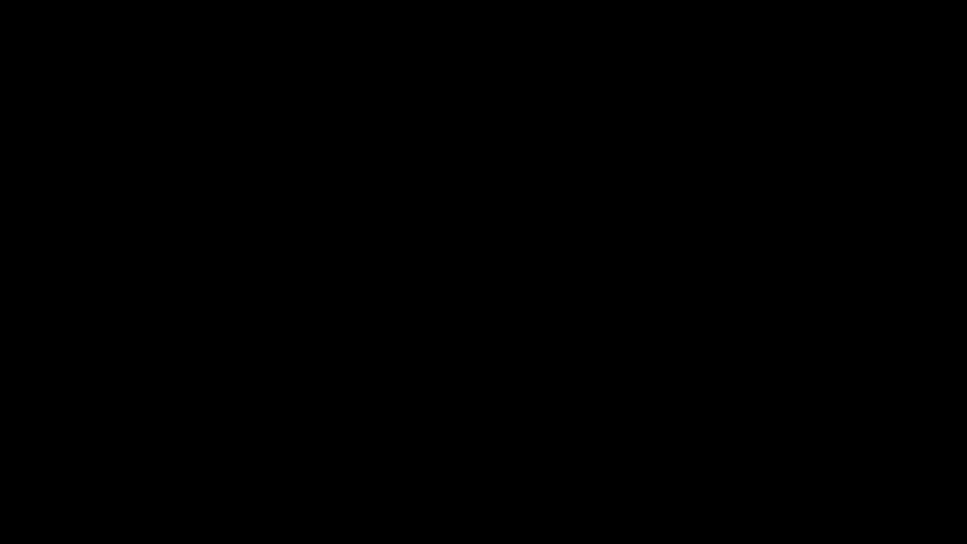